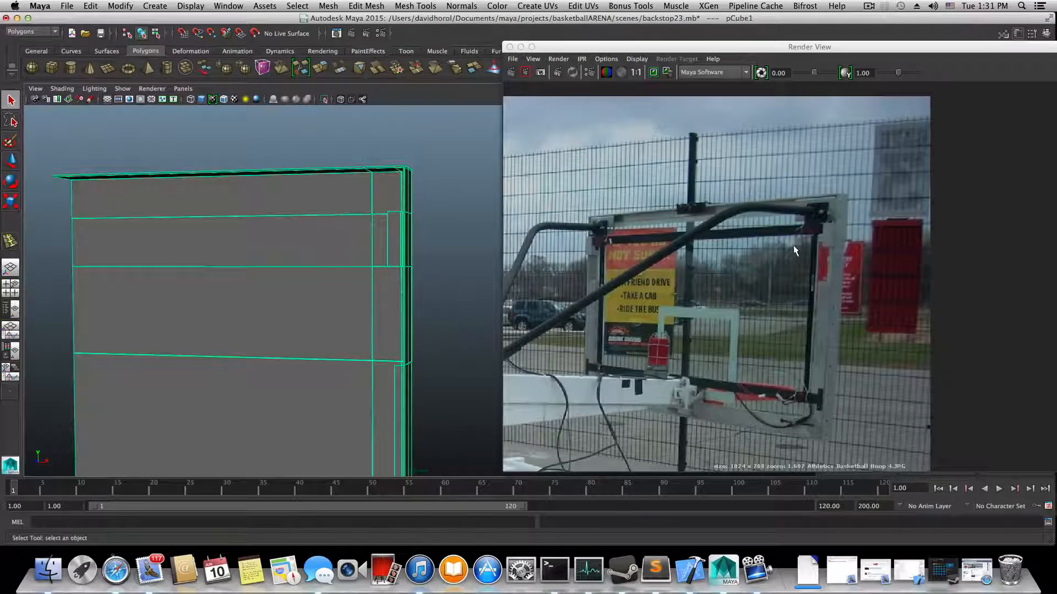
# - Examine the side frame, upper bracket block and lower corner of the backboard mesh and compare them with the reference photo
pyautogui.keyDown('alt'); pyautogui.moveTo(804, 239); pyautogui.dragTo(689, 245, button='middle'); pyautogui.keyUp('alt')
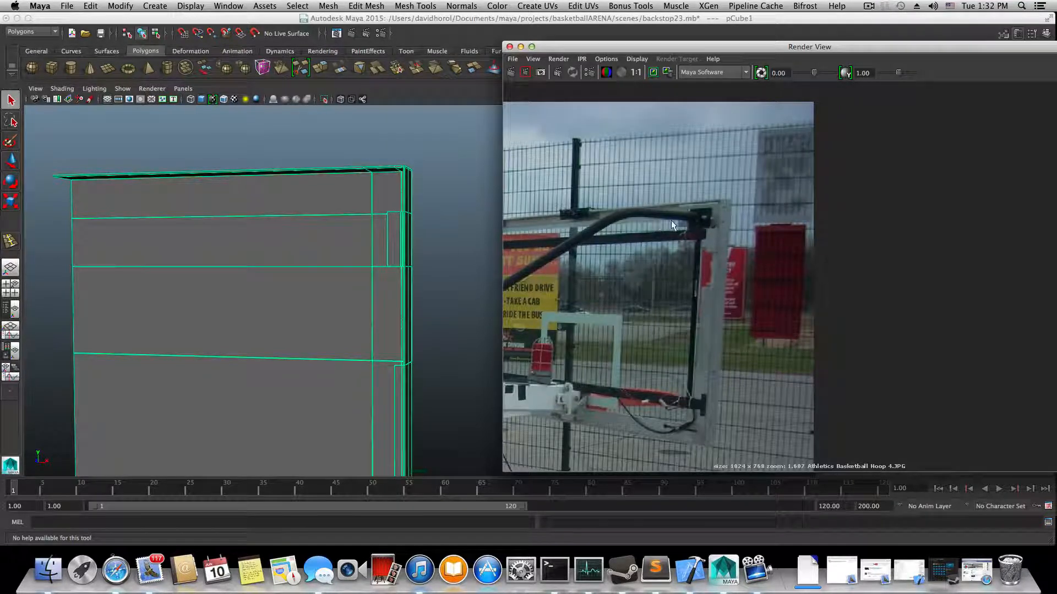
pyautogui.keyDown('alt'); pyautogui.moveTo(371, 284); pyautogui.dragTo(417, 285); pyautogui.keyUp('alt')
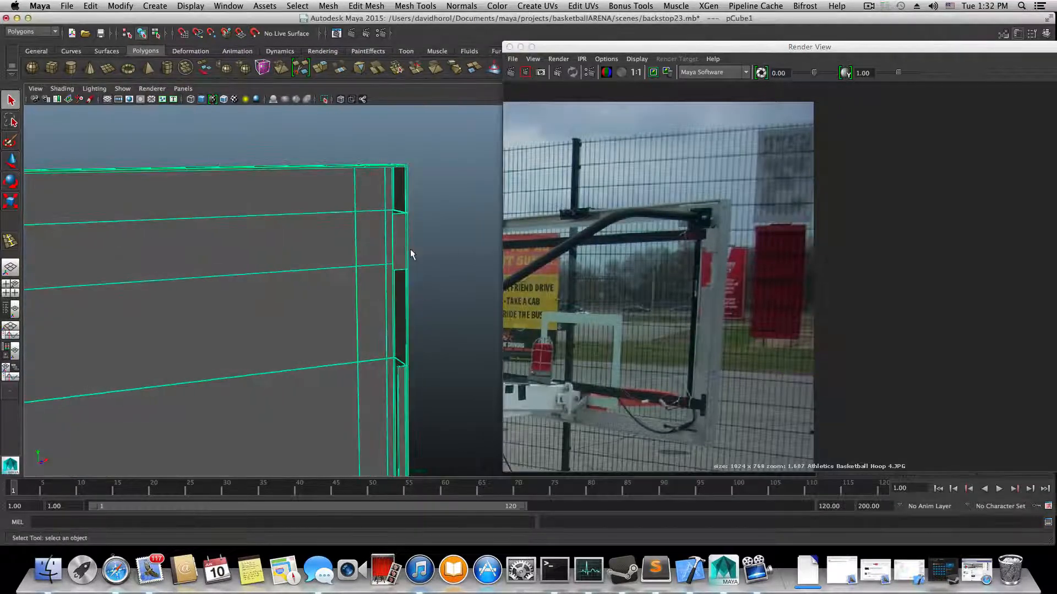
pyautogui.keyDown('alt'); pyautogui.moveTo(447, 252); pyautogui.dragTo(366, 245); pyautogui.keyUp('alt')
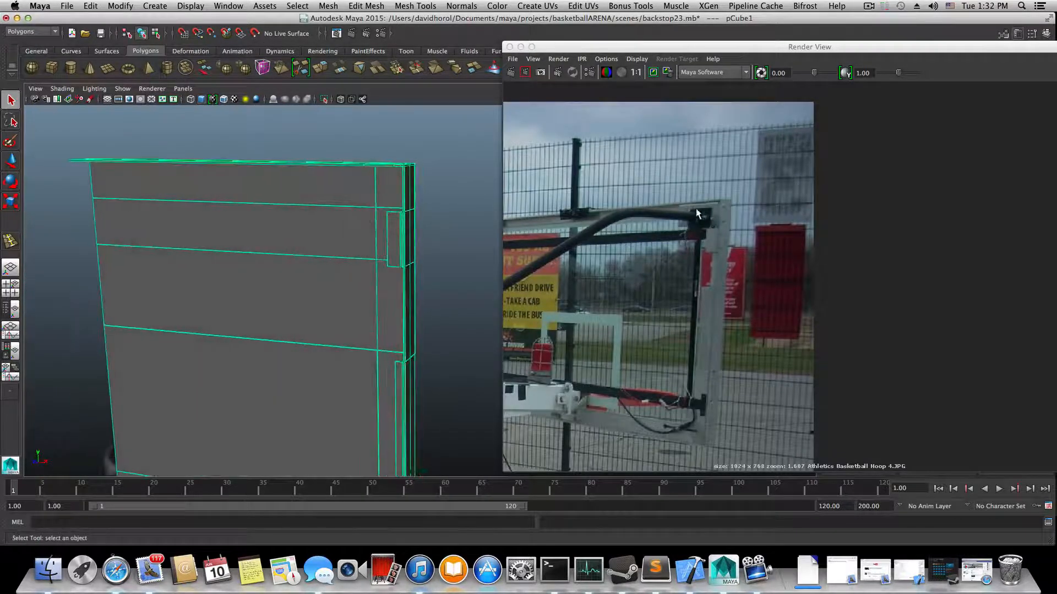
pyautogui.keyDown('alt'); pyautogui.moveTo(440, 211); pyautogui.dragTo(397, 296, button='right'); pyautogui.keyUp('alt')
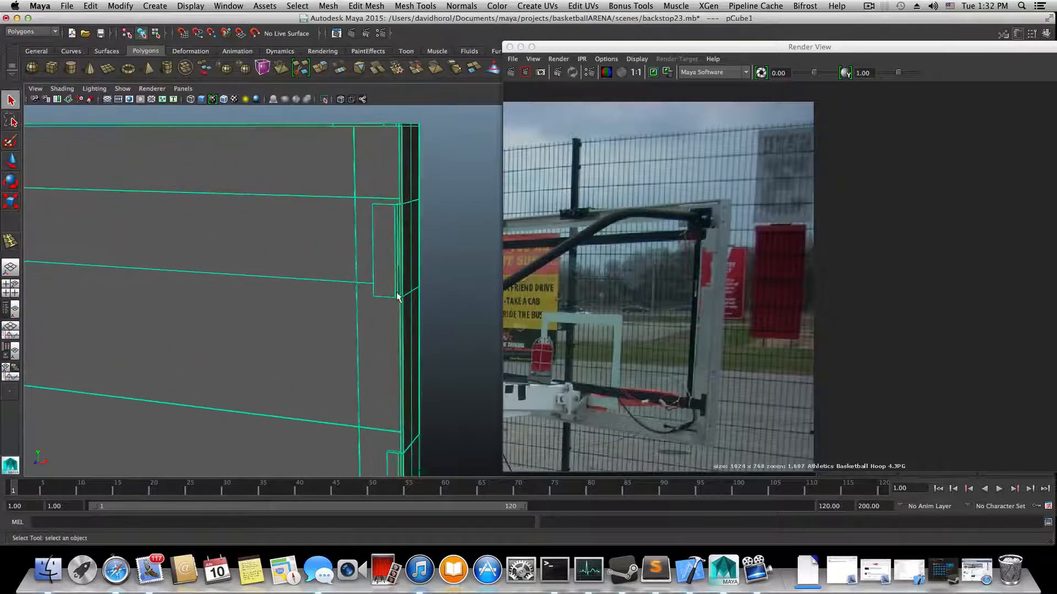
pyautogui.keyDown('alt'); pyautogui.moveTo(389, 328); pyautogui.dragTo(404, 257, button='middle'); pyautogui.keyUp('alt')
pyautogui.keyDown('alt'); pyautogui.moveTo(412, 253); pyautogui.dragTo(348, 315, button='right'); pyautogui.keyUp('alt')
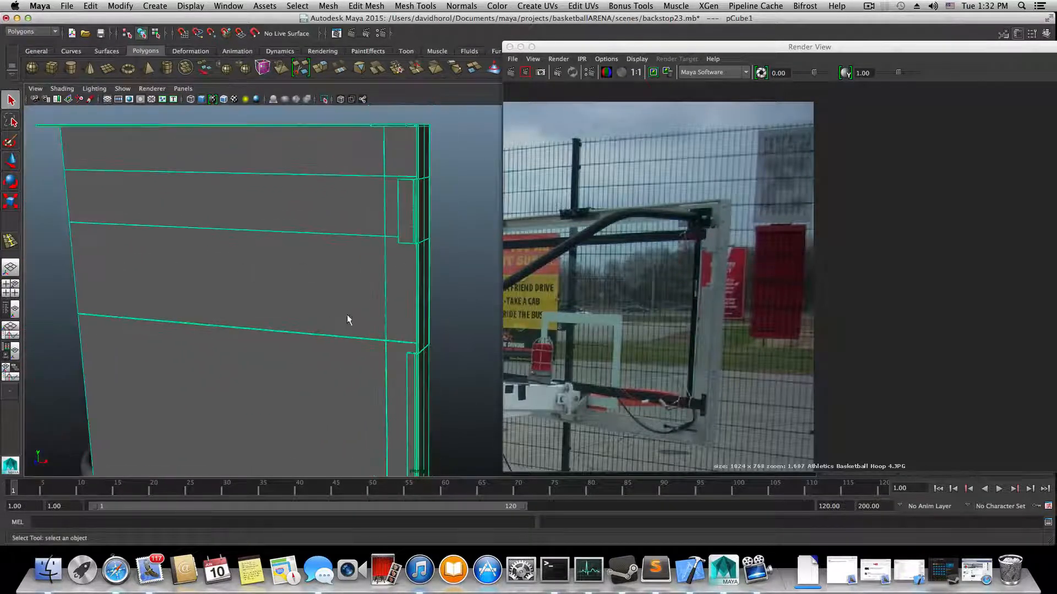
pyautogui.keyDown('alt'); pyautogui.moveTo(348, 315); pyautogui.dragTo(368, 239, button='middle'); pyautogui.keyUp('alt')
pyautogui.keyDown('alt'); pyautogui.moveTo(390, 303); pyautogui.dragTo(390, 249, button='middle'); pyautogui.keyUp('alt')
pyautogui.keyDown('alt'); pyautogui.moveTo(427, 337); pyautogui.dragTo(410, 255); pyautogui.keyUp('alt')
pyautogui.moveTo(411, 251); pyautogui.dragTo(417, 273, button='right')
pyautogui.click(414, 272)
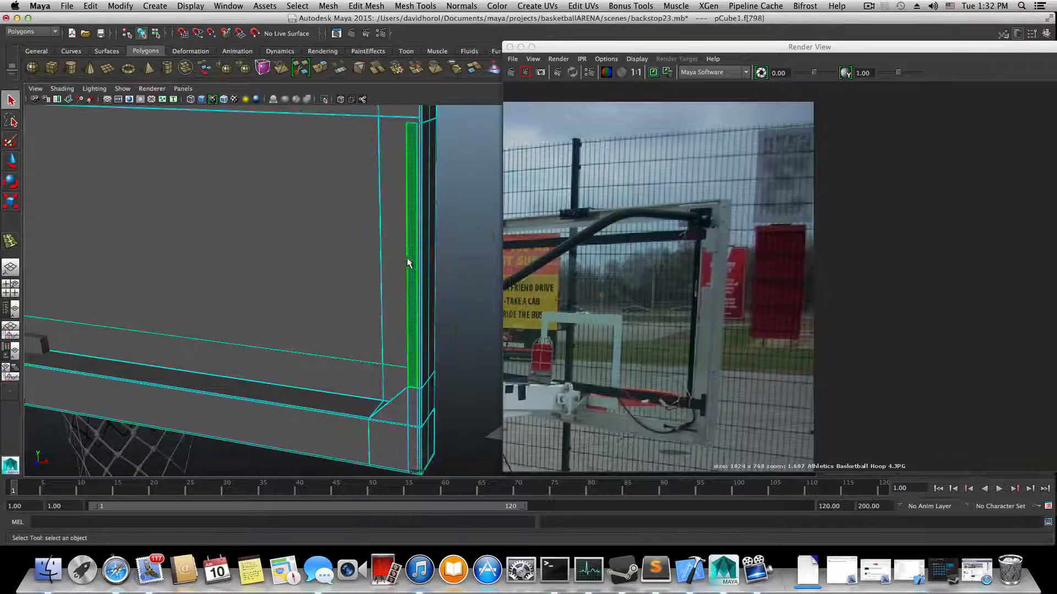
pyautogui.keyDown('alt'); pyautogui.moveTo(414, 272); pyautogui.dragTo(442, 310); pyautogui.keyUp('alt')
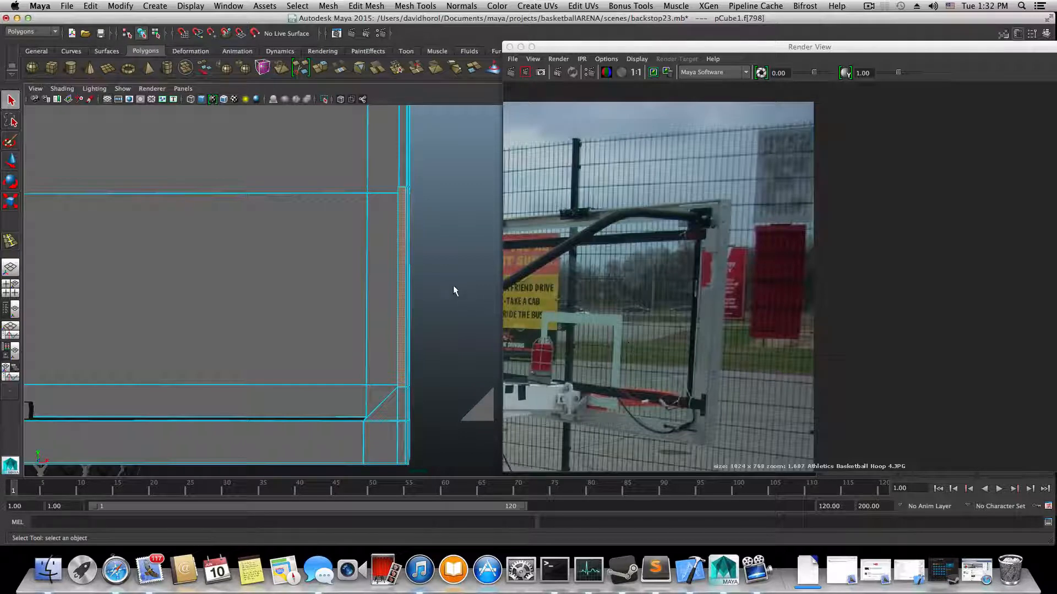
pyautogui.keyDown('alt'); pyautogui.moveTo(454, 291); pyautogui.dragTo(393, 322); pyautogui.keyUp('alt')
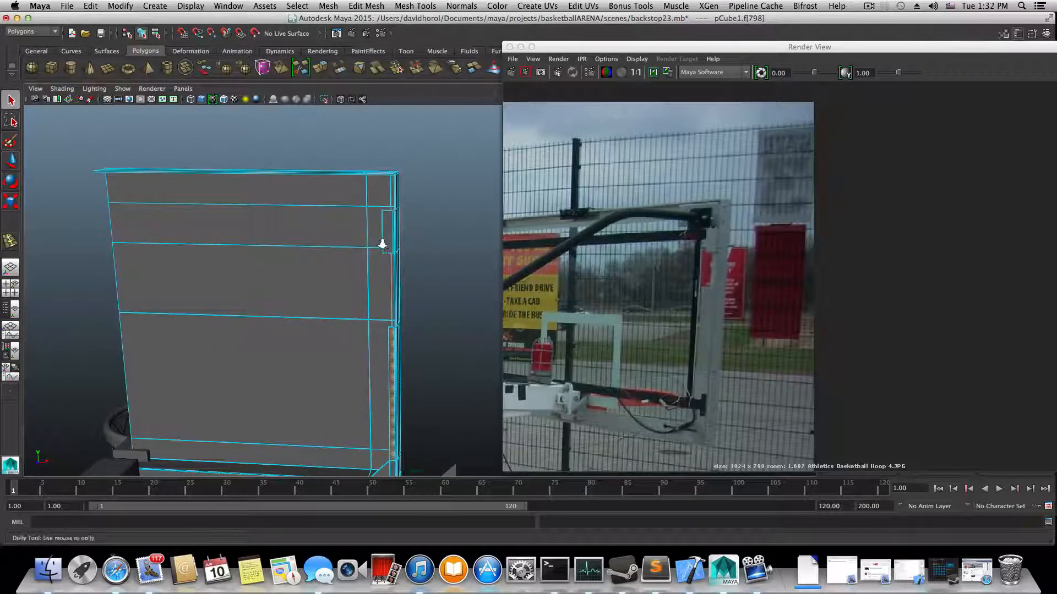
pyautogui.keyDown('alt'); pyautogui.moveTo(382, 244); pyautogui.dragTo(429, 268, button='right'); pyautogui.keyUp('alt')
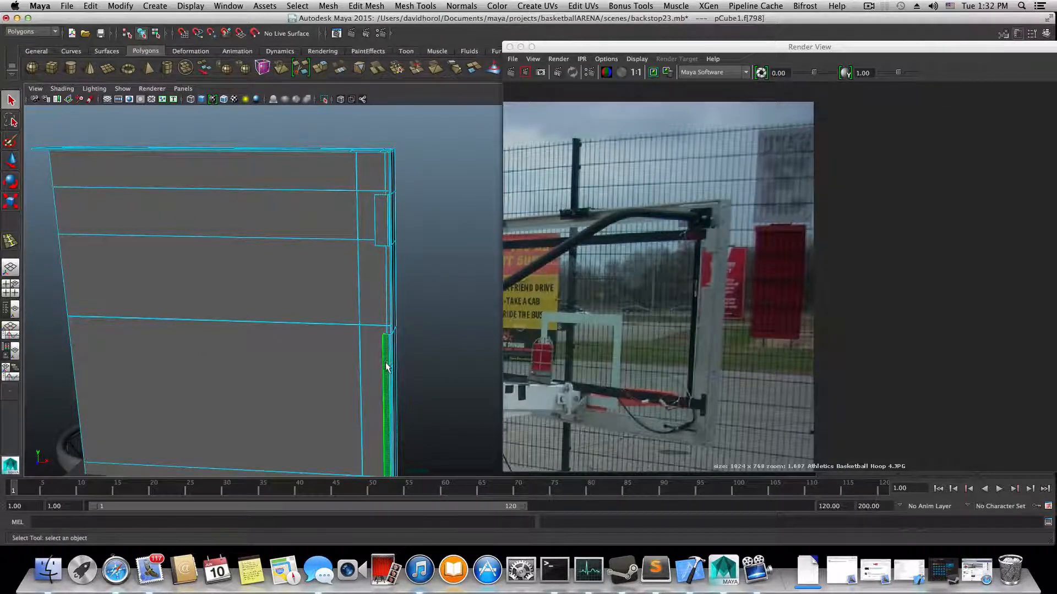
pyautogui.keyDown('alt'); pyautogui.moveTo(394, 385); pyautogui.dragTo(428, 272, button='middle'); pyautogui.keyUp('alt')
pyautogui.keyDown('alt'); pyautogui.moveTo(427, 273); pyautogui.dragTo(420, 375); pyautogui.keyUp('alt')
pyautogui.keyDown('alt'); pyautogui.moveTo(420, 376); pyautogui.dragTo(420, 279, button='right'); pyautogui.keyUp('alt')
pyautogui.keyDown('alt'); pyautogui.moveTo(420, 279); pyautogui.dragTo(458, 383, button='middle'); pyautogui.keyUp('alt')
pyautogui.moveTo(439, 346)
pyautogui.keyDown('alt'); pyautogui.mouseDown()
pyautogui.moveTo(430, 316)
pyautogui.moveTo(422, 354)
pyautogui.mouseUp(); pyautogui.keyUp('alt')
pyautogui.keyDown('alt'); pyautogui.moveTo(422, 354); pyautogui.dragTo(425, 289, button='middle'); pyautogui.keyUp('alt')
pyautogui.moveTo(409, 349)
pyautogui.keyDown('alt'); pyautogui.mouseDown()
pyautogui.moveTo(404, 373)
pyautogui.moveTo(413, 363)
pyautogui.mouseUp(); pyautogui.keyUp('alt')
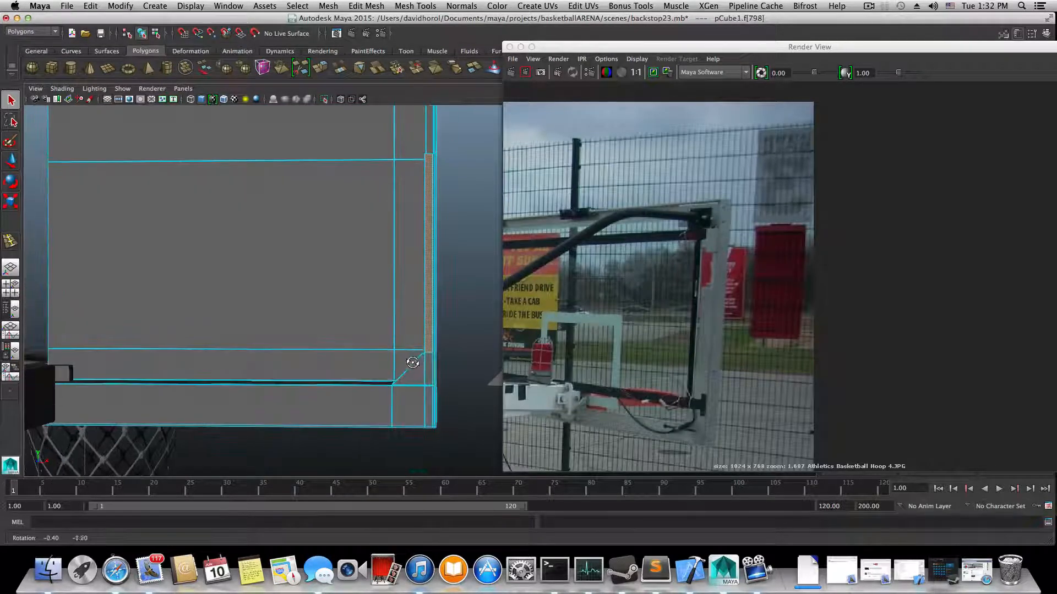
# - Select the full inner vertical column of vertices near the backboard's side, including those on its bottom edge
pyautogui.moveTo(413, 369); pyautogui.dragTo(392, 366, button='right')
pyautogui.scroll(-3, 393, 350)
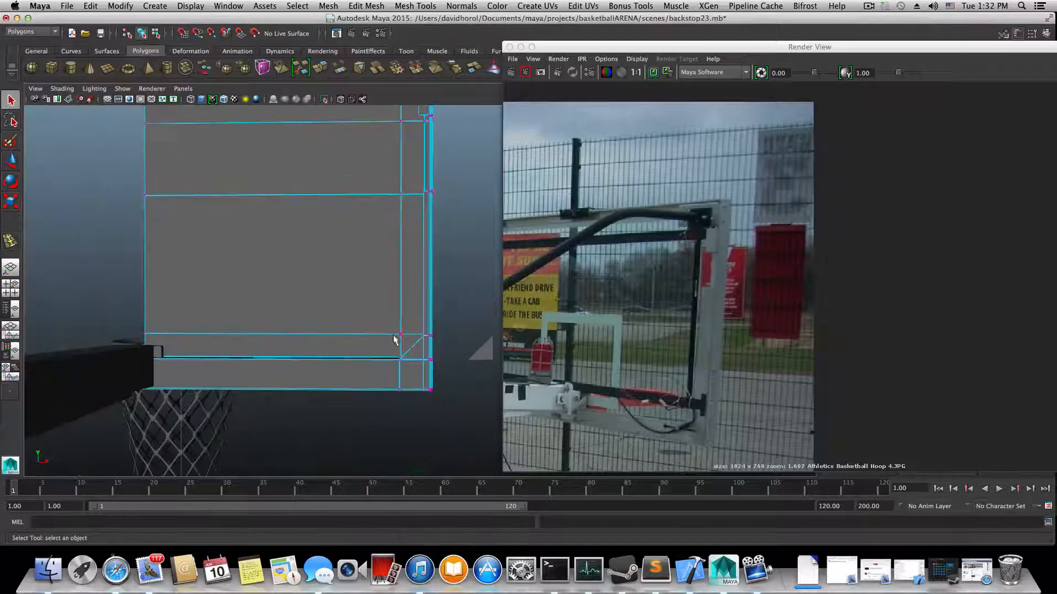
pyautogui.keyDown('alt'); pyautogui.moveTo(396, 233); pyautogui.dragTo(417, 319, button='middle'); pyautogui.keyUp('alt')
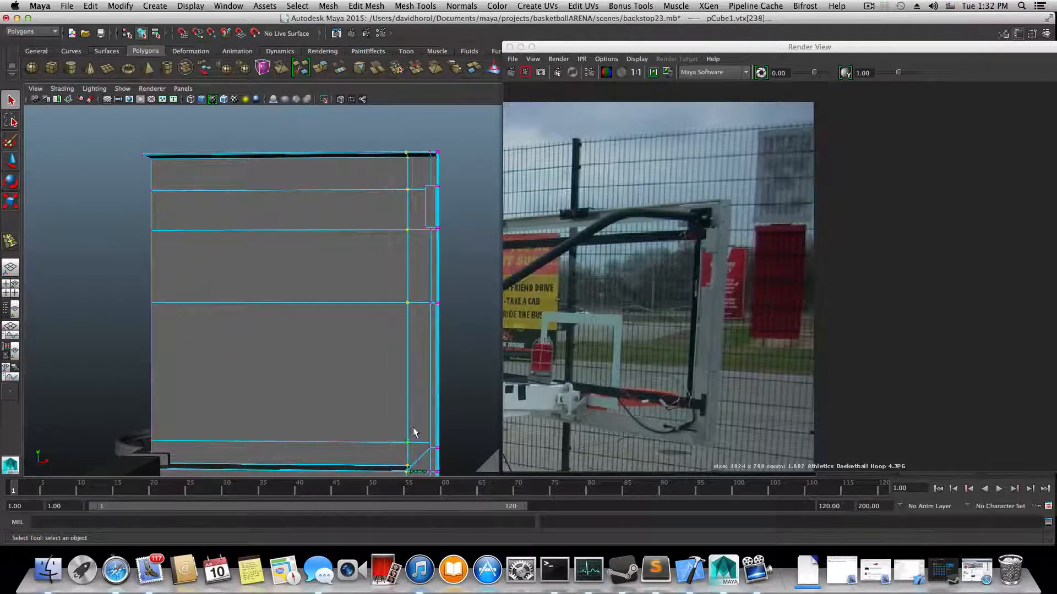
pyautogui.keyDown('alt'); pyautogui.moveTo(415, 432); pyautogui.dragTo(410, 341, button='middle'); pyautogui.keyUp('alt')
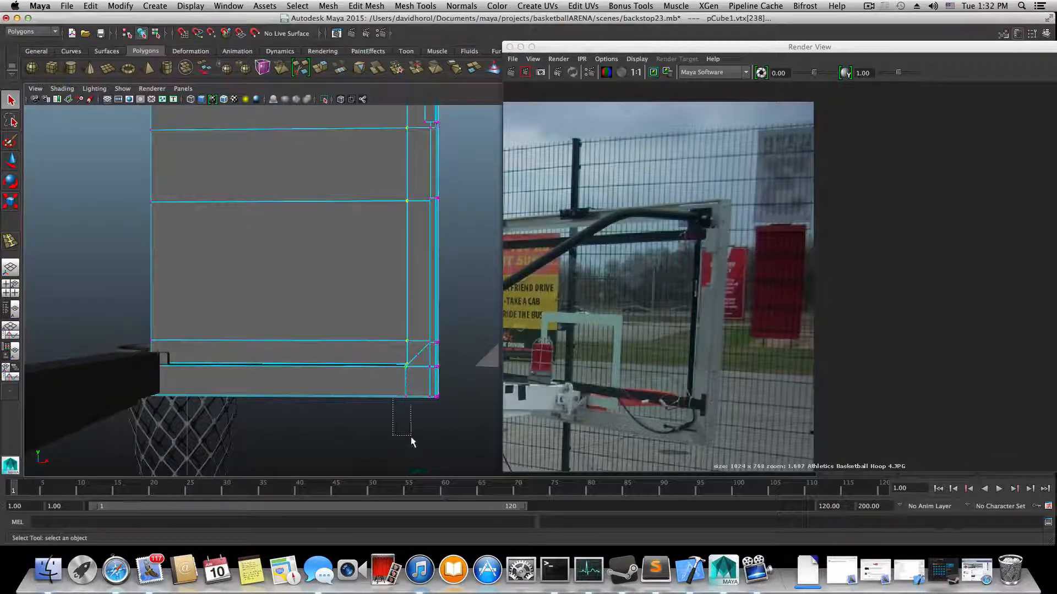
pyautogui.keyDown('shift'); pyautogui.moveTo(411, 438); pyautogui.dragTo(416, 406); pyautogui.keyUp('shift')
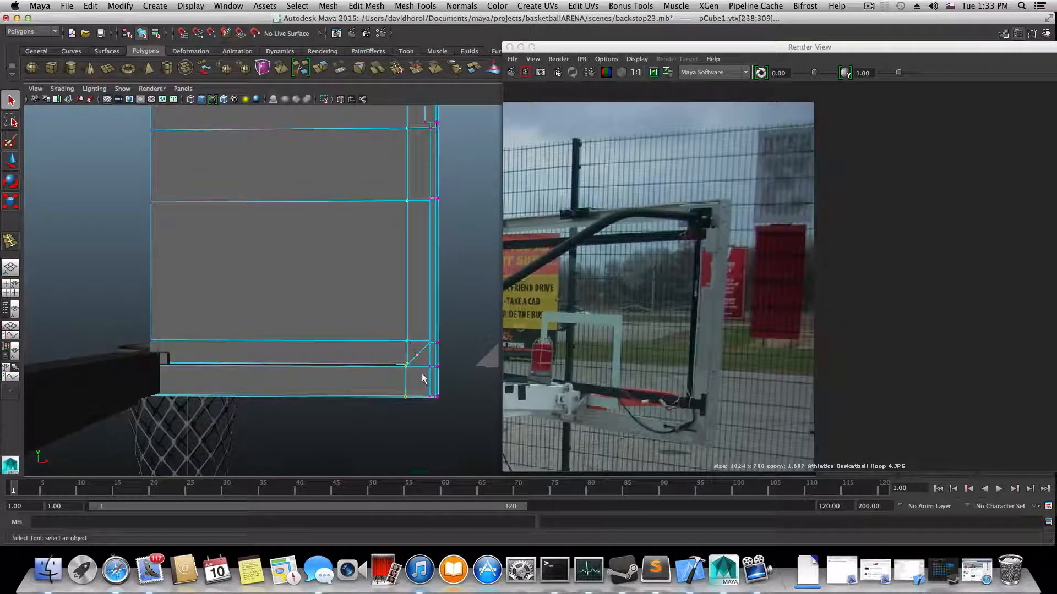
pyautogui.scroll(-3, 424, 378)
pyautogui.keyDown('alt'); pyautogui.moveTo(409, 295); pyautogui.dragTo(411, 332, button='middle'); pyautogui.keyUp('alt')
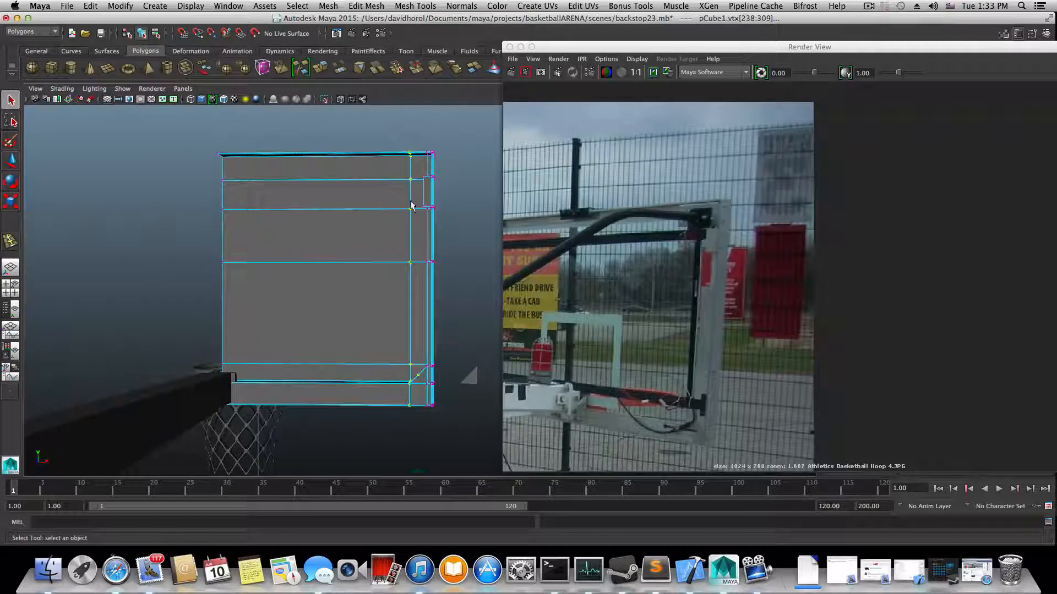
# - Add the lower-corner vertices of the second vertical edge line, nearer the backboard's outer side, to the selection
pyautogui.keyDown('alt'); pyautogui.moveTo(413, 348); pyautogui.dragTo(489, 342, button='right'); pyautogui.keyUp('alt')
pyautogui.keyDown('alt'); pyautogui.moveTo(454, 315); pyautogui.dragTo(452, 199, button='middle'); pyautogui.keyUp('alt')
pyautogui.keyDown('alt'); pyautogui.moveTo(424, 270); pyautogui.dragTo(447, 314, button='right'); pyautogui.keyUp('alt')
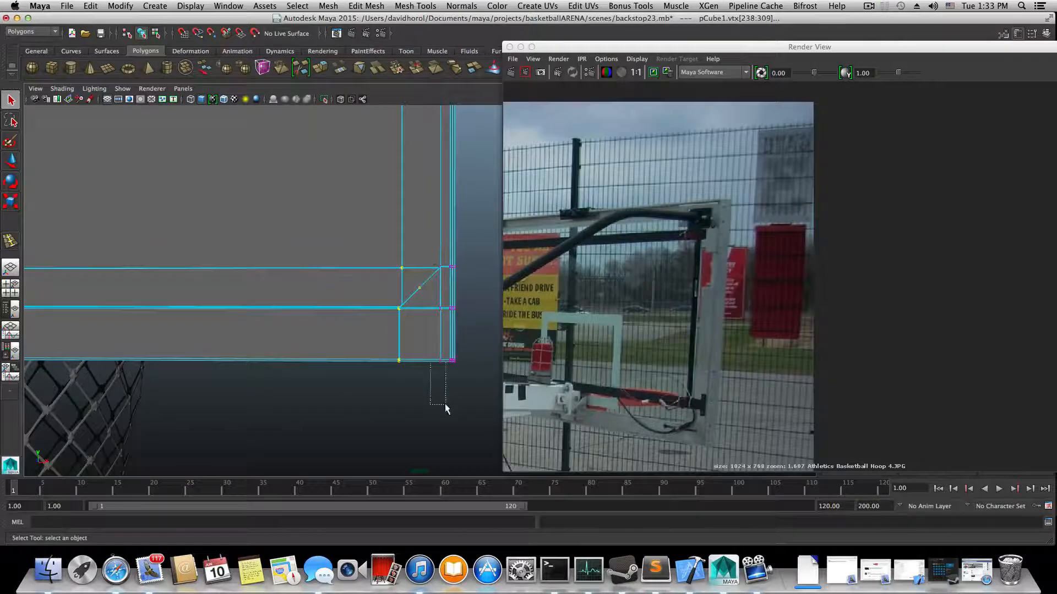
pyautogui.moveTo(445, 409); pyautogui.dragTo(447, 407)
pyautogui.keyDown('alt'); pyautogui.moveTo(447, 336); pyautogui.dragTo(314, 280); pyautogui.keyUp('alt')
pyautogui.keyDown('alt'); pyautogui.moveTo(341, 301); pyautogui.dragTo(395, 260, button='middle'); pyautogui.keyUp('alt')
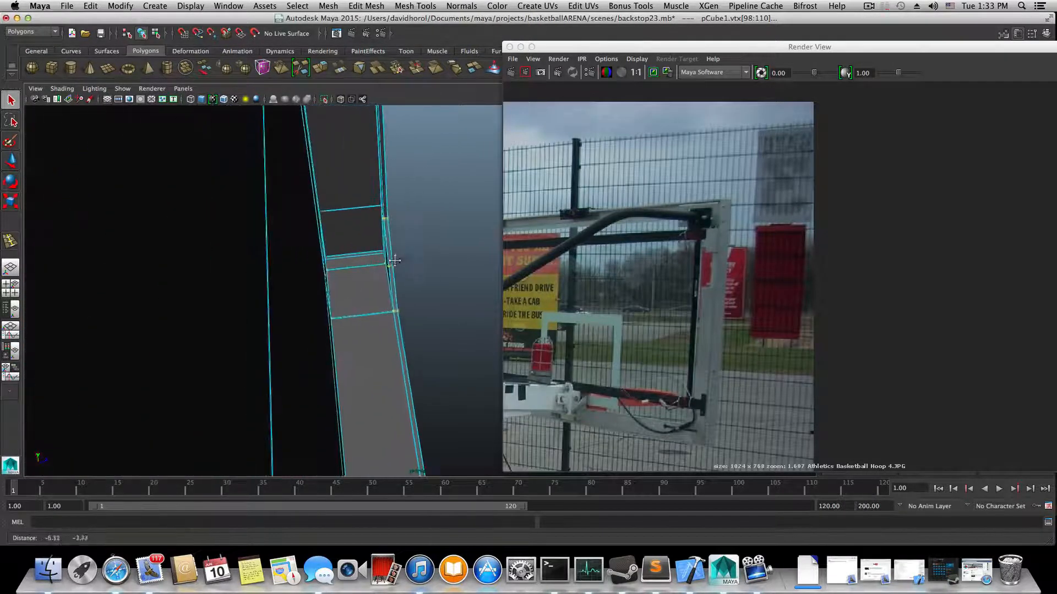
pyautogui.keyDown('alt'); pyautogui.moveTo(395, 261); pyautogui.dragTo(292, 294); pyautogui.keyUp('alt')
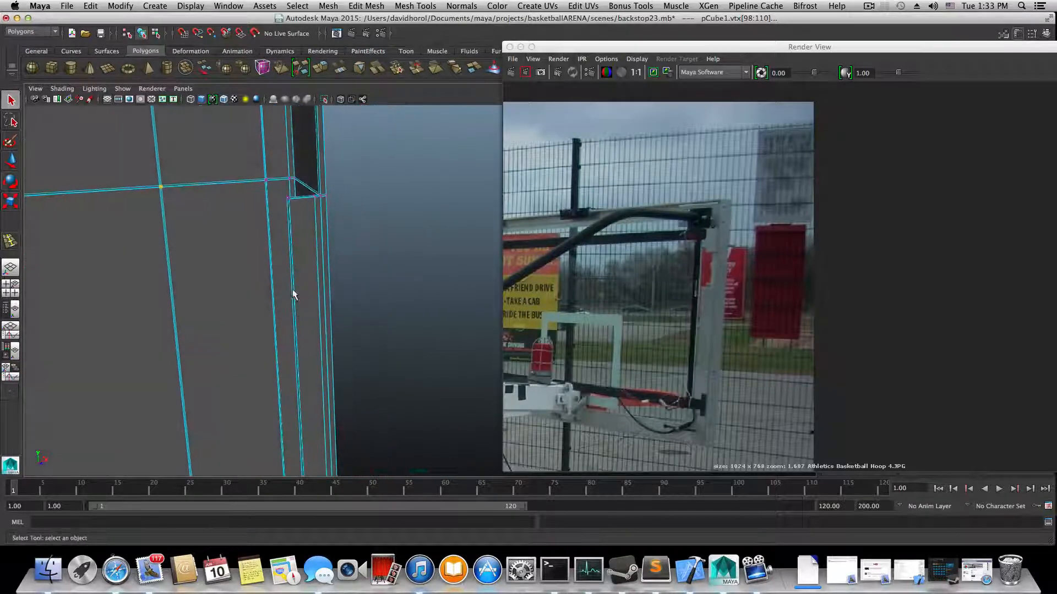
# - Add the remaining vertices of the outer vertical edge line up to the backboard's top edge to the selection
pyautogui.keyDown('alt'); pyautogui.moveTo(277, 211); pyautogui.dragTo(311, 255); pyautogui.keyUp('alt')
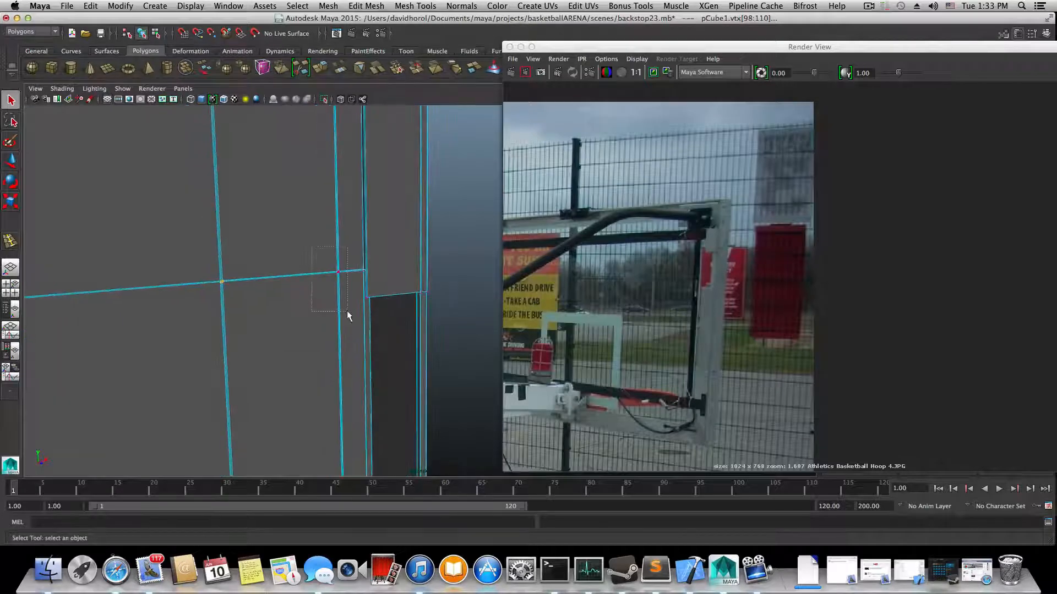
pyautogui.keyDown('shift'); pyautogui.moveTo(347, 310); pyautogui.dragTo(347, 311); pyautogui.keyUp('shift')
pyautogui.keyDown('alt'); pyautogui.moveTo(320, 204); pyautogui.dragTo(331, 323, button='middle'); pyautogui.keyUp('alt')
pyautogui.keyDown('shift'); pyautogui.moveTo(315, 212); pyautogui.dragTo(318, 180); pyautogui.keyUp('shift')
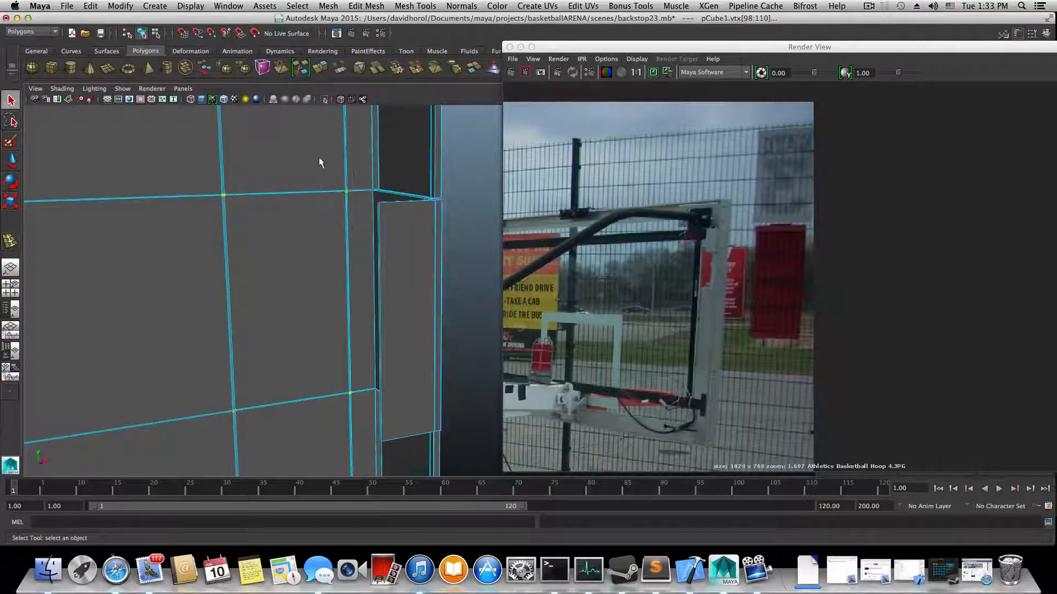
pyautogui.keyDown('alt'); pyautogui.moveTo(319, 160); pyautogui.dragTo(323, 265, button='middle'); pyautogui.keyUp('alt')
pyautogui.keyDown('alt'); pyautogui.moveTo(320, 208); pyautogui.dragTo(294, 206); pyautogui.keyUp('alt')
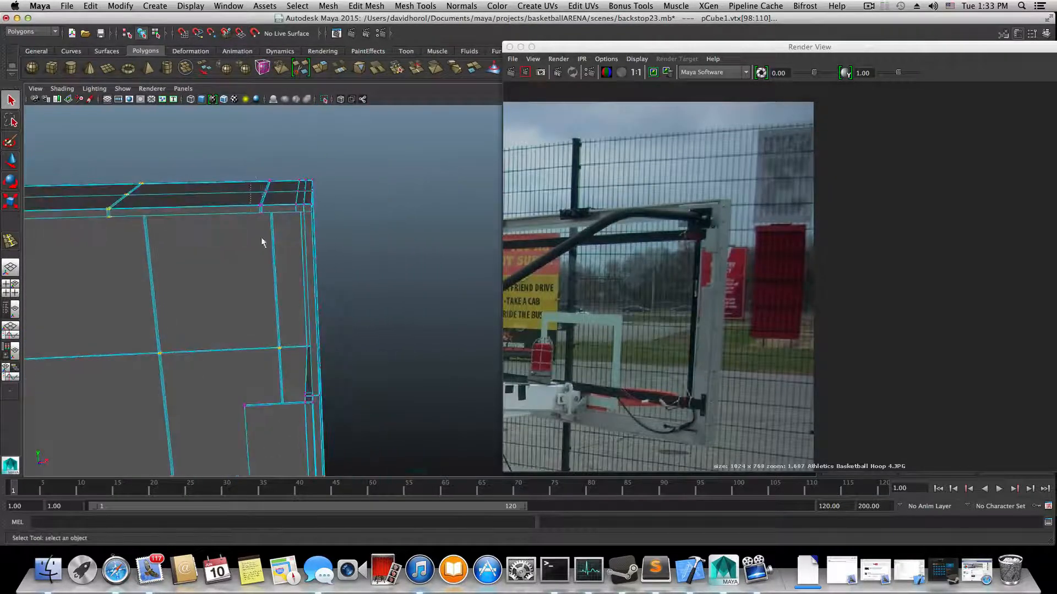
pyautogui.keyDown('shift'); pyautogui.moveTo(275, 269); pyautogui.dragTo(278, 270); pyautogui.keyUp('shift')
pyautogui.keyDown('alt'); pyautogui.moveTo(280, 269); pyautogui.dragTo(316, 242); pyautogui.keyUp('alt')
pyautogui.keyDown('alt'); pyautogui.moveTo(193, 314); pyautogui.dragTo(189, 135, button='middle'); pyautogui.keyUp('alt')
pyautogui.keyDown('alt'); pyautogui.moveTo(234, 306); pyautogui.dragTo(238, 288); pyautogui.keyUp('alt')
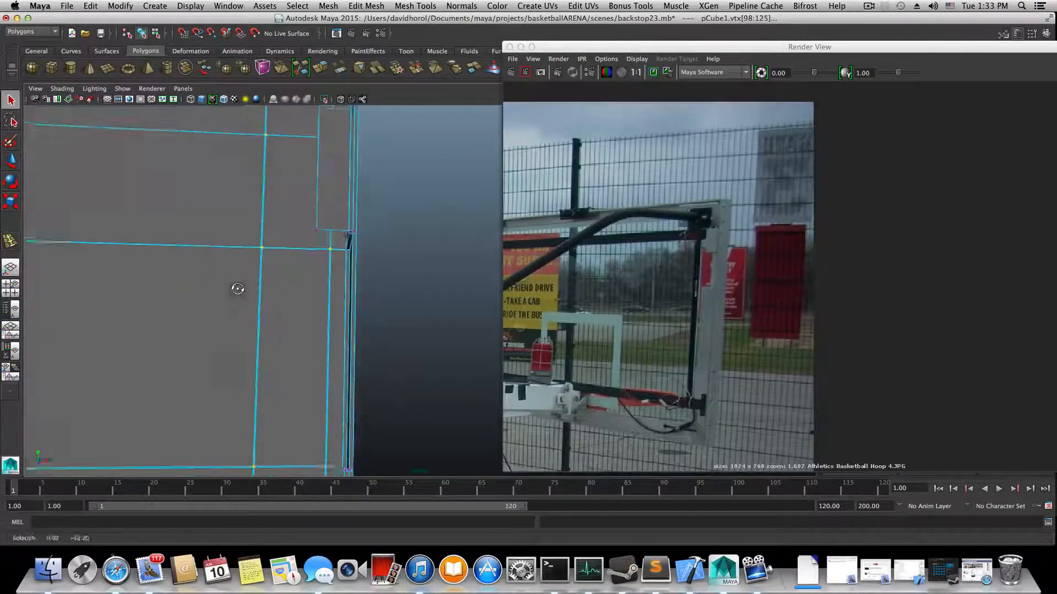
pyautogui.keyDown('alt'); pyautogui.moveTo(242, 352); pyautogui.dragTo(280, 196, button='middle'); pyautogui.keyUp('alt')
pyautogui.keyDown('alt'); pyautogui.moveTo(329, 242); pyautogui.dragTo(342, 309); pyautogui.keyUp('alt')
# - Move both selected vertex columns inward along X, away from the backboard's outer side edge, and return to object mode
pyautogui.press('w')
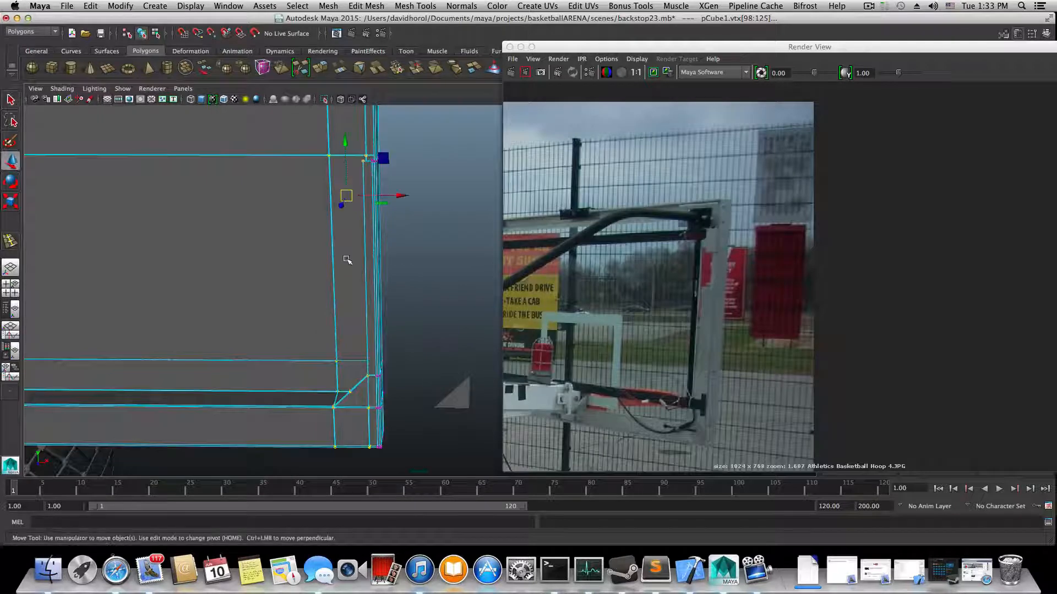
pyautogui.moveTo(401, 196); pyautogui.dragTo(422, 226)
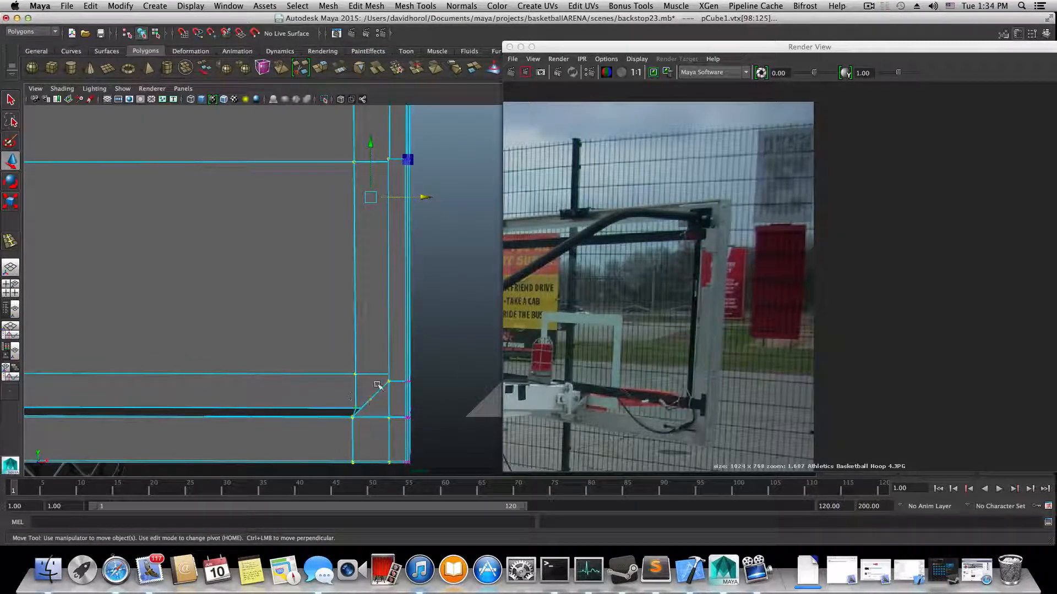
pyautogui.keyDown('alt'); pyautogui.moveTo(384, 383); pyautogui.dragTo(374, 392); pyautogui.keyUp('alt')
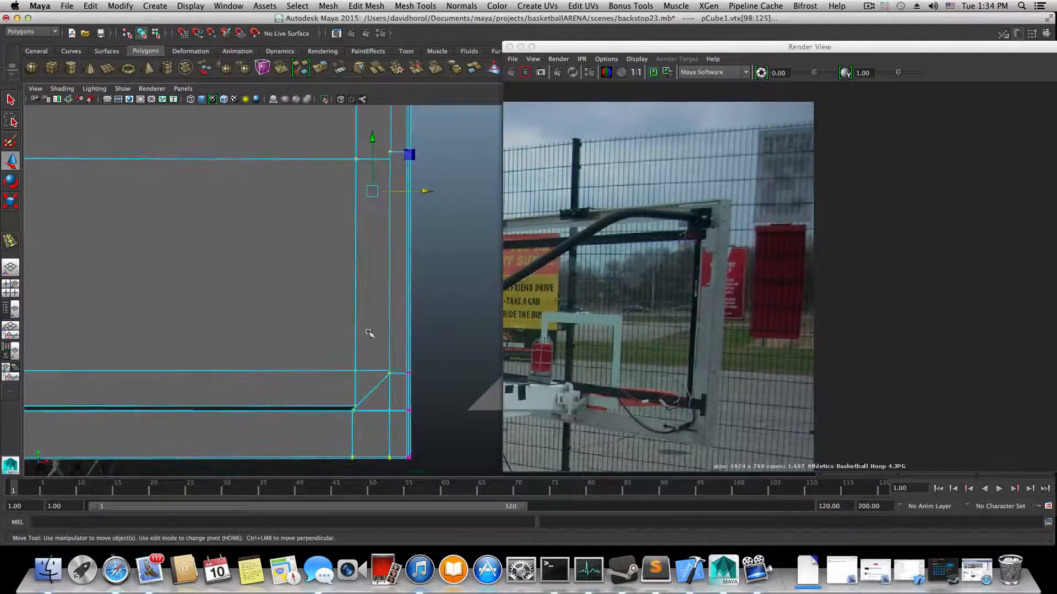
pyautogui.keyDown('alt'); pyautogui.moveTo(364, 315); pyautogui.dragTo(361, 336, button='middle'); pyautogui.keyUp('alt')
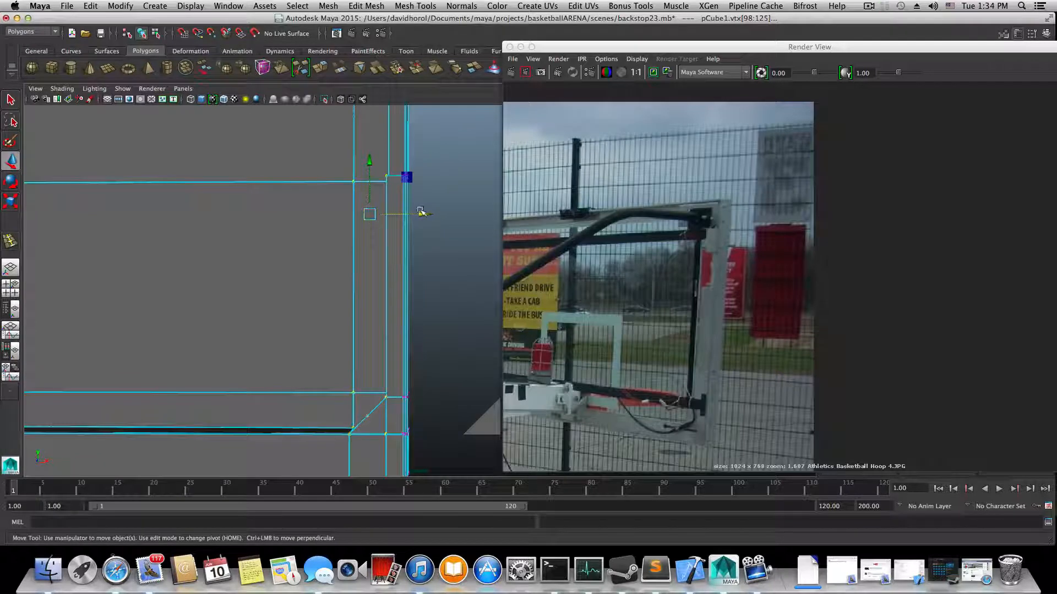
pyautogui.moveTo(420, 213); pyautogui.dragTo(417, 215)
pyautogui.keyDown('alt'); pyautogui.moveTo(394, 271); pyautogui.dragTo(402, 319); pyautogui.keyUp('alt')
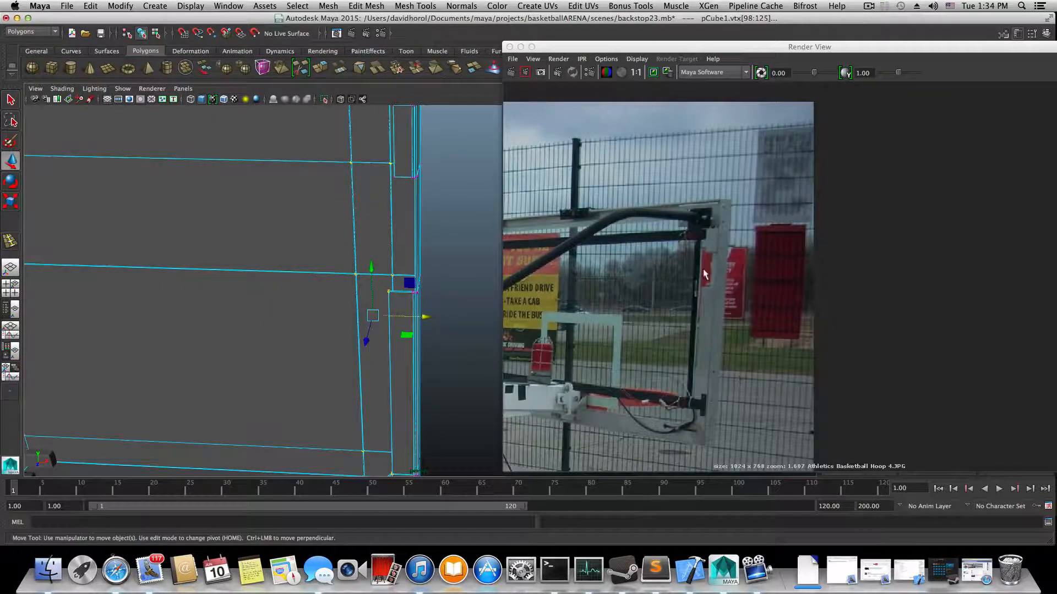
pyautogui.press('F8')
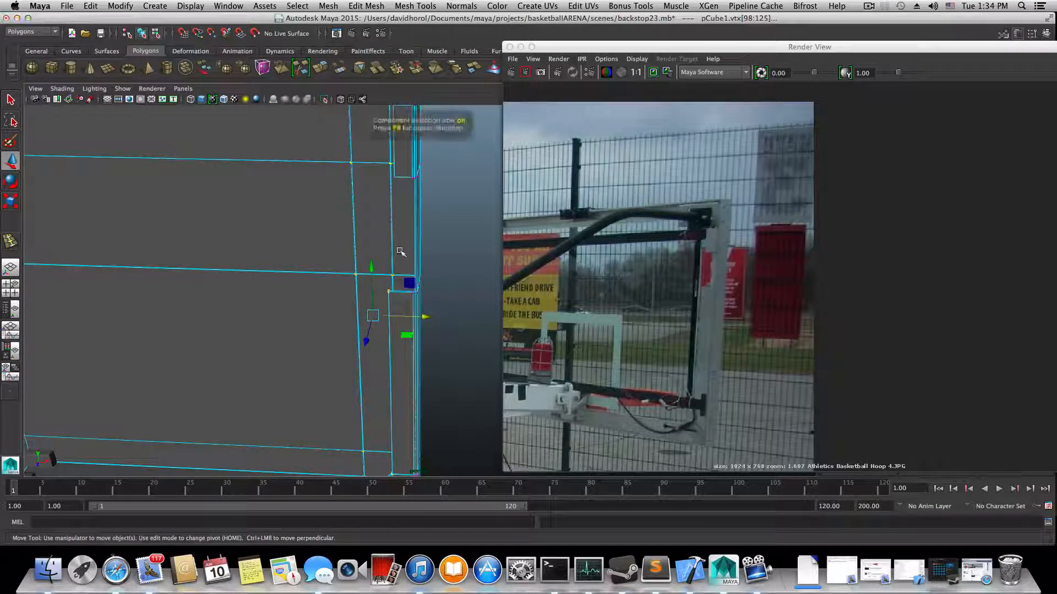
# - Select the horizontal row of vertices at the lower end of the upper bracket block and raise it slightly along Y
pyautogui.keyDown('alt'); pyautogui.moveTo(397, 213); pyautogui.dragTo(396, 271, button='middle'); pyautogui.keyUp('alt')
pyautogui.keyDown('alt'); pyautogui.moveTo(397, 272); pyautogui.dragTo(406, 266); pyautogui.keyUp('alt')
pyautogui.keyDown('alt'); pyautogui.moveTo(406, 266); pyautogui.dragTo(403, 292, button='middle'); pyautogui.keyUp('alt')
pyautogui.keyDown('alt'); pyautogui.moveTo(403, 293); pyautogui.dragTo(405, 284); pyautogui.keyUp('alt')
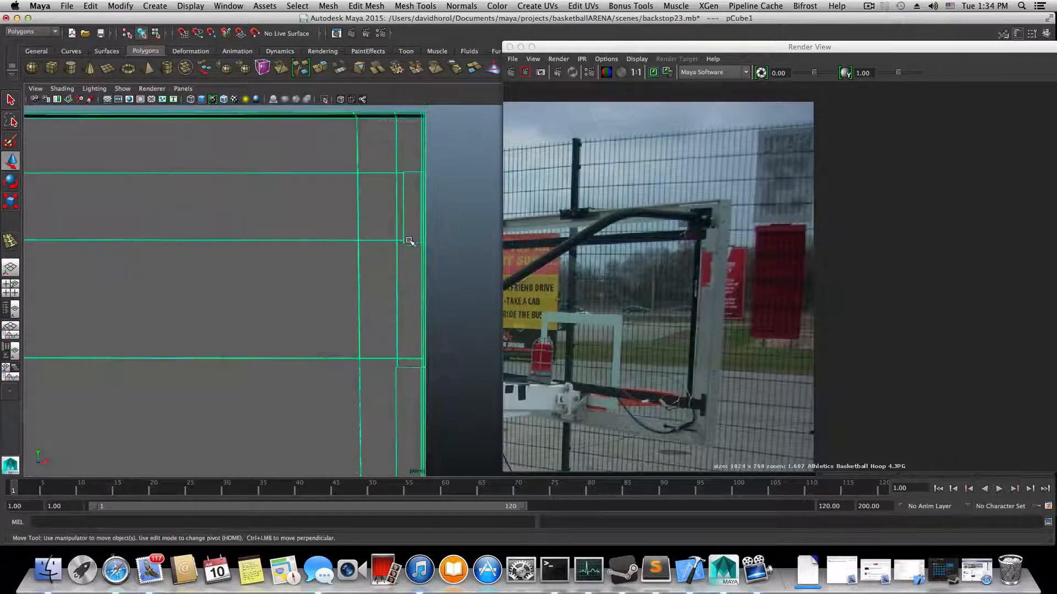
pyautogui.moveTo(409, 238); pyautogui.dragTo(376, 242, button='right')
pyautogui.scroll(-5, 381, 253)
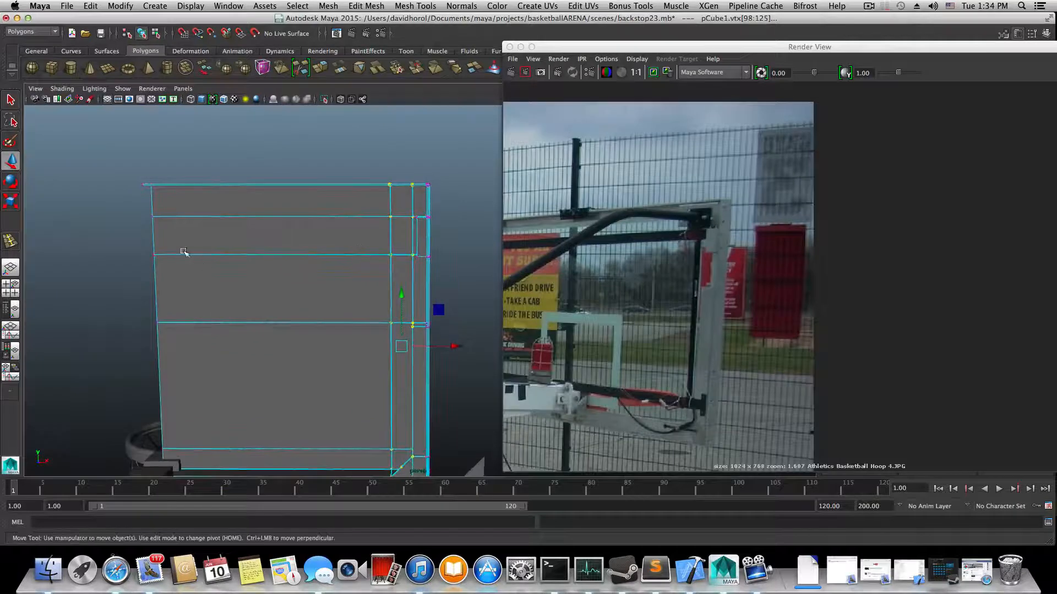
pyautogui.moveTo(462, 265); pyautogui.dragTo(460, 265)
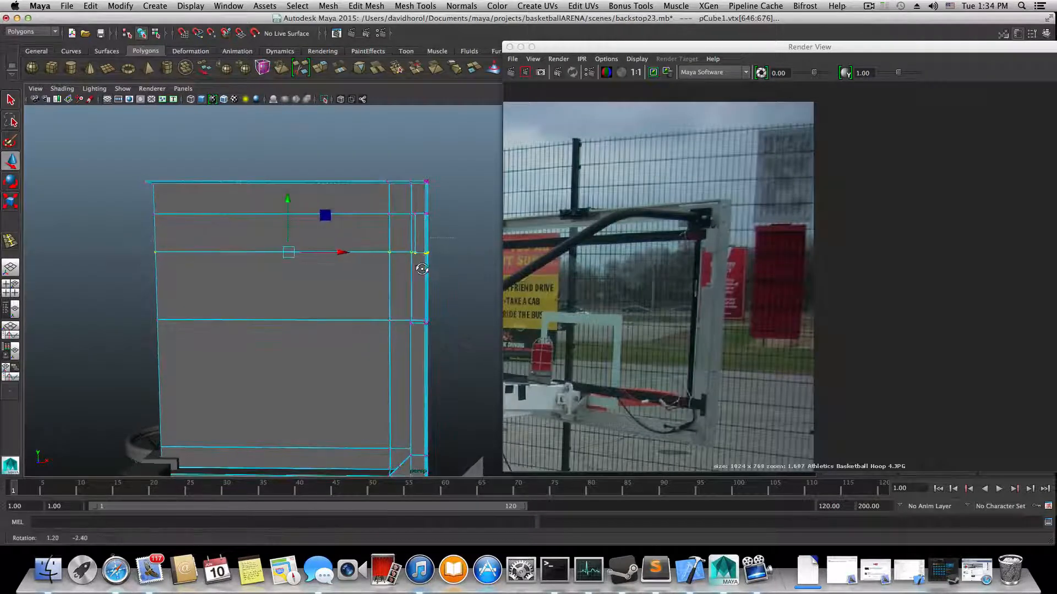
pyautogui.moveTo(289, 199); pyautogui.dragTo(288, 193)
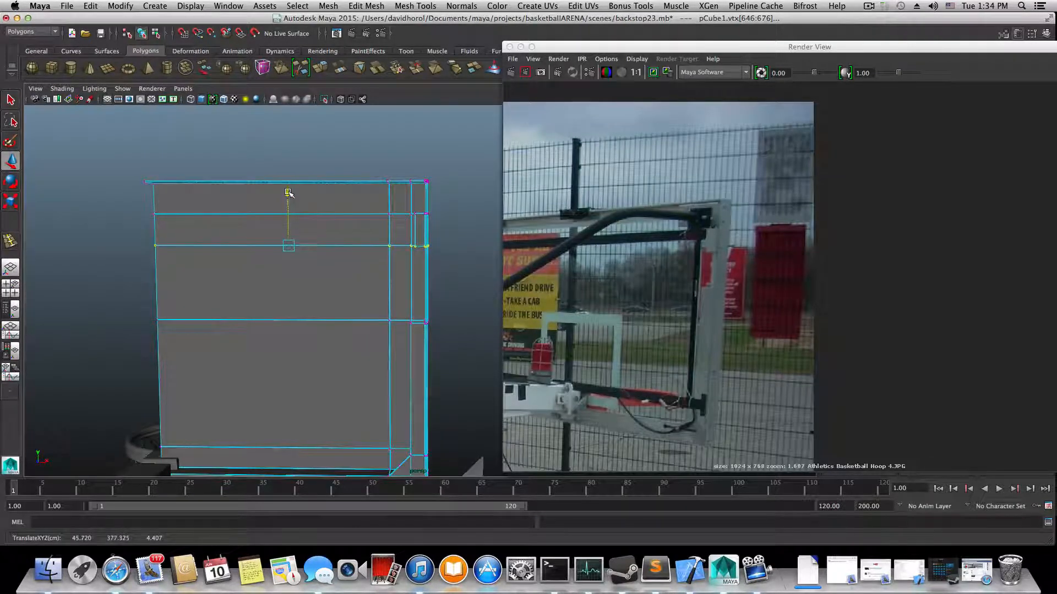
pyautogui.keyDown('alt'); pyautogui.moveTo(373, 321); pyautogui.dragTo(371, 298, button='middle'); pyautogui.keyUp('alt')
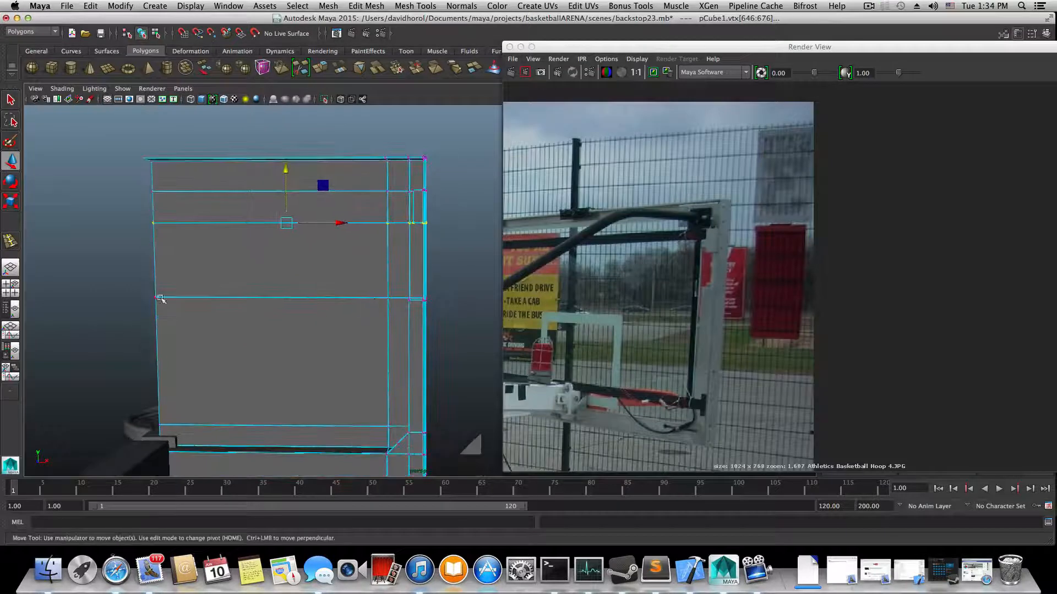
pyautogui.moveTo(286, 246); pyautogui.dragTo(409, 303)
pyautogui.press('F8')
# - Insert a horizontal edge loop around the backboard just above the upper bracket block
pyautogui.keyDown('alt'); pyautogui.moveTo(409, 303); pyautogui.dragTo(389, 349, button='middle'); pyautogui.keyUp('alt')
pyautogui.keyDown('alt'); pyautogui.moveTo(389, 349); pyautogui.dragTo(418, 297); pyautogui.keyUp('alt')
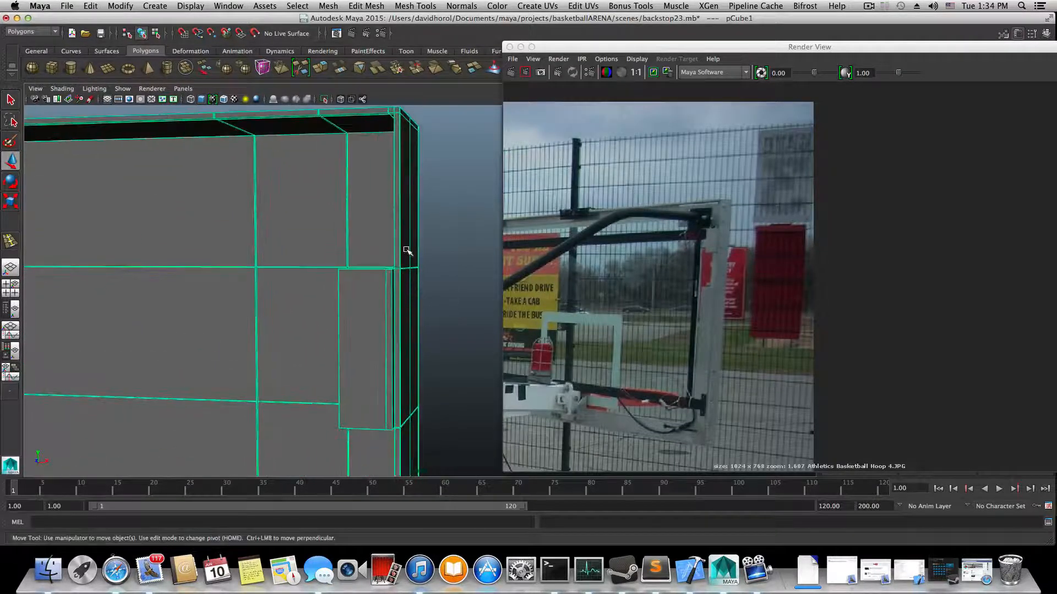
pyautogui.keyDown('shift'); pyautogui.moveTo(407, 251); pyautogui.dragTo(364, 259, button='right'); pyautogui.keyUp('shift')
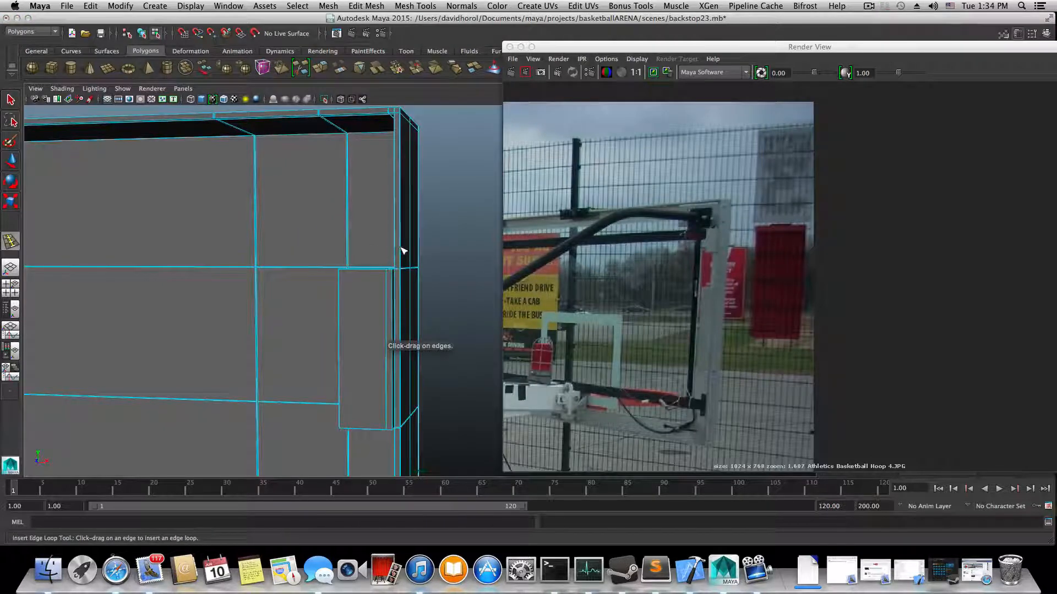
pyautogui.moveTo(403, 251); pyautogui.dragTo(402, 284)
# - Insert closely spaced vertical edge loops through the backboard's top frame edge, inward from the existing vertical edge lines
pyautogui.keyDown('alt'); pyautogui.moveTo(331, 271); pyautogui.dragTo(385, 250, button='middle'); pyautogui.keyUp('alt')
pyautogui.keyDown('alt'); pyautogui.moveTo(382, 253); pyautogui.dragTo(350, 220, button='right'); pyautogui.keyUp('alt')
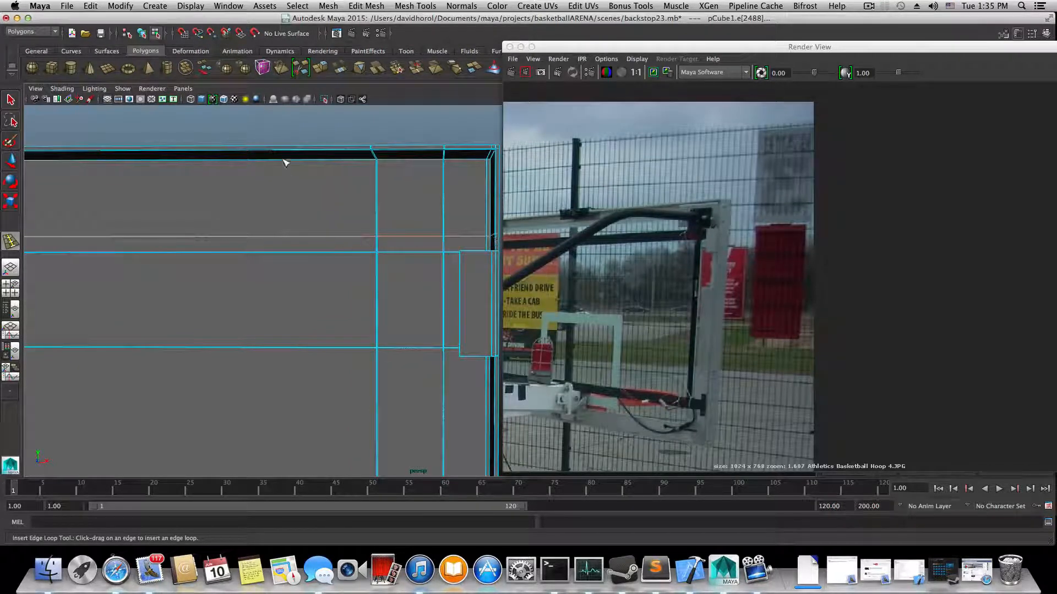
pyautogui.moveTo(285, 154); pyautogui.dragTo(278, 149)
pyautogui.keyDown('alt'); pyautogui.moveTo(328, 216); pyautogui.dragTo(359, 234); pyautogui.keyUp('alt')
pyautogui.moveTo(332, 164); pyautogui.dragTo(332, 164)
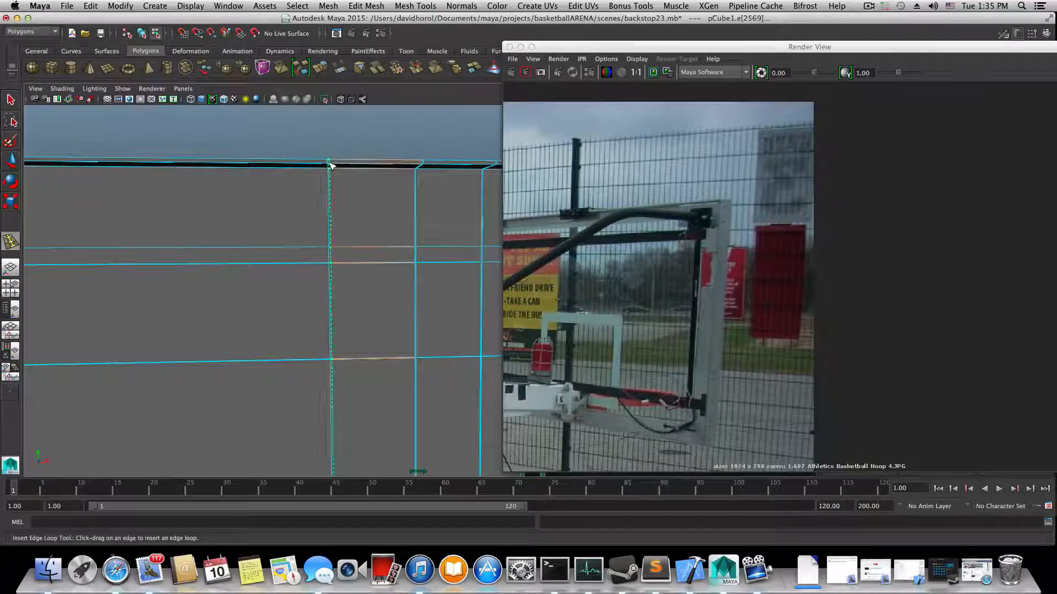
# - Select the small square face at the upper outer corner of the frame lip's inner side
pyautogui.moveTo(341, 203)
pyautogui.keyDown('alt'); pyautogui.mouseDown()
pyautogui.moveTo(302, 208)
pyautogui.moveTo(342, 189)
pyautogui.mouseUp(); pyautogui.keyUp('alt')
pyautogui.keyDown('alt'); pyautogui.moveTo(341, 189); pyautogui.dragTo(322, 332, button='middle'); pyautogui.keyUp('alt')
pyautogui.keyDown('alt'); pyautogui.moveTo(322, 332); pyautogui.dragTo(222, 390); pyautogui.keyUp('alt')
pyautogui.keyDown('alt'); pyautogui.moveTo(226, 389); pyautogui.dragTo(217, 465); pyautogui.keyUp('alt')
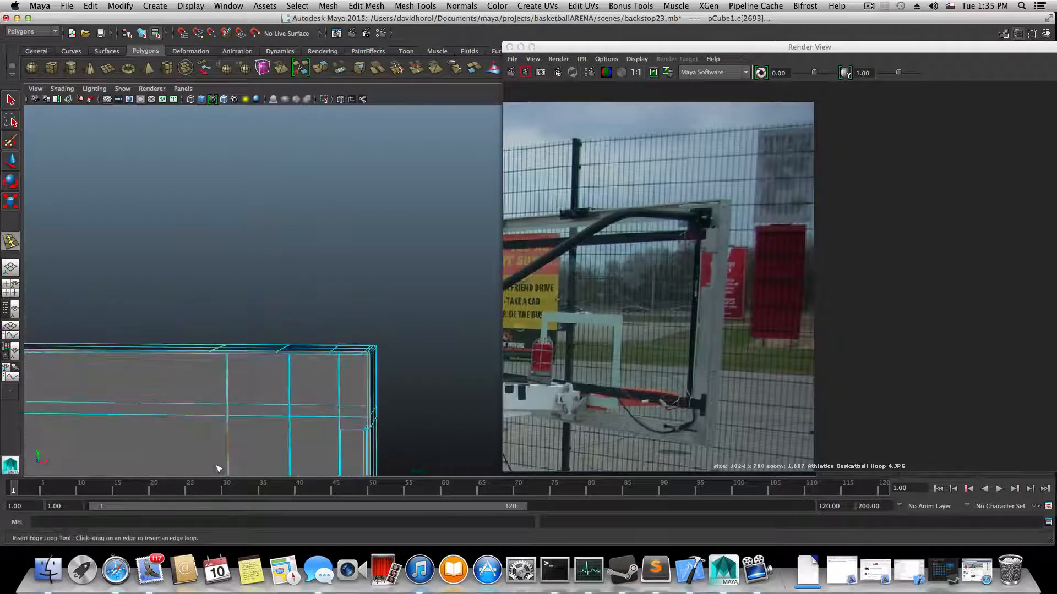
pyautogui.keyDown('alt'); pyautogui.moveTo(217, 466); pyautogui.dragTo(211, 386, button='middle'); pyautogui.keyUp('alt')
pyautogui.keyDown('alt'); pyautogui.moveTo(349, 375); pyautogui.dragTo(299, 326); pyautogui.keyUp('alt')
pyautogui.keyDown('alt'); pyautogui.moveTo(300, 326); pyautogui.dragTo(331, 351, button='right'); pyautogui.keyUp('alt')
pyautogui.keyDown('alt'); pyautogui.moveTo(237, 354); pyautogui.dragTo(266, 357, button='right'); pyautogui.keyUp('alt')
pyautogui.moveTo(265, 356)
pyautogui.keyDown('alt'); pyautogui.mouseDown()
pyautogui.moveTo(281, 363)
pyautogui.moveTo(250, 356)
pyautogui.moveTo(259, 345)
pyautogui.mouseUp(); pyautogui.keyUp('alt')
pyautogui.keyDown('alt'); pyautogui.moveTo(259, 346); pyautogui.dragTo(330, 351, button='right'); pyautogui.keyUp('alt')
pyautogui.moveTo(357, 219); pyautogui.dragTo(438, 222, button='right')
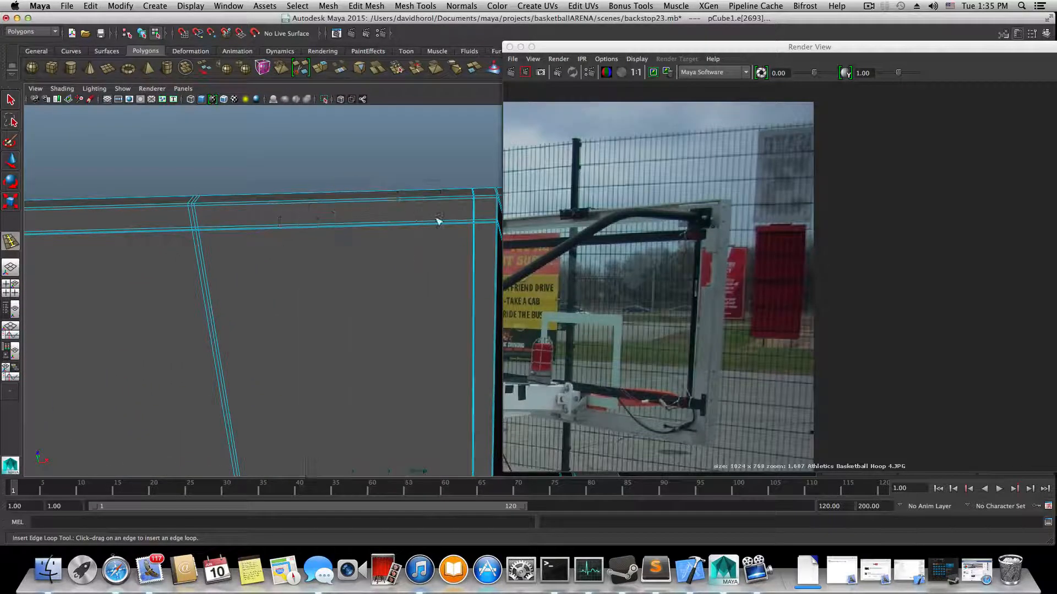
pyautogui.click(487, 214)
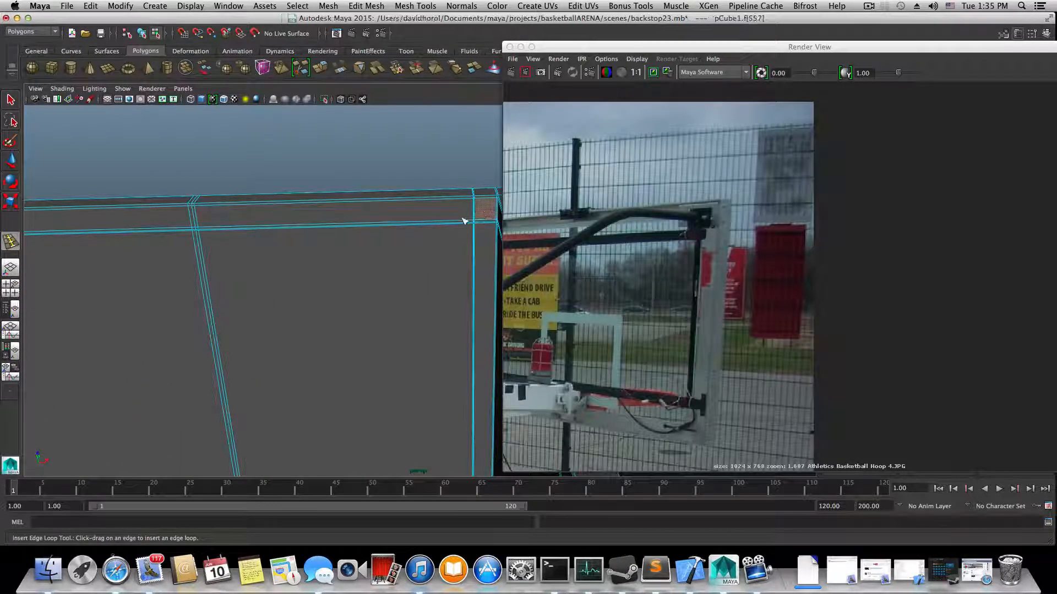
pyautogui.keyDown('alt'); pyautogui.moveTo(457, 227); pyautogui.dragTo(403, 259, button='middle'); pyautogui.keyUp('alt')
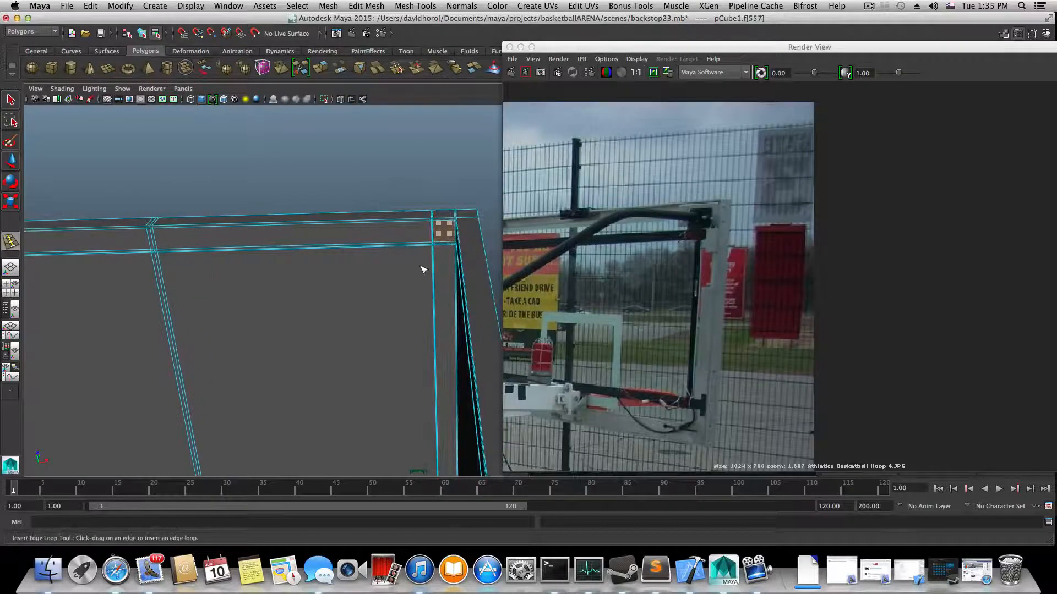
pyautogui.keyDown('alt'); pyautogui.moveTo(434, 253); pyautogui.dragTo(452, 315, button='right'); pyautogui.keyUp('alt')
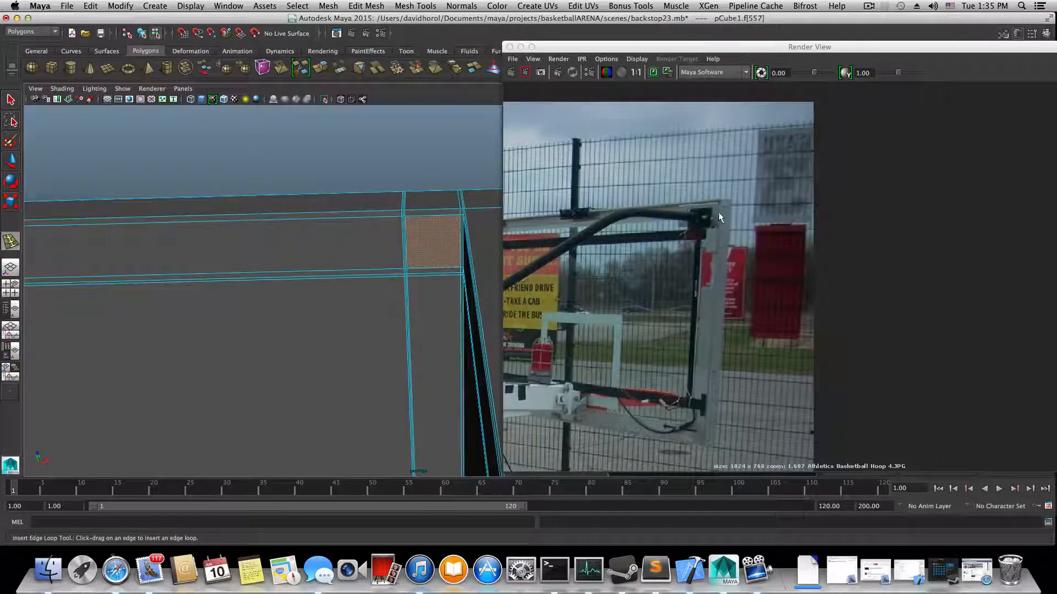
# - Examine the frame's upper corner and inner side wall from several angles against the reference photo
pyautogui.keyDown('alt'); pyautogui.moveTo(346, 319); pyautogui.dragTo(333, 368); pyautogui.keyUp('alt')
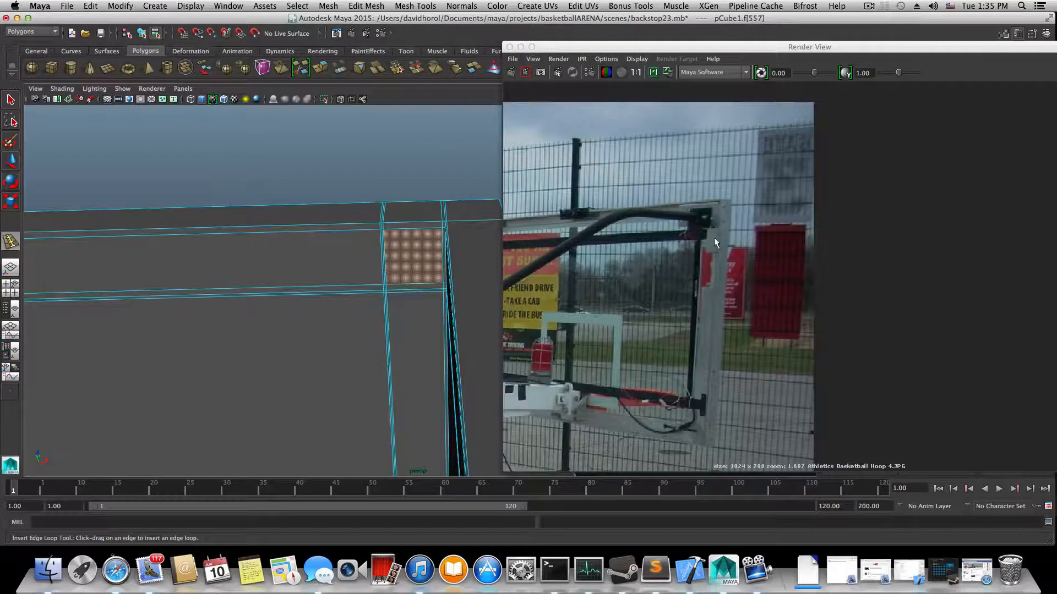
pyautogui.keyDown('alt'); pyautogui.moveTo(352, 344); pyautogui.dragTo(380, 394, button='right'); pyautogui.keyUp('alt')
pyautogui.keyDown('alt'); pyautogui.moveTo(380, 394); pyautogui.dragTo(385, 337, button='middle'); pyautogui.keyUp('alt')
pyautogui.keyDown('alt'); pyautogui.moveTo(384, 337); pyautogui.dragTo(391, 342); pyautogui.keyUp('alt')
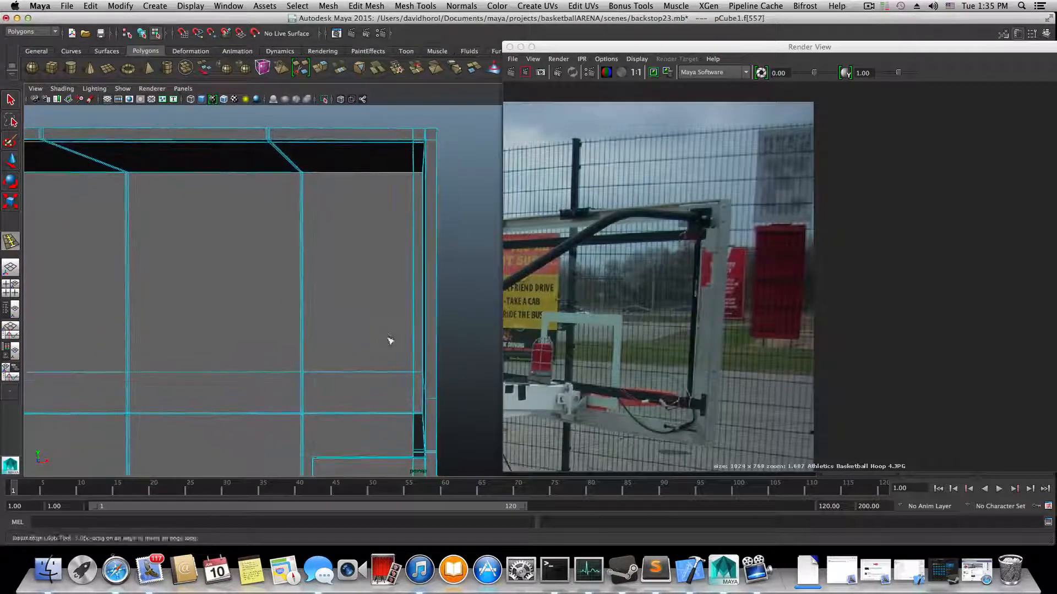
pyautogui.keyDown('alt'); pyautogui.moveTo(392, 342); pyautogui.dragTo(233, 355, button='right'); pyautogui.keyUp('alt')
pyautogui.keyDown('alt'); pyautogui.moveTo(233, 356); pyautogui.dragTo(309, 314); pyautogui.keyUp('alt')
pyautogui.keyDown('alt'); pyautogui.moveTo(308, 314); pyautogui.dragTo(405, 365, button='right'); pyautogui.keyUp('alt')
pyautogui.keyDown('alt'); pyautogui.moveTo(406, 365); pyautogui.dragTo(388, 327); pyautogui.keyUp('alt')
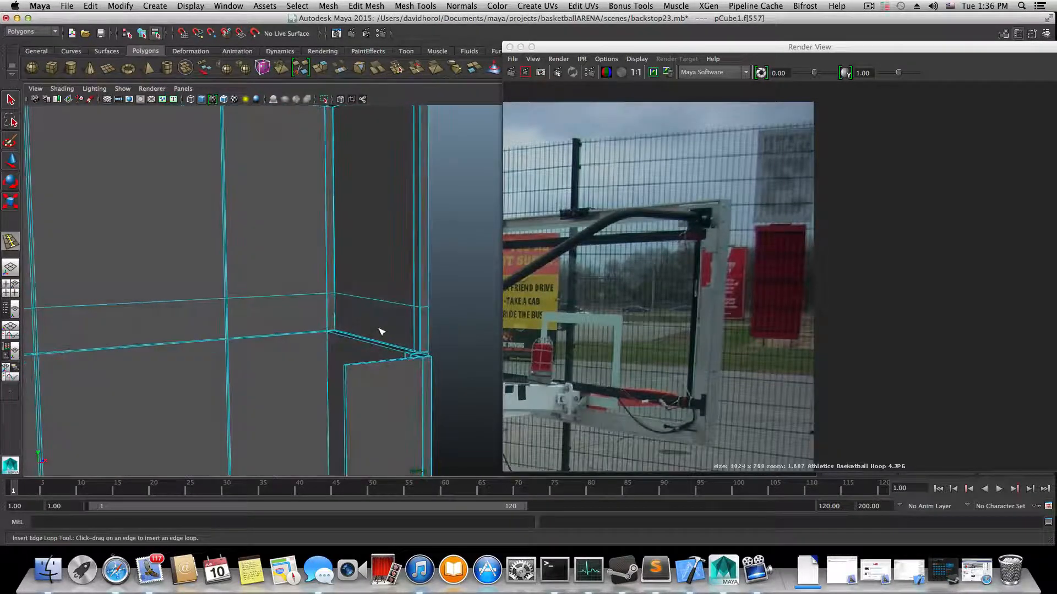
# - Try to insert another horizontal edge loop on the inner side wall above the bracket block, and return to face selection at the upper corner
pyautogui.press('F8')
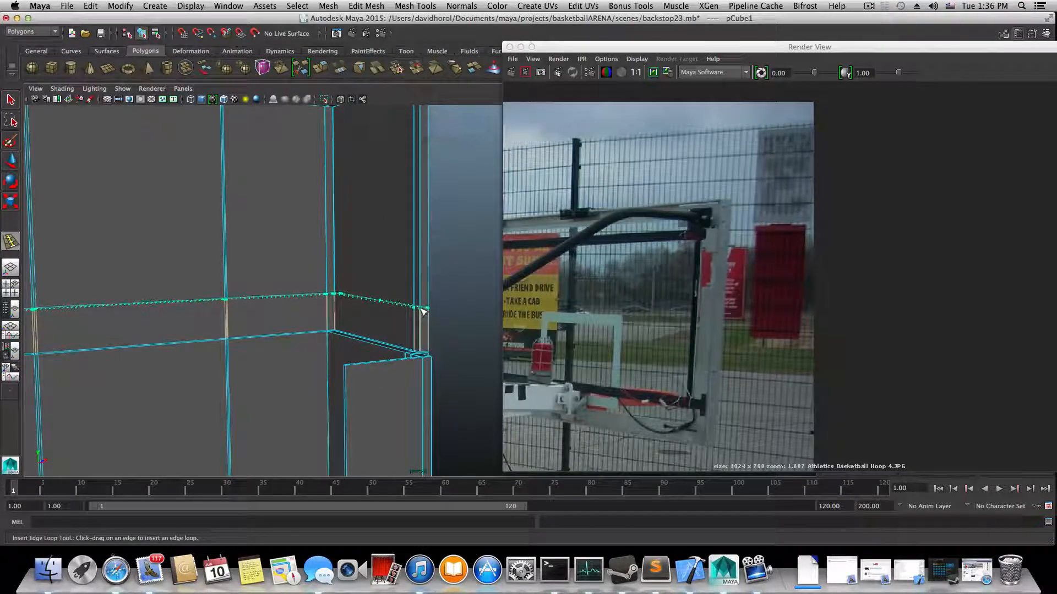
pyautogui.click(421, 311)
pyautogui.keyDown('alt'); pyautogui.moveTo(422, 312); pyautogui.dragTo(341, 320, button='right'); pyautogui.keyUp('alt')
pyautogui.keyDown('alt'); pyautogui.moveTo(340, 321); pyautogui.dragTo(339, 360, button='middle'); pyautogui.keyUp('alt')
pyautogui.keyDown('alt'); pyautogui.moveTo(339, 360); pyautogui.dragTo(397, 219); pyautogui.keyUp('alt')
pyautogui.keyDown('shift'); pyautogui.moveTo(396, 219); pyautogui.dragTo(425, 222, button='right'); pyautogui.keyUp('shift')
pyautogui.press('q')
pyautogui.click(420, 219)
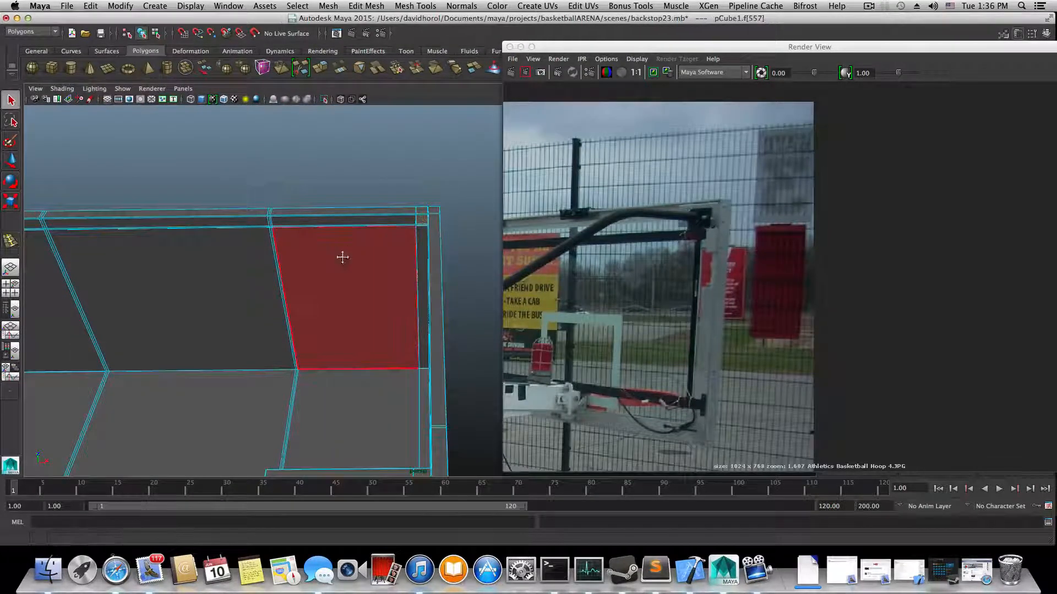
# - Add the narrow faces beside the corner face along the top lip's inner strip to the selection, up to the closely spaced edge loops
pyautogui.keyDown('alt'); pyautogui.moveTo(342, 257); pyautogui.dragTo(368, 350); pyautogui.keyUp('alt')
pyautogui.keyDown('alt'); pyautogui.moveTo(368, 356); pyautogui.dragTo(326, 273, button='right'); pyautogui.keyUp('alt')
pyautogui.keyDown('alt'); pyautogui.moveTo(326, 273); pyautogui.dragTo(309, 286); pyautogui.keyUp('alt')
pyautogui.keyDown('alt'); pyautogui.moveTo(309, 286); pyautogui.dragTo(328, 304, button='middle'); pyautogui.keyUp('alt')
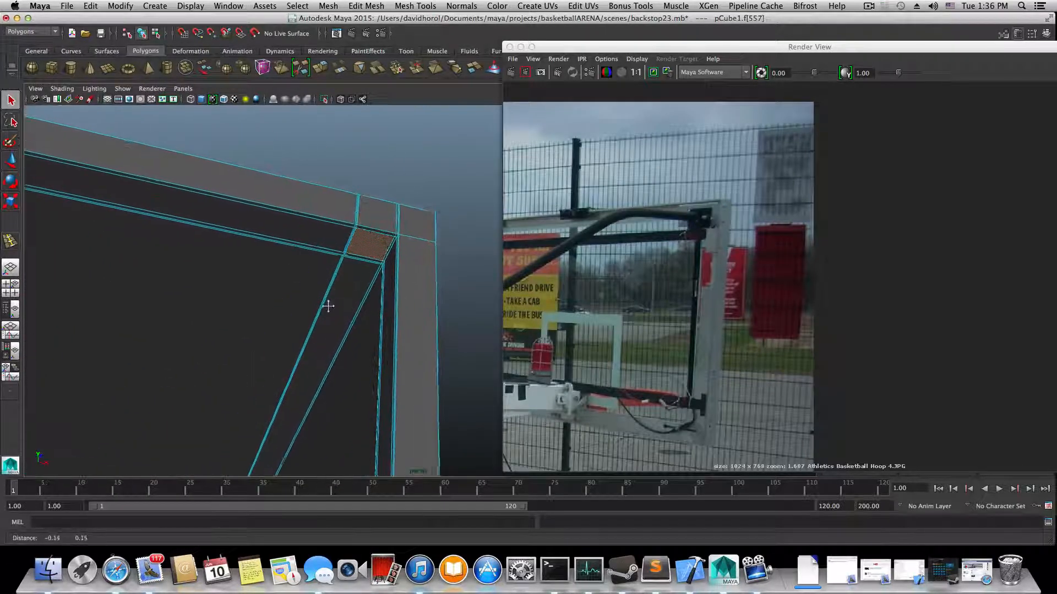
pyautogui.click(356, 234)
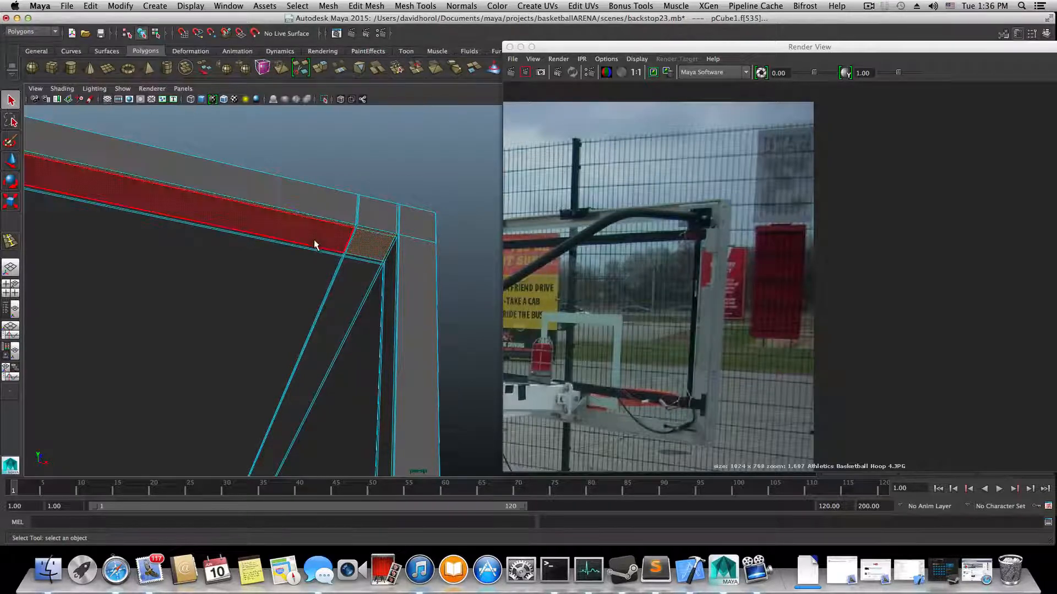
pyautogui.scroll(3, 308, 241)
pyautogui.click(291, 242)
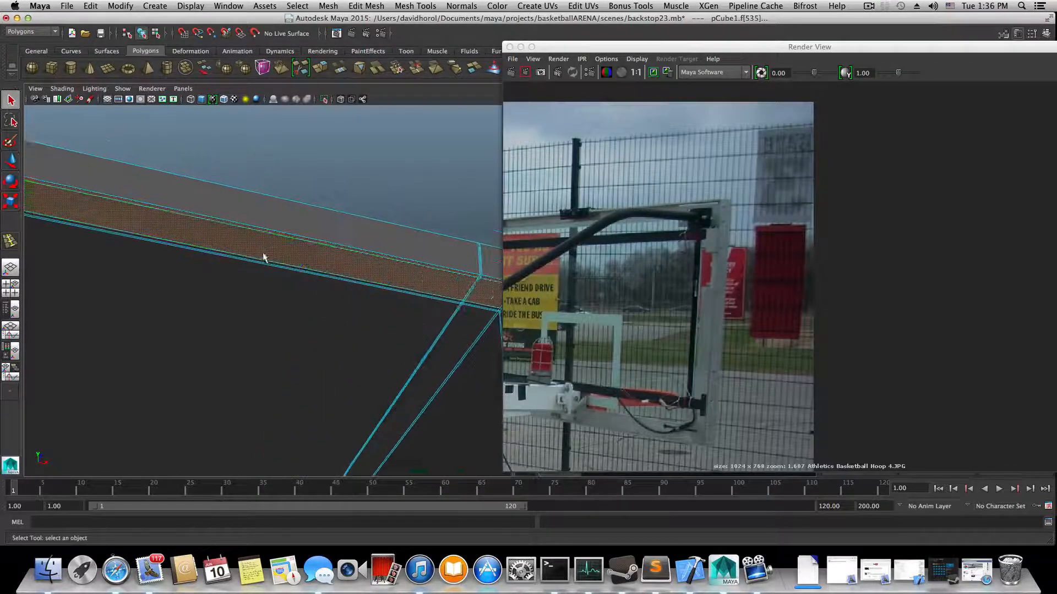
pyautogui.keyDown('alt'); pyautogui.moveTo(263, 258); pyautogui.dragTo(312, 275, button='middle'); pyautogui.keyUp('alt')
pyautogui.keyDown('alt'); pyautogui.moveTo(131, 250); pyautogui.dragTo(262, 278, button='middle'); pyautogui.keyUp('alt')
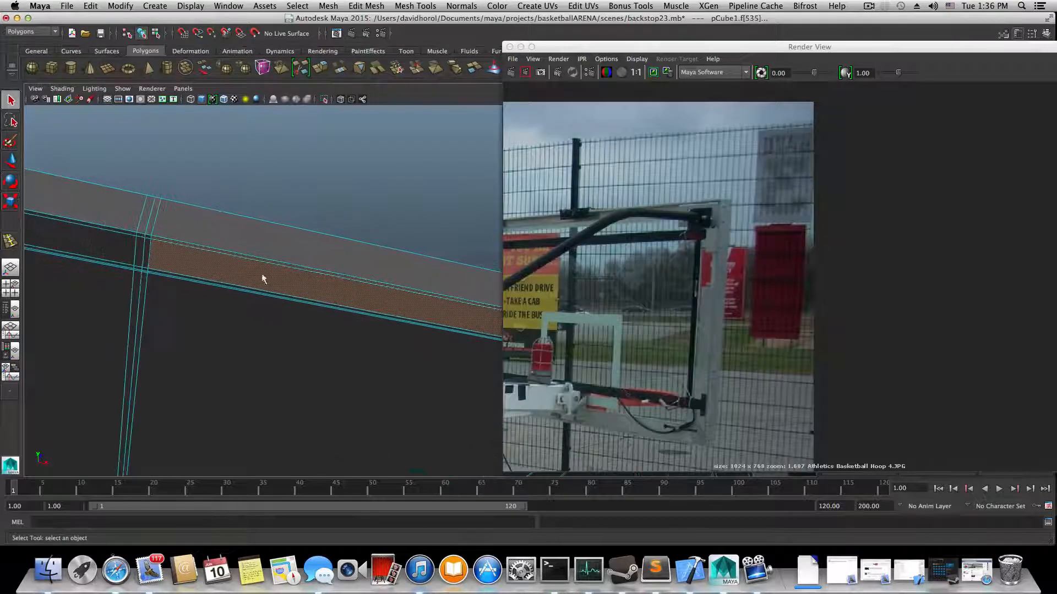
pyautogui.keyDown('shift'); pyautogui.click(144, 243); pyautogui.keyUp('shift')
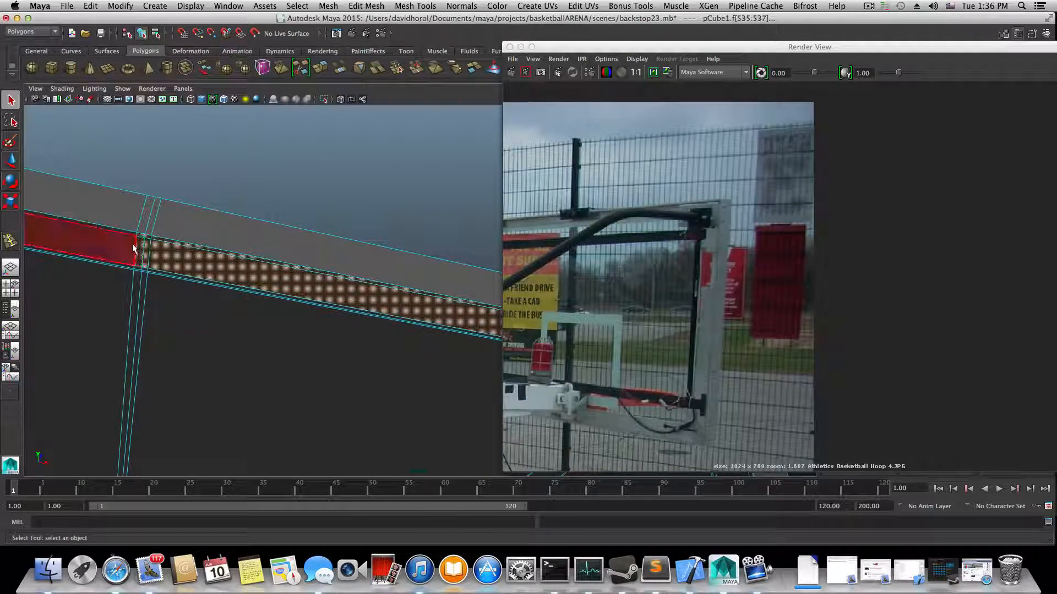
# - Extend the face selection along the rest of the top lip's inner strip and delete the selected faces
pyautogui.scroll(-6, 148, 300)
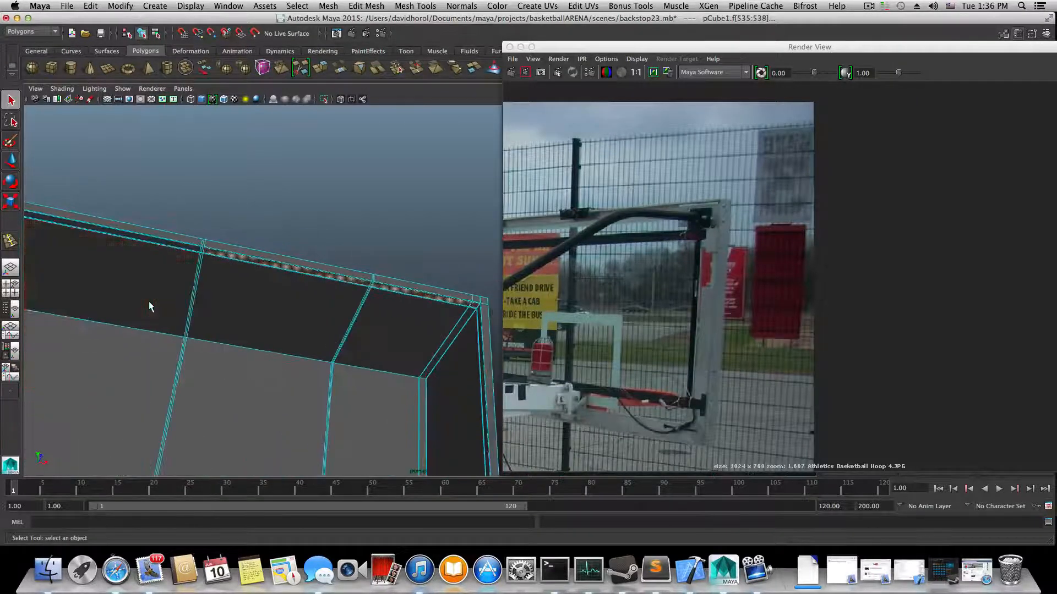
pyautogui.keyDown('alt'); pyautogui.moveTo(149, 301); pyautogui.dragTo(314, 291, button='middle'); pyautogui.keyUp('alt')
pyautogui.keyDown('alt'); pyautogui.moveTo(252, 274); pyautogui.dragTo(274, 246); pyautogui.keyUp('alt')
pyautogui.scroll(8, 387, 278)
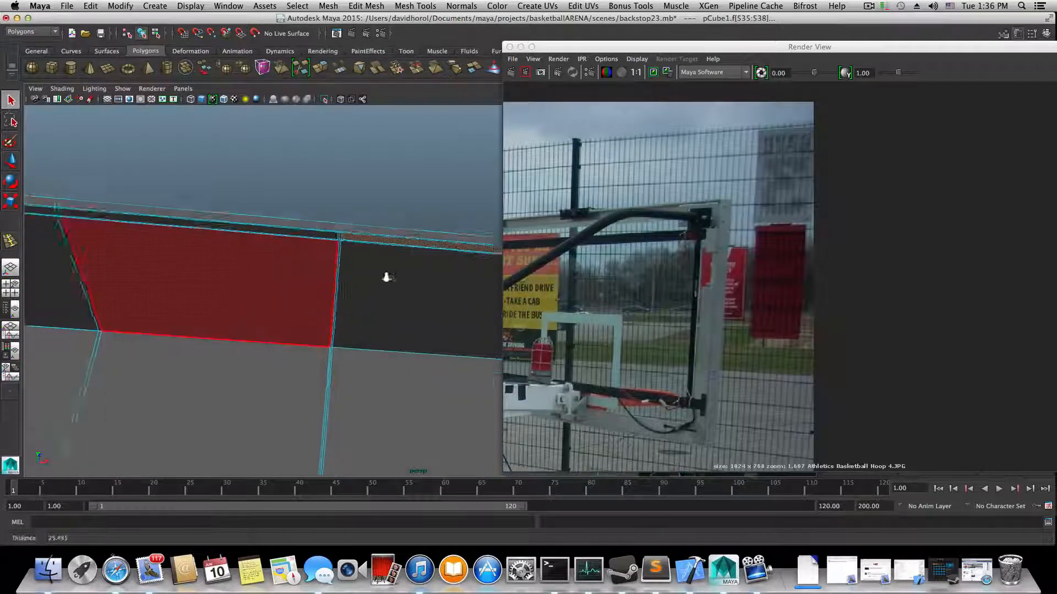
pyautogui.keyDown('alt'); pyautogui.moveTo(247, 278); pyautogui.dragTo(283, 243, button='middle'); pyautogui.keyUp('alt')
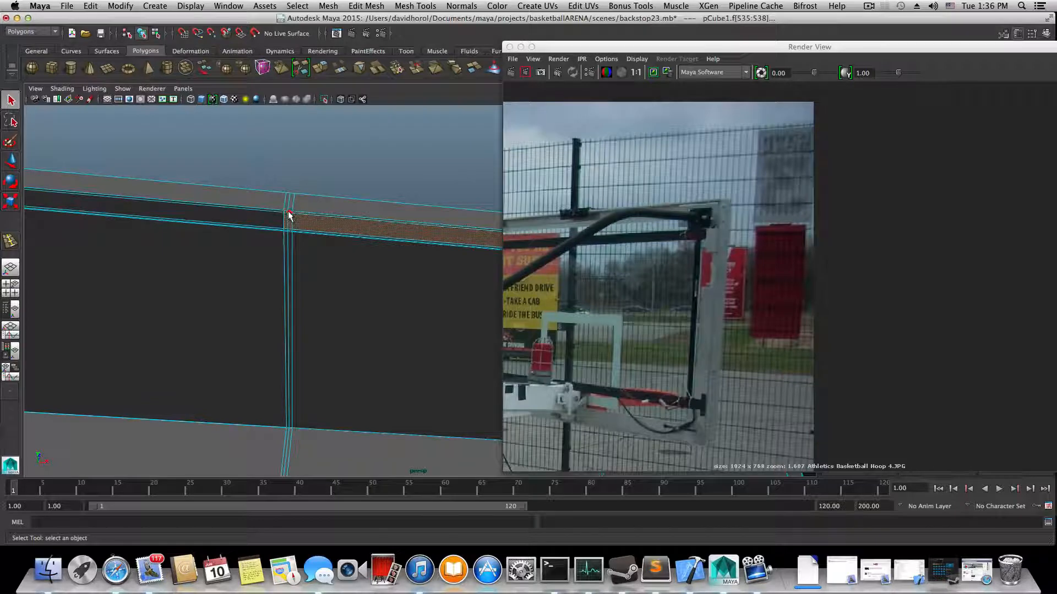
pyautogui.keyDown('alt'); pyautogui.moveTo(279, 254); pyautogui.dragTo(363, 306, button='middle'); pyautogui.keyUp('alt')
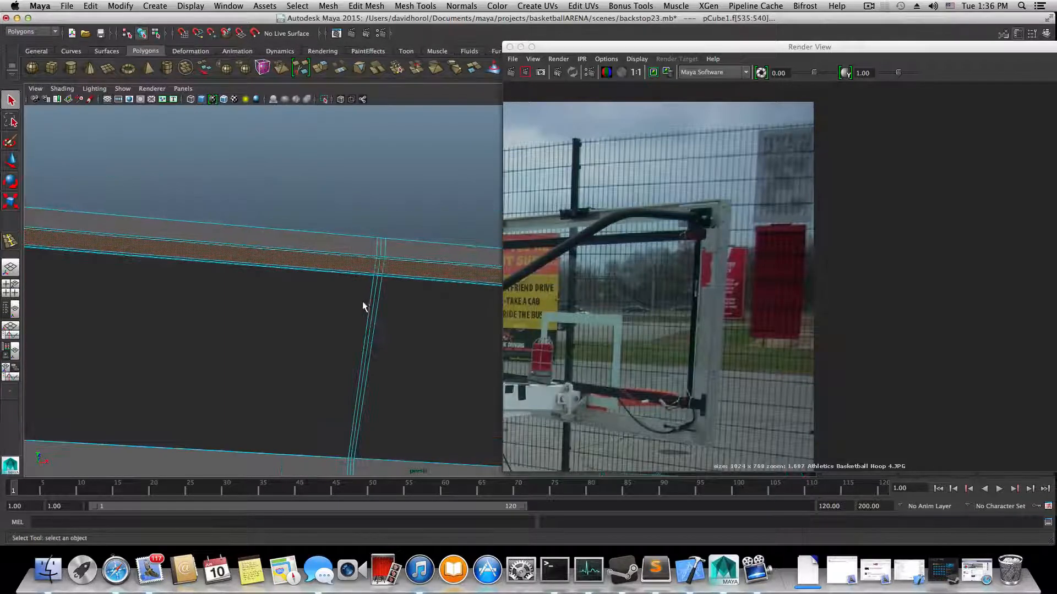
pyautogui.keyDown('alt'); pyautogui.moveTo(363, 306); pyautogui.dragTo(190, 330, button='right'); pyautogui.keyUp('alt')
pyautogui.keyDown('alt'); pyautogui.moveTo(190, 329); pyautogui.dragTo(297, 352, button='middle'); pyautogui.keyUp('alt')
pyautogui.keyDown('alt'); pyautogui.moveTo(296, 347); pyautogui.dragTo(184, 342, button='right'); pyautogui.keyUp('alt')
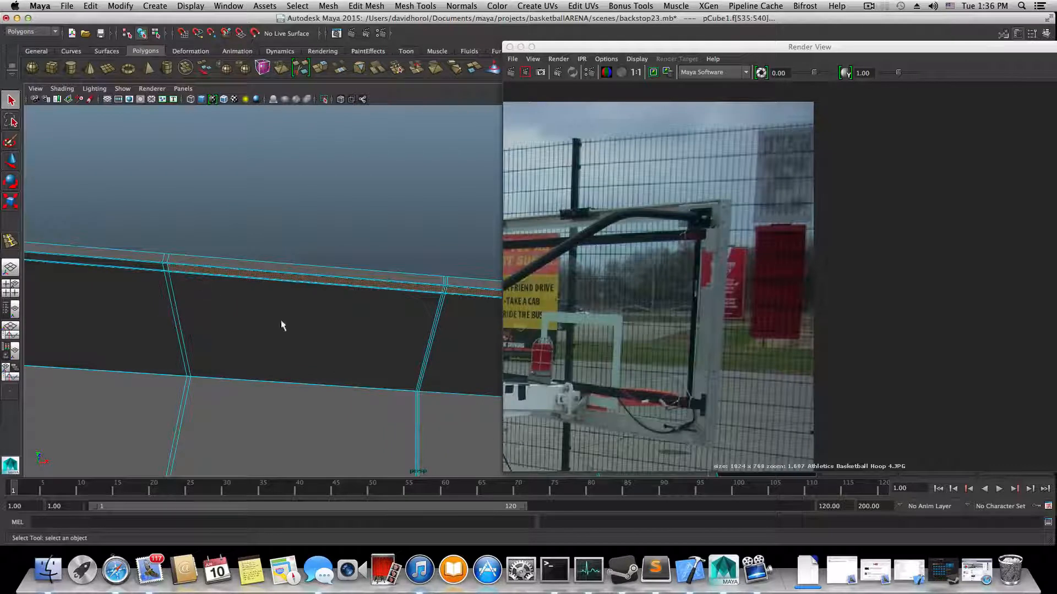
pyautogui.keyDown('alt'); pyautogui.moveTo(282, 326); pyautogui.dragTo(208, 362); pyautogui.keyUp('alt')
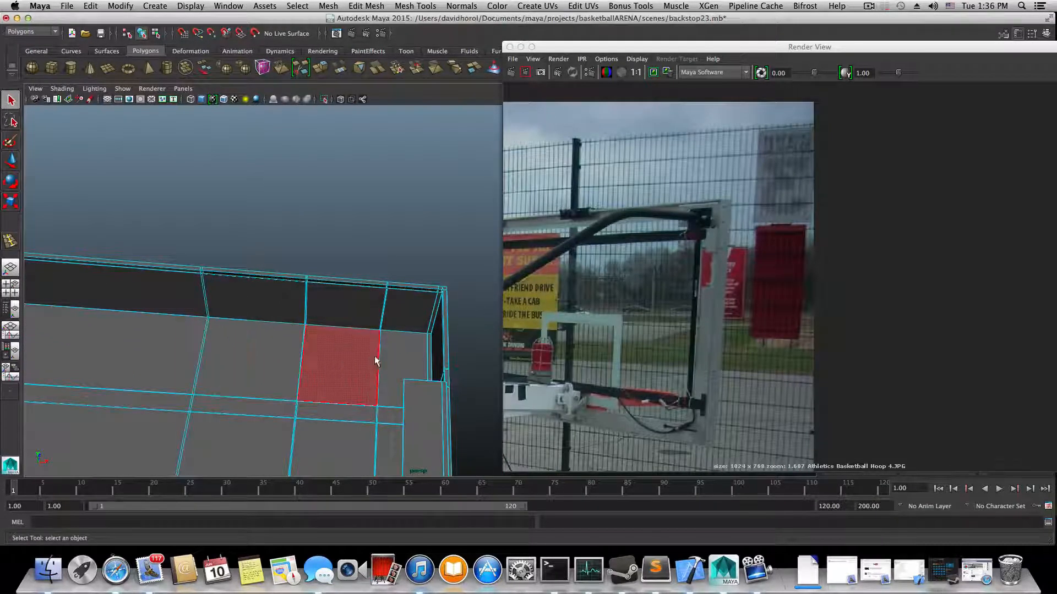
# - Select the tall, narrow faces running down the inner strip of the frame's outer side below the upper corner
pyautogui.keyDown('alt'); pyautogui.moveTo(370, 359); pyautogui.dragTo(466, 412, button='right'); pyautogui.keyUp('alt')
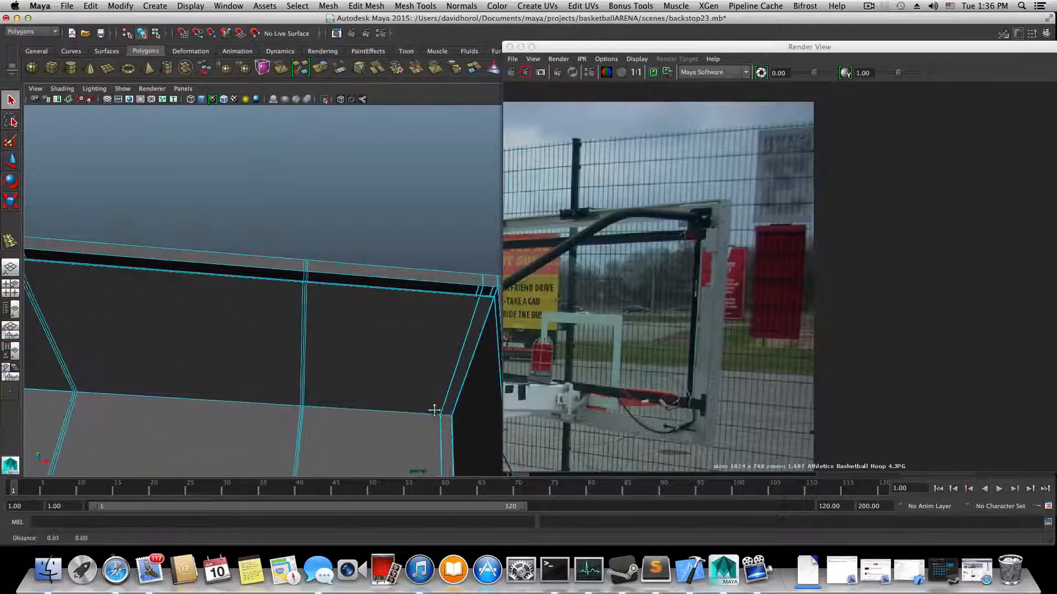
pyautogui.keyDown('alt'); pyautogui.moveTo(466, 412); pyautogui.dragTo(387, 359); pyautogui.keyUp('alt')
pyautogui.keyDown('alt'); pyautogui.moveTo(371, 289); pyautogui.dragTo(368, 298); pyautogui.keyUp('alt')
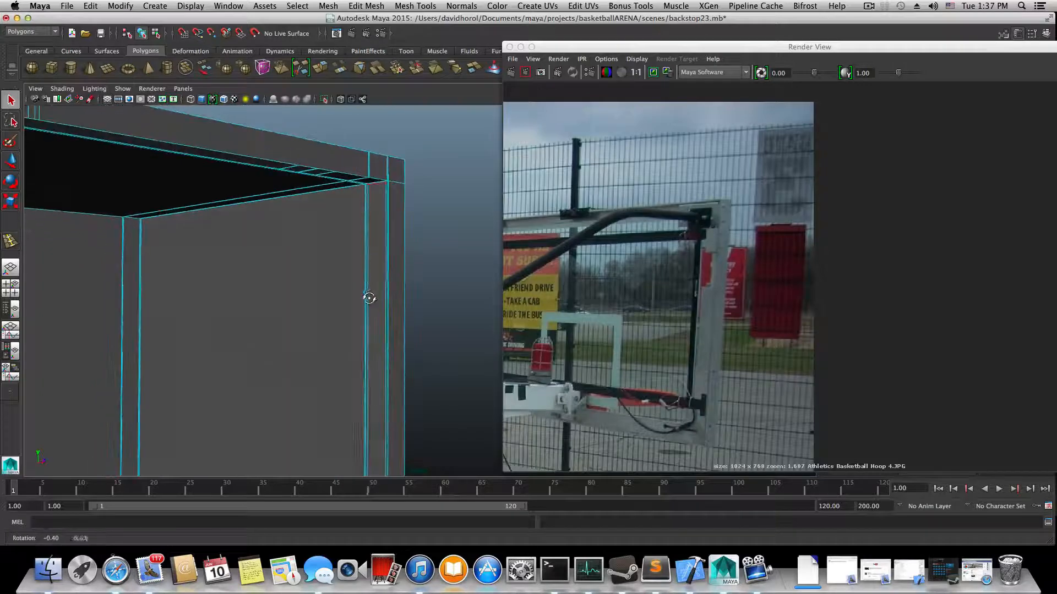
pyautogui.moveTo(370, 285); pyautogui.dragTo(380, 295, button='right')
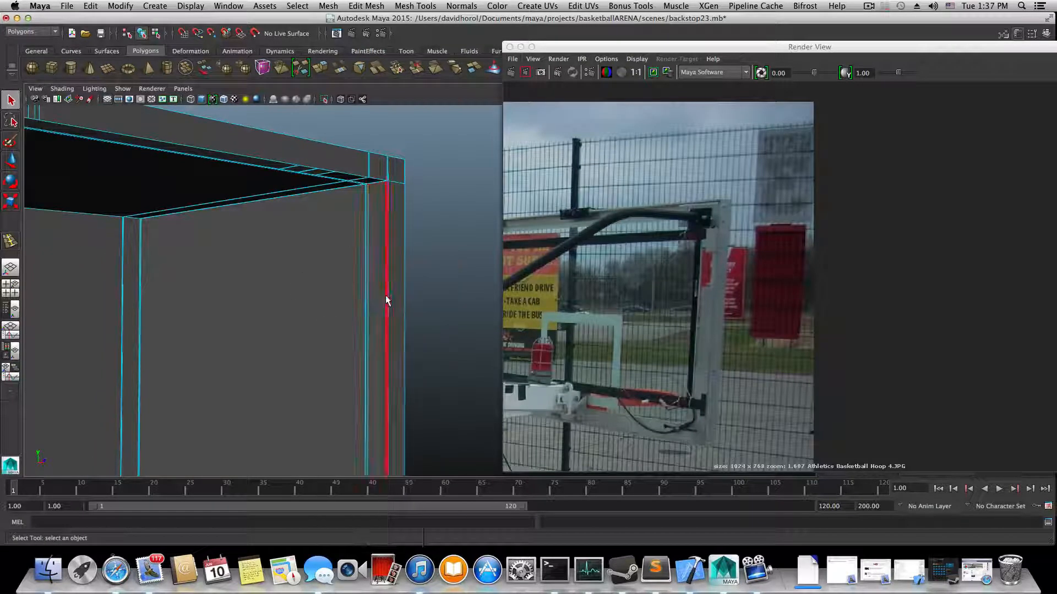
pyautogui.click(386, 297)
pyautogui.keyDown('shift'); pyautogui.click(380, 277); pyautogui.keyUp('shift')
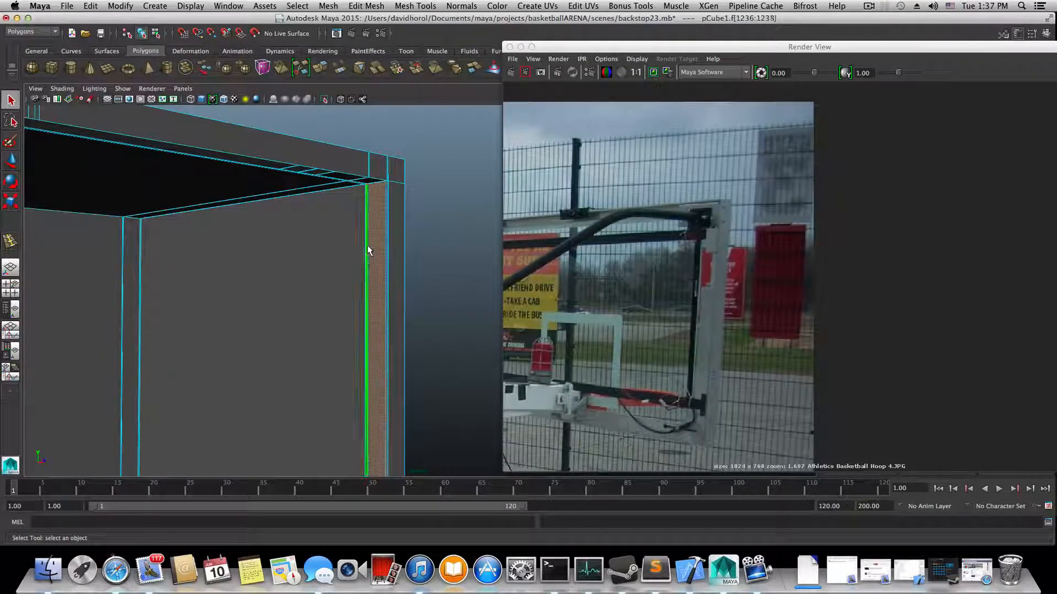
# - Select the narrow sliver faces at the upper end of the outer side's inner strip and delete them
pyautogui.keyDown('alt'); pyautogui.moveTo(369, 251); pyautogui.dragTo(346, 242); pyautogui.keyUp('alt')
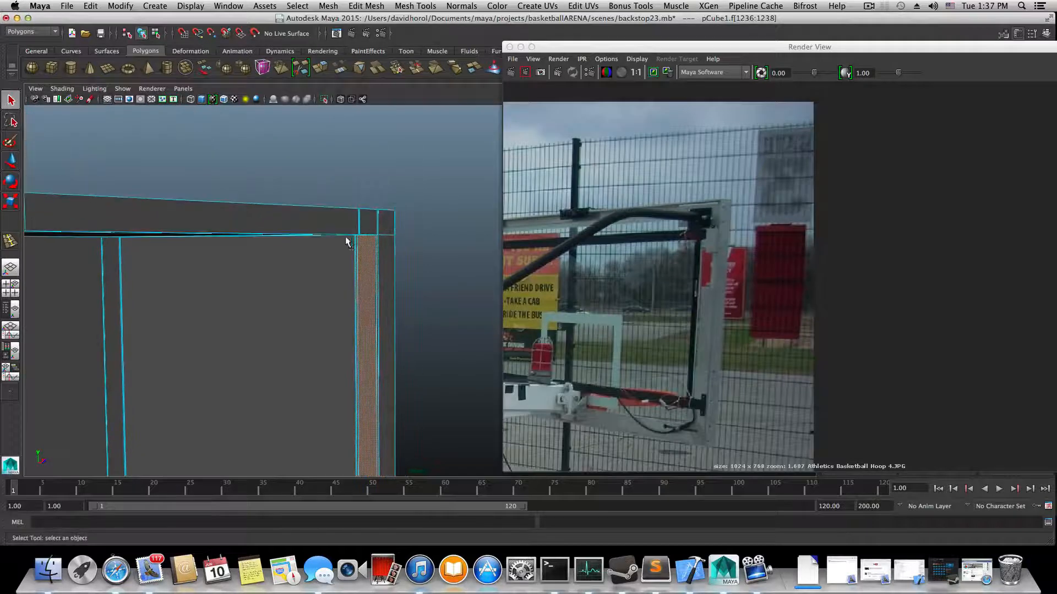
pyautogui.keyDown('alt'); pyautogui.moveTo(347, 242); pyautogui.dragTo(457, 282, button='right'); pyautogui.keyUp('alt')
pyautogui.keyDown('alt'); pyautogui.moveTo(338, 288); pyautogui.dragTo(408, 306, button='right'); pyautogui.keyUp('alt')
pyautogui.keyDown('alt'); pyautogui.moveTo(330, 300); pyautogui.dragTo(405, 304, button='right'); pyautogui.keyUp('alt')
pyautogui.keyDown('alt'); pyautogui.moveTo(290, 283); pyautogui.dragTo(340, 353, button='middle'); pyautogui.keyUp('alt')
pyautogui.keyDown('alt'); pyautogui.moveTo(305, 295); pyautogui.dragTo(399, 320, button='right'); pyautogui.keyUp('alt')
pyautogui.keyDown('alt'); pyautogui.moveTo(271, 255); pyautogui.dragTo(373, 308, button='right'); pyautogui.keyUp('alt')
pyautogui.keyDown('alt'); pyautogui.moveTo(231, 220); pyautogui.dragTo(250, 255, button='middle'); pyautogui.keyUp('alt')
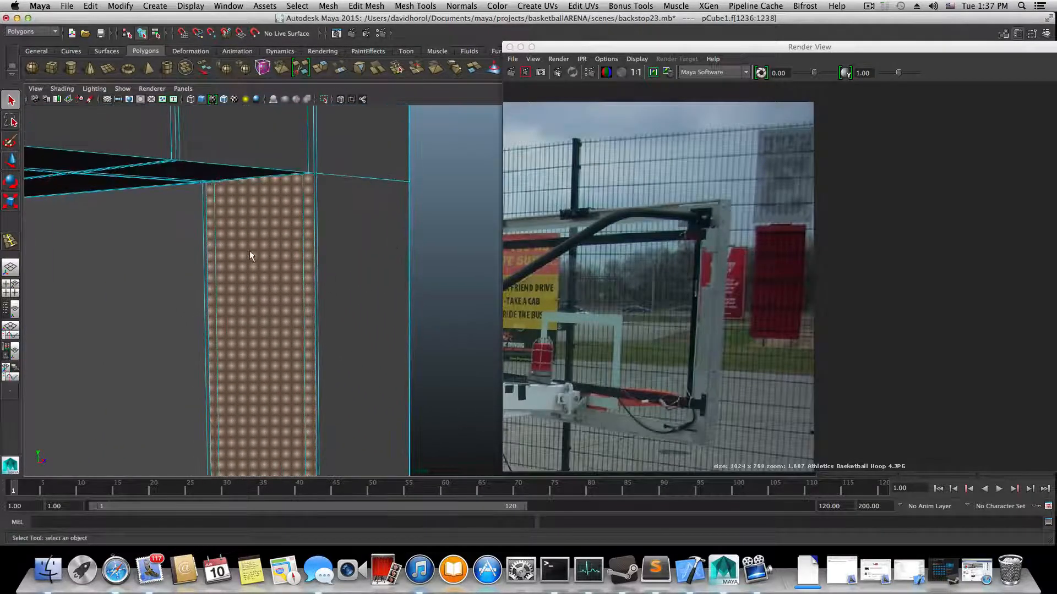
pyautogui.keyDown('alt'); pyautogui.moveTo(250, 254); pyautogui.dragTo(330, 268, button='right'); pyautogui.keyUp('alt')
pyautogui.keyDown('alt'); pyautogui.moveTo(245, 256); pyautogui.dragTo(298, 197); pyautogui.keyUp('alt')
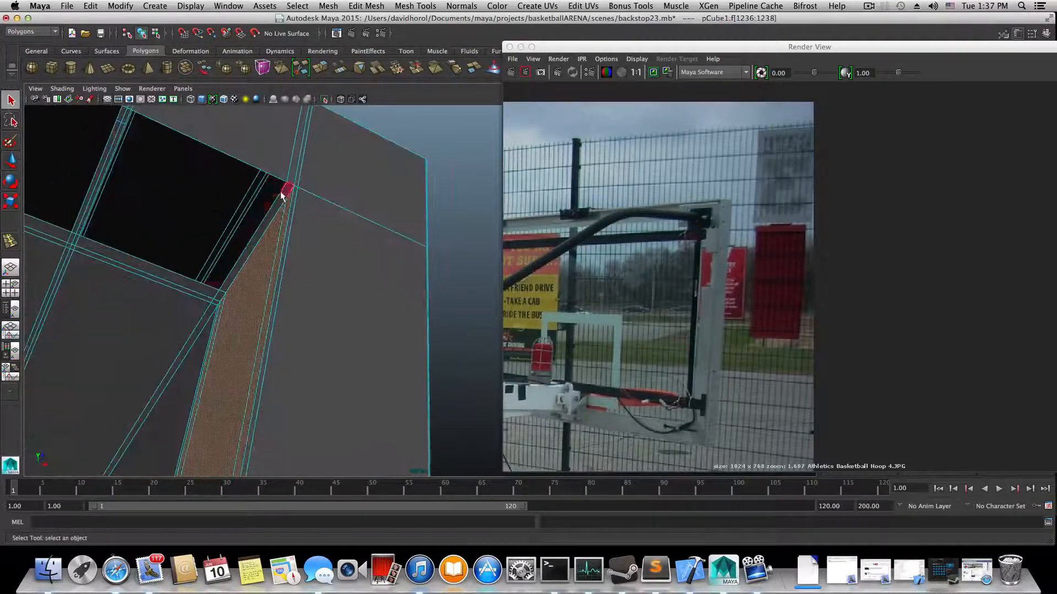
pyautogui.click(281, 194)
pyautogui.keyDown('shift'); pyautogui.click(275, 205); pyautogui.keyUp('shift')
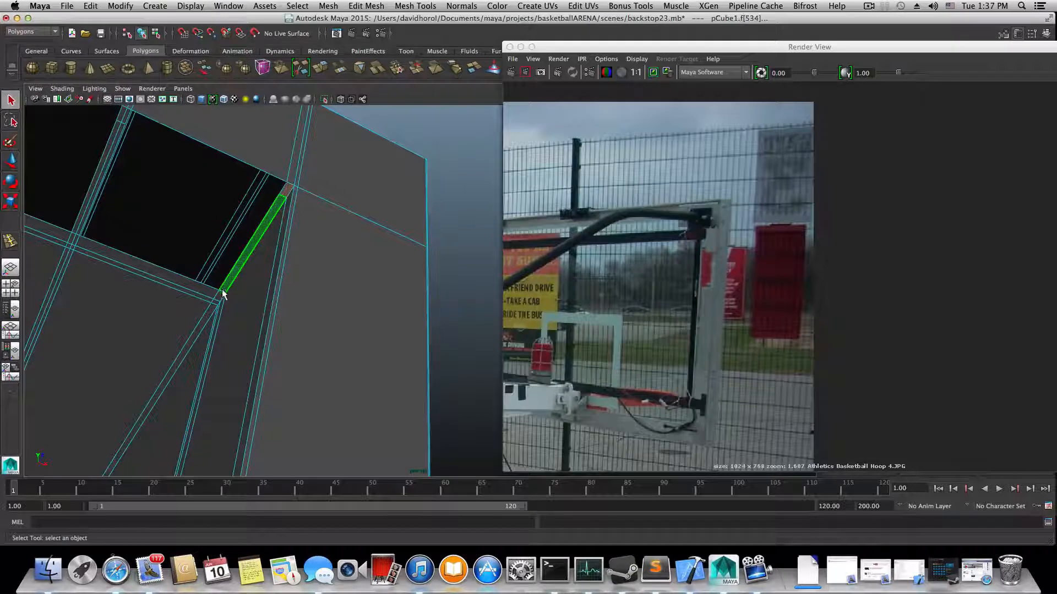
pyautogui.press('Delete')
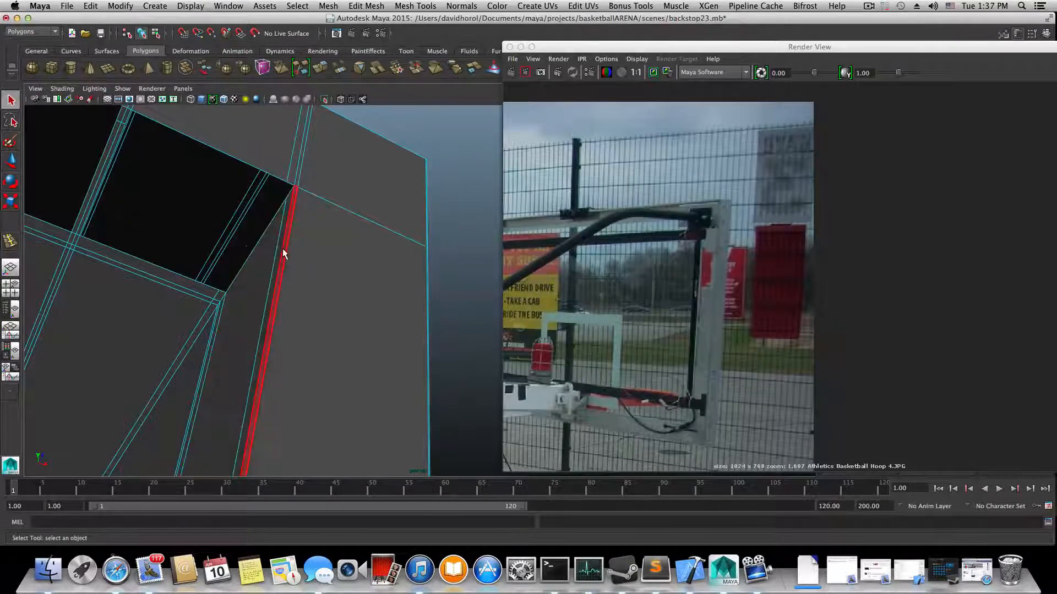
pyautogui.moveTo(283, 251)
pyautogui.keyDown('alt'); pyautogui.mouseDown()
pyautogui.moveTo(298, 266)
pyautogui.moveTo(279, 240)
pyautogui.mouseUp(); pyautogui.keyUp('alt')
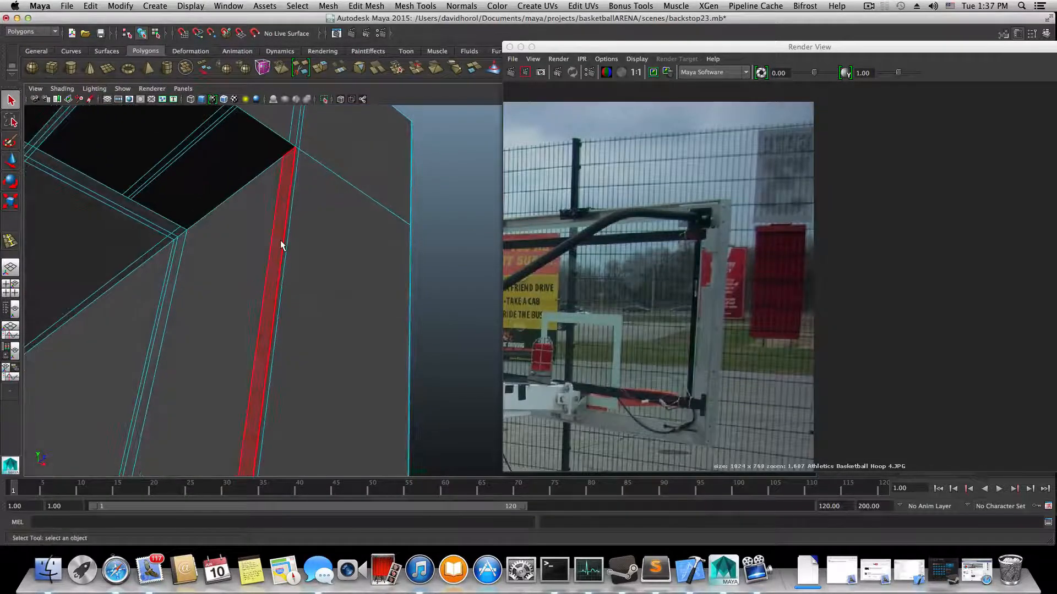
# - Select the narrow inner face and the wider face beside it on the frame's outer side below the upper corner, and extrude them
pyautogui.click(279, 240)
pyautogui.keyDown('shift'); pyautogui.click(255, 266); pyautogui.keyUp('shift')
pyautogui.scroll(-2, 252, 296)
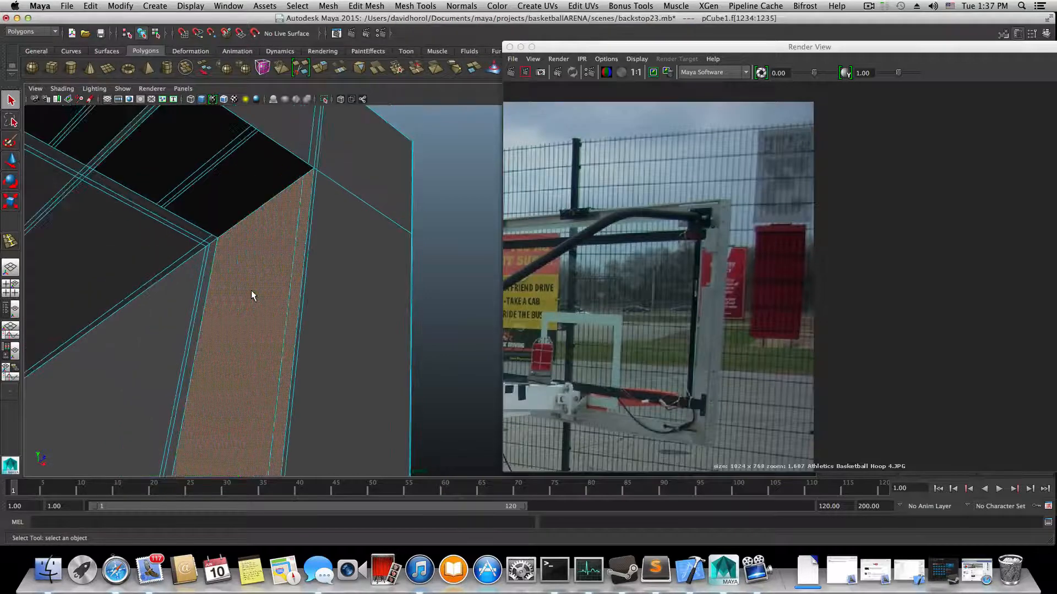
pyautogui.keyDown('alt'); pyautogui.moveTo(249, 290); pyautogui.dragTo(216, 310); pyautogui.keyUp('alt')
pyautogui.keyDown('alt'); pyautogui.moveTo(216, 311); pyautogui.dragTo(253, 358, button='right'); pyautogui.keyUp('alt')
pyautogui.keyDown('alt'); pyautogui.moveTo(253, 358); pyautogui.dragTo(301, 278, button='middle'); pyautogui.keyUp('alt')
pyautogui.keyDown('alt'); pyautogui.moveTo(304, 437); pyautogui.dragTo(256, 342, button='middle'); pyautogui.keyUp('alt')
pyautogui.moveTo(429, 370)
pyautogui.keyDown('alt'); pyautogui.mouseDown()
pyautogui.moveTo(402, 373)
pyautogui.moveTo(427, 366)
pyautogui.mouseUp(); pyautogui.keyUp('alt')
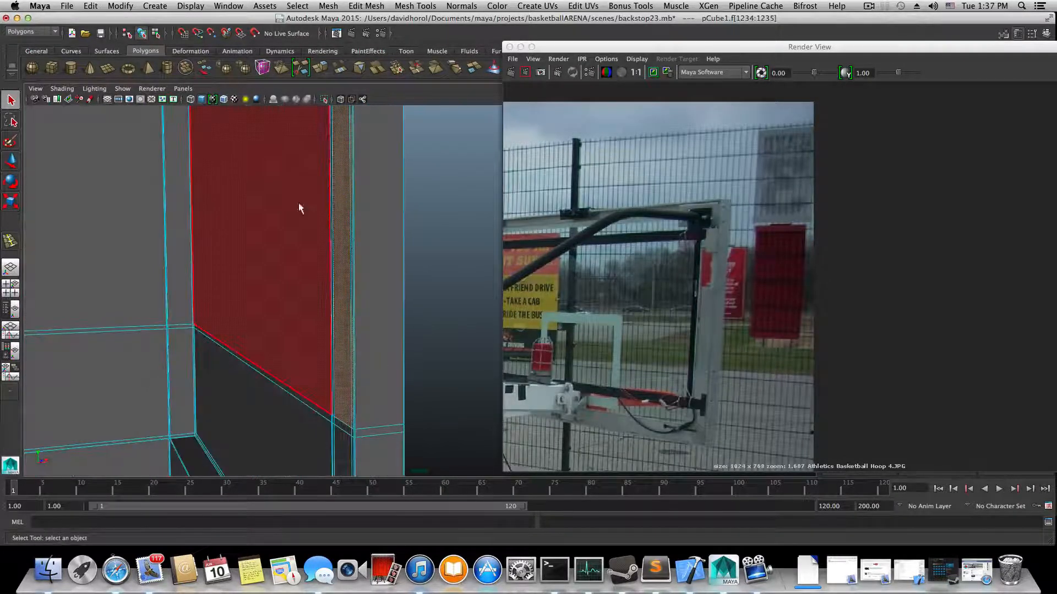
pyautogui.click(323, 67)
# - Move the extrusion's pivot up along the outer side to near the frame's upper corner
pyautogui.moveTo(369, 265)
pyautogui.keyDown('alt'); pyautogui.mouseDown()
pyautogui.moveTo(366, 276)
pyautogui.moveTo(359, 259)
pyautogui.mouseUp(); pyautogui.keyUp('alt')
pyautogui.keyDown('alt'); pyautogui.moveTo(360, 334); pyautogui.dragTo(354, 375, button='middle'); pyautogui.keyUp('alt')
pyautogui.keyDown('alt'); pyautogui.moveTo(344, 220); pyautogui.dragTo(341, 364, button='middle'); pyautogui.keyUp('alt')
pyautogui.press('w')
pyautogui.keyDown('alt'); pyautogui.moveTo(341, 194); pyautogui.dragTo(315, 311, button='middle'); pyautogui.keyUp('alt')
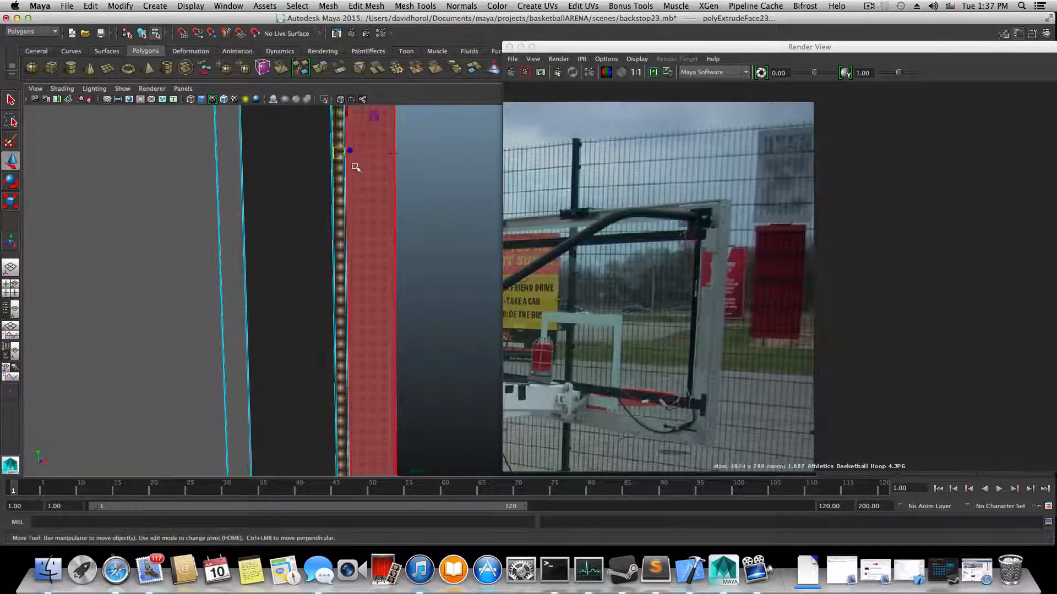
pyautogui.keyDown('alt'); pyautogui.moveTo(356, 168); pyautogui.dragTo(313, 321, button='middle'); pyautogui.keyUp('alt')
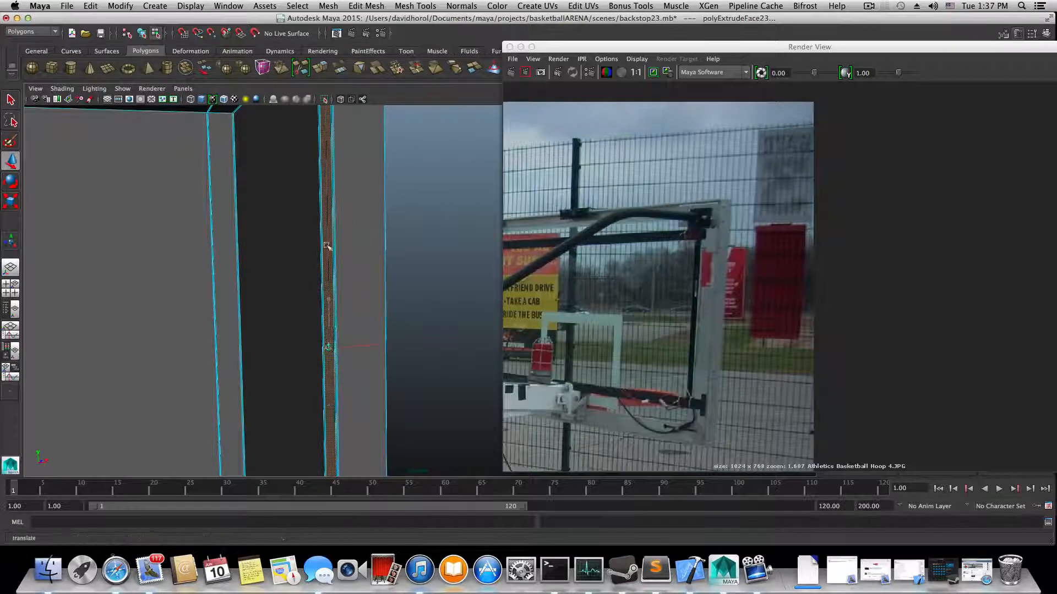
pyautogui.keyDown('alt'); pyautogui.moveTo(340, 179); pyautogui.dragTo(340, 374, button='middle'); pyautogui.keyUp('alt')
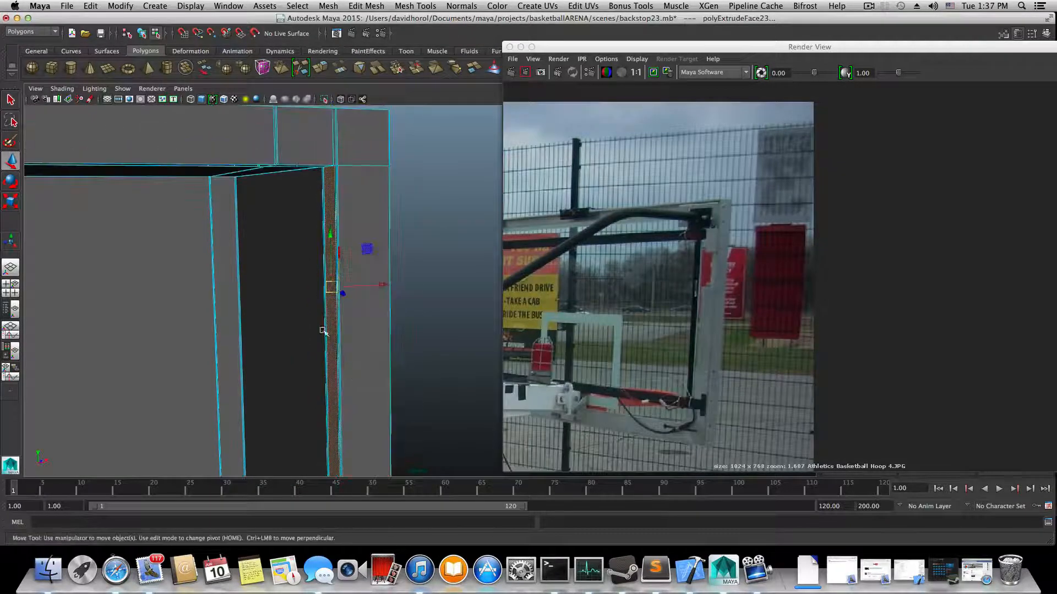
pyautogui.keyDown('alt'); pyautogui.moveTo(323, 330); pyautogui.dragTo(453, 375); pyautogui.keyUp('alt')
pyautogui.keyDown('alt'); pyautogui.moveTo(382, 321); pyautogui.dragTo(396, 371, button='middle'); pyautogui.keyUp('alt')
pyautogui.press('d')
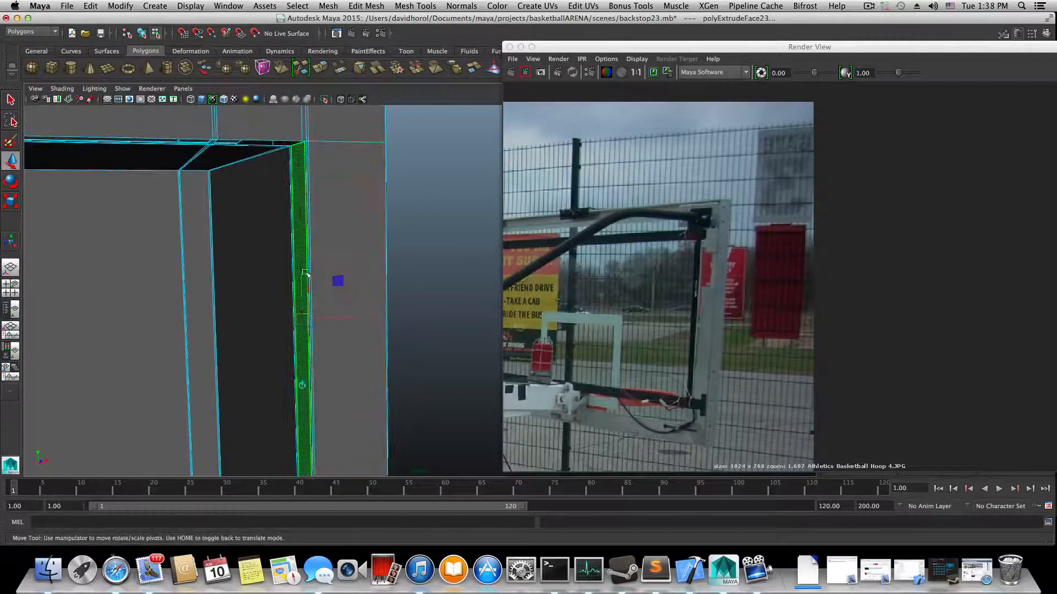
pyautogui.keyDown('alt'); pyautogui.moveTo(302, 246); pyautogui.dragTo(295, 223); pyautogui.keyUp('alt')
pyautogui.keyDown('alt'); pyautogui.moveTo(352, 339); pyautogui.dragTo(289, 216, button='middle'); pyautogui.keyUp('alt')
pyautogui.keyDown('alt'); pyautogui.moveTo(290, 215); pyautogui.dragTo(357, 289); pyautogui.keyUp('alt')
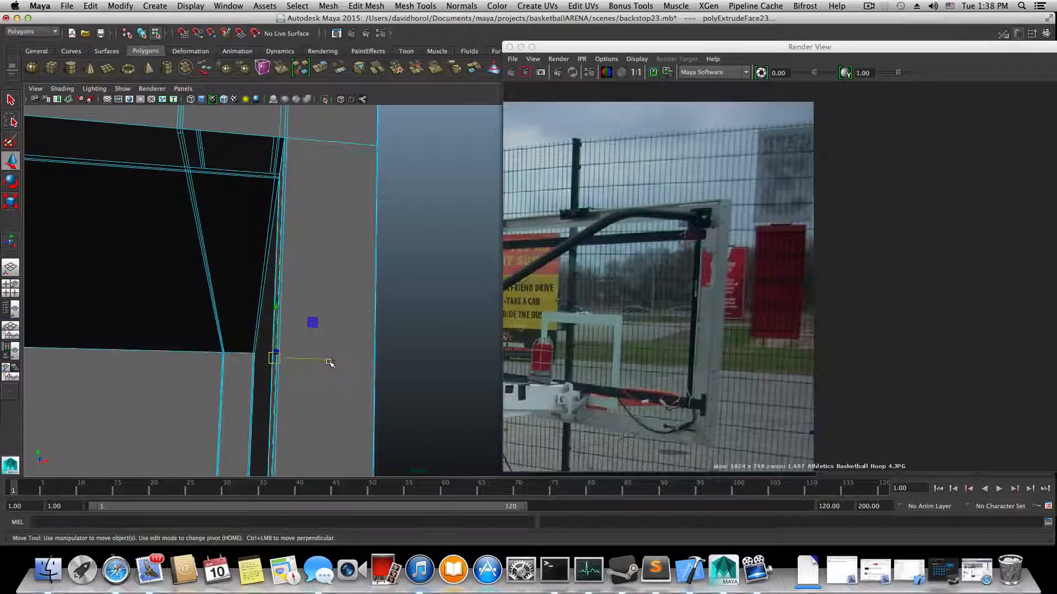
# - Shift the extruded faces slightly along X toward the inside of the frame opening
pyautogui.rightClick(277, 134)
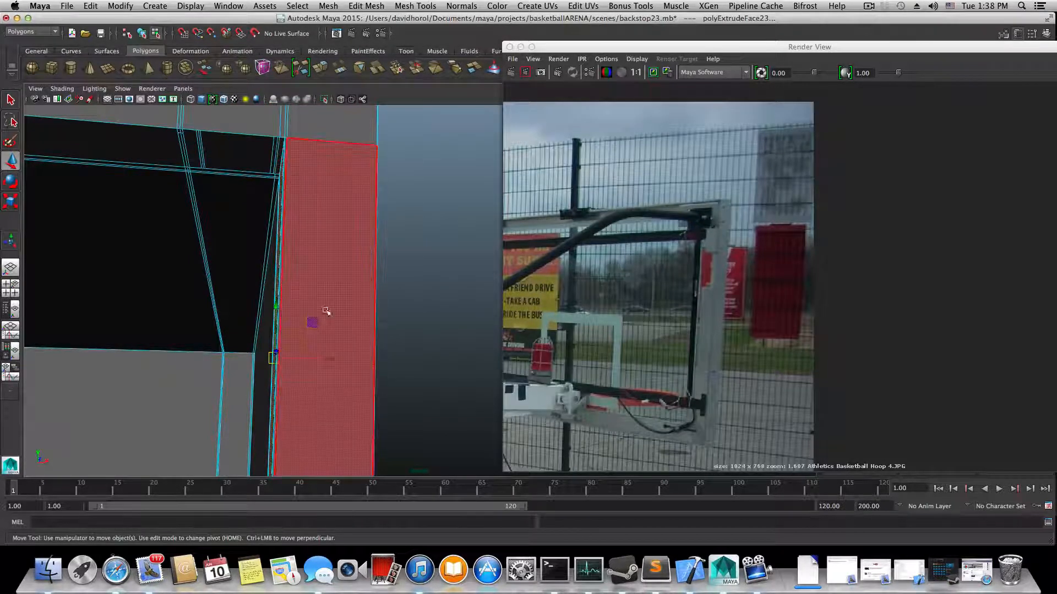
pyautogui.click(328, 360)
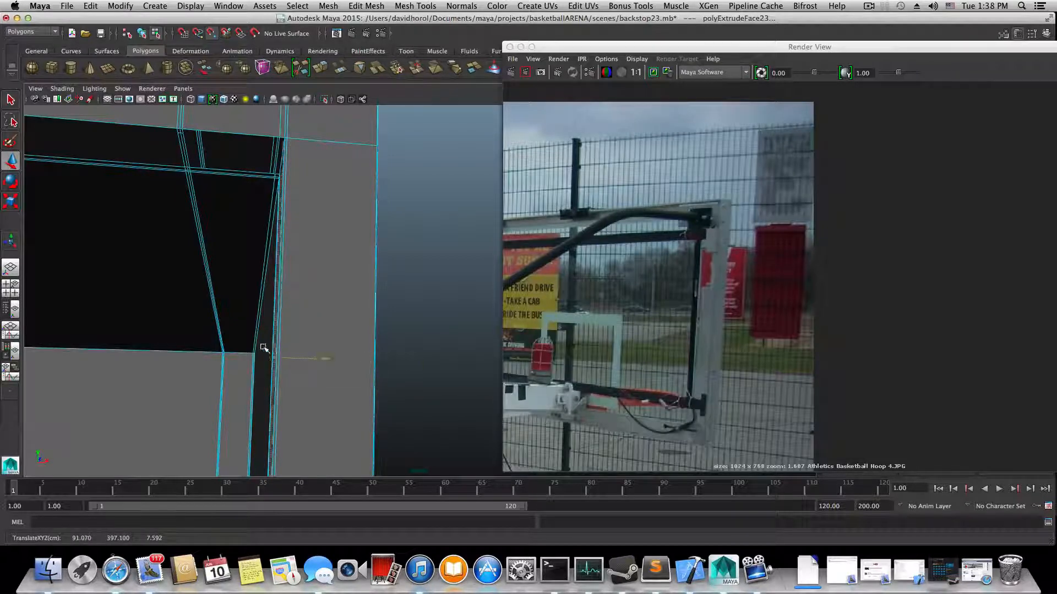
pyautogui.moveTo(264, 347); pyautogui.dragTo(243, 348)
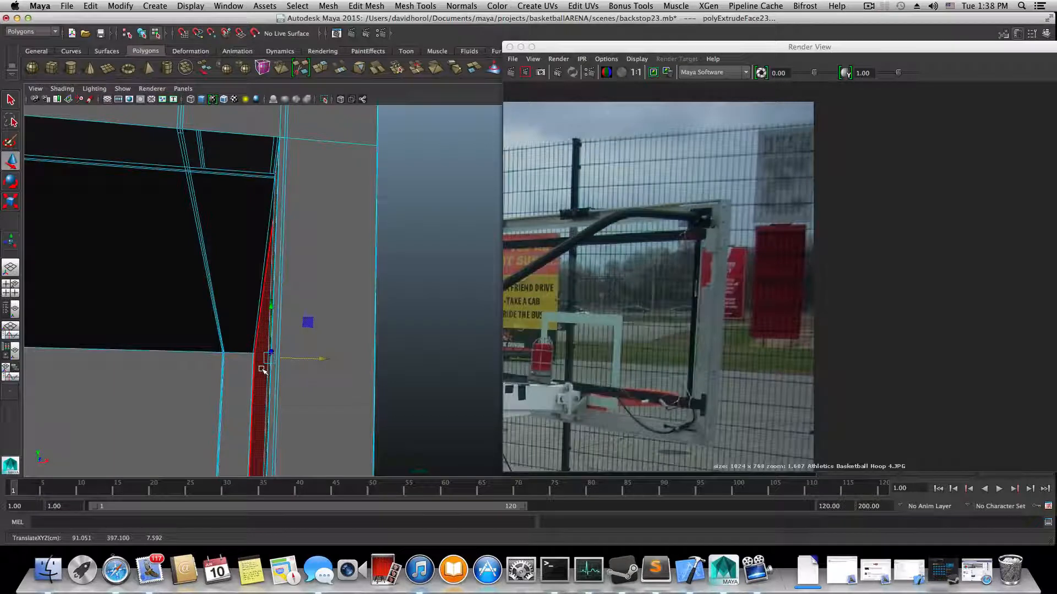
# - Select the two leftover sliver faces crossing the top lip's inner strip near the corner and delete them
pyautogui.keyDown('alt'); pyautogui.moveTo(262, 369); pyautogui.dragTo(234, 349); pyautogui.keyUp('alt')
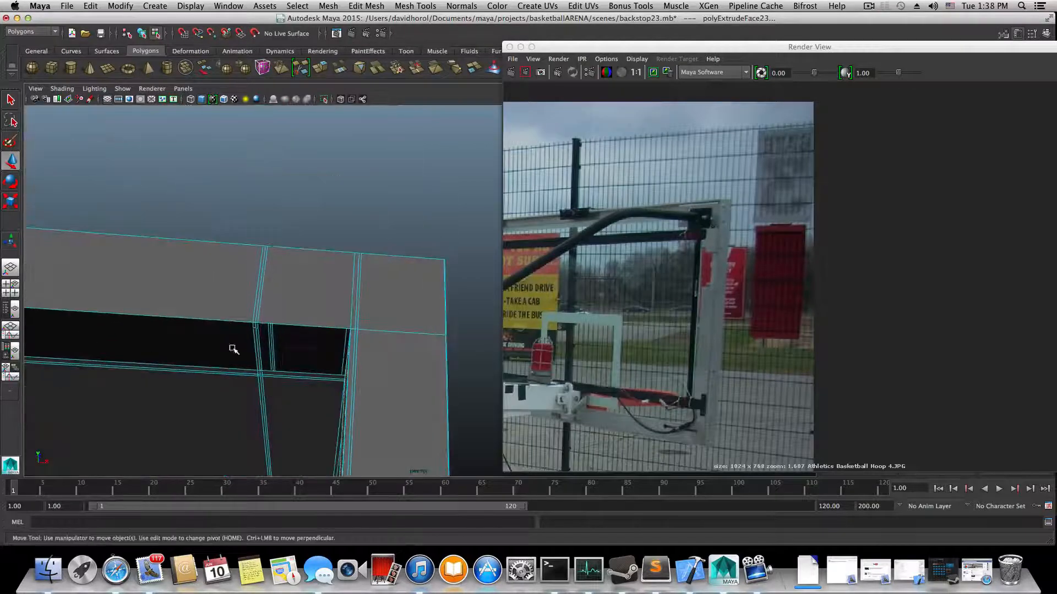
pyautogui.keyDown('alt'); pyautogui.moveTo(234, 349); pyautogui.dragTo(271, 331, button='right'); pyautogui.keyUp('alt')
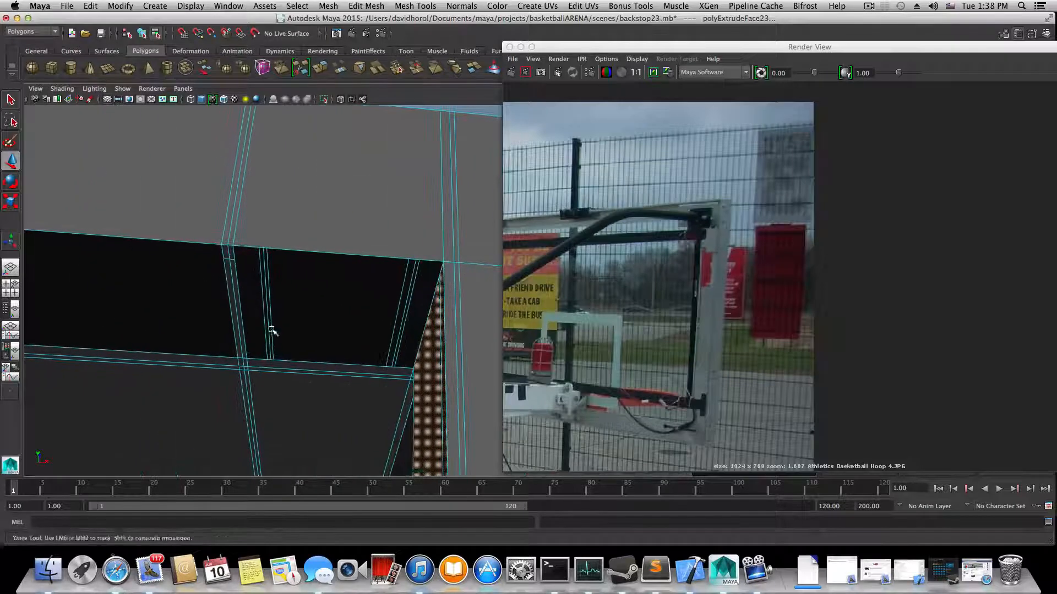
pyautogui.moveTo(247, 297); pyautogui.dragTo(255, 322, button='right')
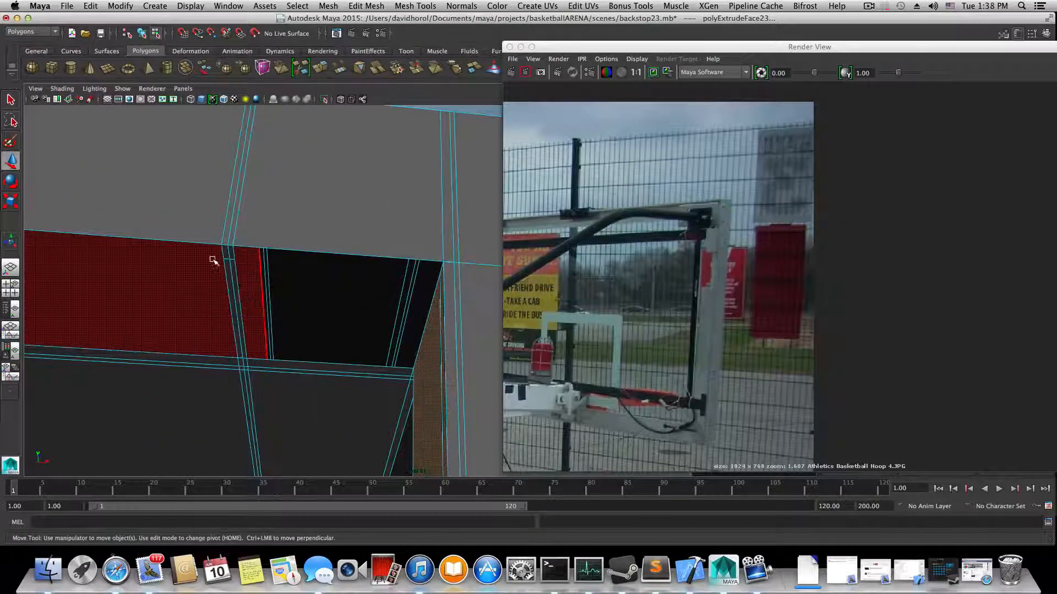
pyautogui.moveTo(243, 315); pyautogui.dragTo(243, 315)
pyautogui.click(235, 312)
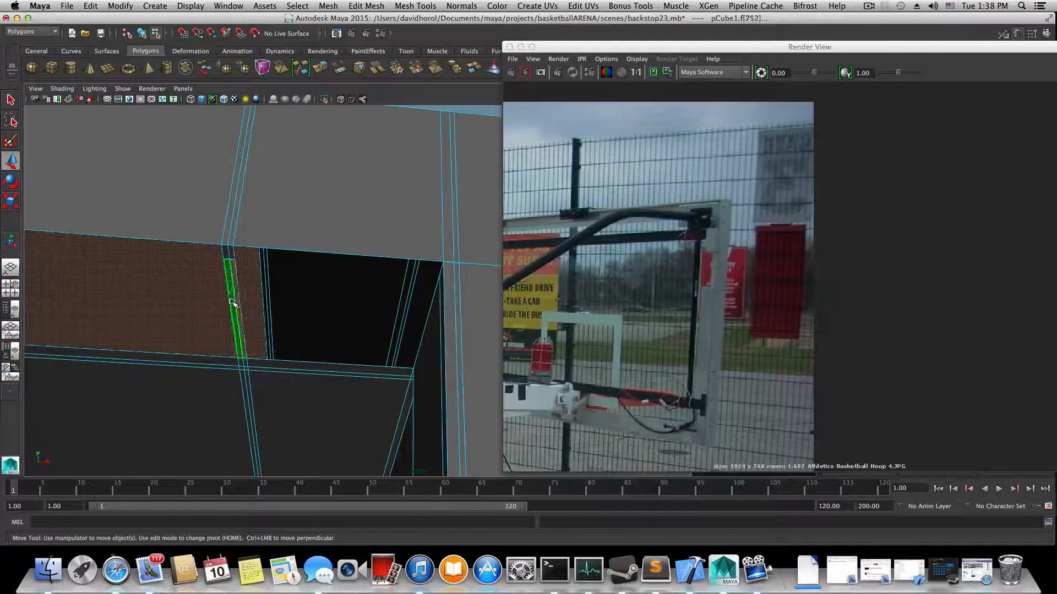
pyautogui.click(252, 307)
pyautogui.keyDown('shift'); pyautogui.click(230, 299); pyautogui.keyUp('shift')
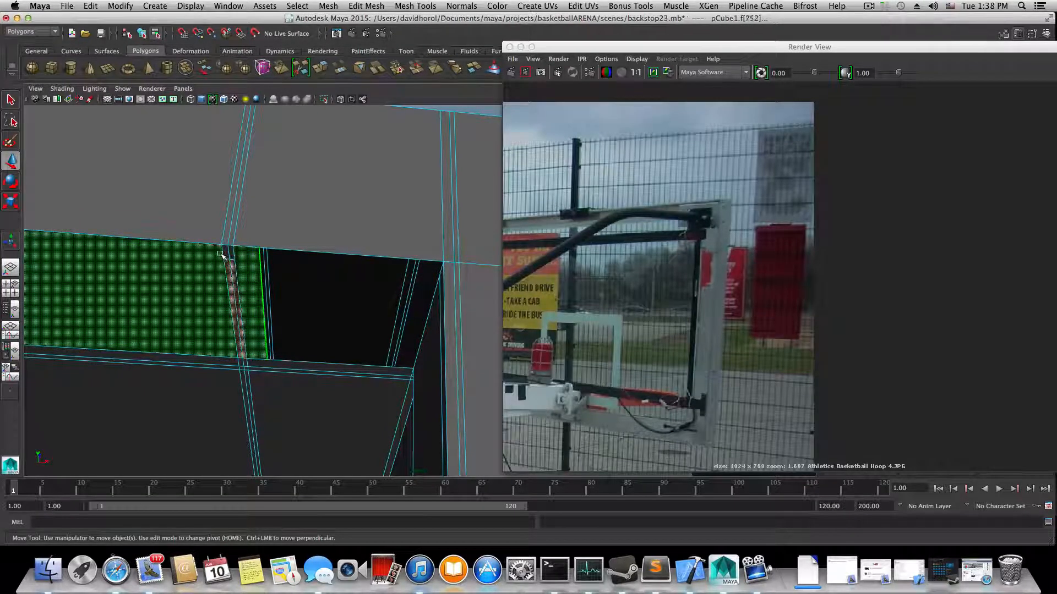
pyautogui.keyDown('shift'); pyautogui.click(227, 253); pyautogui.keyUp('shift')
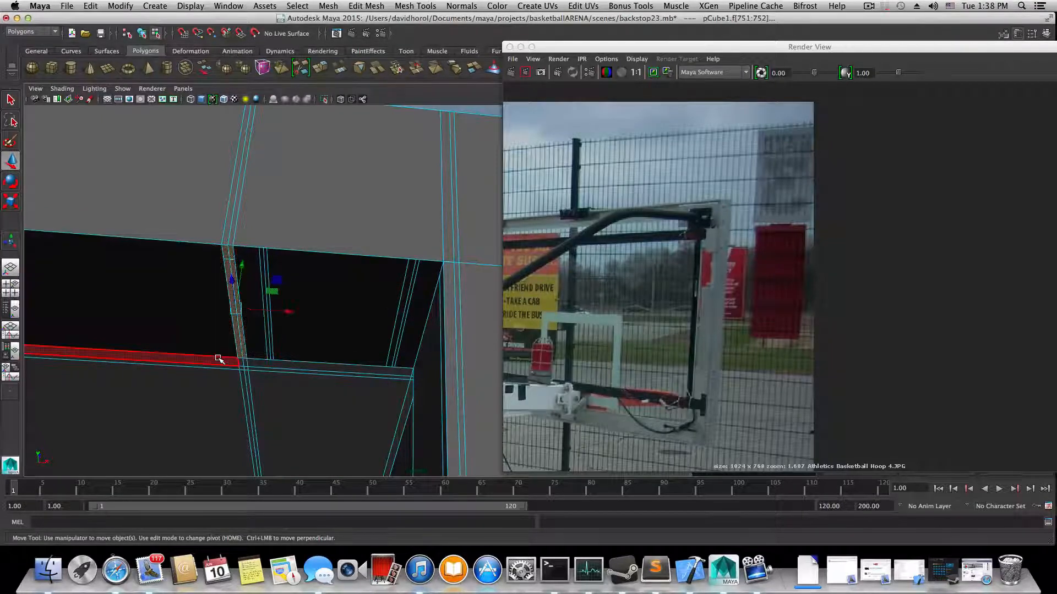
pyautogui.press('Delete')
# - Inspect the top lip's inner strip and the frame's upper outer corner from inside the opening
pyautogui.scroll(-5, 218, 359)
pyautogui.keyDown('alt'); pyautogui.moveTo(220, 360); pyautogui.dragTo(270, 390, button='middle'); pyautogui.keyUp('alt')
pyautogui.doubleClick(123, 377)
pyautogui.keyDown('alt'); pyautogui.moveTo(217, 378); pyautogui.dragTo(29, 364, button='right'); pyautogui.keyUp('alt')
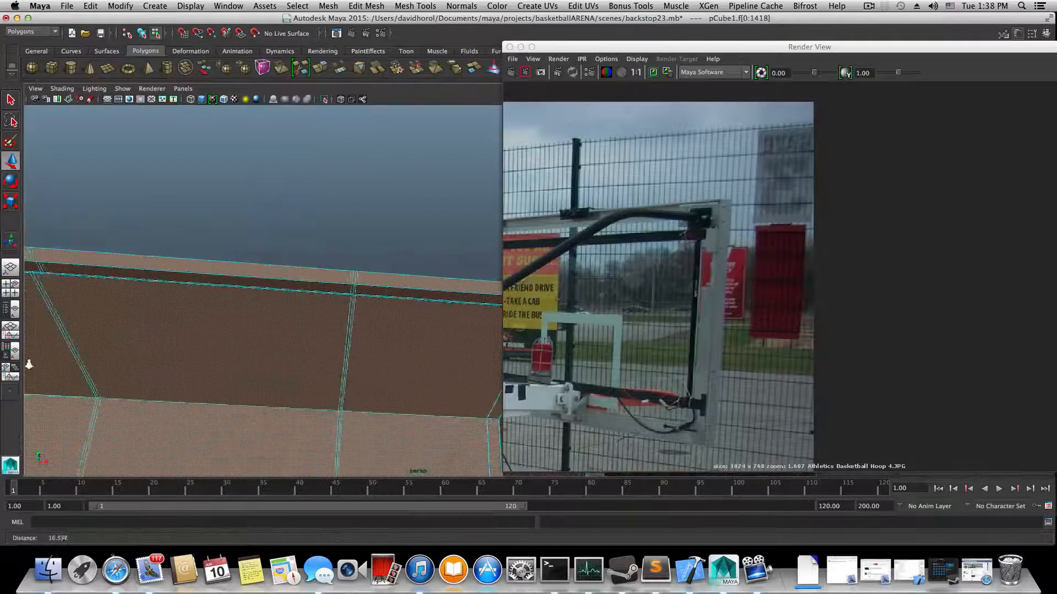
pyautogui.click(259, 363)
pyautogui.keyDown('alt'); pyautogui.moveTo(259, 363); pyautogui.dragTo(224, 341, button='middle'); pyautogui.keyUp('alt')
pyautogui.keyDown('alt'); pyautogui.moveTo(224, 342); pyautogui.dragTo(260, 349); pyautogui.keyUp('alt')
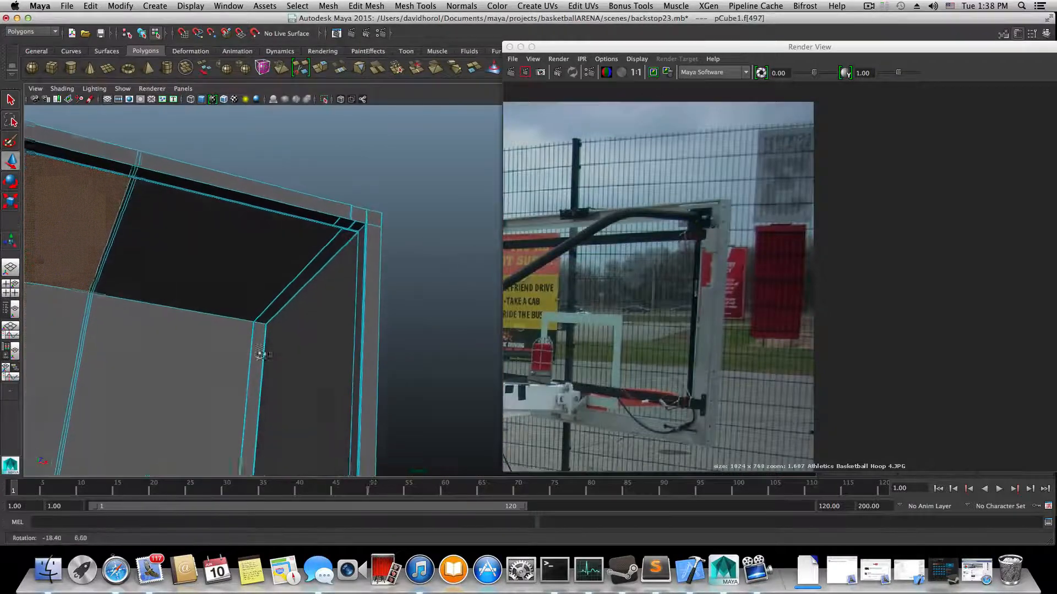
pyautogui.keyDown('alt'); pyautogui.moveTo(260, 349); pyautogui.dragTo(349, 374, button='right'); pyautogui.keyUp('alt')
pyautogui.keyDown('alt'); pyautogui.moveTo(264, 262); pyautogui.dragTo(231, 312, button='middle'); pyautogui.keyUp('alt')
pyautogui.keyDown('alt'); pyautogui.moveTo(231, 312); pyautogui.dragTo(256, 316, button='right'); pyautogui.keyUp('alt')
pyautogui.keyDown('alt'); pyautogui.moveTo(237, 311); pyautogui.dragTo(177, 307, button='middle'); pyautogui.keyUp('alt')
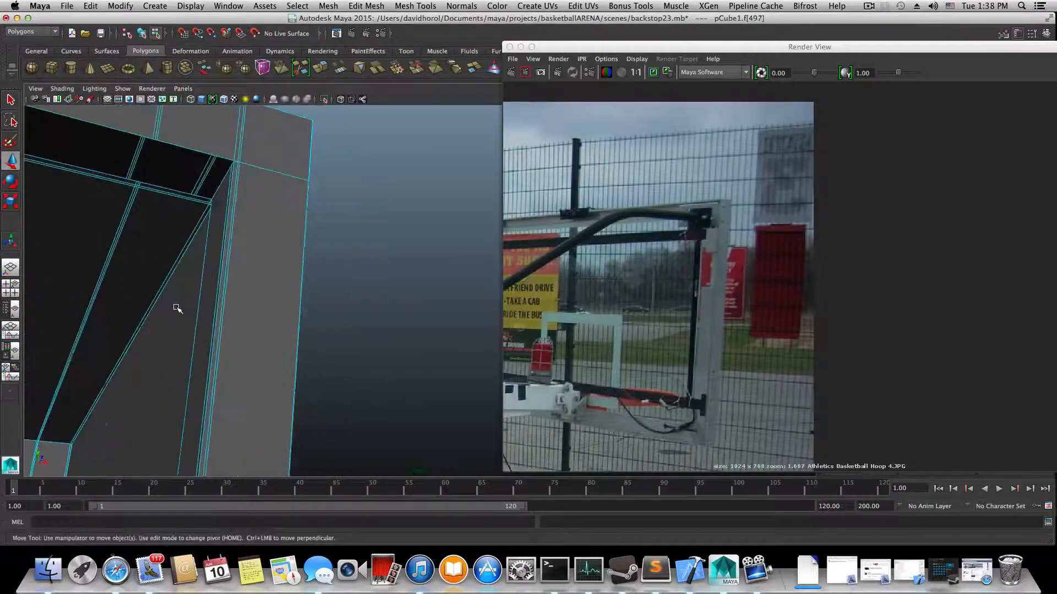
# - Reselect the narrow inner face and the adjoining wider face on the frame's outer side below the upper corner
pyautogui.keyDown('alt'); pyautogui.moveTo(176, 307); pyautogui.dragTo(196, 315); pyautogui.keyUp('alt')
pyautogui.keyDown('alt'); pyautogui.moveTo(196, 314); pyautogui.dragTo(337, 321, button='right'); pyautogui.keyUp('alt')
pyautogui.keyDown('alt'); pyautogui.moveTo(193, 242); pyautogui.dragTo(255, 247); pyautogui.keyUp('alt')
pyautogui.moveTo(255, 247); pyautogui.dragTo(254, 272, button='right')
pyautogui.click(285, 243)
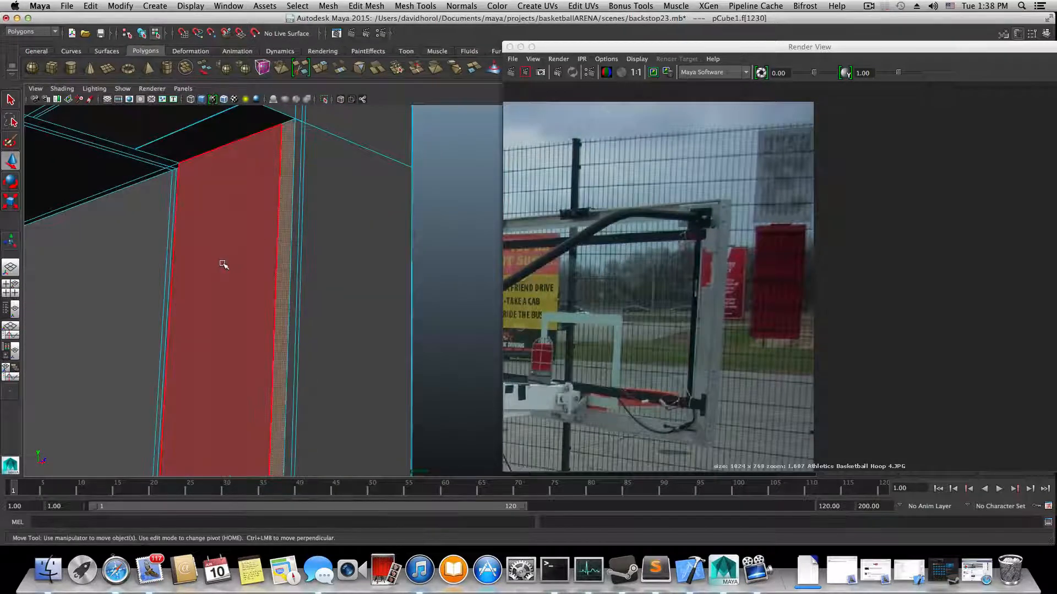
pyautogui.keyDown('shift'); pyautogui.click(226, 321); pyautogui.keyUp('shift')
# - Examine the selected faces along the full length of the outer side, down to their lower end
pyautogui.keyDown('alt'); pyautogui.moveTo(225, 321); pyautogui.dragTo(313, 352); pyautogui.keyUp('alt')
pyautogui.keyDown('alt'); pyautogui.moveTo(315, 351); pyautogui.dragTo(288, 240, button='middle'); pyautogui.keyUp('alt')
pyautogui.keyDown('alt'); pyautogui.moveTo(287, 240); pyautogui.dragTo(246, 406); pyautogui.keyUp('alt')
pyautogui.keyDown('alt'); pyautogui.moveTo(245, 405); pyautogui.dragTo(245, 368, button='middle'); pyautogui.keyUp('alt')
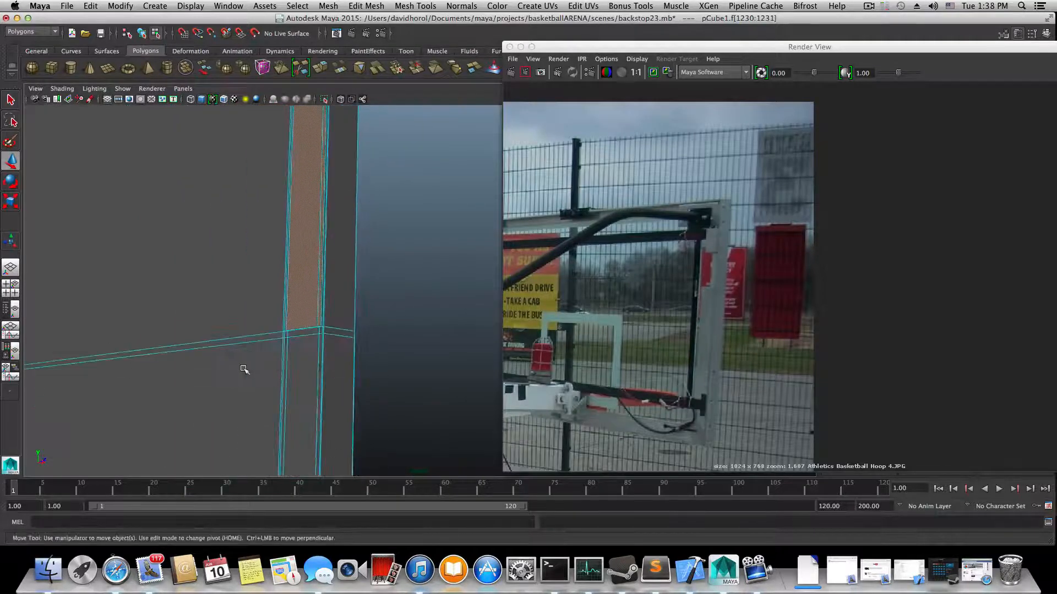
pyautogui.keyDown('alt'); pyautogui.moveTo(246, 368); pyautogui.dragTo(321, 397, button='right'); pyautogui.keyUp('alt')
pyautogui.keyDown('alt'); pyautogui.moveTo(321, 396); pyautogui.dragTo(302, 390); pyautogui.keyUp('alt')
pyautogui.keyDown('alt'); pyautogui.moveTo(303, 389); pyautogui.dragTo(217, 411, button='middle'); pyautogui.keyUp('alt')
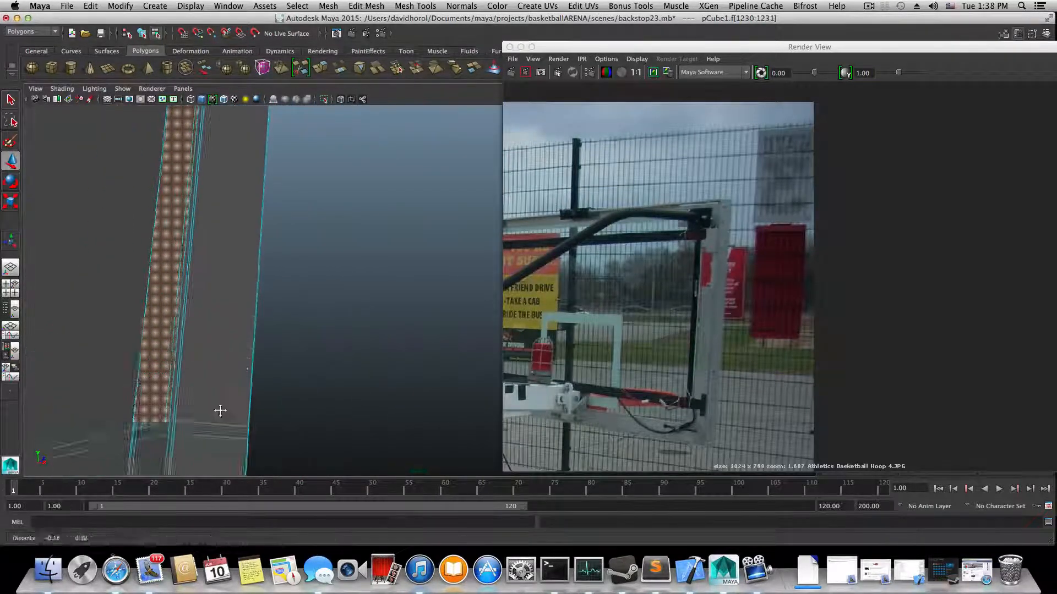
pyautogui.keyDown('alt'); pyautogui.moveTo(217, 410); pyautogui.dragTo(170, 286, button='right'); pyautogui.keyUp('alt')
pyautogui.keyDown('alt'); pyautogui.moveTo(171, 286); pyautogui.dragTo(205, 323, button='middle'); pyautogui.keyUp('alt')
pyautogui.keyDown('alt'); pyautogui.moveTo(206, 323); pyautogui.dragTo(170, 333); pyautogui.keyUp('alt')
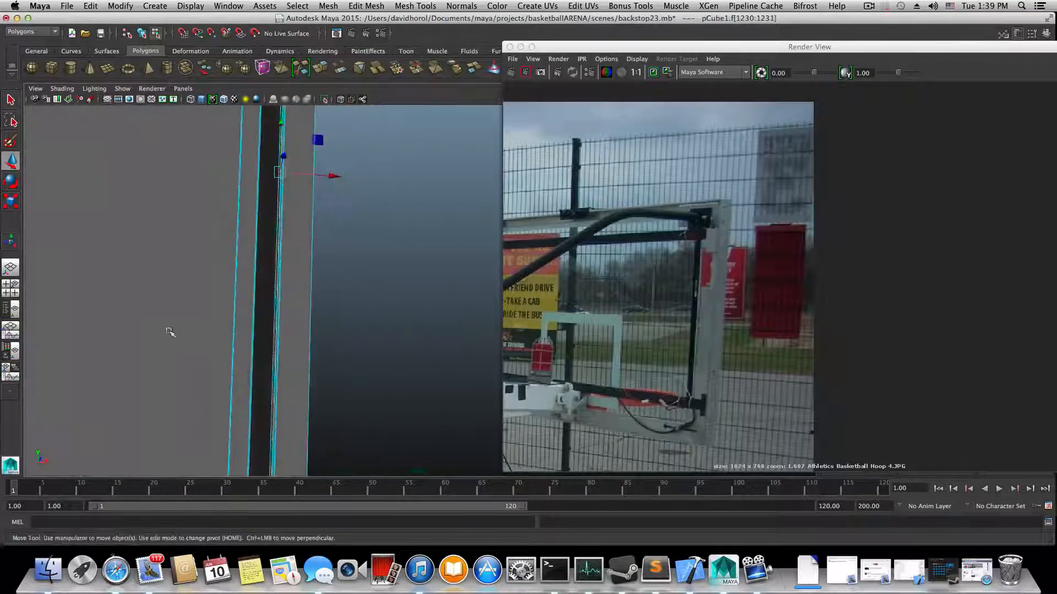
# - Move the pivot of the selected faces up to near the frame's upper corner
pyautogui.keyDown('alt'); pyautogui.moveTo(170, 170); pyautogui.dragTo(205, 371, button='middle'); pyautogui.keyUp('alt')
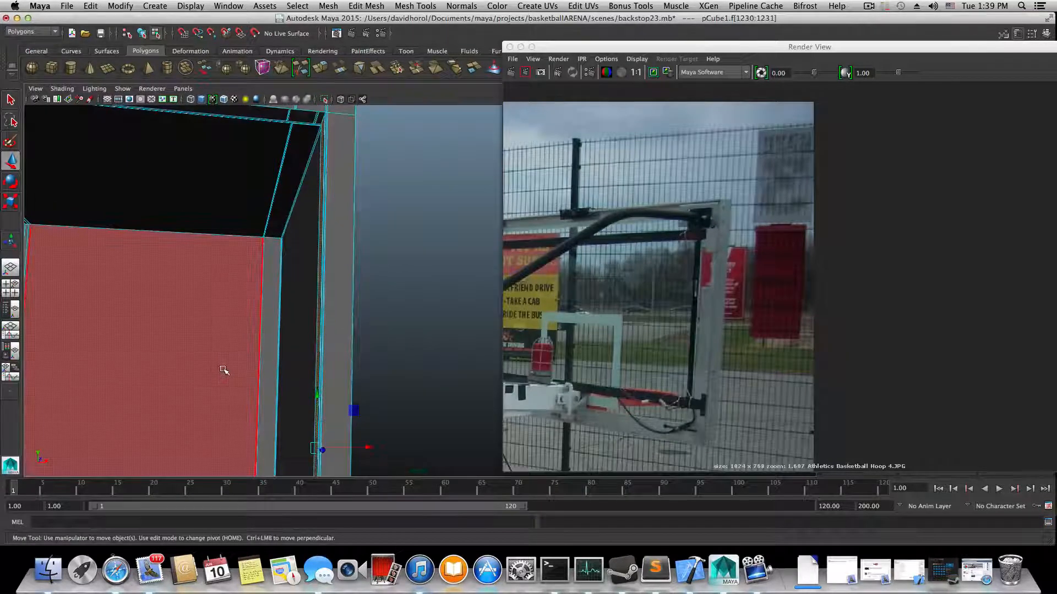
pyautogui.press('Home')
pyautogui.press('Home')
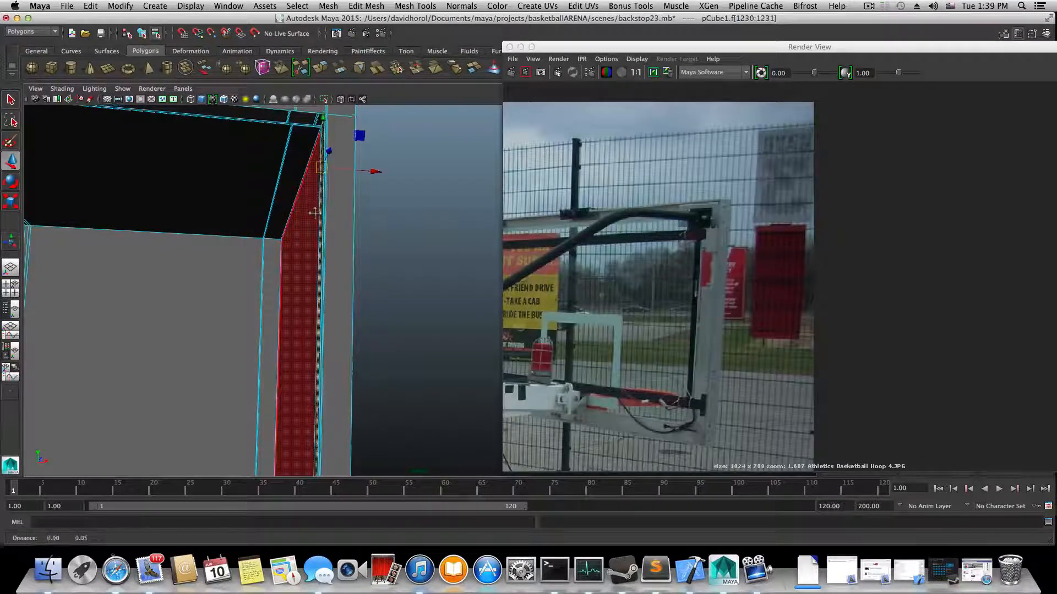
pyautogui.keyDown('alt'); pyautogui.moveTo(314, 212); pyautogui.dragTo(310, 163); pyautogui.keyUp('alt')
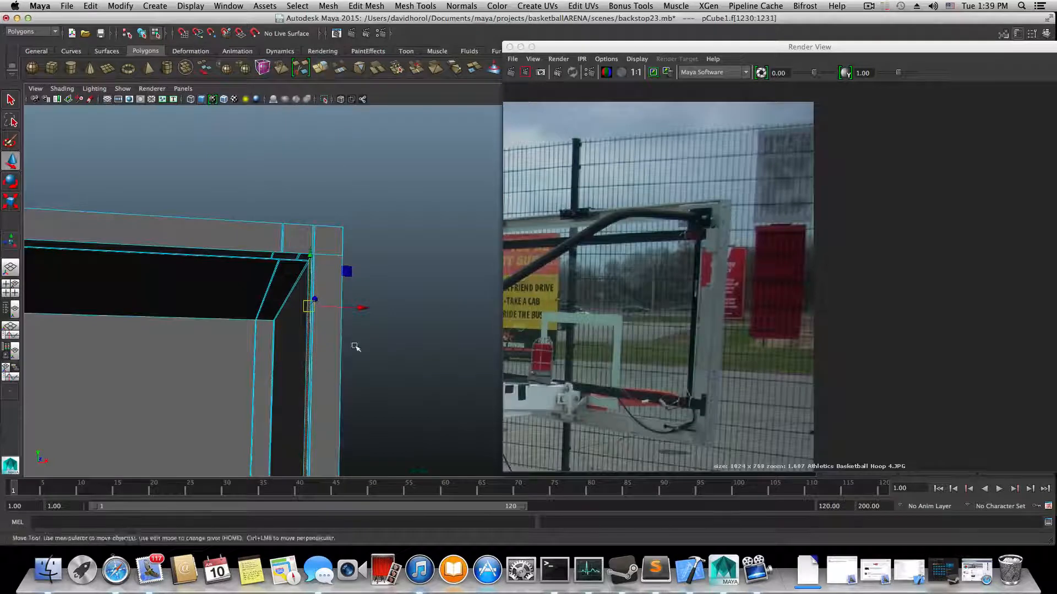
# - Extrude the selected inner faces of the outer side and place the extrusion's pivot near the upper corner
pyautogui.press('g')
pyautogui.keyDown('alt'); pyautogui.moveTo(330, 353); pyautogui.dragTo(363, 239); pyautogui.keyUp('alt')
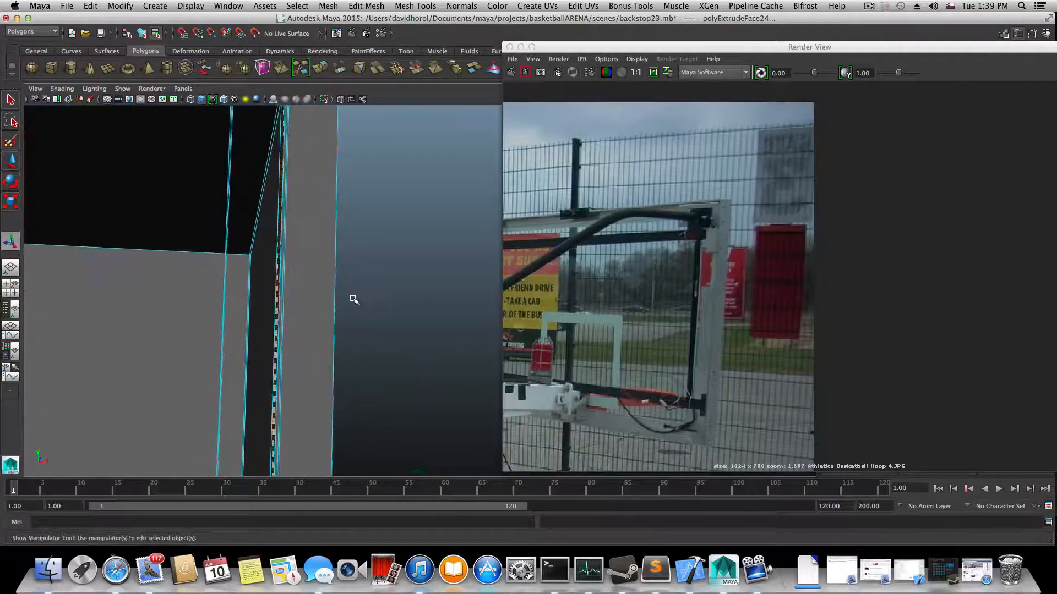
pyautogui.press('w')
pyautogui.scroll(-5, 348, 305)
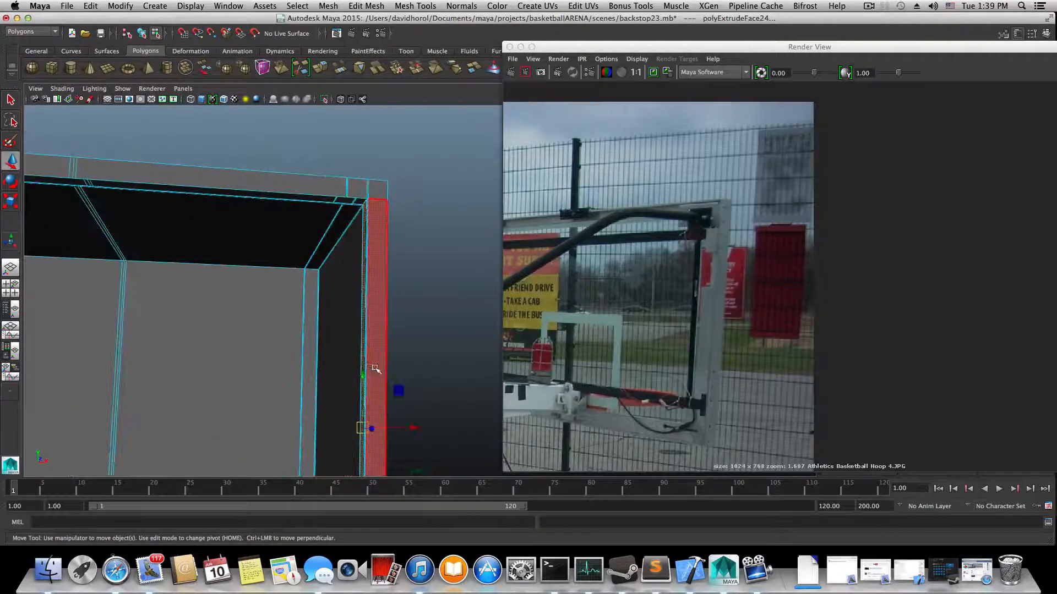
pyautogui.moveTo(363, 386); pyautogui.dragTo(364, 401)
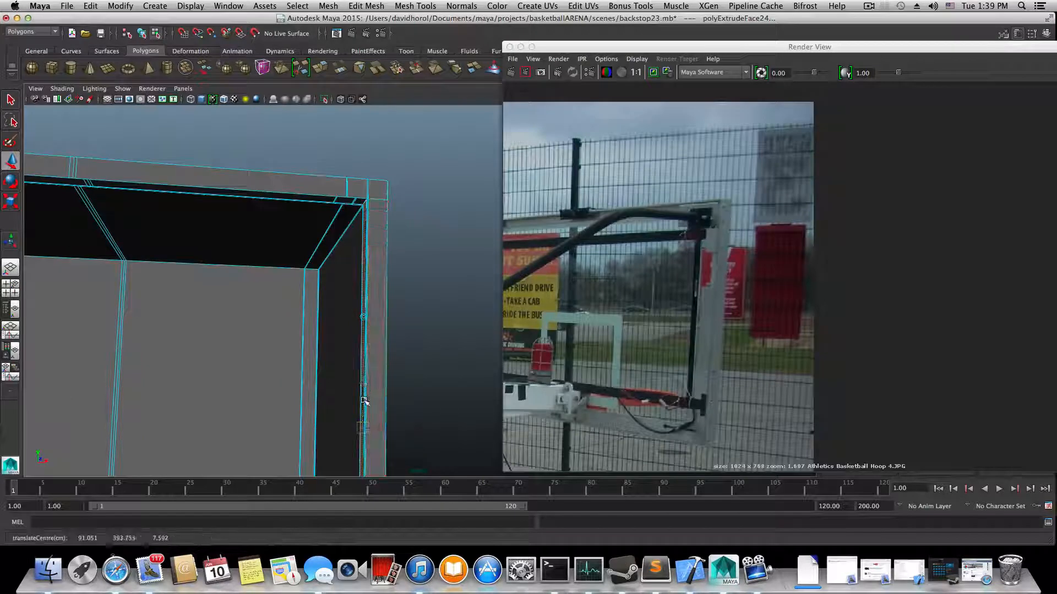
pyautogui.moveTo(364, 280); pyautogui.dragTo(357, 283)
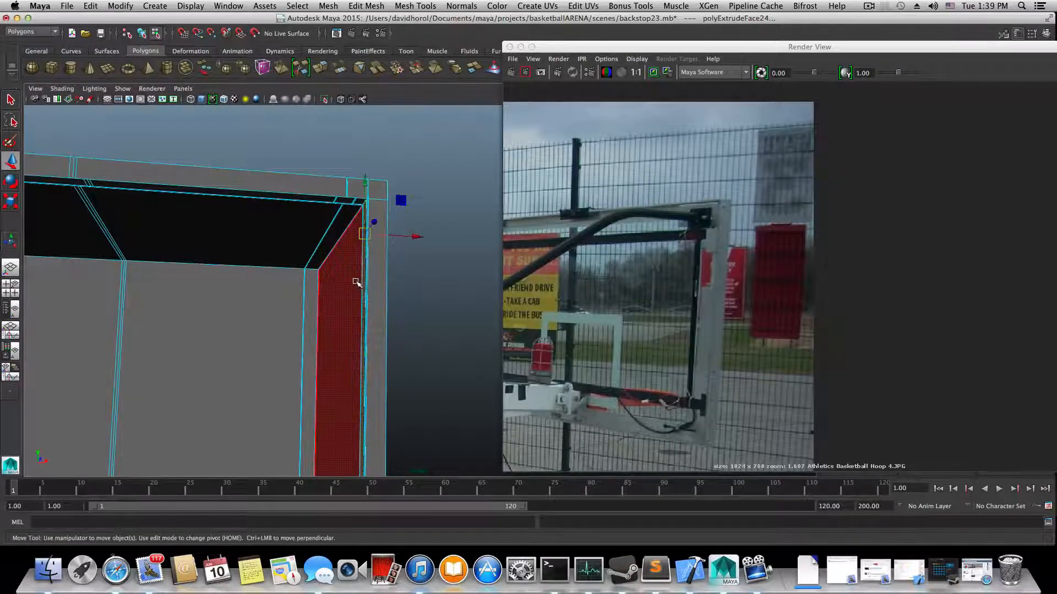
# - Pull the extruded faces along X into the frame opening to widen the outer side's lip
pyautogui.keyDown('alt'); pyautogui.moveTo(337, 259); pyautogui.dragTo(467, 335, button='right'); pyautogui.keyUp('alt')
pyautogui.keyDown('alt'); pyautogui.moveTo(371, 252); pyautogui.dragTo(408, 358, button='middle'); pyautogui.keyUp('alt')
pyautogui.keyDown('alt'); pyautogui.moveTo(365, 319); pyautogui.dragTo(438, 366, button='right'); pyautogui.keyUp('alt')
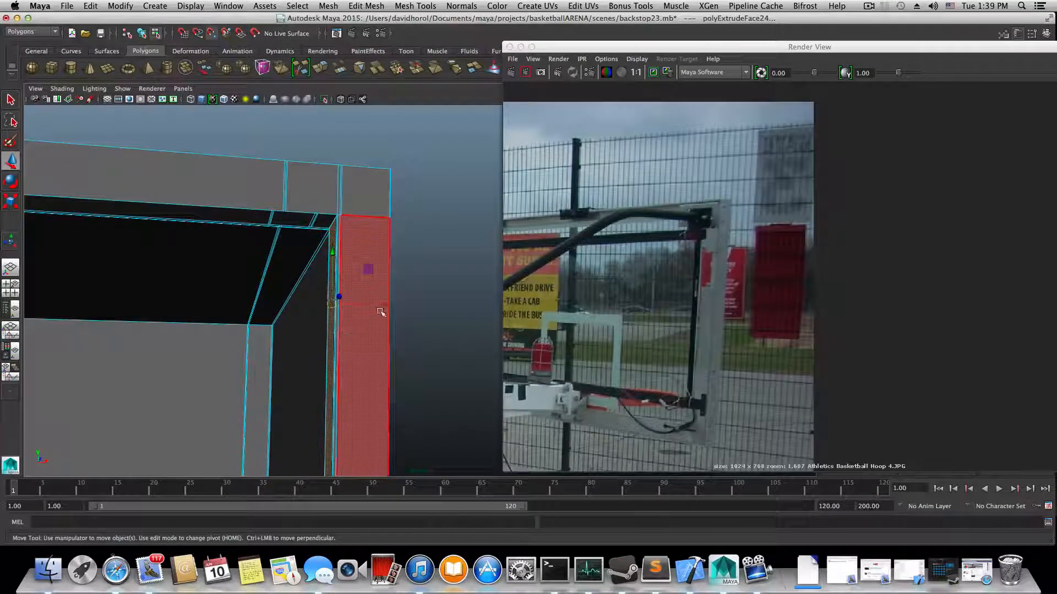
pyautogui.moveTo(389, 305); pyautogui.dragTo(384, 305)
pyautogui.moveTo(311, 296); pyautogui.dragTo(254, 288, button='middle')
pyautogui.keyDown('alt'); pyautogui.moveTo(254, 289); pyautogui.dragTo(396, 346, button='right'); pyautogui.keyUp('alt')
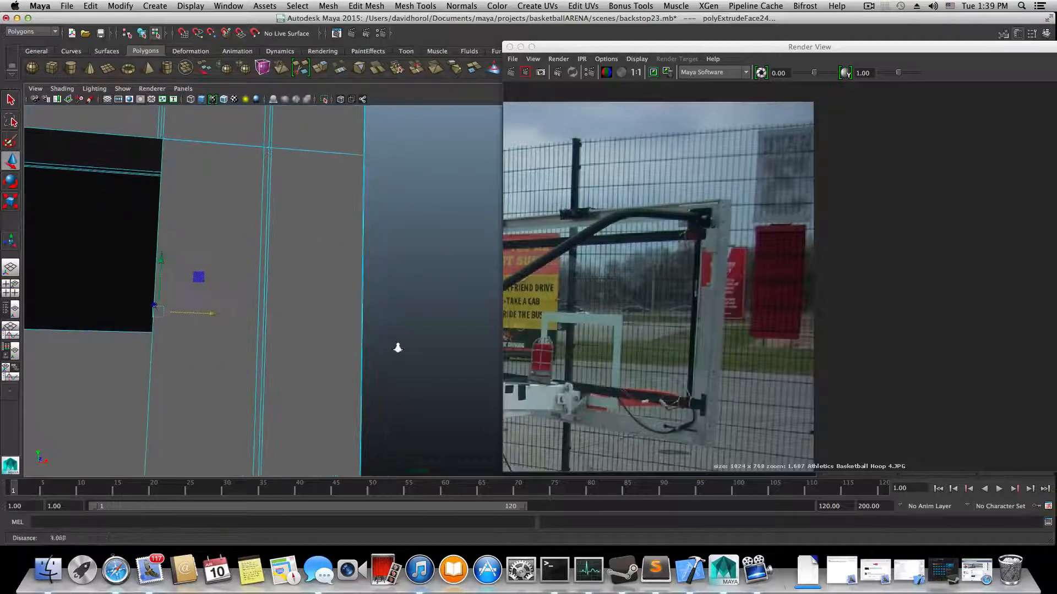
pyautogui.keyDown('alt'); pyautogui.moveTo(290, 303); pyautogui.dragTo(334, 349, button='middle'); pyautogui.keyUp('alt')
pyautogui.keyDown('alt'); pyautogui.moveTo(231, 292); pyautogui.dragTo(323, 332, button='right'); pyautogui.keyUp('alt')
pyautogui.keyDown('alt'); pyautogui.moveTo(226, 276); pyautogui.dragTo(267, 289, button='middle'); pyautogui.keyUp('alt')
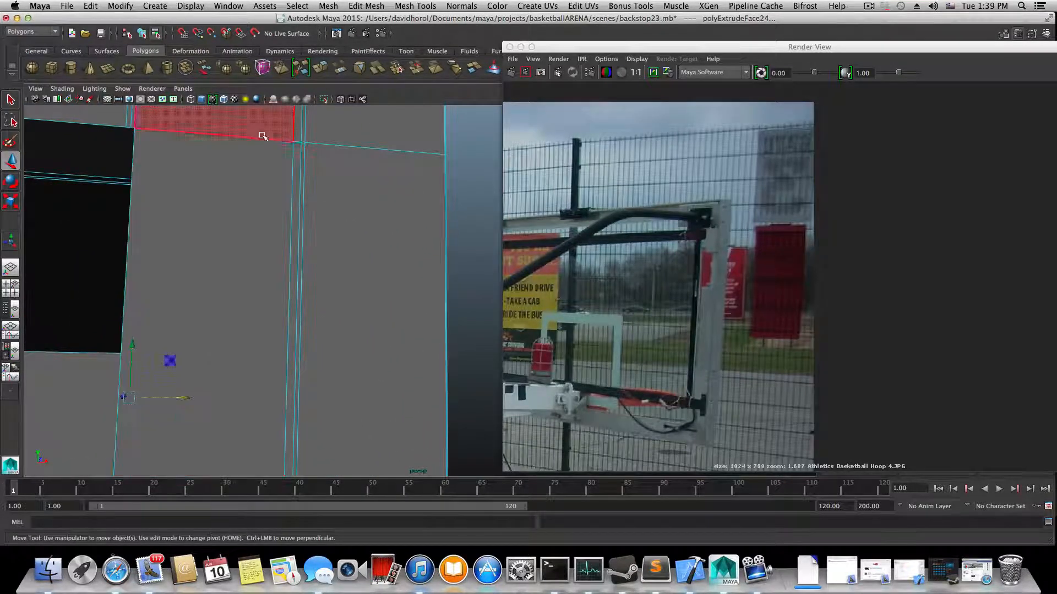
# - Extrude the selected inner faces of the outer side once more and ready them for moving
pyautogui.click(321, 69)
pyautogui.press('w')
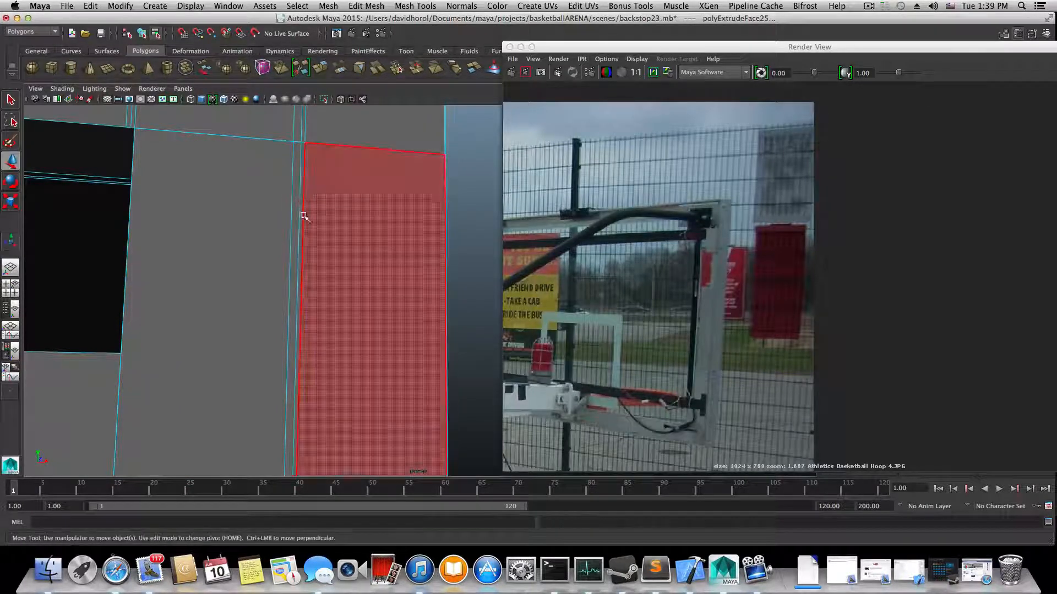
pyautogui.scroll(-5, 277, 247)
pyautogui.keyDown('alt'); pyautogui.moveTo(286, 302); pyautogui.dragTo(308, 196); pyautogui.keyUp('alt')
pyautogui.keyDown('alt'); pyautogui.moveTo(301, 351); pyautogui.dragTo(310, 179); pyautogui.keyUp('alt')
pyautogui.keyDown('alt'); pyautogui.moveTo(309, 236); pyautogui.dragTo(340, 255); pyautogui.keyUp('alt')
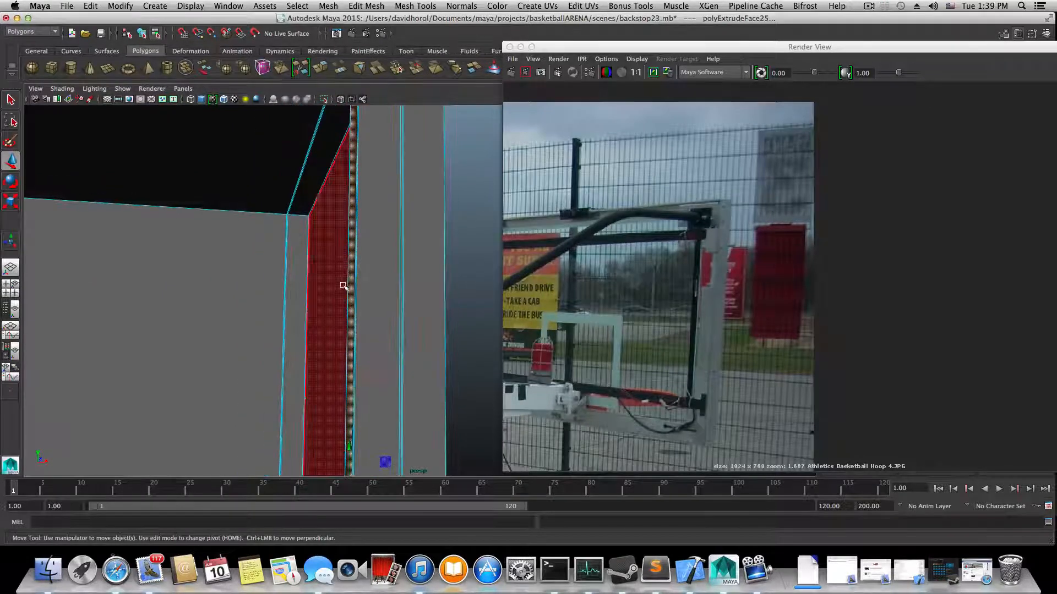
# - Move the pivot of the extruded faces up near the upper corner and shift the faces slightly along X to 90.675
pyautogui.press('s')
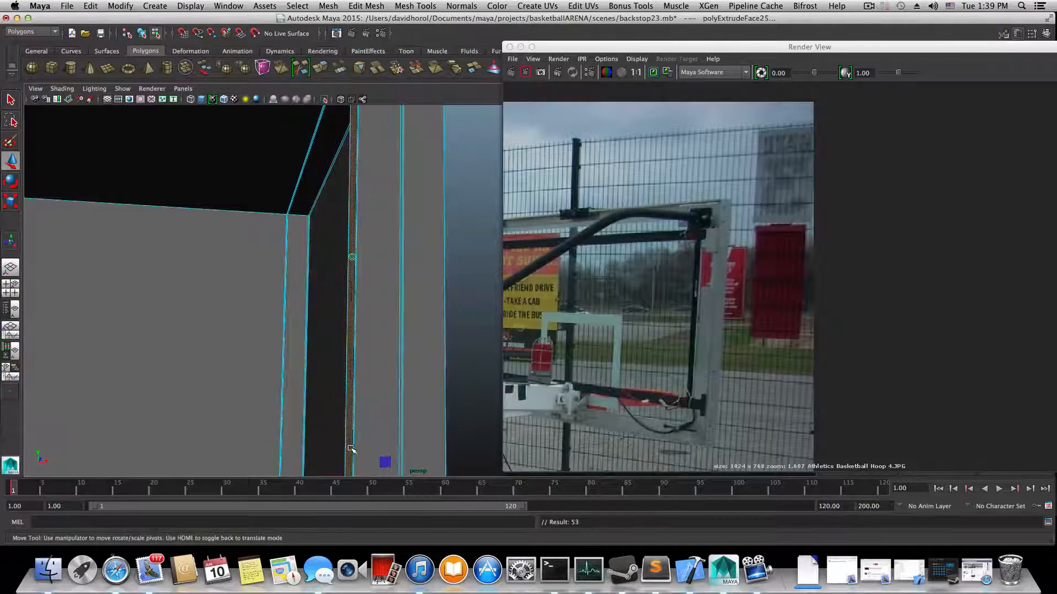
pyautogui.press('Home')
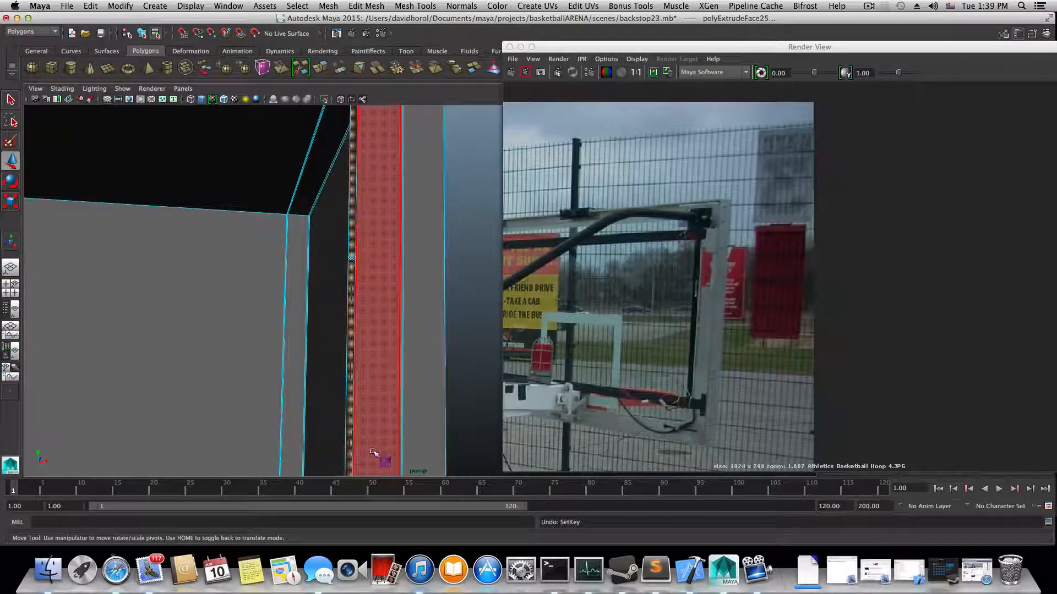
pyautogui.click(348, 430)
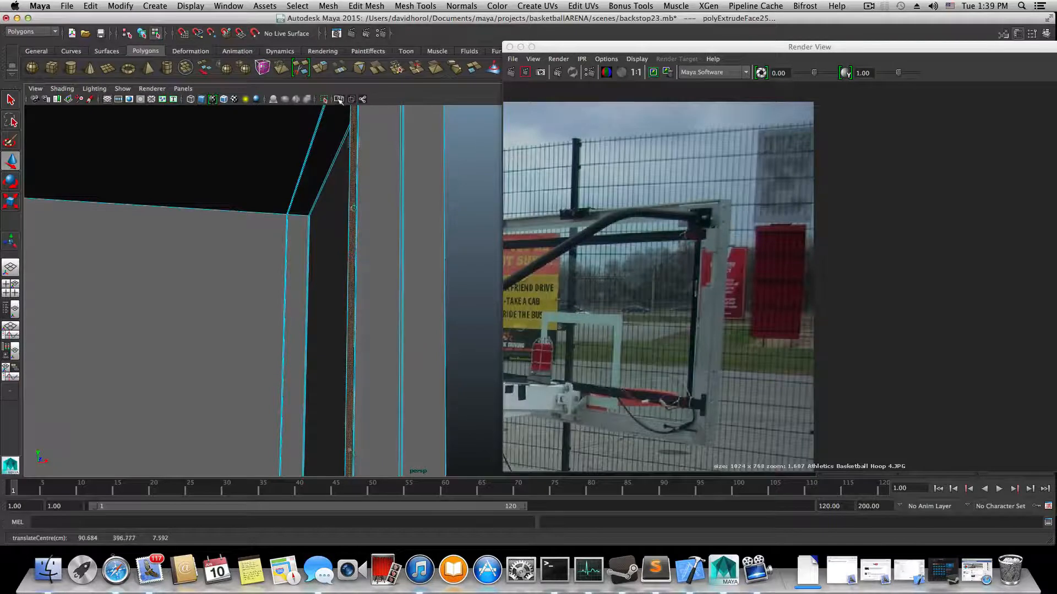
pyautogui.keyDown('alt'); pyautogui.moveTo(375, 176); pyautogui.dragTo(358, 354, button='middle'); pyautogui.keyUp('alt')
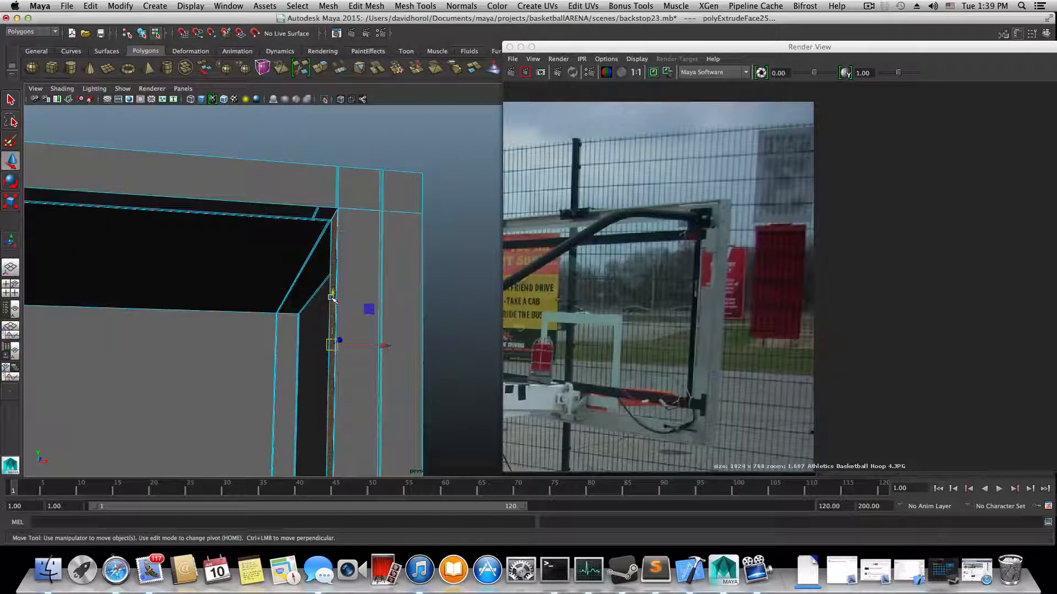
pyautogui.press('Home')
pyautogui.moveTo(333, 304); pyautogui.dragTo(332, 232)
pyautogui.press('Home')
pyautogui.keyDown('alt'); pyautogui.moveTo(296, 266); pyautogui.dragTo(356, 320); pyautogui.keyUp('alt')
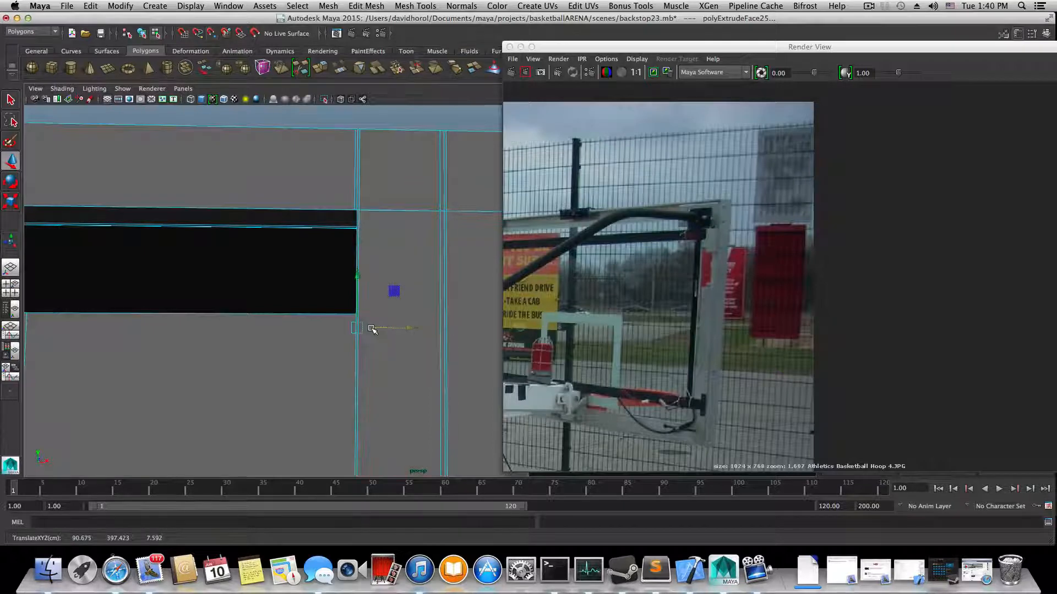
pyautogui.keyDown('alt'); pyautogui.moveTo(373, 329); pyautogui.dragTo(432, 335); pyautogui.keyUp('alt')
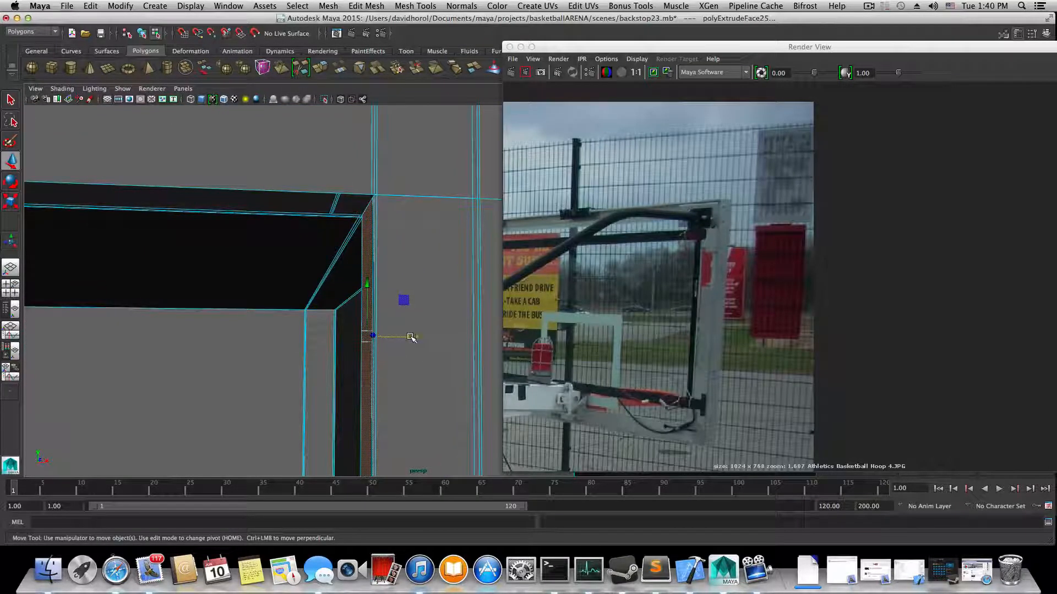
# - Extrude the shifted inner faces again and raise the new extrusion's pivot close to the frame's upper corner
pyautogui.click(320, 69)
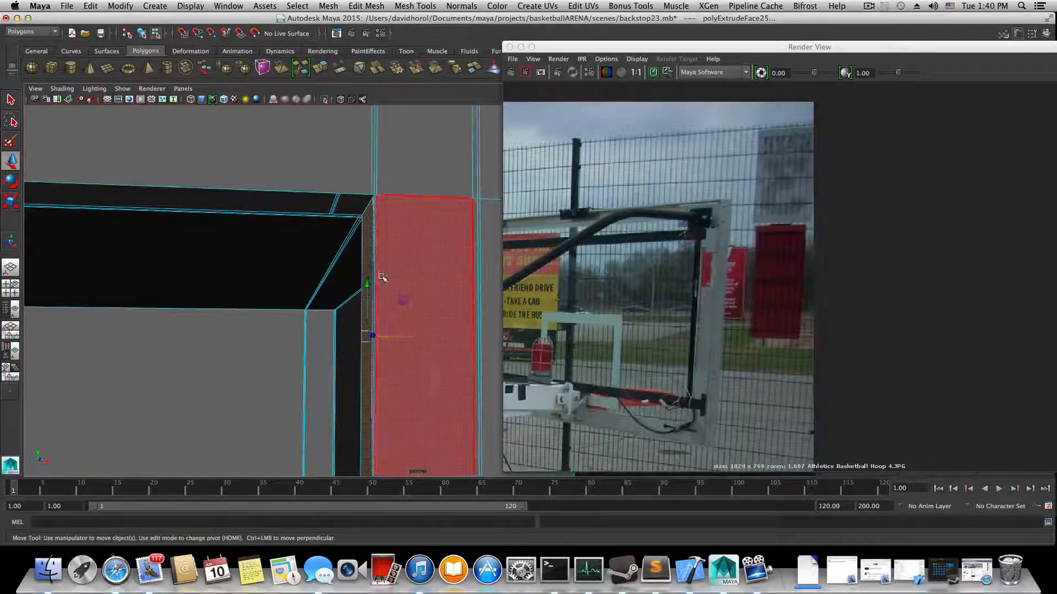
pyautogui.scroll(-5, 387, 346)
pyautogui.scroll(-3, 387, 346)
pyautogui.keyDown('alt'); pyautogui.moveTo(399, 387); pyautogui.dragTo(399, 318, button='middle'); pyautogui.keyUp('alt')
pyautogui.press('w')
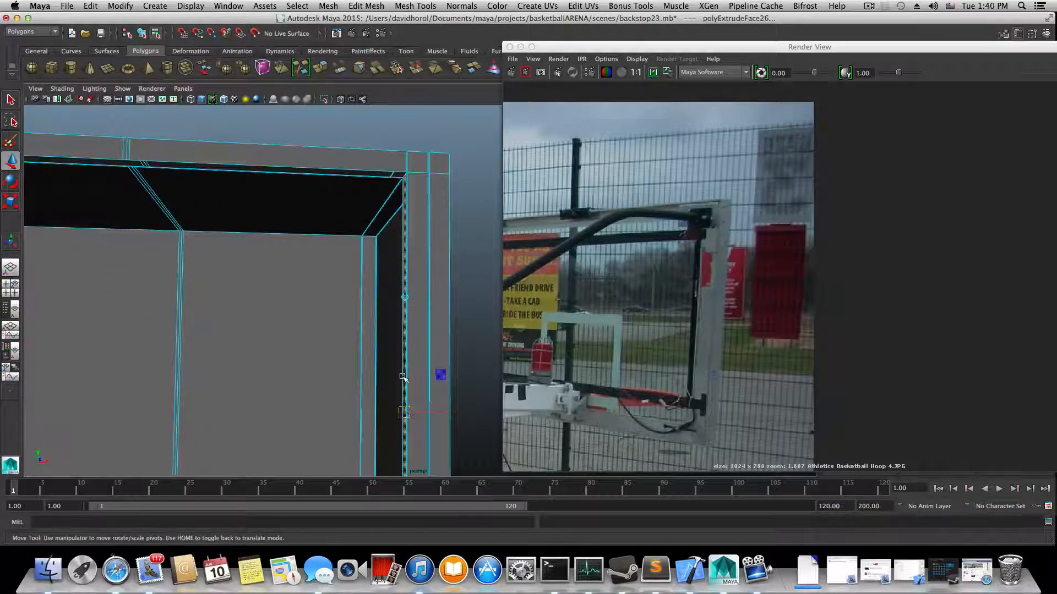
pyautogui.moveTo(403, 377); pyautogui.dragTo(405, 374)
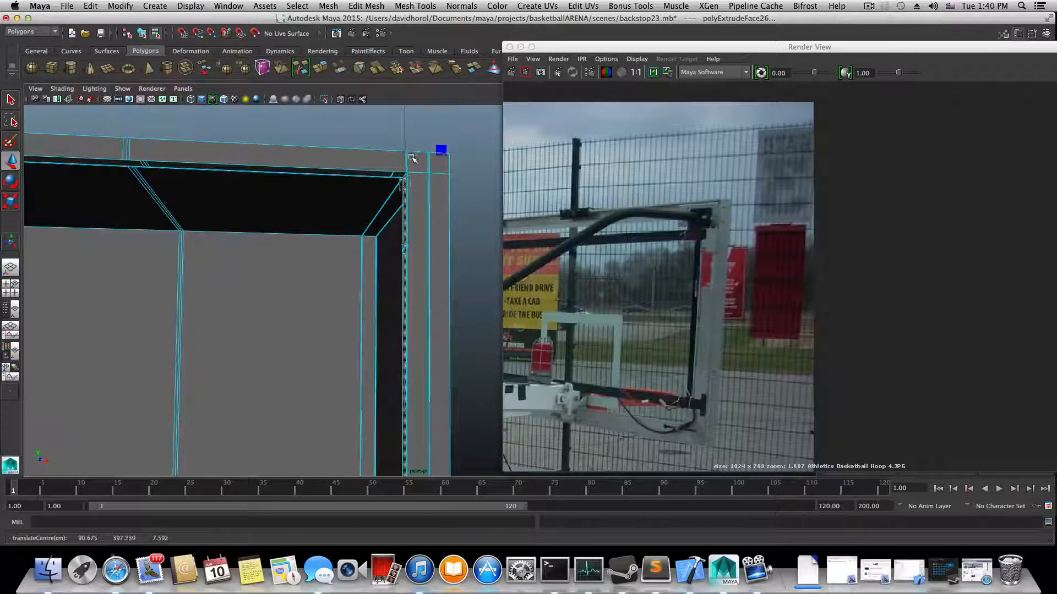
pyautogui.moveTo(412, 158); pyautogui.dragTo(411, 160)
# - Nudge the extruded faces slightly along X into the opening to line up with the next vertical edge beside the corner
pyautogui.keyDown('alt'); pyautogui.moveTo(403, 211); pyautogui.dragTo(441, 223, button='right'); pyautogui.keyUp('alt')
pyautogui.keyDown('alt'); pyautogui.moveTo(441, 223); pyautogui.dragTo(327, 335); pyautogui.keyUp('alt')
pyautogui.keyDown('alt'); pyautogui.moveTo(327, 334); pyautogui.dragTo(386, 370, button='right'); pyautogui.keyUp('alt')
pyautogui.keyDown('alt'); pyautogui.moveTo(387, 370); pyautogui.dragTo(344, 352); pyautogui.keyUp('alt')
pyautogui.keyDown('alt'); pyautogui.moveTo(344, 352); pyautogui.dragTo(379, 361, button='right'); pyautogui.keyUp('alt')
pyautogui.keyDown('alt'); pyautogui.moveTo(299, 335); pyautogui.dragTo(363, 340, button='middle'); pyautogui.keyUp('alt')
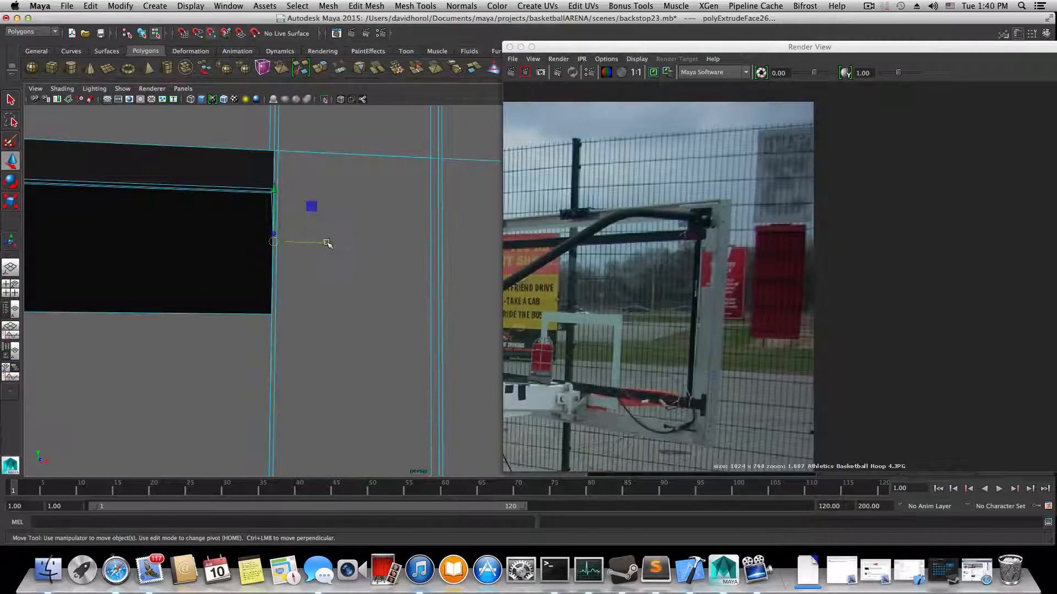
pyautogui.moveTo(327, 242); pyautogui.dragTo(286, 267)
pyautogui.keyDown('alt'); pyautogui.moveTo(286, 267); pyautogui.dragTo(170, 296, button='right'); pyautogui.keyUp('alt')
pyautogui.keyDown('alt'); pyautogui.moveTo(170, 296); pyautogui.dragTo(246, 299, button='middle'); pyautogui.keyUp('alt')
# - Extrude the inner faces at the corner again and set the pivot just below the top rail
pyautogui.click(324, 70)
pyautogui.scroll(-8, 334, 313)
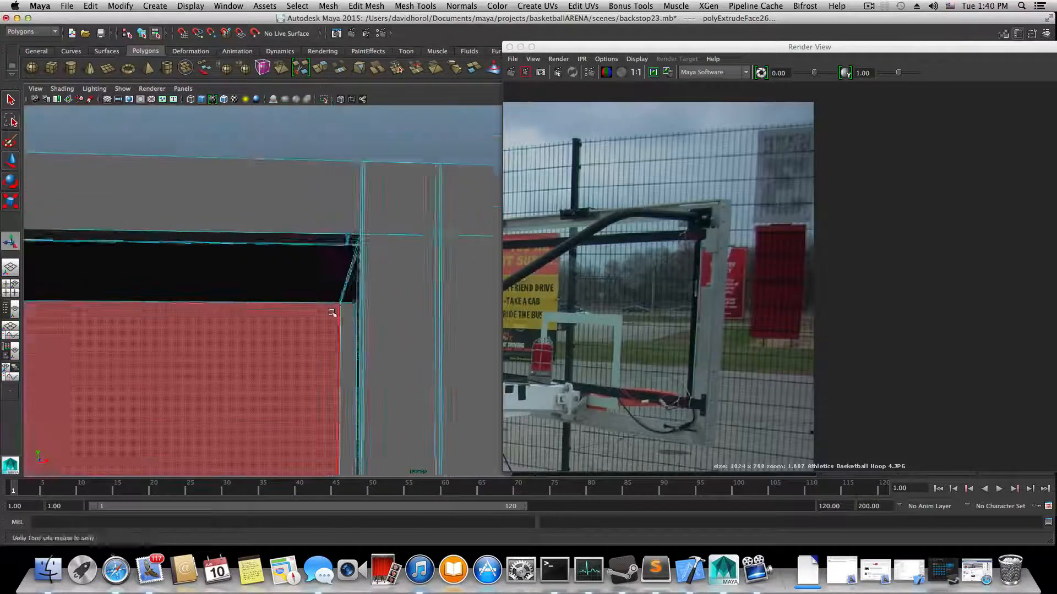
pyautogui.scroll(-5, 344, 365)
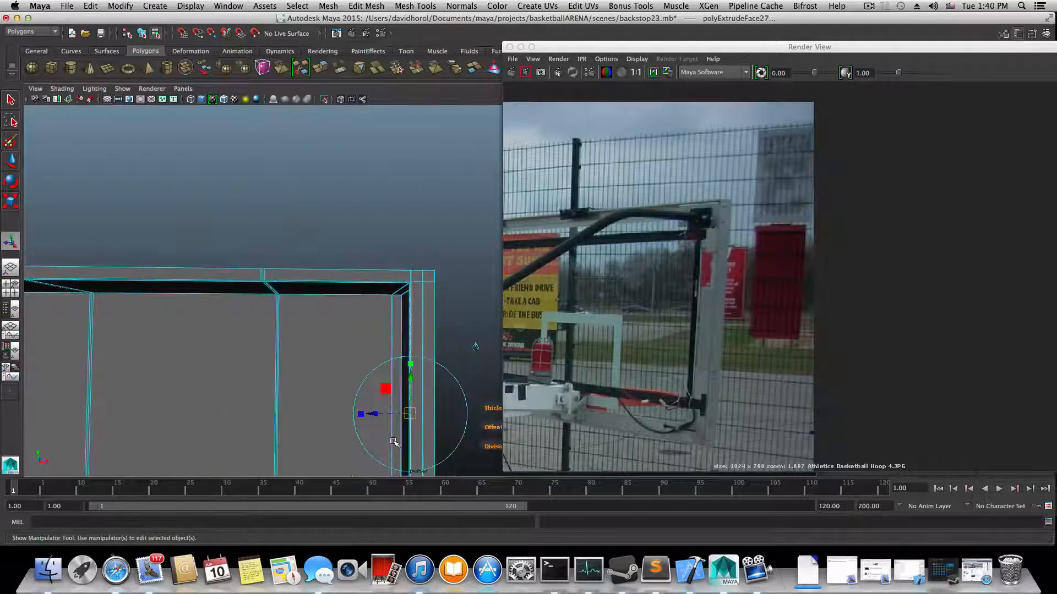
pyautogui.press('w')
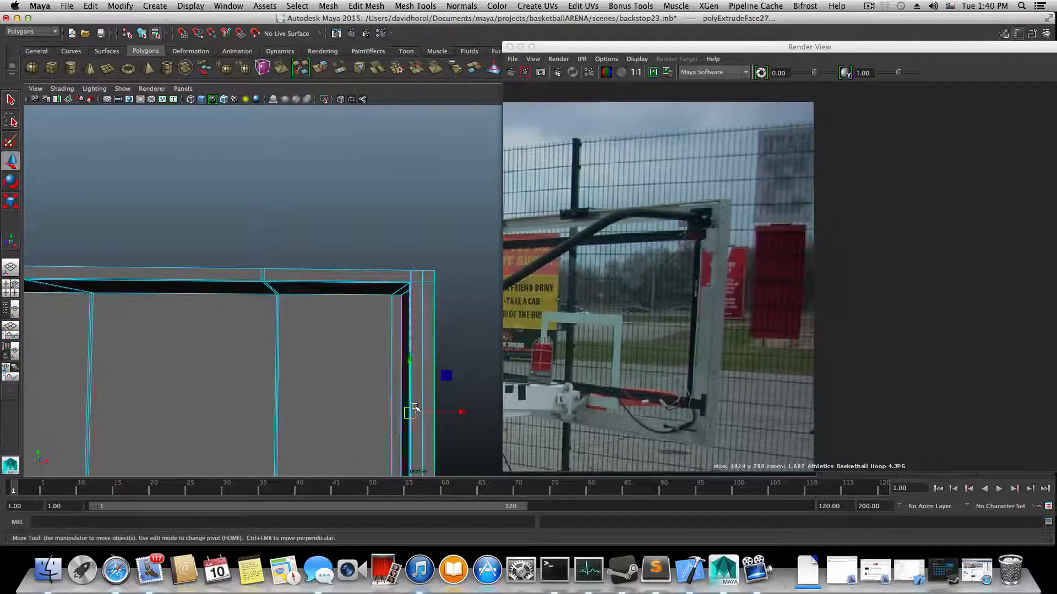
pyautogui.press('Home')
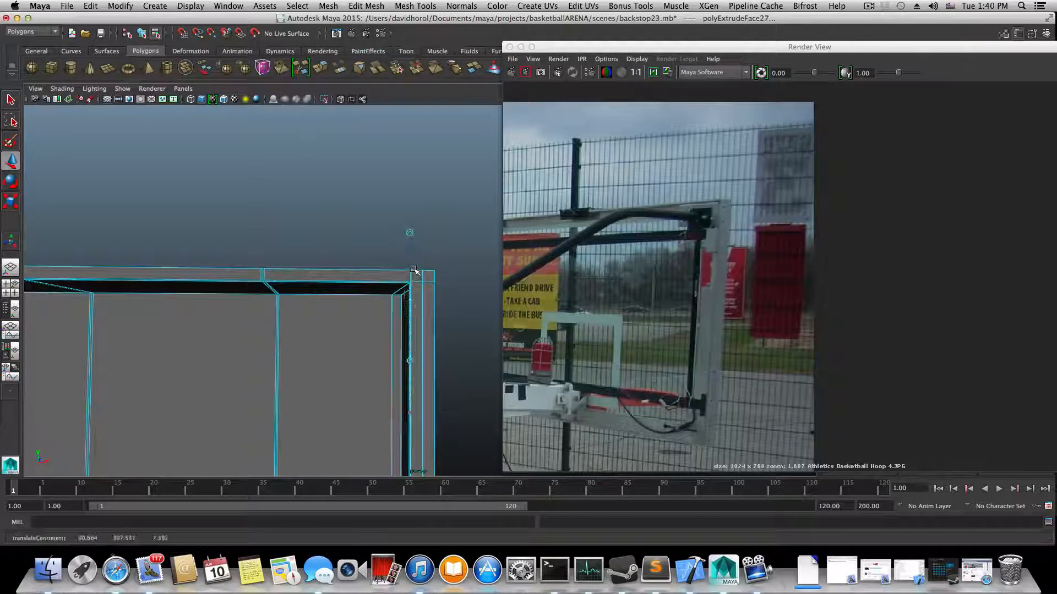
pyautogui.press('Home')
# - Pull the extruded faces along X to 86.041, across the opening to the next group of vertical edges in the top rail
pyautogui.scroll(10, 451, 388)
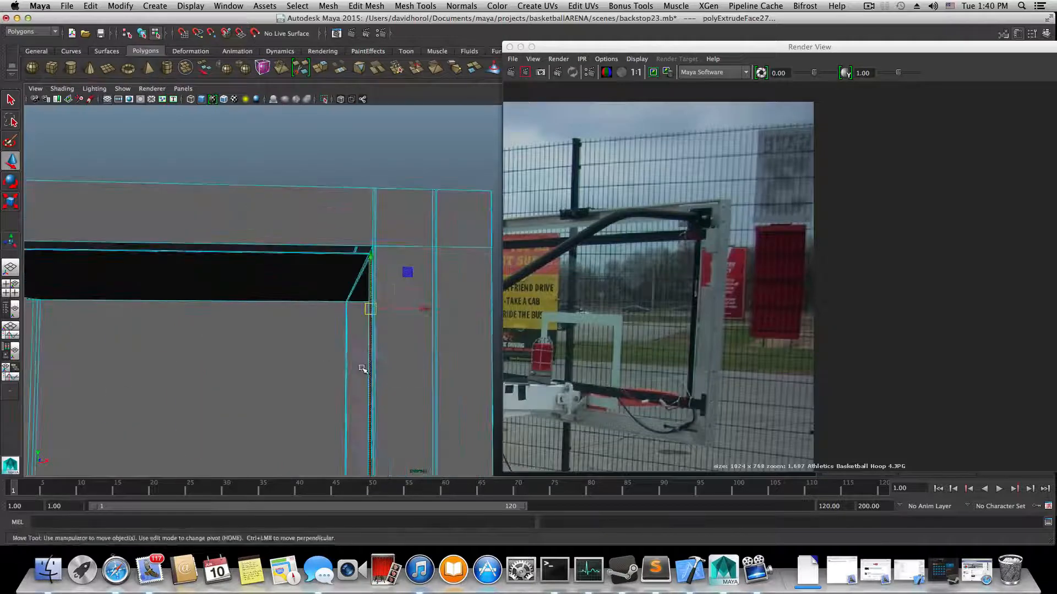
pyautogui.moveTo(362, 368)
pyautogui.keyDown('alt'); pyautogui.mouseDown(button='right')
pyautogui.moveTo(402, 363)
pyautogui.moveTo(379, 368)
pyautogui.mouseUp(button='right'); pyautogui.keyUp('alt')
pyautogui.keyDown('alt'); pyautogui.moveTo(303, 346); pyautogui.dragTo(365, 345, button='middle'); pyautogui.keyUp('alt')
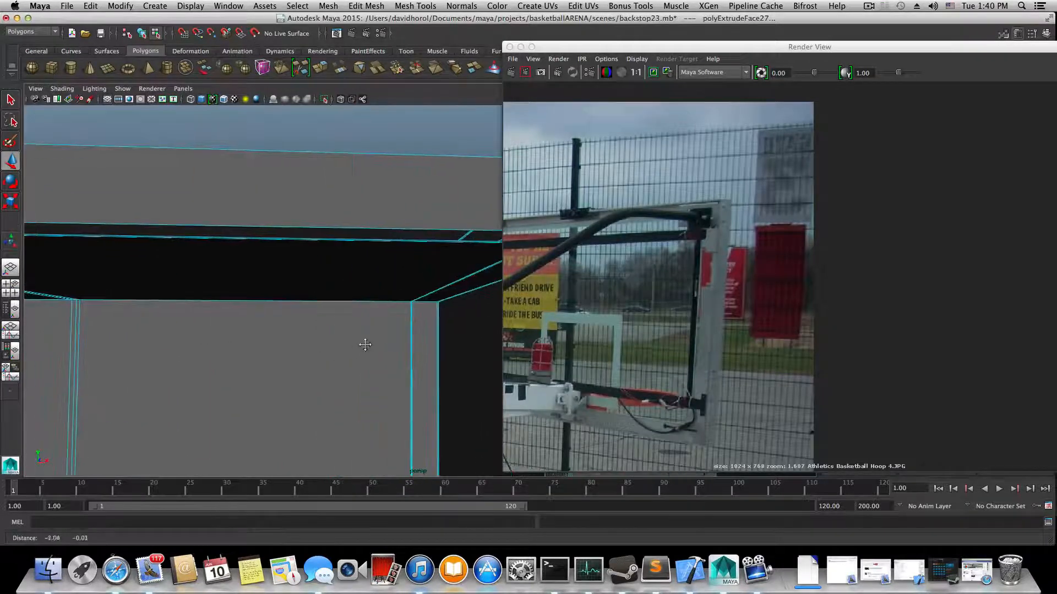
pyautogui.keyDown('alt'); pyautogui.moveTo(365, 345); pyautogui.dragTo(91, 259); pyautogui.keyUp('alt')
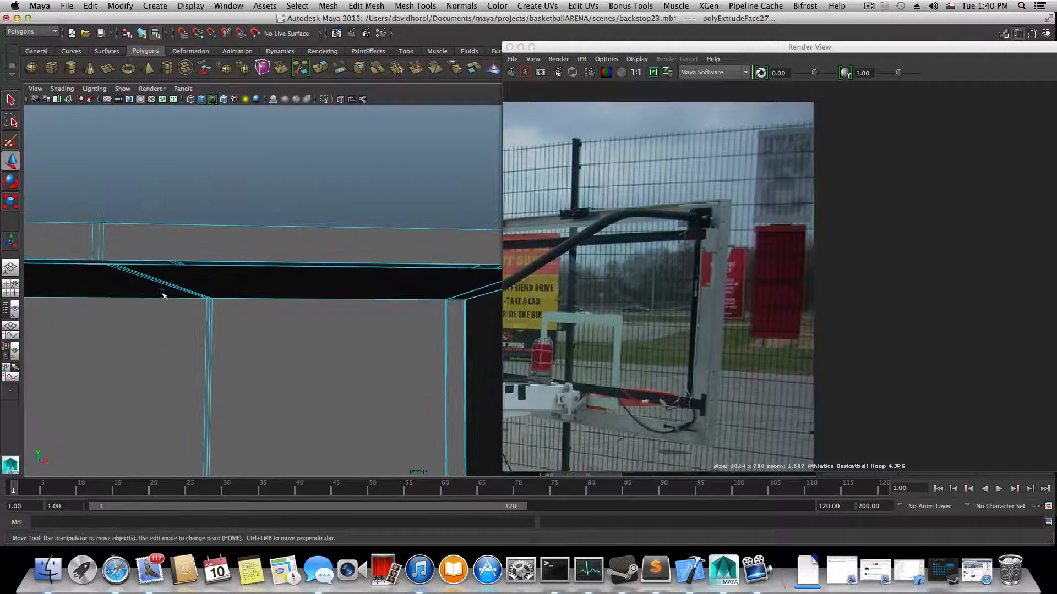
pyautogui.keyDown('alt'); pyautogui.moveTo(161, 294); pyautogui.dragTo(215, 288, button='middle'); pyautogui.keyUp('alt')
pyautogui.moveTo(227, 304)
pyautogui.keyDown('alt'); pyautogui.mouseDown()
pyautogui.moveTo(222, 281)
pyautogui.moveTo(241, 293)
pyautogui.mouseUp(); pyautogui.keyUp('alt')
pyautogui.keyDown('alt'); pyautogui.moveTo(298, 296); pyautogui.dragTo(157, 298, button='middle'); pyautogui.keyUp('alt')
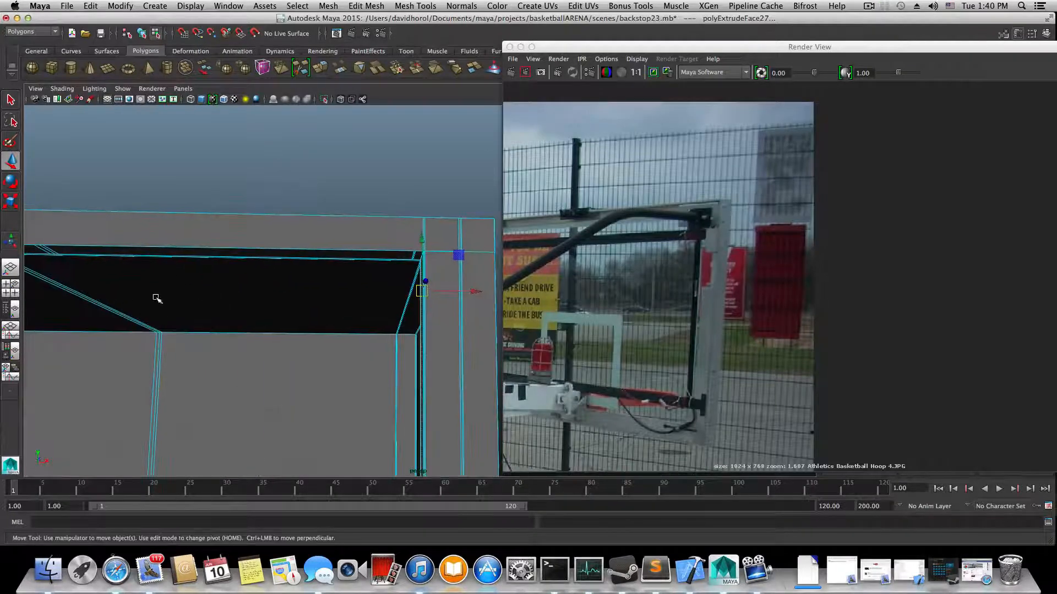
pyautogui.moveTo(478, 292); pyautogui.dragTo(221, 300)
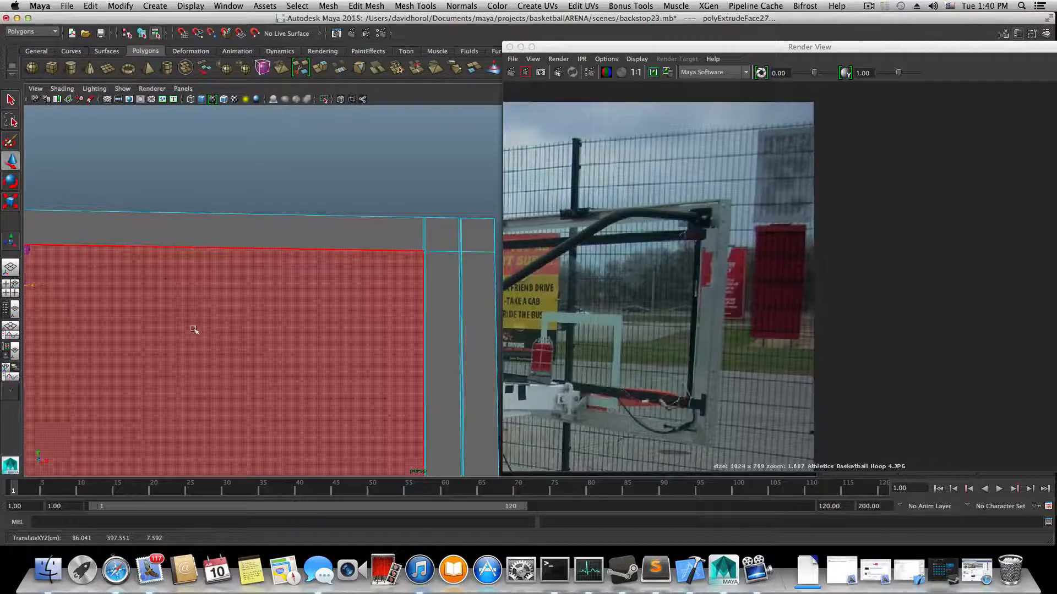
# - Extrude the faces again with the pivot near the top rail and shift them along X to 85.997, at the edge group's middle line
pyautogui.keyDown('alt'); pyautogui.moveTo(193, 331); pyautogui.dragTo(234, 335, button='middle'); pyautogui.keyUp('alt')
pyautogui.keyDown('alt'); pyautogui.moveTo(208, 333); pyautogui.dragTo(239, 347, button='right'); pyautogui.keyUp('alt')
pyautogui.keyDown('alt'); pyautogui.moveTo(238, 347); pyautogui.dragTo(365, 378, button='middle'); pyautogui.keyUp('alt')
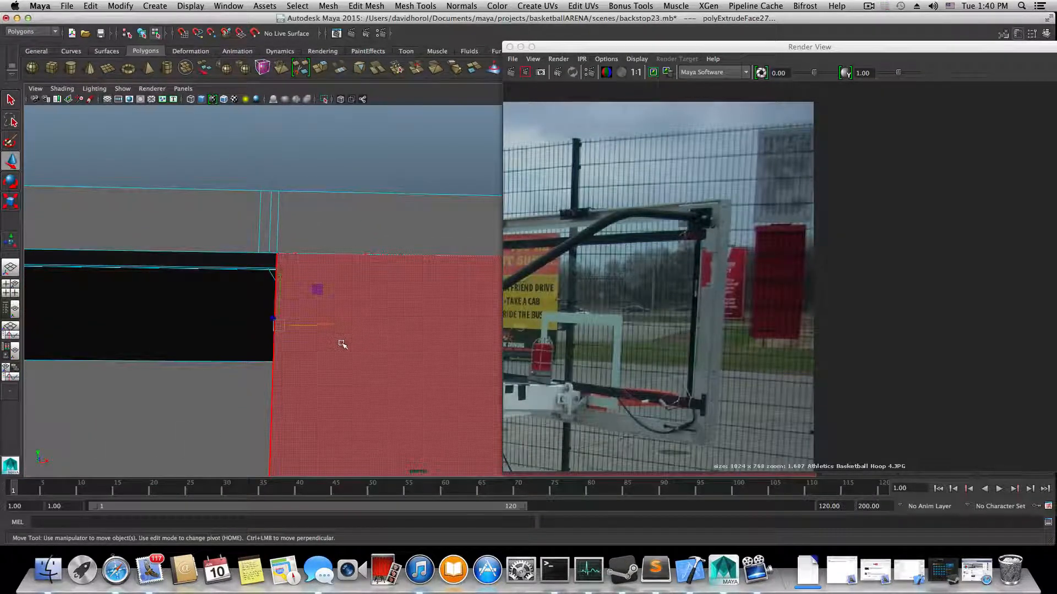
pyautogui.keyDown('alt'); pyautogui.moveTo(343, 345); pyautogui.dragTo(358, 349); pyautogui.keyUp('alt')
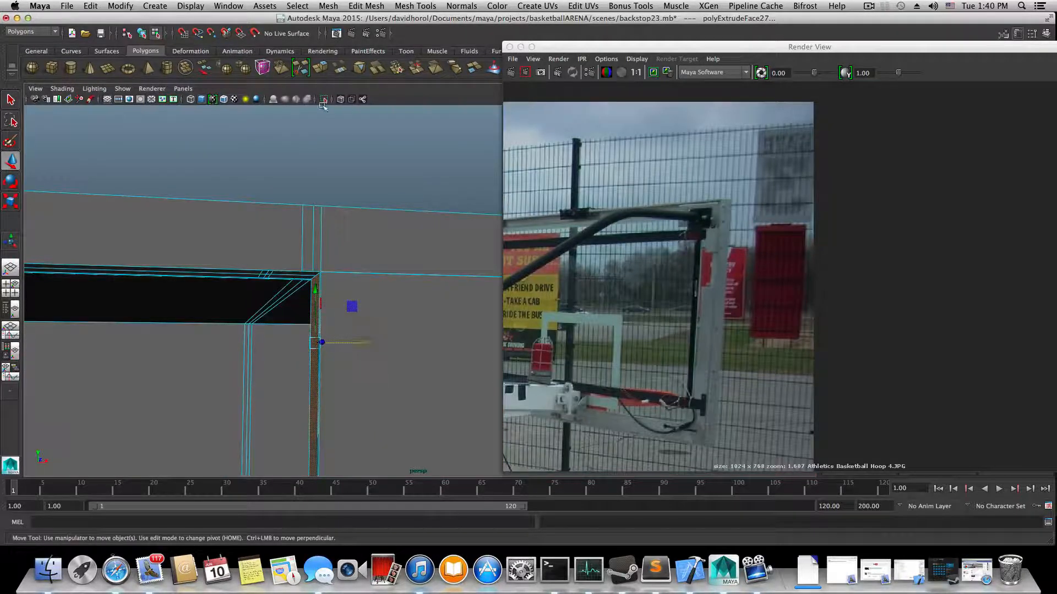
pyautogui.click(322, 73)
pyautogui.scroll(-10, 335, 377)
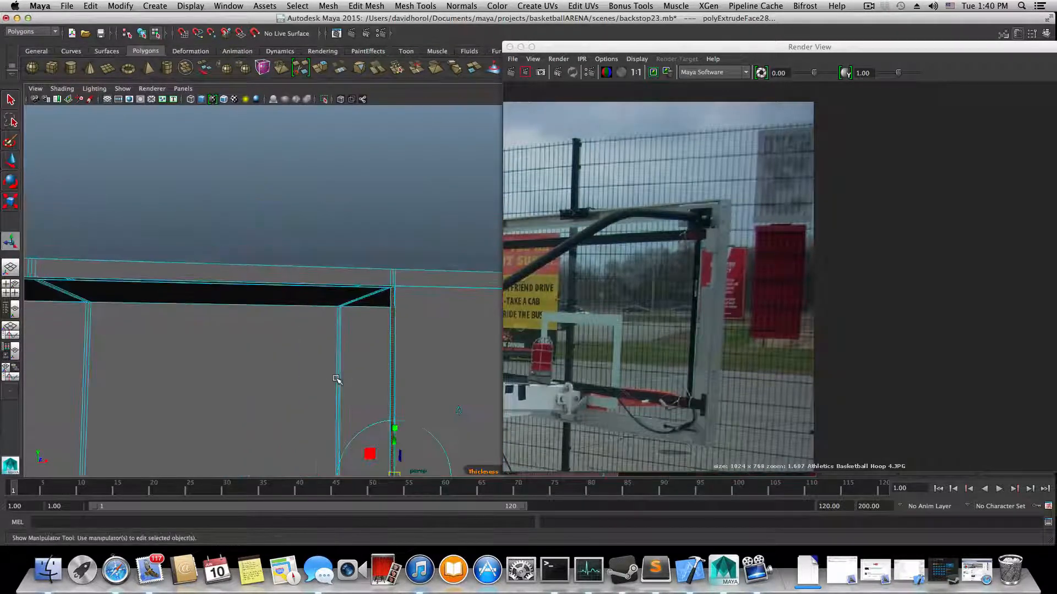
pyautogui.press('w')
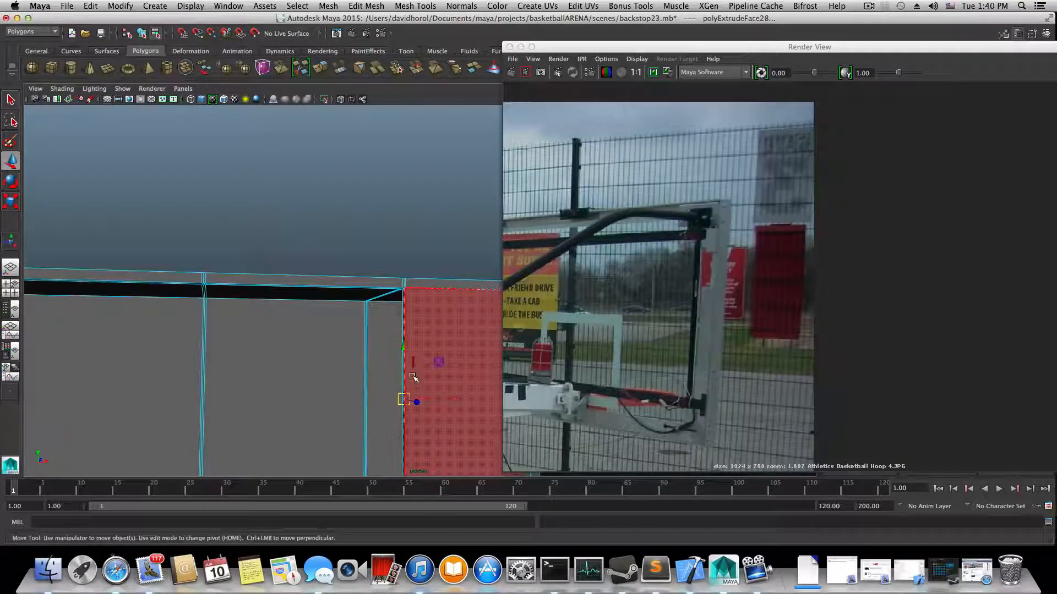
pyautogui.moveTo(404, 369); pyautogui.dragTo(402, 351)
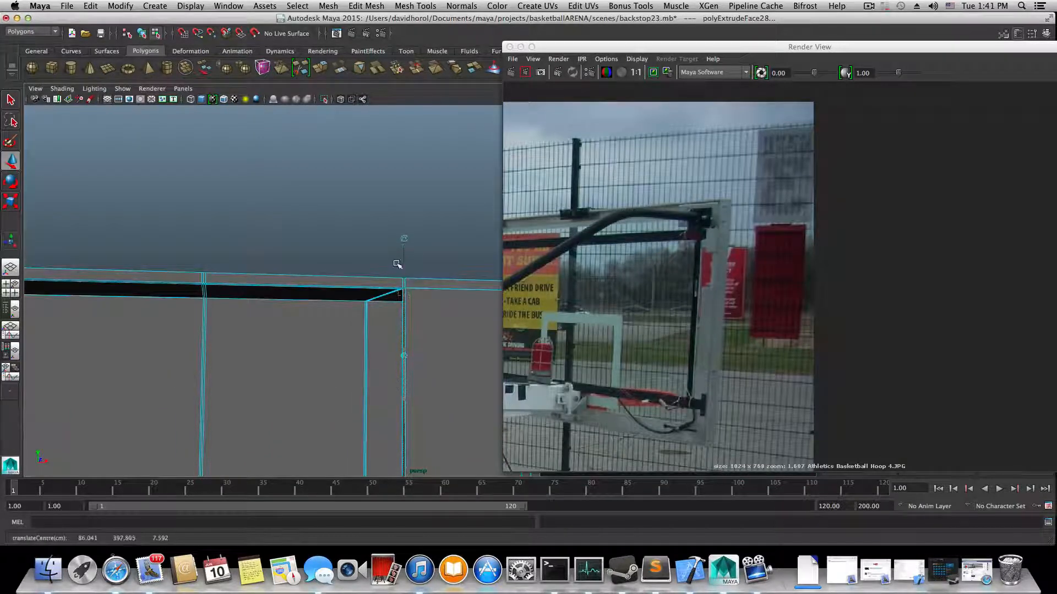
pyautogui.scroll(10, 398, 351)
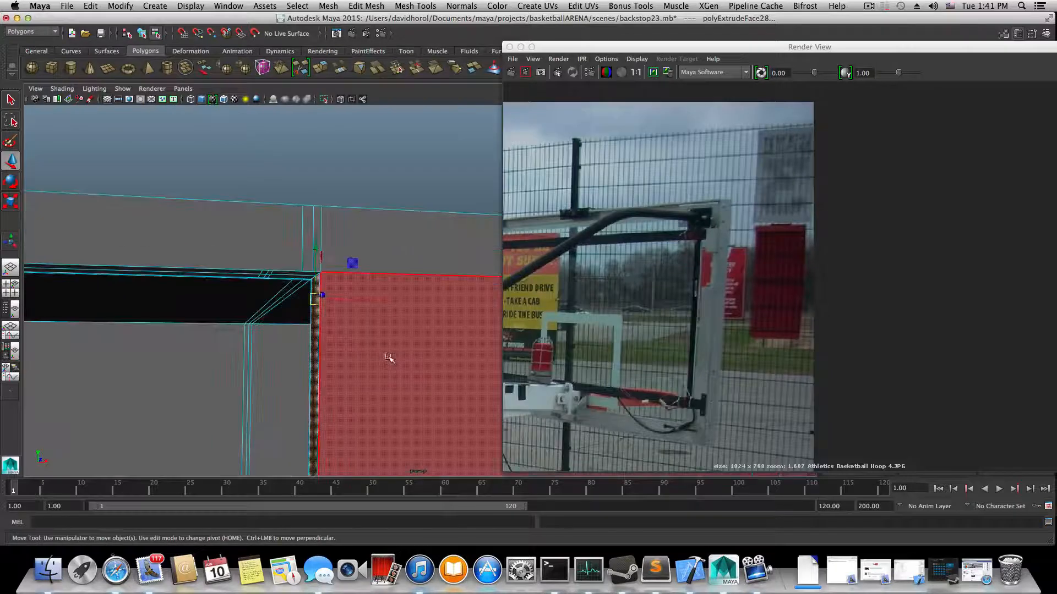
pyautogui.moveTo(362, 300); pyautogui.dragTo(298, 293)
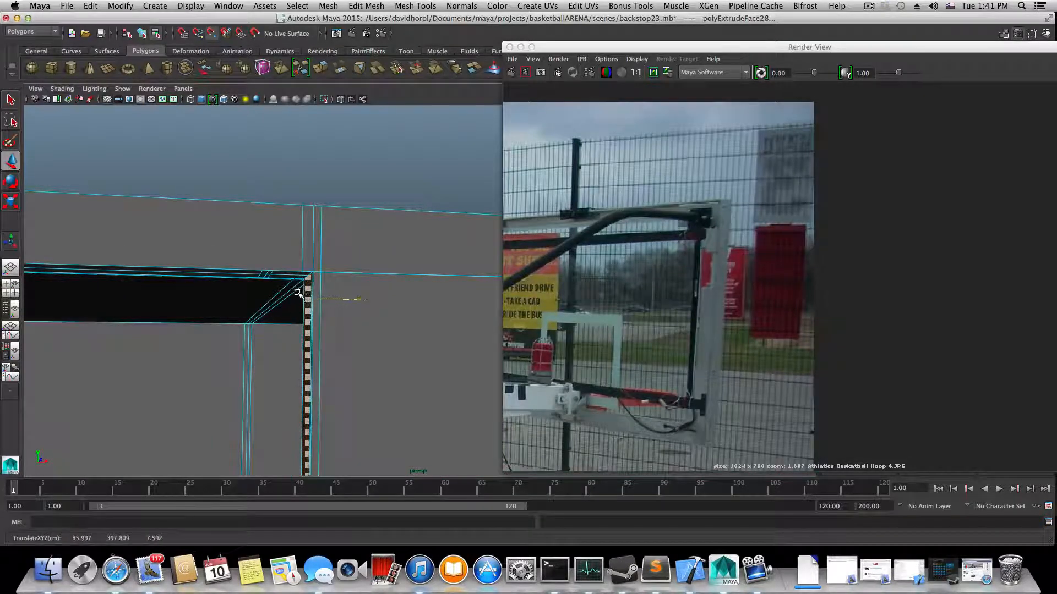
pyautogui.moveTo(303, 347)
pyautogui.keyDown('alt'); pyautogui.mouseDown()
pyautogui.moveTo(294, 349)
pyautogui.moveTo(319, 356)
pyautogui.moveTo(300, 359)
pyautogui.mouseUp(); pyautogui.keyUp('alt')
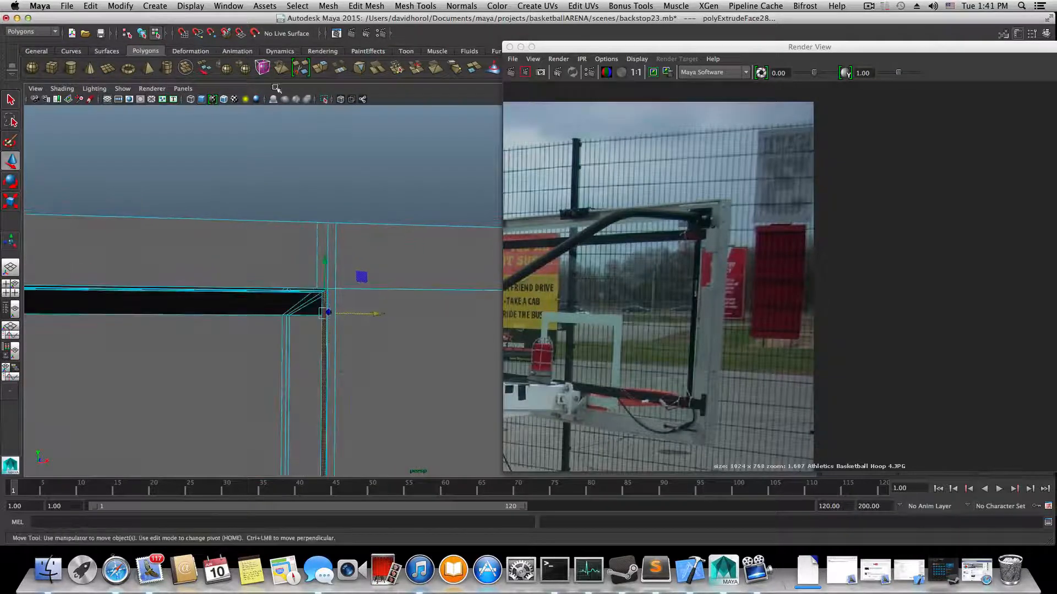
# - Extrude the faces at the middle line once more and place their pivot up near the top rail
pyautogui.click(320, 71)
pyautogui.keyDown('alt'); pyautogui.moveTo(350, 295); pyautogui.dragTo(376, 296); pyautogui.keyUp('alt')
pyautogui.press('w')
pyautogui.click(394, 314)
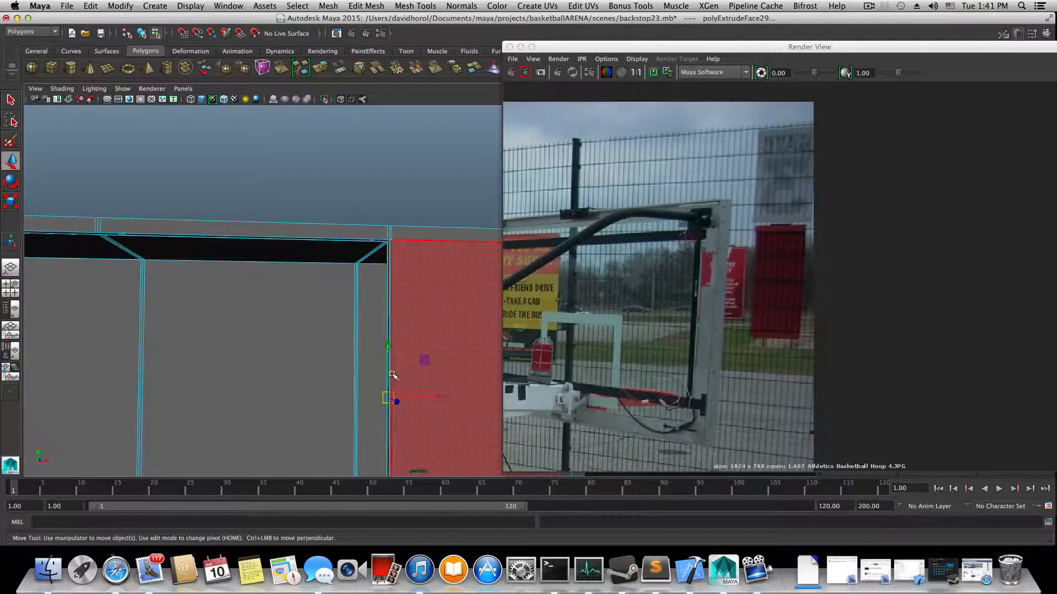
pyautogui.click(390, 381)
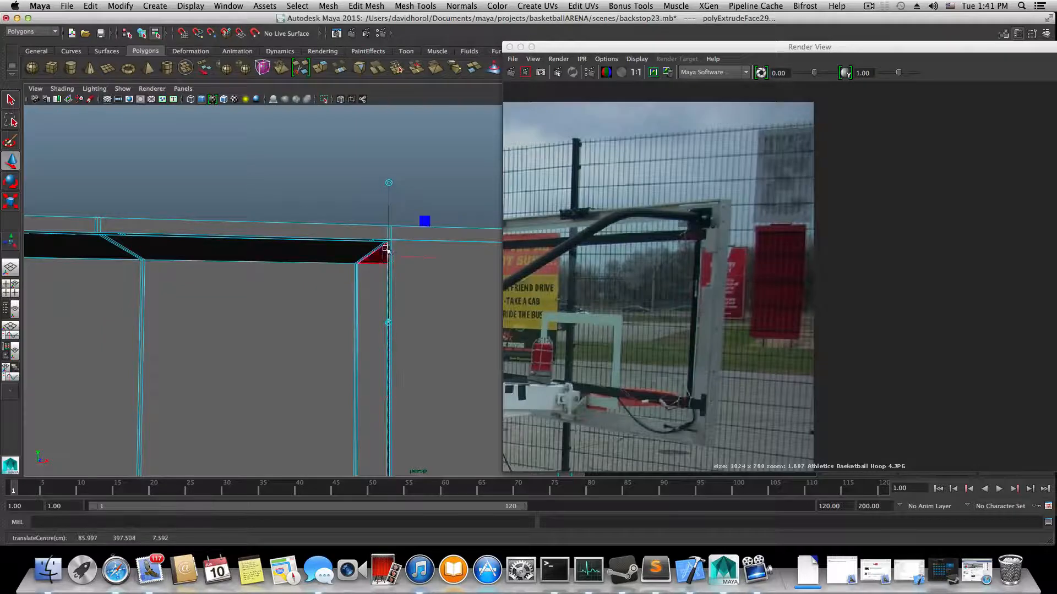
# - Pull the newest extruded faces slightly along X to line up with the last vertical edge of the top rail's edge group
pyautogui.keyDown('alt'); pyautogui.moveTo(388, 304); pyautogui.dragTo(275, 308, button='middle'); pyautogui.keyUp('alt')
pyautogui.keyDown('alt'); pyautogui.moveTo(276, 309); pyautogui.dragTo(391, 314, button='right'); pyautogui.keyUp('alt')
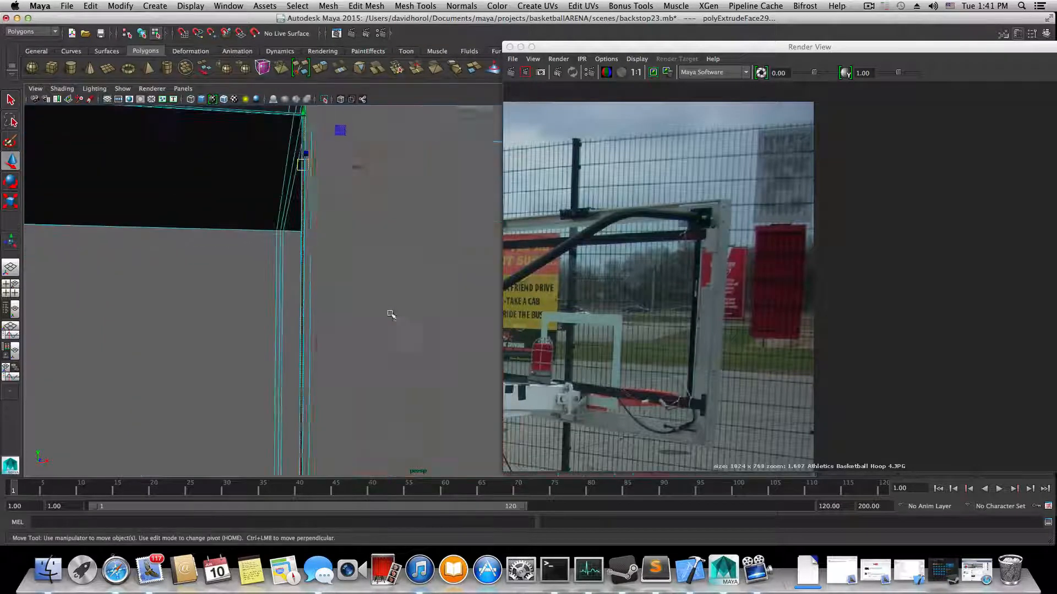
pyautogui.keyDown('alt'); pyautogui.moveTo(364, 261); pyautogui.dragTo(365, 342, button='middle'); pyautogui.keyUp('alt')
pyautogui.keyDown('alt'); pyautogui.moveTo(361, 286); pyautogui.dragTo(335, 333, button='middle'); pyautogui.keyUp('alt')
pyautogui.keyDown('alt'); pyautogui.moveTo(335, 334); pyautogui.dragTo(375, 333, button='right'); pyautogui.keyUp('alt')
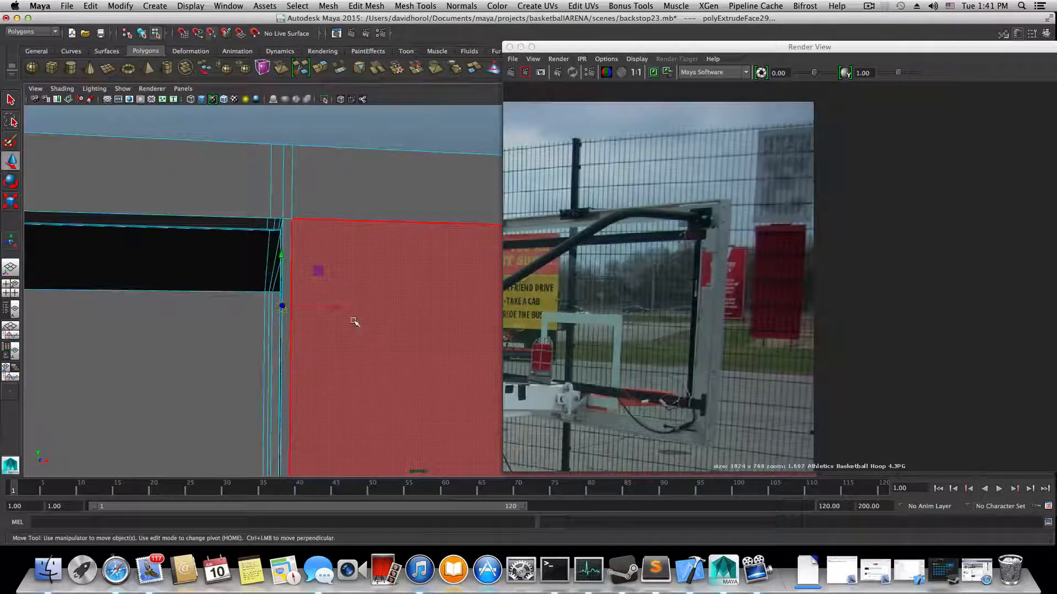
pyautogui.moveTo(336, 306); pyautogui.dragTo(266, 296)
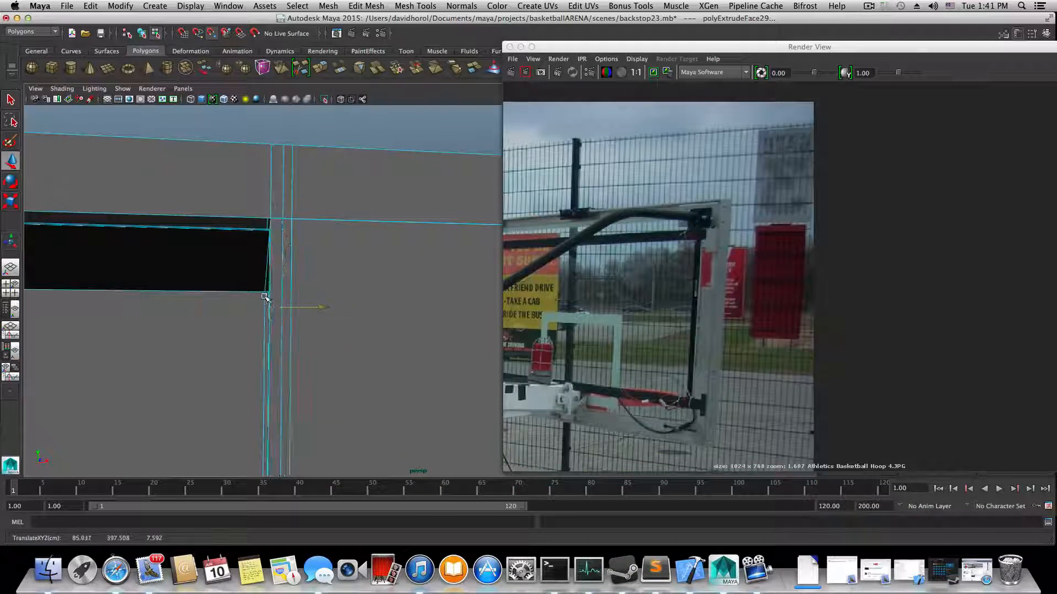
pyautogui.moveTo(271, 337)
pyautogui.keyDown('alt'); pyautogui.mouseDown()
pyautogui.moveTo(315, 331)
pyautogui.moveTo(284, 316)
pyautogui.mouseUp(); pyautogui.keyUp('alt')
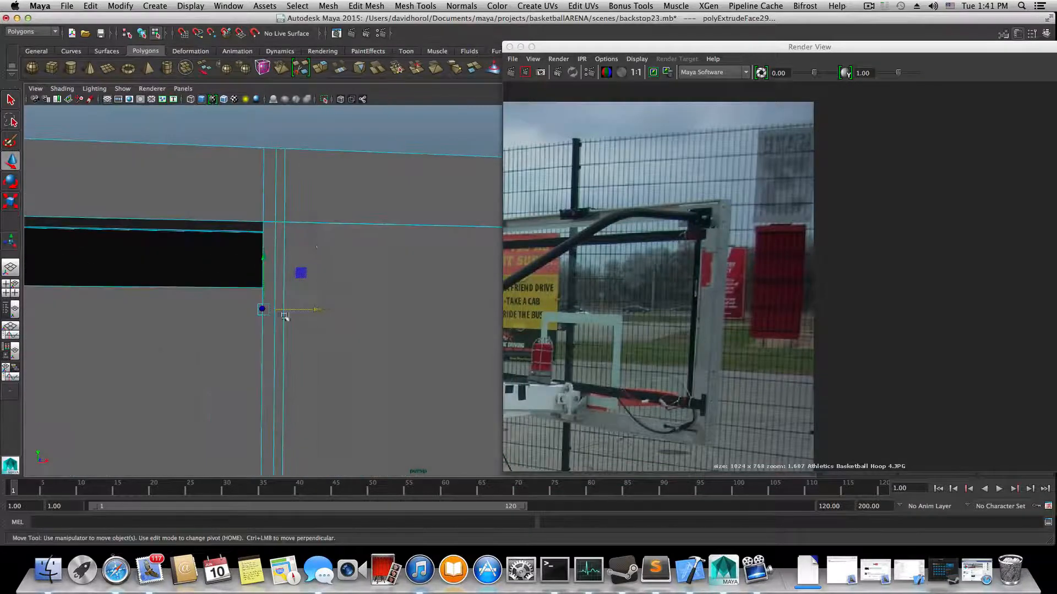
# - Fine-tune the extruded faces along X to 85.937 at the last vertical edge of the top rail's edge group
pyautogui.keyDown('alt'); pyautogui.moveTo(316, 254); pyautogui.dragTo(363, 259); pyautogui.keyUp('alt')
pyautogui.moveTo(427, 251)
pyautogui.keyDown('alt'); pyautogui.mouseDown()
pyautogui.moveTo(374, 289)
pyautogui.moveTo(318, 258)
pyautogui.mouseUp(); pyautogui.keyUp('alt')
pyautogui.keyDown('alt'); pyautogui.moveTo(392, 296); pyautogui.dragTo(309, 351); pyautogui.keyUp('alt')
pyautogui.keyDown('alt'); pyautogui.moveTo(309, 351); pyautogui.dragTo(335, 351, button='right'); pyautogui.keyUp('alt')
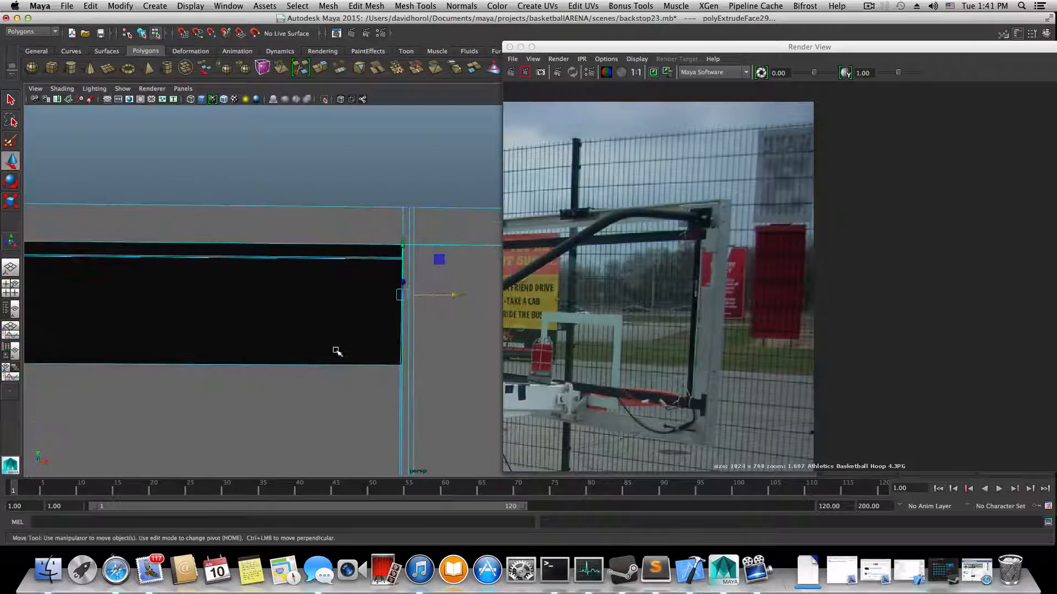
pyautogui.moveTo(335, 352)
pyautogui.keyDown('alt'); pyautogui.mouseDown()
pyautogui.moveTo(403, 371)
pyautogui.moveTo(216, 366)
pyautogui.mouseUp(); pyautogui.keyUp('alt')
pyautogui.moveTo(368, 356)
pyautogui.keyDown('alt'); pyautogui.mouseDown()
pyautogui.moveTo(448, 365)
pyautogui.moveTo(330, 345)
pyautogui.moveTo(389, 328)
pyautogui.moveTo(337, 308)
pyautogui.moveTo(276, 366)
pyautogui.moveTo(259, 363)
pyautogui.mouseUp(); pyautogui.keyUp('alt')
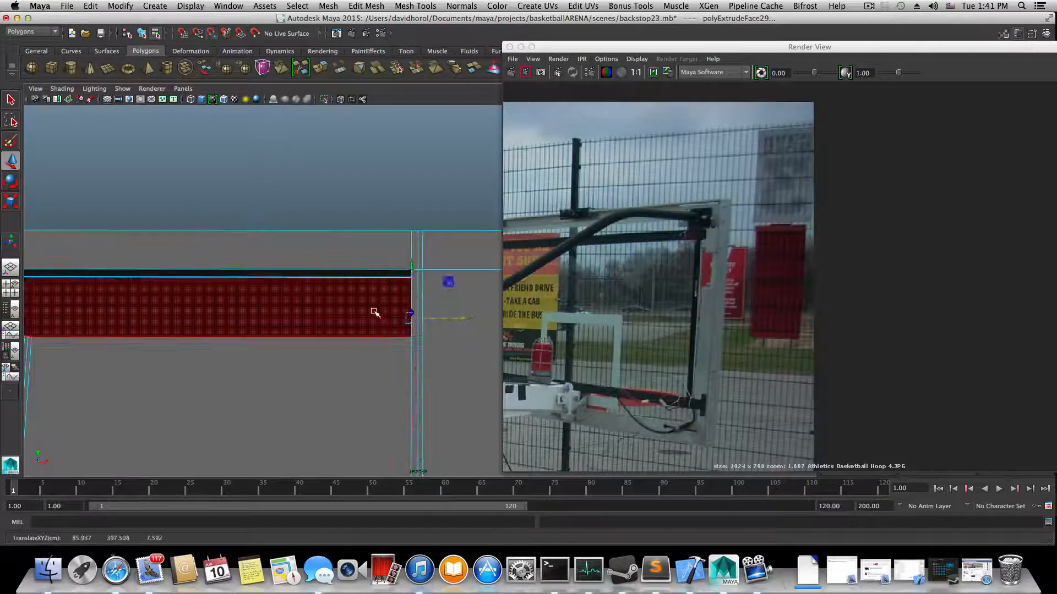
pyautogui.keyDown('alt'); pyautogui.moveTo(372, 312); pyautogui.dragTo(417, 345); pyautogui.keyUp('alt')
# - Extrude the faces again and pull them along X to 78.758, across the opening to the top rail's next group of vertical edges
pyautogui.click(322, 69)
pyautogui.press('w')
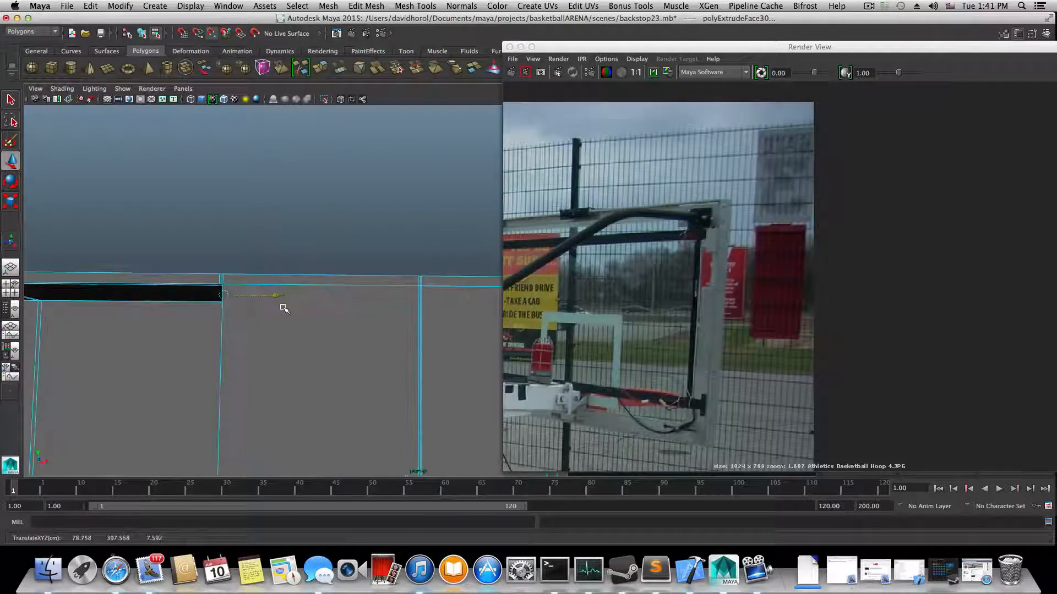
pyautogui.keyDown('alt'); pyautogui.moveTo(278, 315); pyautogui.dragTo(429, 266); pyautogui.keyUp('alt')
pyautogui.keyDown('alt'); pyautogui.moveTo(429, 336); pyautogui.dragTo(355, 355, button='middle'); pyautogui.keyUp('alt')
pyautogui.keyDown('alt'); pyautogui.moveTo(355, 355); pyautogui.dragTo(366, 361, button='right'); pyautogui.keyUp('alt')
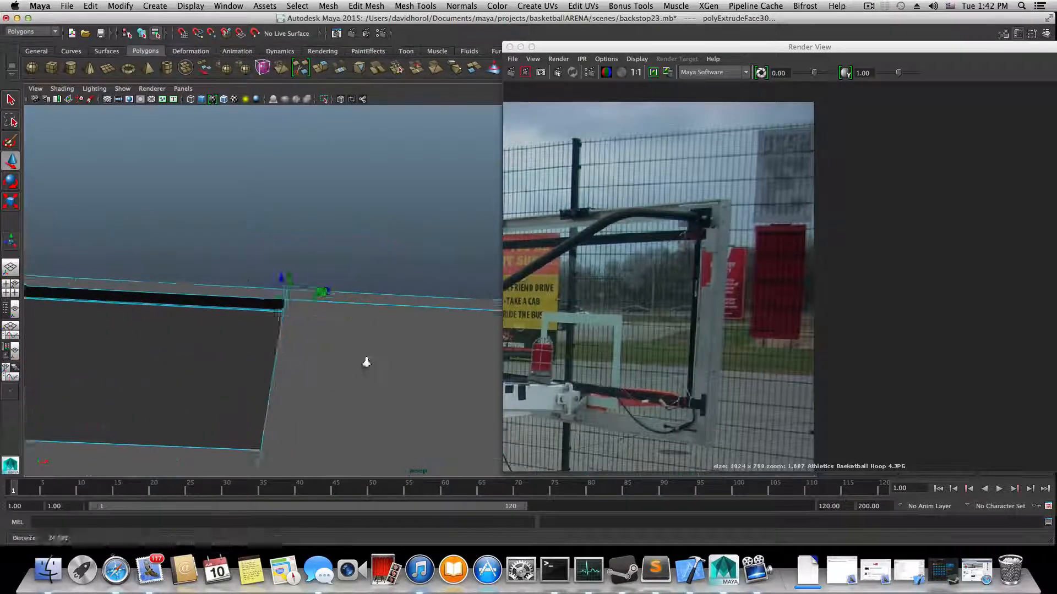
pyautogui.keyDown('alt'); pyautogui.moveTo(366, 361); pyautogui.dragTo(368, 349, button='middle'); pyautogui.keyUp('alt')
pyautogui.keyDown('alt'); pyautogui.moveTo(368, 349); pyautogui.dragTo(397, 374, button='right'); pyautogui.keyUp('alt')
pyautogui.keyDown('alt'); pyautogui.moveTo(295, 358); pyautogui.dragTo(400, 382, button='middle'); pyautogui.keyUp('alt')
pyautogui.keyDown('alt'); pyautogui.moveTo(356, 371); pyautogui.dragTo(374, 372, button='right'); pyautogui.keyUp('alt')
pyautogui.keyDown('alt'); pyautogui.moveTo(340, 369); pyautogui.dragTo(372, 373, button='middle'); pyautogui.keyUp('alt')
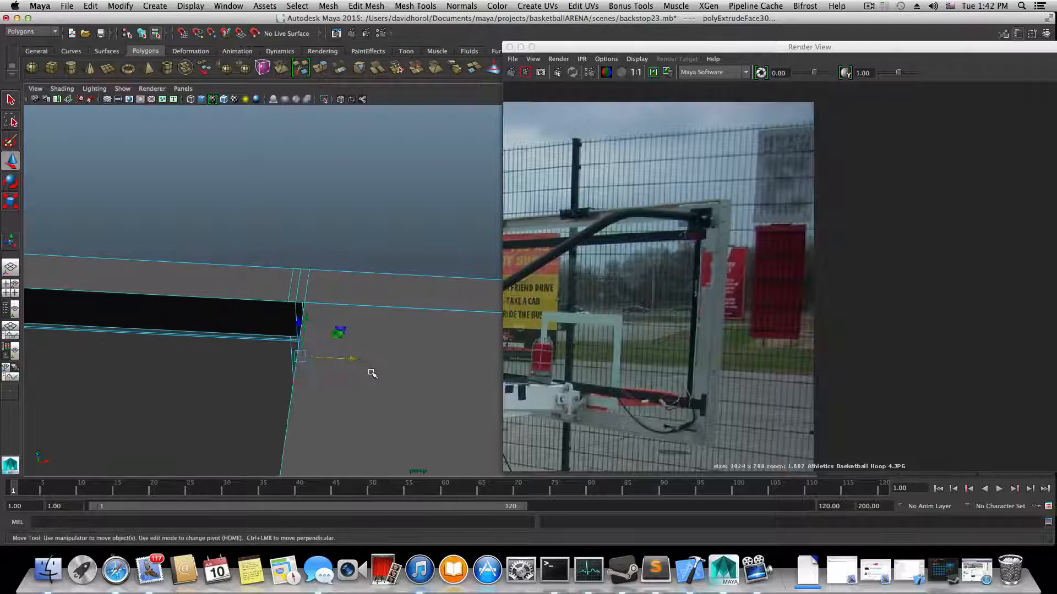
# - Extrude the faces once more with the pivot near the top rail and shift them along X to 78.688, at the group's middle line
pyautogui.click(321, 70)
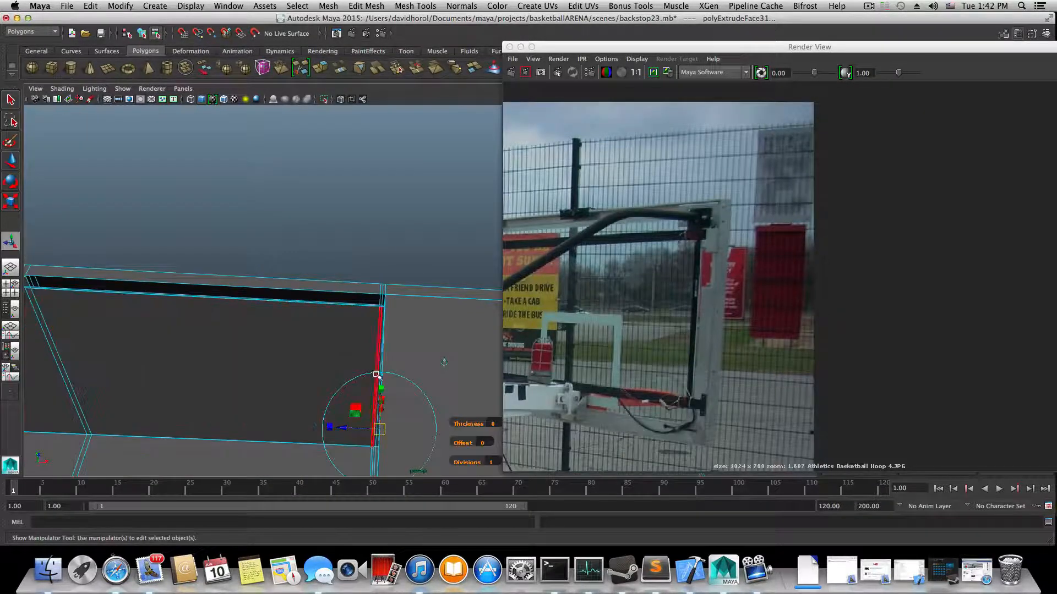
pyautogui.moveTo(381, 409)
pyautogui.mouseDown()
pyautogui.moveTo(396, 439)
pyautogui.moveTo(387, 406)
pyautogui.mouseUp()
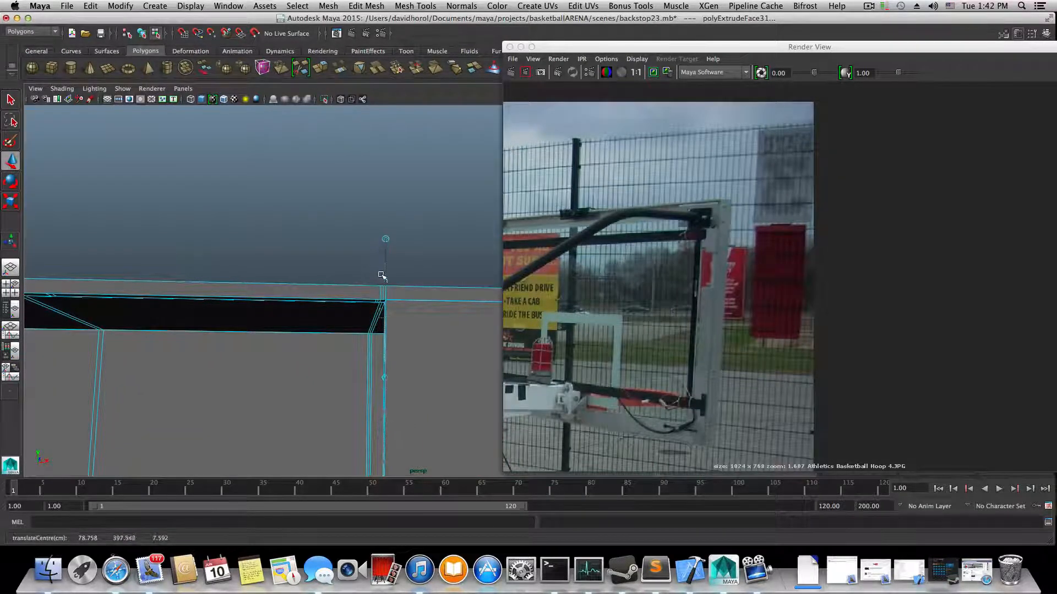
pyautogui.moveTo(377, 340); pyautogui.dragTo(339, 365)
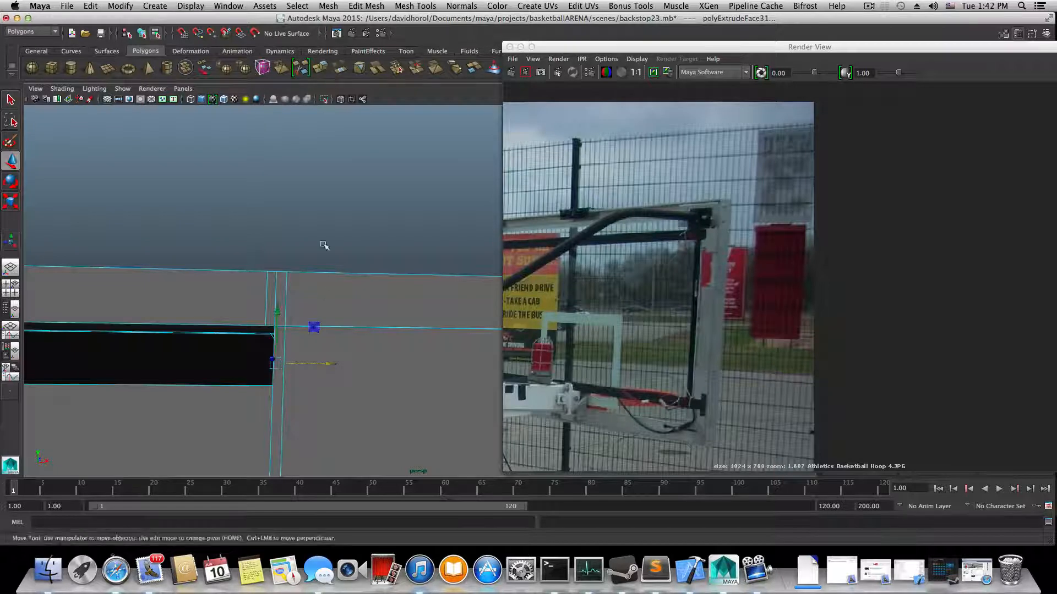
# - Extrude from the middle line with the pivot near the top rail and shift the faces along X to 78.627, at the group's last vertical edge
pyautogui.press('g')
pyautogui.scroll(-10, 318, 328)
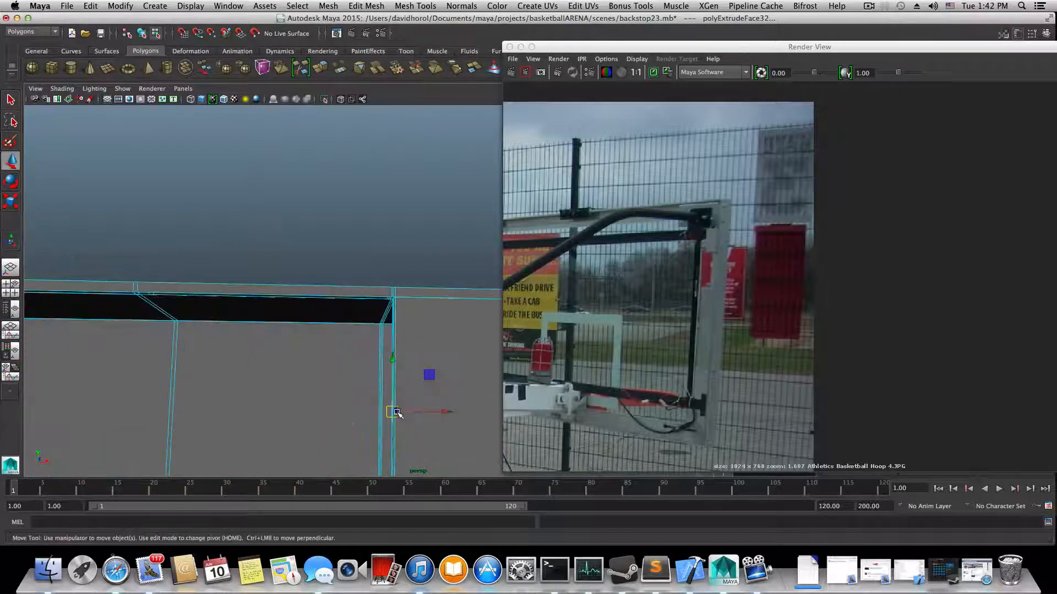
pyautogui.press('Home')
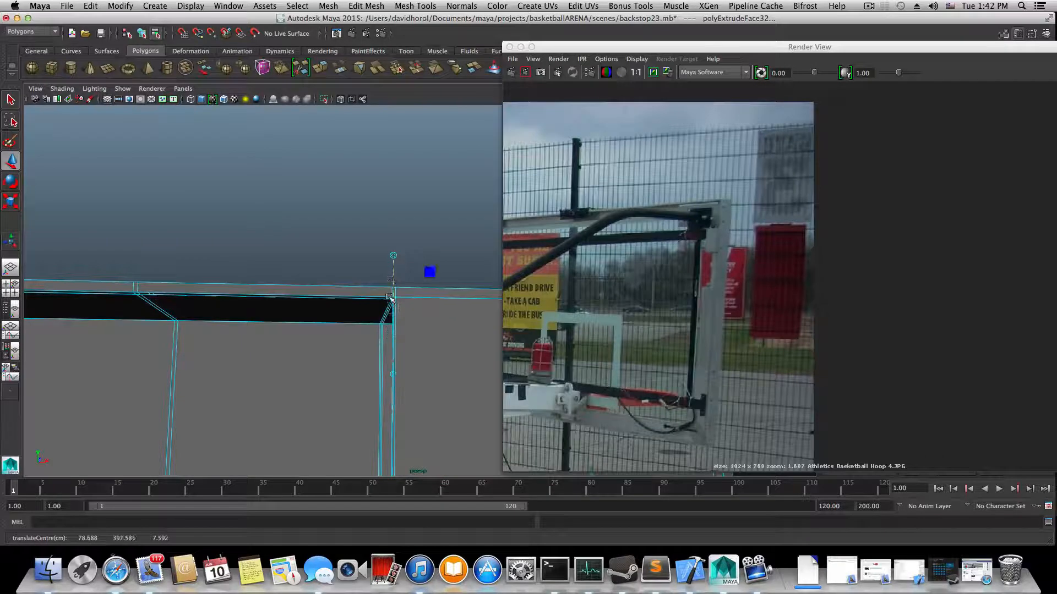
pyautogui.scroll(10, 404, 340)
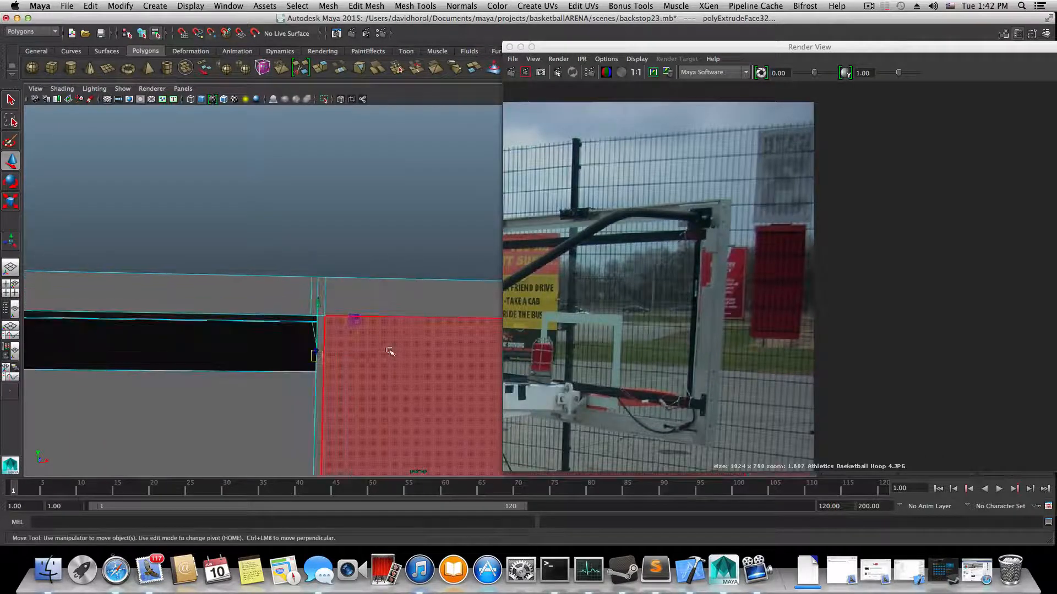
pyautogui.moveTo(377, 353); pyautogui.dragTo(369, 357)
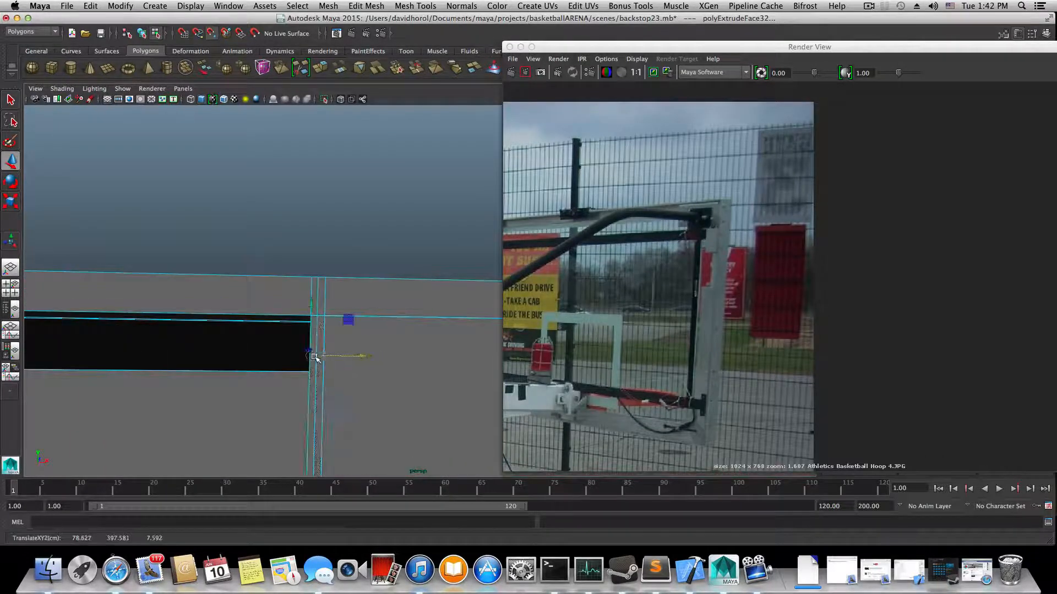
# - Extrude the faces from the group's last edge, place their pivot near the top rail and pull them along X to 69.506 across the opening
pyautogui.hotkey('ctrl', 'e')
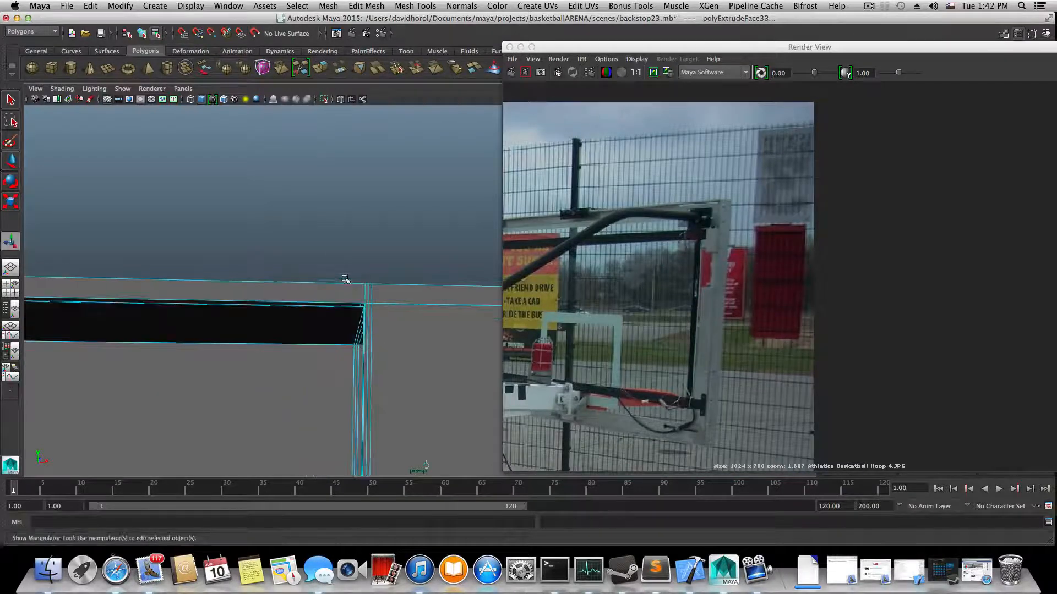
pyautogui.press('w')
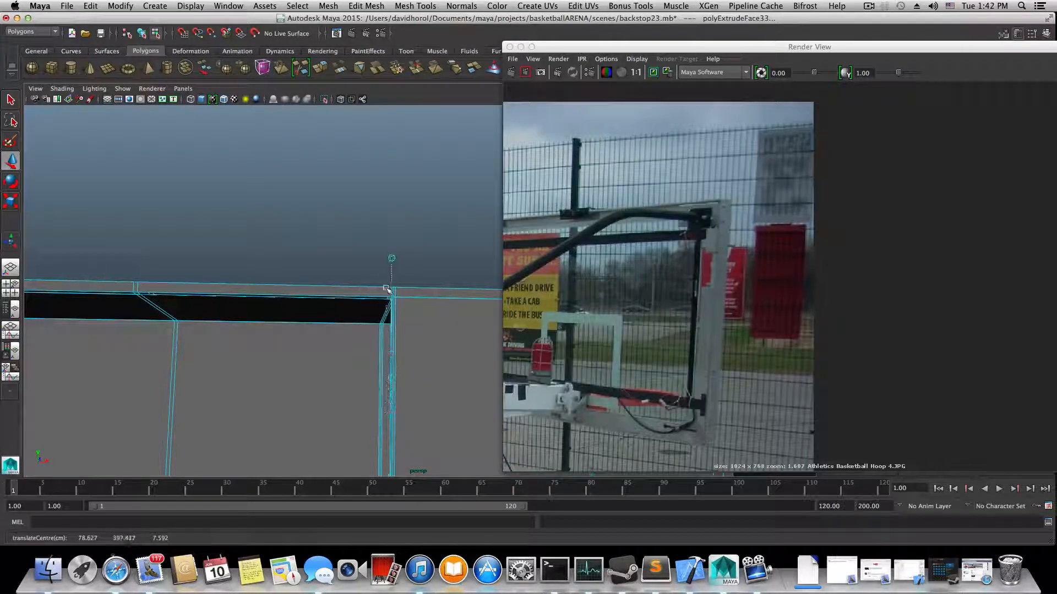
pyautogui.scroll(5, 405, 354)
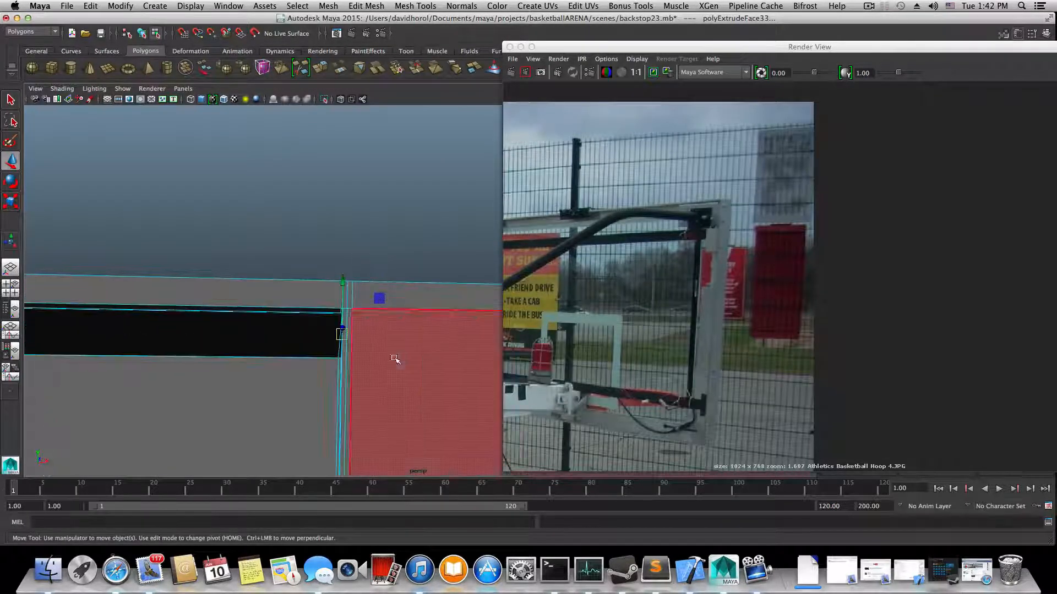
pyautogui.keyDown('alt'); pyautogui.moveTo(308, 370); pyautogui.dragTo(443, 347, button='middle'); pyautogui.keyUp('alt')
pyautogui.keyDown('alt'); pyautogui.moveTo(444, 347); pyautogui.dragTo(248, 352, button='right'); pyautogui.keyUp('alt')
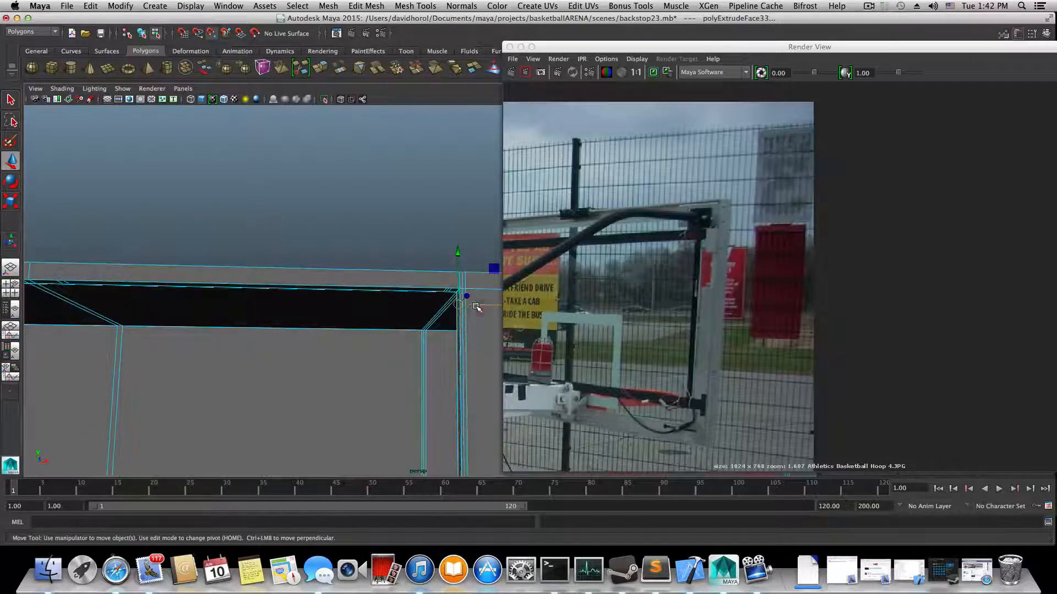
pyautogui.moveTo(291, 308); pyautogui.dragTo(213, 318)
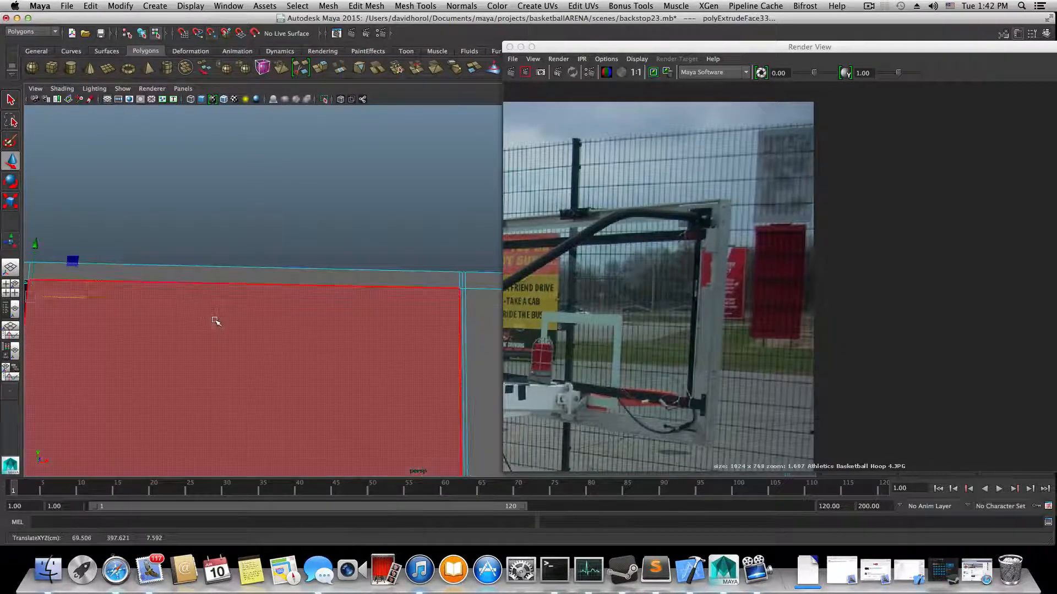
# - Check up close how the pulled faces line up with the vertical edges in the top rail
pyautogui.keyDown('alt'); pyautogui.moveTo(230, 333); pyautogui.dragTo(355, 319, button='middle'); pyautogui.keyUp('alt')
pyautogui.keyDown('alt'); pyautogui.moveTo(236, 334); pyautogui.dragTo(276, 338); pyautogui.keyUp('alt')
pyautogui.keyDown('alt'); pyautogui.moveTo(226, 314); pyautogui.dragTo(392, 341, button='right'); pyautogui.keyUp('alt')
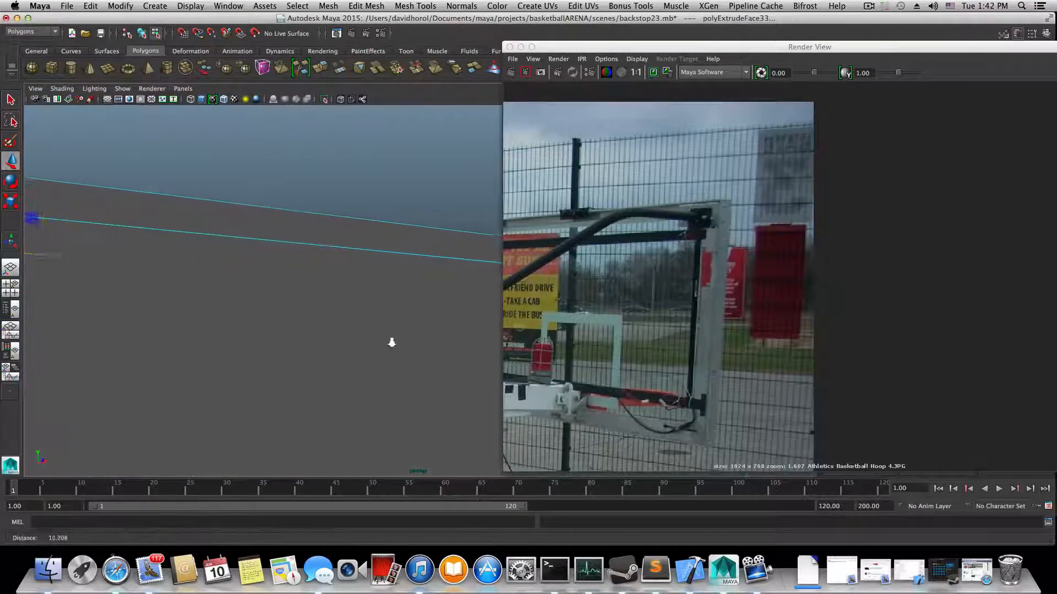
pyautogui.keyDown('alt'); pyautogui.moveTo(234, 330); pyautogui.dragTo(392, 351, button='middle'); pyautogui.keyUp('alt')
pyautogui.keyDown('alt'); pyautogui.moveTo(250, 329); pyautogui.dragTo(297, 323); pyautogui.keyUp('alt')
pyautogui.keyDown('alt'); pyautogui.moveTo(242, 315); pyautogui.dragTo(363, 364, button='middle'); pyautogui.keyUp('alt')
pyautogui.keyDown('alt'); pyautogui.moveTo(275, 333); pyautogui.dragTo(383, 359, button='right'); pyautogui.keyUp('alt')
pyautogui.keyDown('alt'); pyautogui.moveTo(283, 333); pyautogui.dragTo(347, 363, button='middle'); pyautogui.keyUp('alt')
# - Inspect the extruded sections and the corner of the backboard mesh from inside and underneath, with vertex selection enabled
pyautogui.keyDown('alt'); pyautogui.moveTo(347, 363); pyautogui.dragTo(15, 256); pyautogui.keyUp('alt')
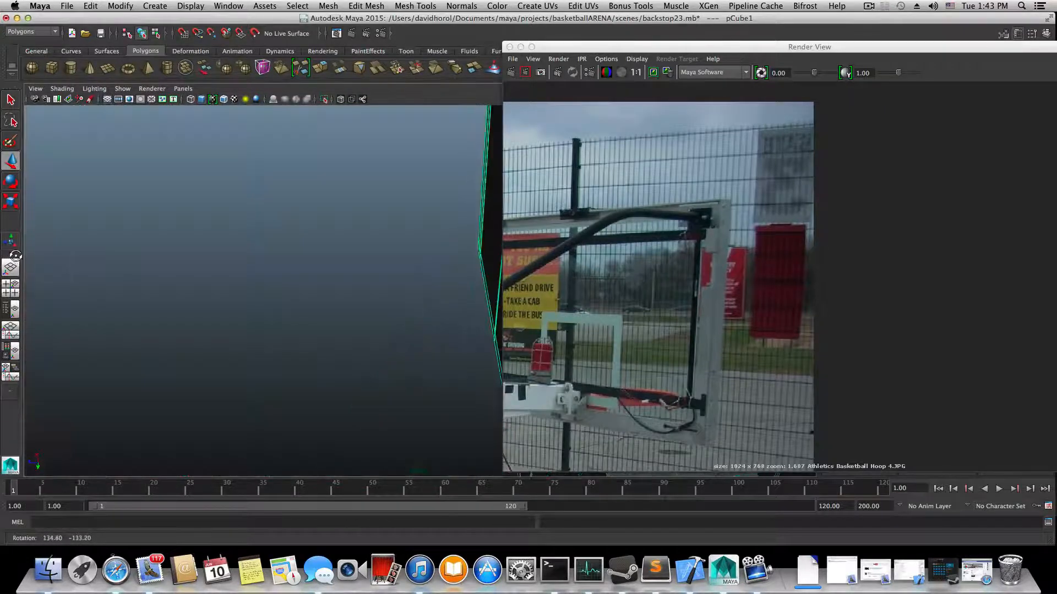
pyautogui.keyDown('alt'); pyautogui.moveTo(324, 340); pyautogui.dragTo(97, 280, button='middle'); pyautogui.keyUp('alt')
pyautogui.keyDown('alt'); pyautogui.moveTo(309, 364); pyautogui.dragTo(311, 372); pyautogui.keyUp('alt')
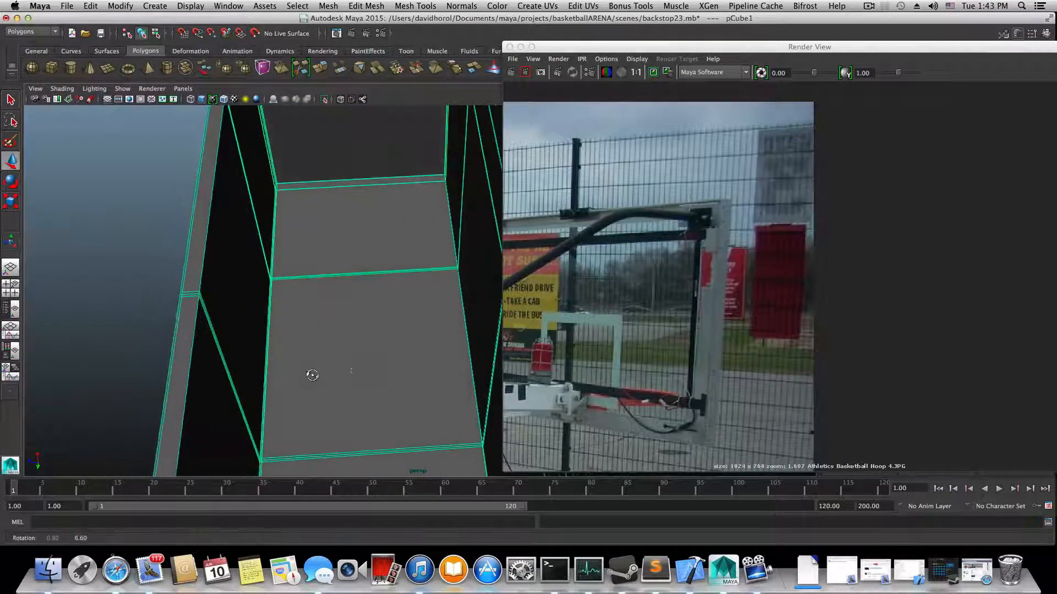
pyautogui.keyDown('alt'); pyautogui.moveTo(311, 372); pyautogui.dragTo(136, 356, button='right'); pyautogui.keyUp('alt')
pyautogui.keyDown('alt'); pyautogui.moveTo(360, 392); pyautogui.dragTo(316, 398, button='right'); pyautogui.keyUp('alt')
pyautogui.keyDown('alt'); pyautogui.moveTo(321, 401); pyautogui.dragTo(315, 355, button='middle'); pyautogui.keyUp('alt')
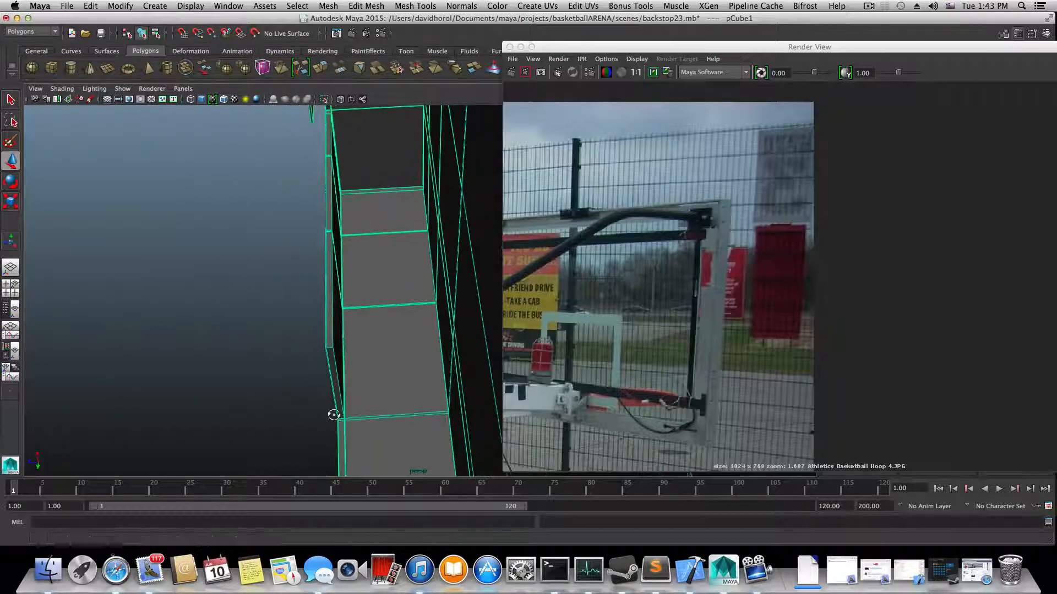
pyautogui.moveTo(334, 415)
pyautogui.keyDown('alt'); pyautogui.mouseDown()
pyautogui.moveTo(326, 408)
pyautogui.moveTo(335, 398)
pyautogui.mouseUp(); pyautogui.keyUp('alt')
pyautogui.moveTo(354, 321); pyautogui.dragTo(321, 333, button='right')
pyautogui.keyDown('alt'); pyautogui.moveTo(347, 402); pyautogui.dragTo(352, 369); pyautogui.keyUp('alt')
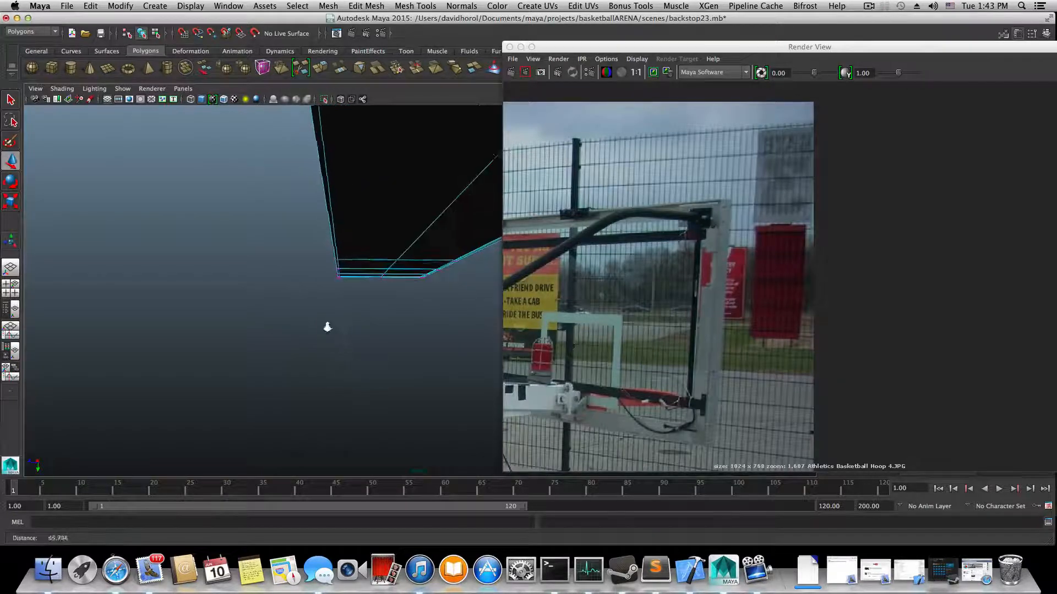
pyautogui.keyDown('alt'); pyautogui.moveTo(327, 327); pyautogui.dragTo(229, 350); pyautogui.keyUp('alt')
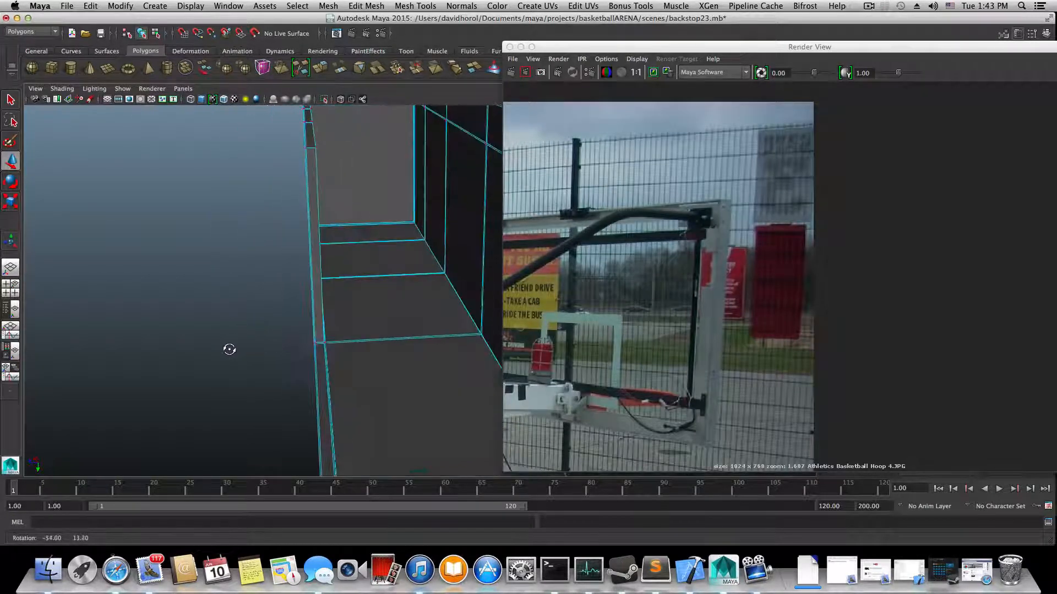
pyautogui.keyDown('alt'); pyautogui.moveTo(310, 329); pyautogui.dragTo(290, 343); pyautogui.keyUp('alt')
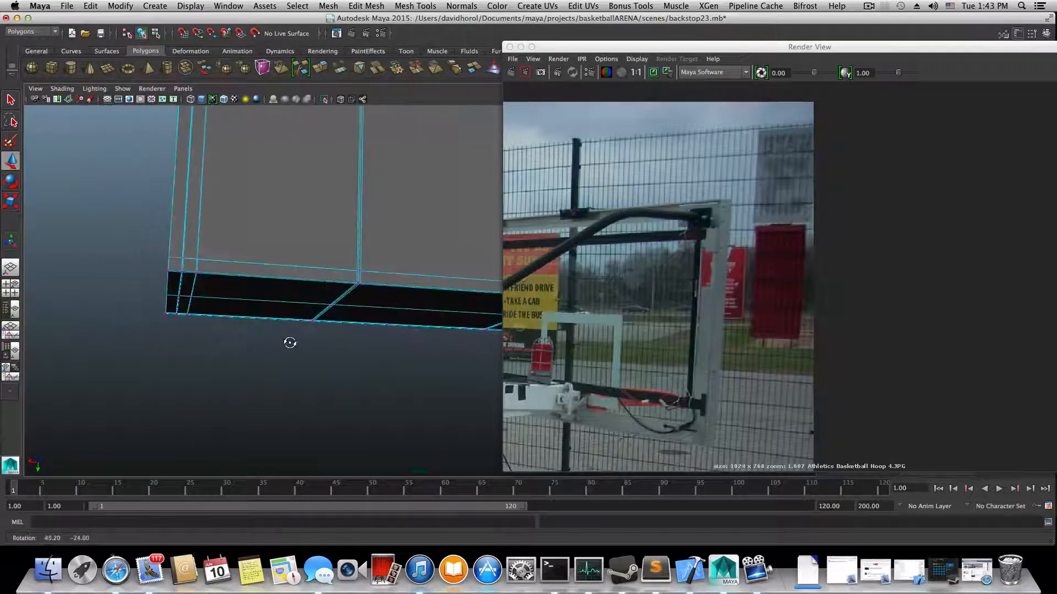
# - Minimize the Render View with the reference photo and turn on X-Ray shading for the viewport
pyautogui.click(521, 47)
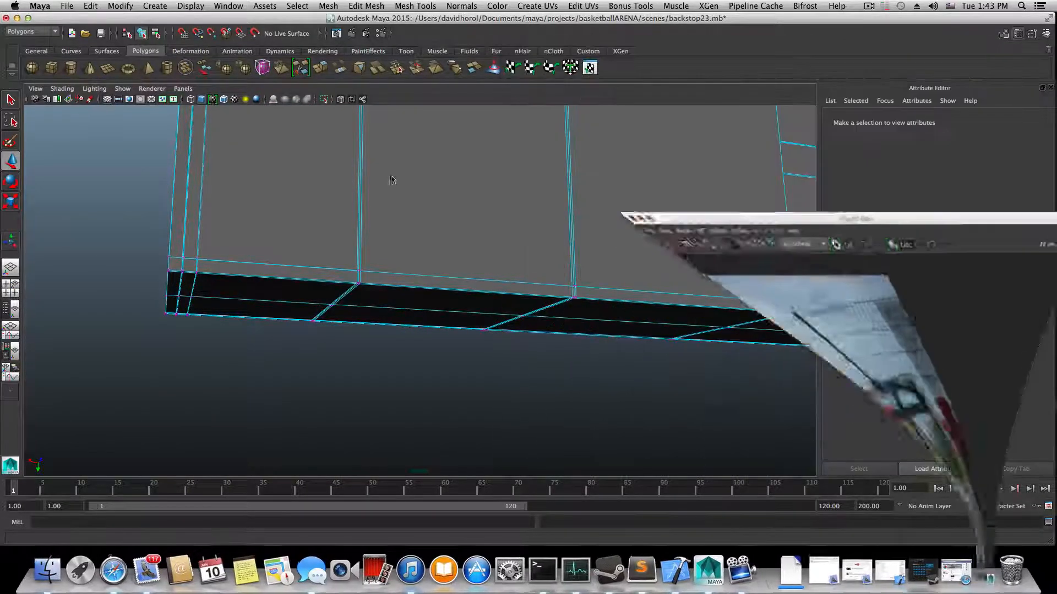
pyautogui.click(58, 88)
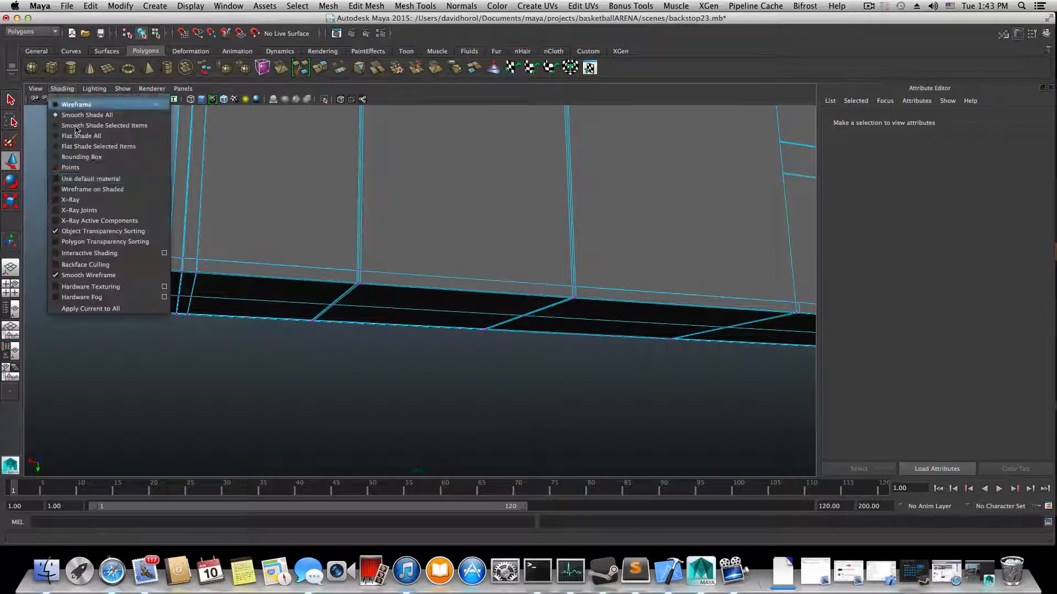
pyautogui.click(86, 201)
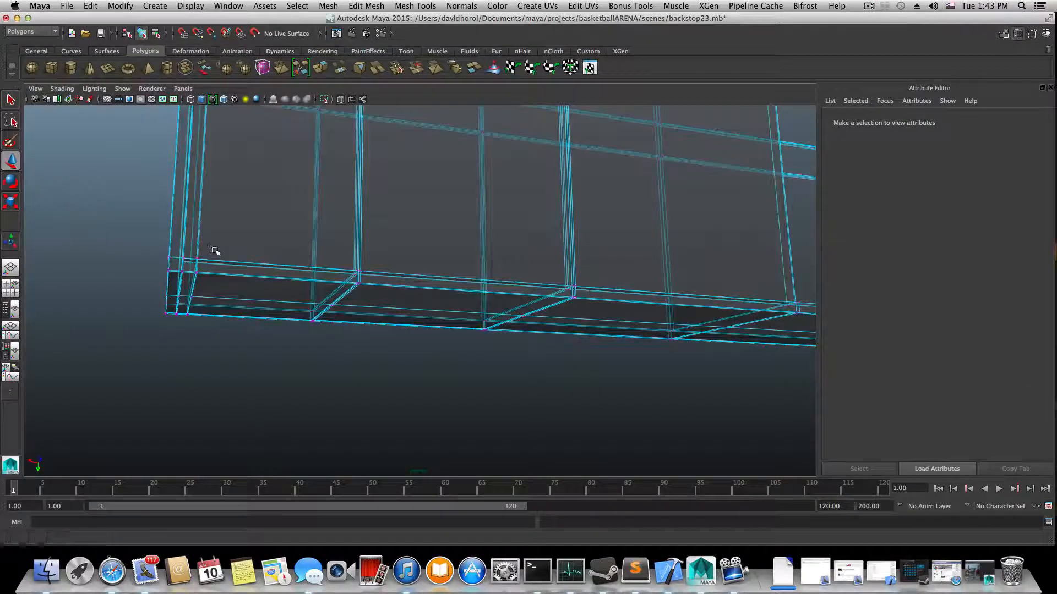
# - Examine the corner's inner faces and overlapping edges through the see-through mesh from several angles
pyautogui.moveTo(213, 253)
pyautogui.keyDown('alt'); pyautogui.mouseDown()
pyautogui.moveTo(184, 233)
pyautogui.moveTo(144, 233)
pyautogui.moveTo(90, 252)
pyautogui.moveTo(85, 272)
pyautogui.mouseUp(); pyautogui.keyUp('alt')
pyautogui.scroll(3, 246, 304)
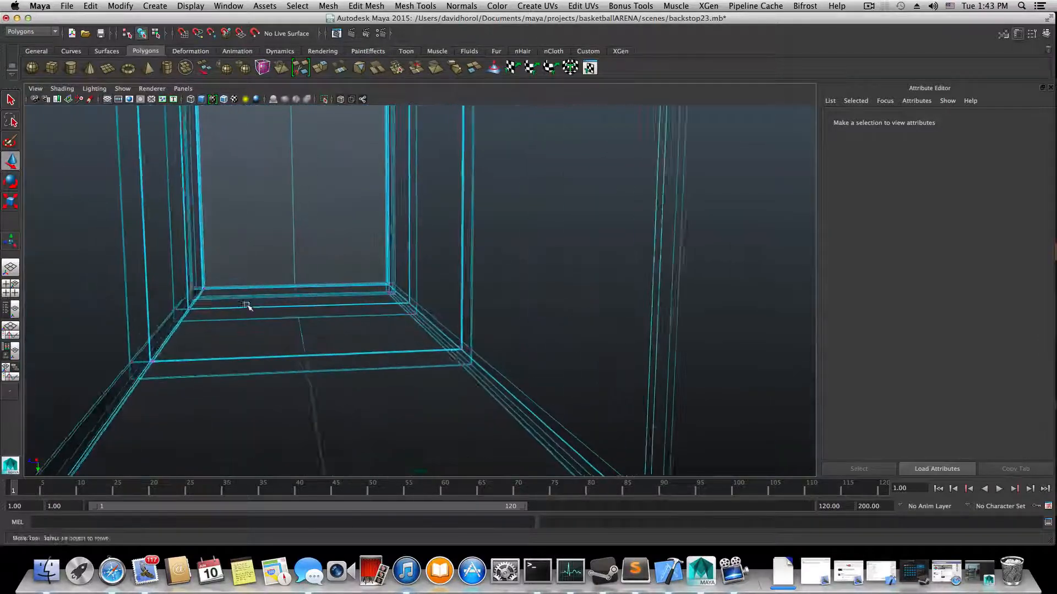
pyautogui.keyDown('alt'); pyautogui.moveTo(245, 304); pyautogui.dragTo(344, 269); pyautogui.keyUp('alt')
pyautogui.moveTo(344, 268); pyautogui.dragTo(321, 333, button='right')
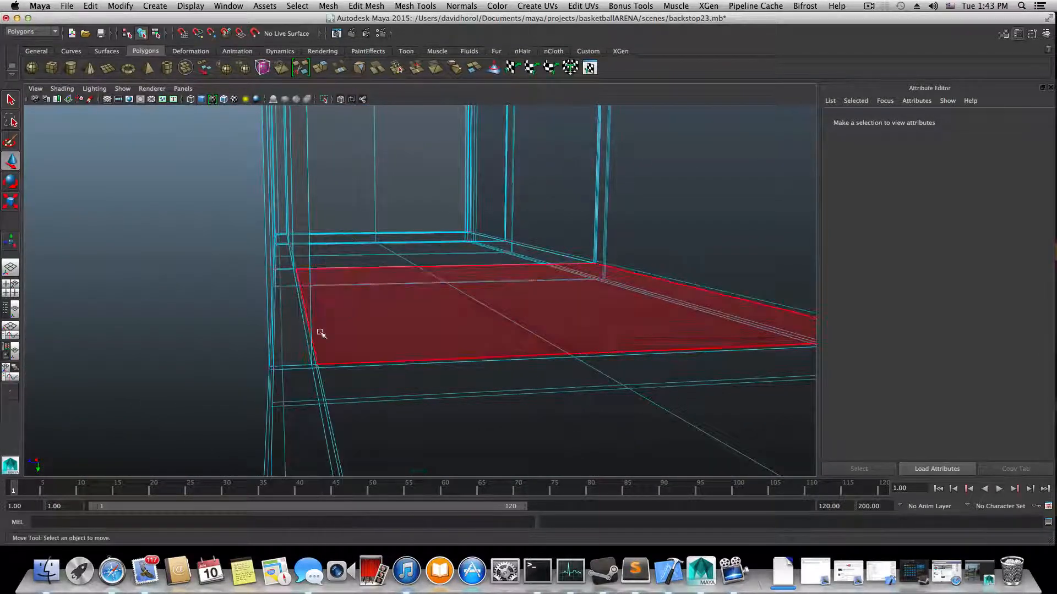
pyautogui.moveTo(295, 354)
pyautogui.keyDown('alt'); pyautogui.mouseDown()
pyautogui.moveTo(286, 347)
pyautogui.moveTo(296, 339)
pyautogui.mouseUp(); pyautogui.keyUp('alt')
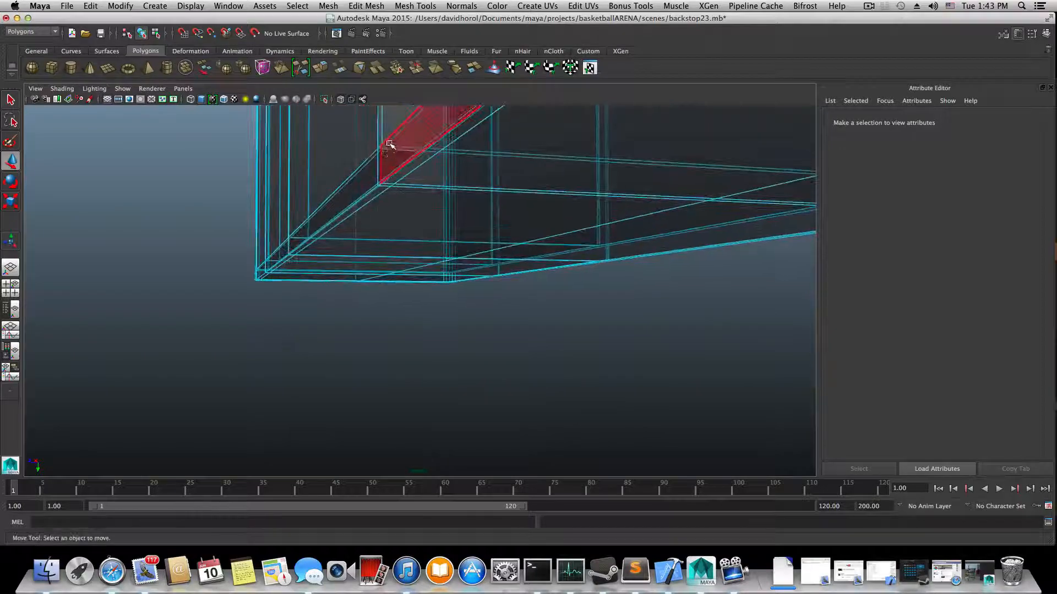
pyautogui.keyDown('alt'); pyautogui.moveTo(384, 176); pyautogui.dragTo(415, 242); pyautogui.keyUp('alt')
pyautogui.keyDown('alt'); pyautogui.moveTo(366, 215); pyautogui.dragTo(405, 235); pyautogui.keyUp('alt')
pyautogui.keyDown('alt'); pyautogui.moveTo(406, 236); pyautogui.dragTo(482, 248, button='right'); pyautogui.keyUp('alt')
pyautogui.keyDown('alt'); pyautogui.moveTo(483, 248); pyautogui.dragTo(448, 254); pyautogui.keyUp('alt')
# - Switch to face selection and select the overlapping inner faces at the backboard's corner, undoing the stray picks
pyautogui.rightClick(463, 220)
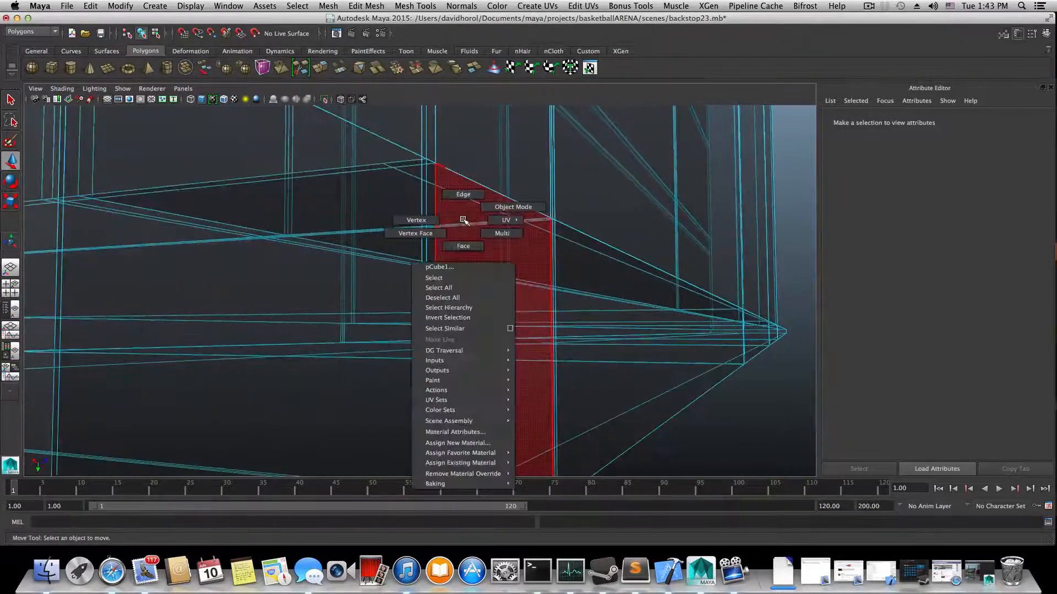
pyautogui.moveTo(464, 245); pyautogui.dragTo(485, 249, button='right')
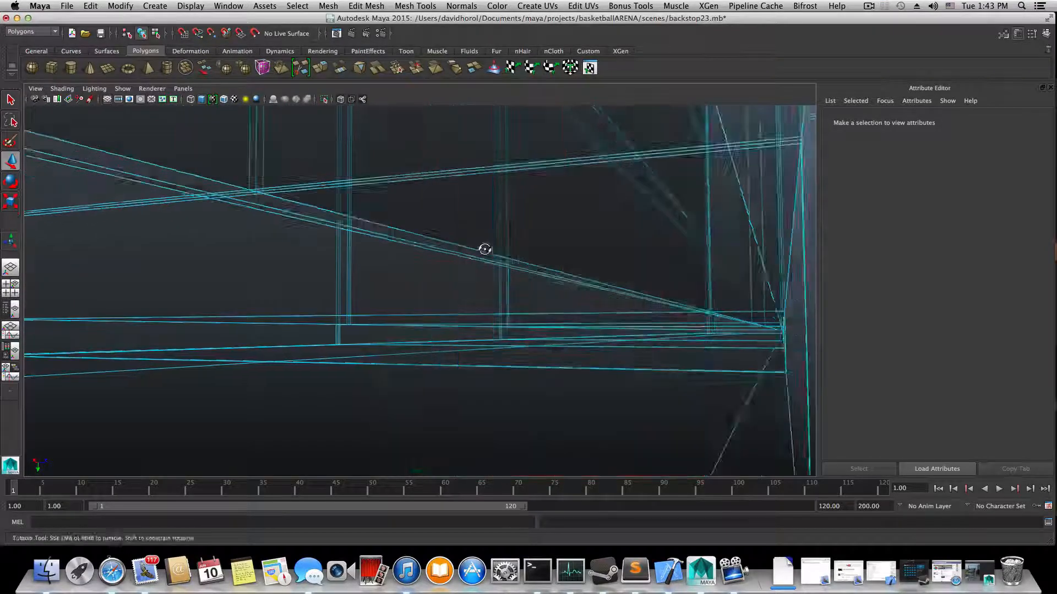
pyautogui.keyDown('alt'); pyautogui.moveTo(485, 248); pyautogui.dragTo(510, 251); pyautogui.keyUp('alt')
pyautogui.moveTo(511, 251)
pyautogui.keyDown('alt'); pyautogui.mouseDown(button='middle')
pyautogui.moveTo(528, 238)
pyautogui.moveTo(497, 261)
pyautogui.mouseUp(button='middle'); pyautogui.keyUp('alt')
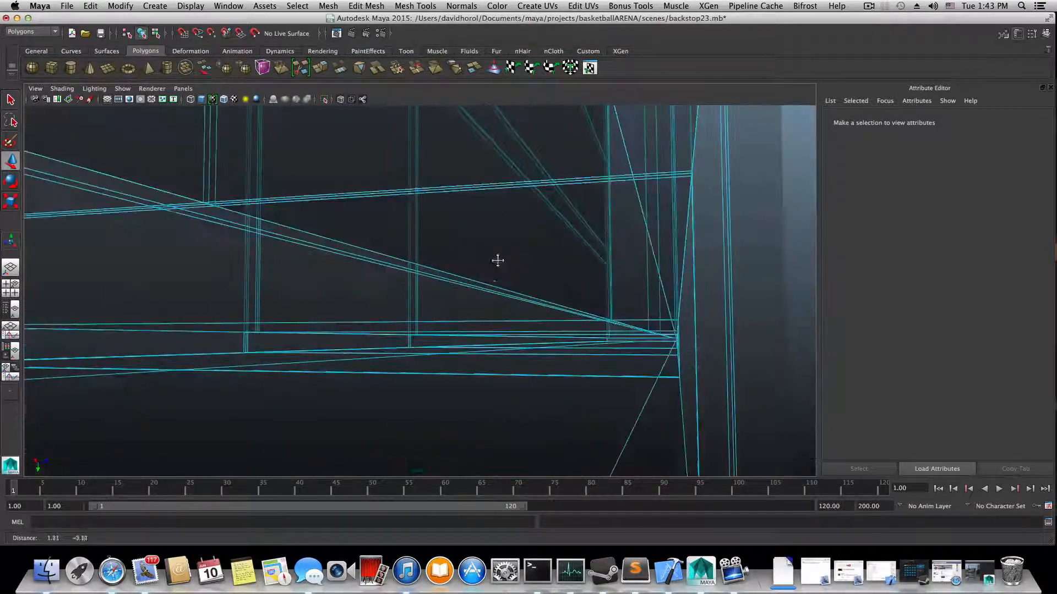
pyautogui.click(537, 237)
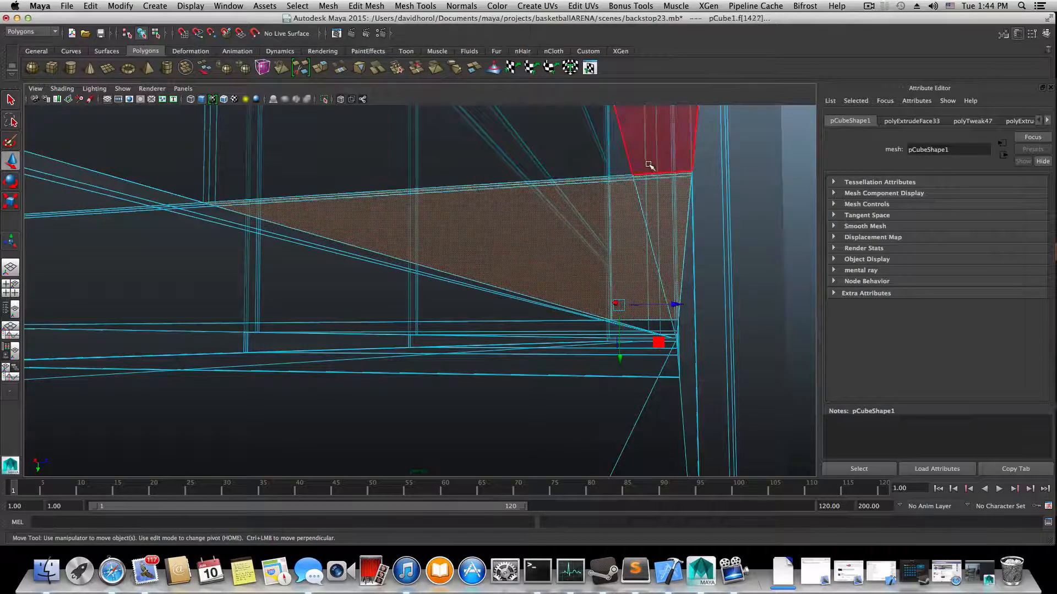
pyautogui.keyDown('alt'); pyautogui.moveTo(647, 177); pyautogui.dragTo(613, 229); pyautogui.keyUp('alt')
pyautogui.keyDown('alt'); pyautogui.moveTo(613, 229); pyautogui.dragTo(614, 235, button='middle'); pyautogui.keyUp('alt')
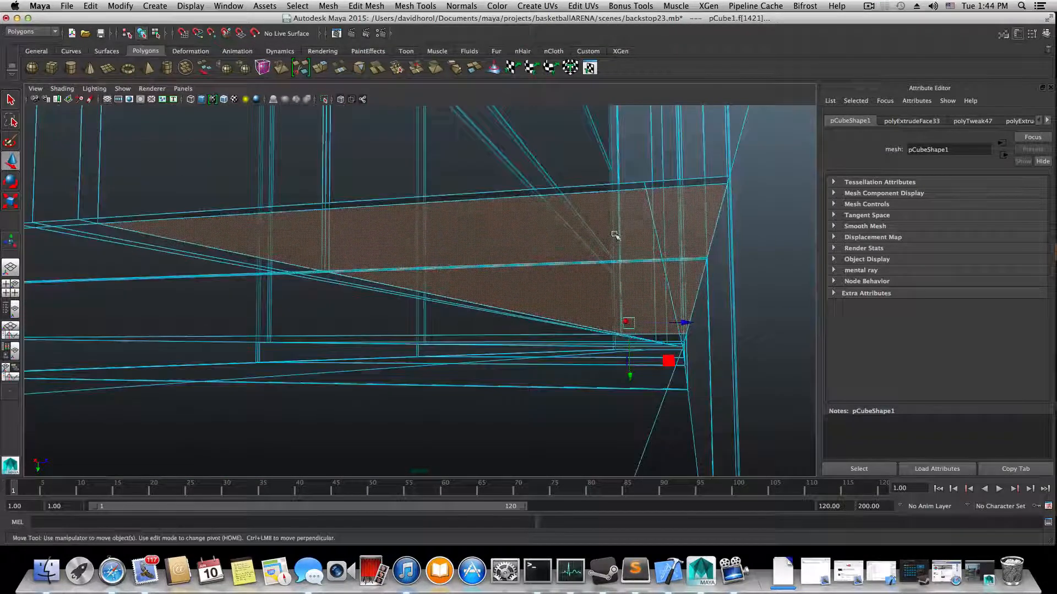
pyautogui.press('super+z')
pyautogui.press('super+z')
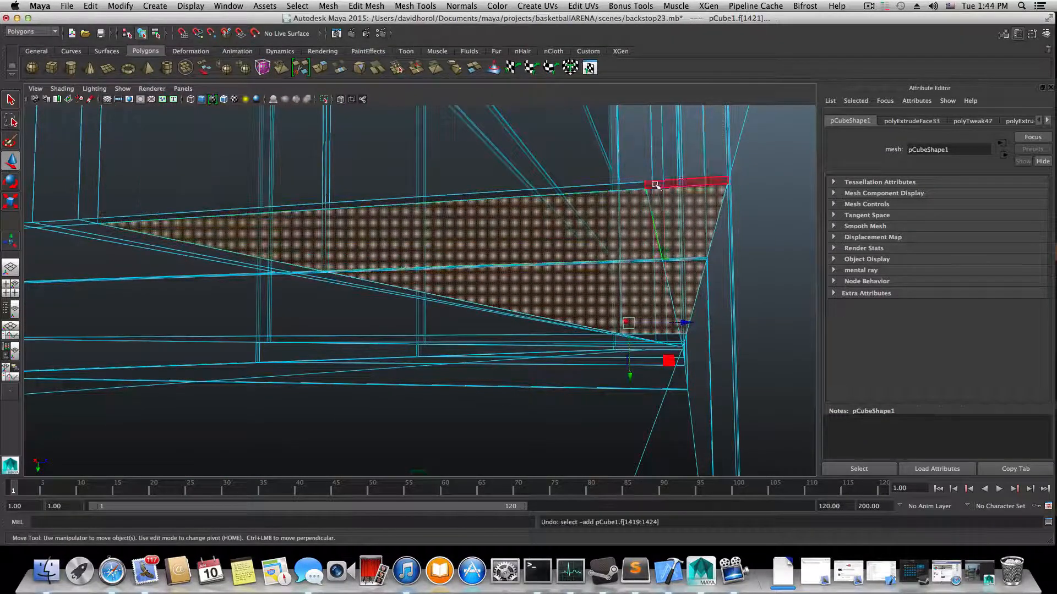
# - Add the neighbouring inner faces along the rail and beside the corner to the face selection
pyautogui.keyDown('alt'); pyautogui.moveTo(620, 189); pyautogui.dragTo(467, 279); pyautogui.keyUp('alt')
pyautogui.keyDown('alt'); pyautogui.moveTo(416, 285); pyautogui.dragTo(282, 295, button='middle'); pyautogui.keyUp('alt')
pyautogui.keyDown('alt'); pyautogui.moveTo(282, 295); pyautogui.dragTo(429, 307, button='right'); pyautogui.keyUp('alt')
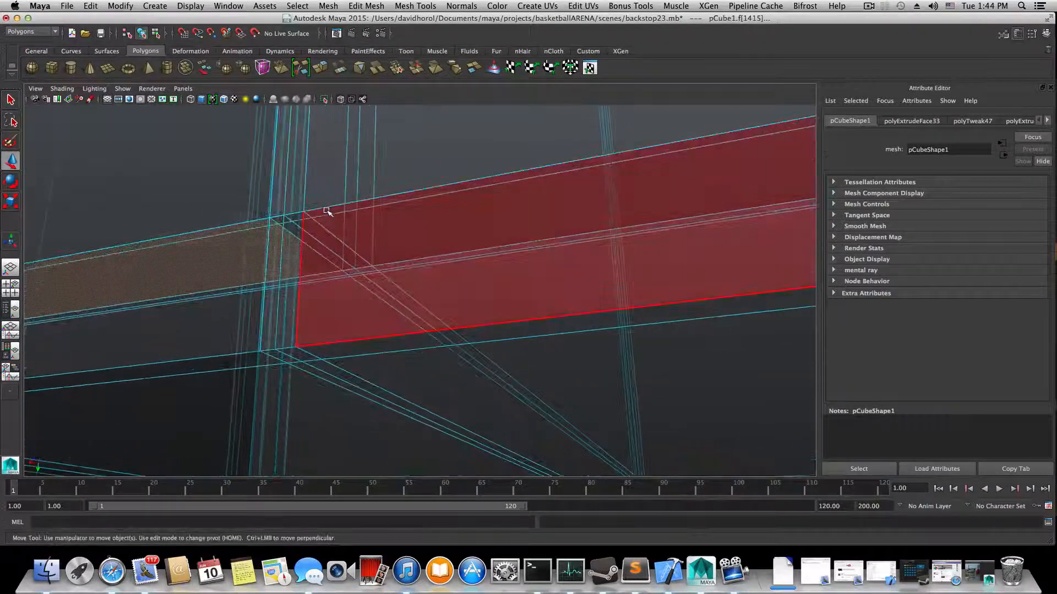
pyautogui.keyDown('alt'); pyautogui.moveTo(355, 224); pyautogui.dragTo(348, 271); pyautogui.keyUp('alt')
pyautogui.keyDown('alt'); pyautogui.moveTo(348, 271); pyautogui.dragTo(445, 248, button='middle'); pyautogui.keyUp('alt')
pyautogui.keyDown('alt'); pyautogui.moveTo(444, 248); pyautogui.dragTo(347, 286); pyautogui.keyUp('alt')
pyautogui.keyDown('shift'); pyautogui.click(144, 280); pyautogui.keyUp('shift')
pyautogui.keyDown('alt'); pyautogui.moveTo(346, 286); pyautogui.dragTo(274, 222, button='right'); pyautogui.keyUp('alt')
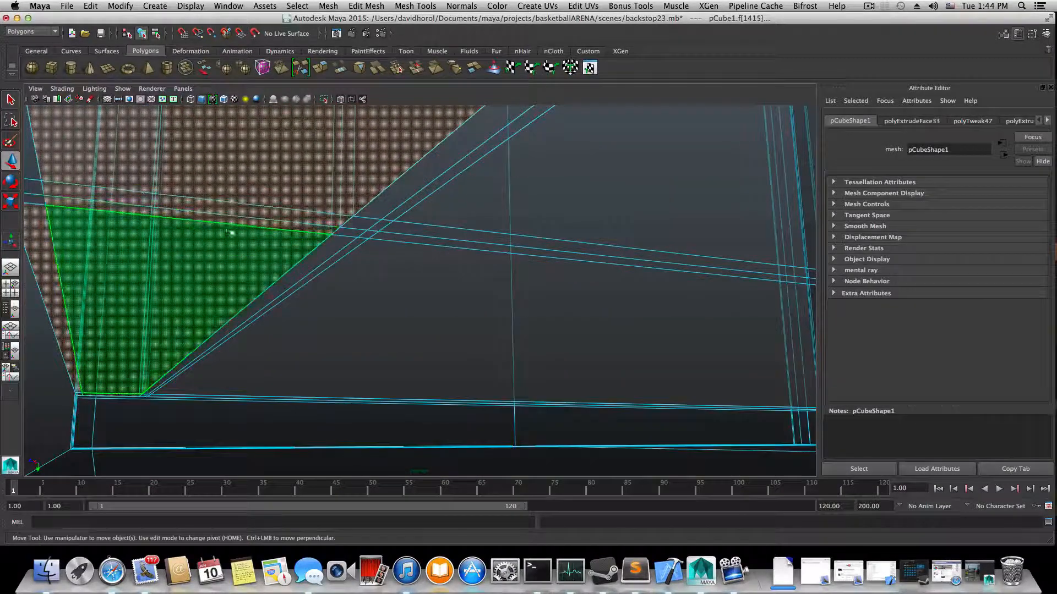
# - Extend the face selection with the remaining small inner faces between the corner's edge loops
pyautogui.keyDown('alt'); pyautogui.moveTo(232, 233); pyautogui.dragTo(134, 232); pyautogui.keyUp('alt')
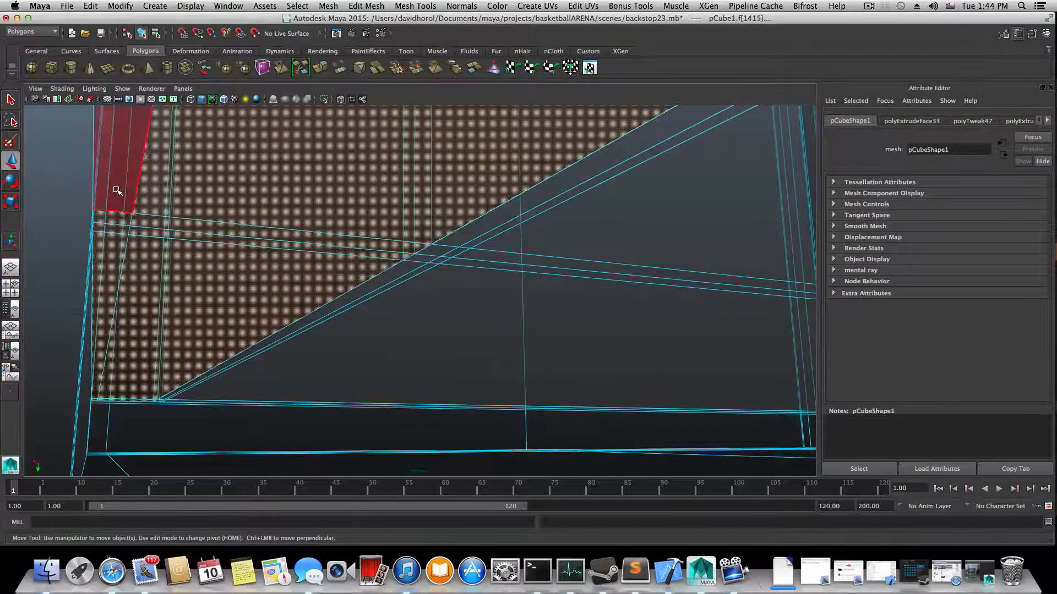
pyautogui.keyDown('alt'); pyautogui.moveTo(304, 260); pyautogui.dragTo(353, 275); pyautogui.keyUp('alt')
pyautogui.keyDown('alt'); pyautogui.moveTo(352, 275); pyautogui.dragTo(292, 319, button='middle'); pyautogui.keyUp('alt')
pyautogui.keyDown('alt'); pyautogui.moveTo(393, 308); pyautogui.dragTo(170, 325); pyautogui.keyUp('alt')
pyautogui.keyDown('alt'); pyautogui.moveTo(451, 297); pyautogui.dragTo(414, 313, button='middle'); pyautogui.keyUp('alt')
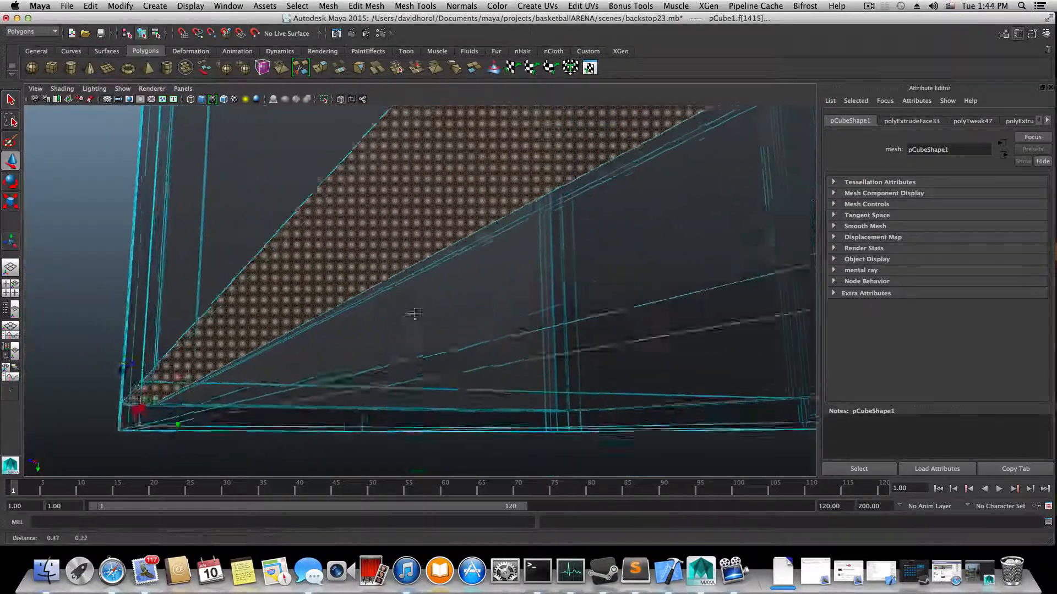
pyautogui.keyDown('alt'); pyautogui.moveTo(416, 314); pyautogui.dragTo(514, 292); pyautogui.keyUp('alt')
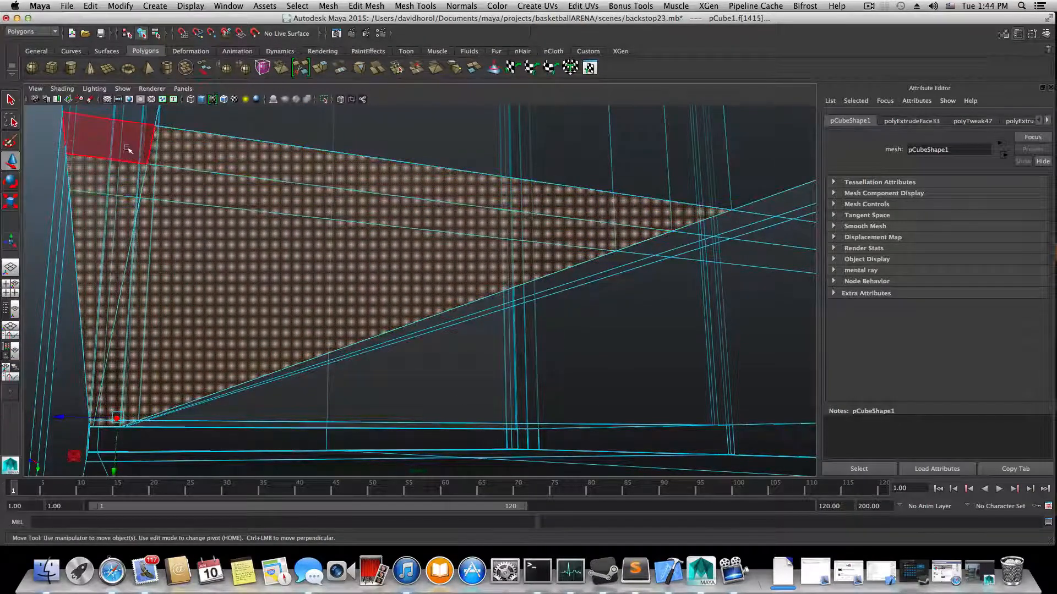
pyautogui.keyDown('alt'); pyautogui.moveTo(467, 189); pyautogui.dragTo(379, 208); pyautogui.keyUp('alt')
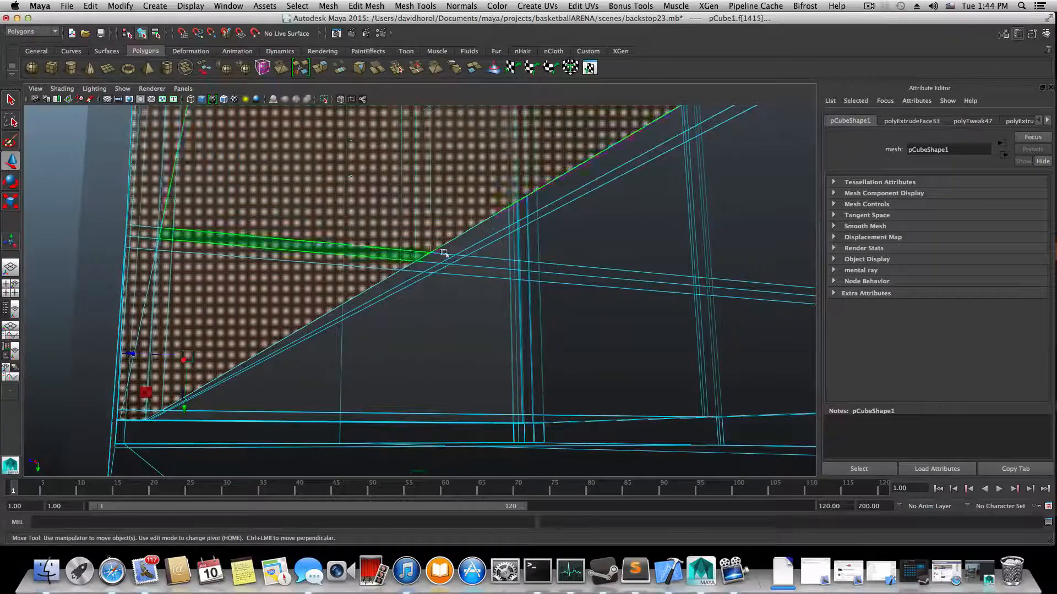
# - Check the selected inner faces along the bottom of the frame and delete them
pyautogui.keyDown('alt'); pyautogui.moveTo(444, 253); pyautogui.dragTo(599, 305); pyautogui.keyUp('alt')
pyautogui.keyDown('alt'); pyautogui.moveTo(599, 304); pyautogui.dragTo(573, 328, button='middle'); pyautogui.keyUp('alt')
pyautogui.keyDown('alt'); pyautogui.moveTo(573, 328); pyautogui.dragTo(634, 328); pyautogui.keyUp('alt')
pyautogui.keyDown('alt'); pyautogui.moveTo(634, 328); pyautogui.dragTo(637, 330, button='middle'); pyautogui.keyUp('alt')
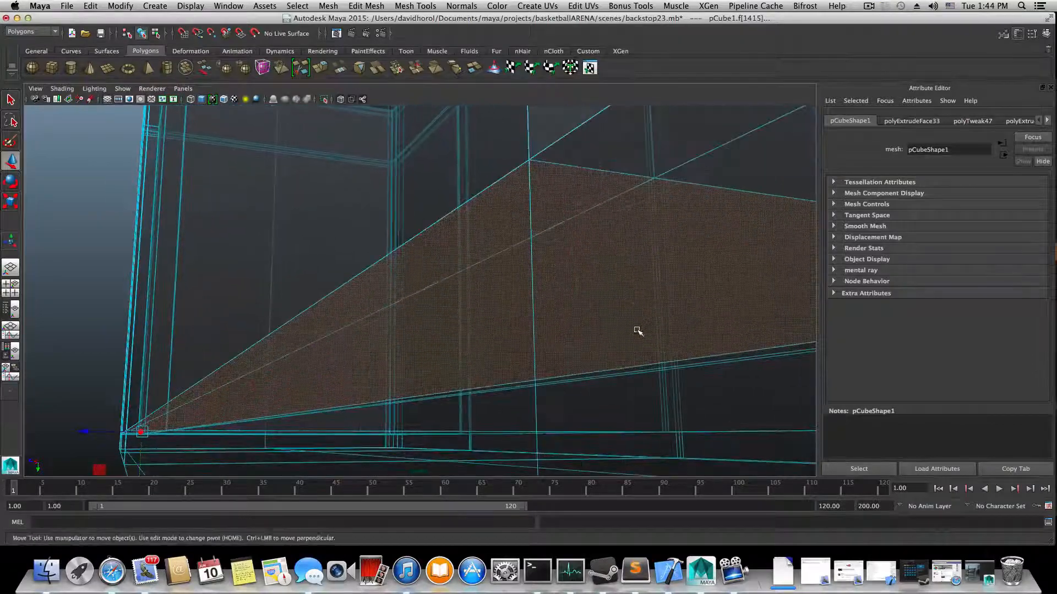
pyautogui.keyDown('alt'); pyautogui.moveTo(637, 330); pyautogui.dragTo(576, 348); pyautogui.keyUp('alt')
pyautogui.keyDown('alt'); pyautogui.moveTo(576, 349); pyautogui.dragTo(488, 309, button='middle'); pyautogui.keyUp('alt')
pyautogui.keyDown('alt'); pyautogui.moveTo(488, 309); pyautogui.dragTo(620, 335); pyautogui.keyUp('alt')
pyautogui.keyDown('alt'); pyautogui.moveTo(620, 335); pyautogui.dragTo(614, 348, button='middle'); pyautogui.keyUp('alt')
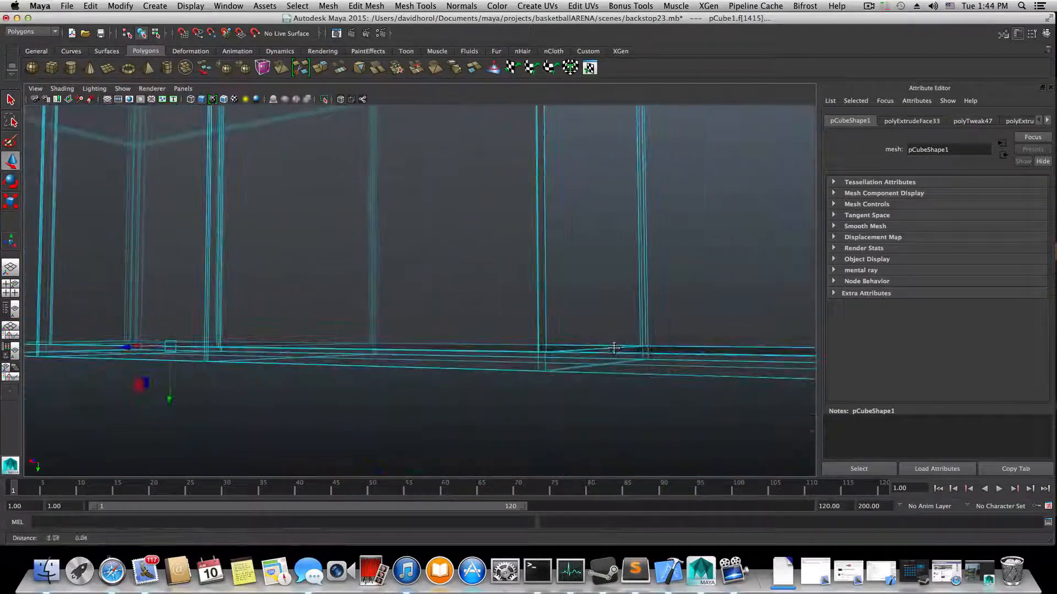
pyautogui.keyDown('alt'); pyautogui.moveTo(614, 349); pyautogui.dragTo(637, 358); pyautogui.keyUp('alt')
pyautogui.keyDown('alt'); pyautogui.moveTo(636, 358); pyautogui.dragTo(526, 330, button='middle'); pyautogui.keyUp('alt')
pyautogui.keyDown('alt'); pyautogui.moveTo(526, 330); pyautogui.dragTo(560, 340, button='right'); pyautogui.keyUp('alt')
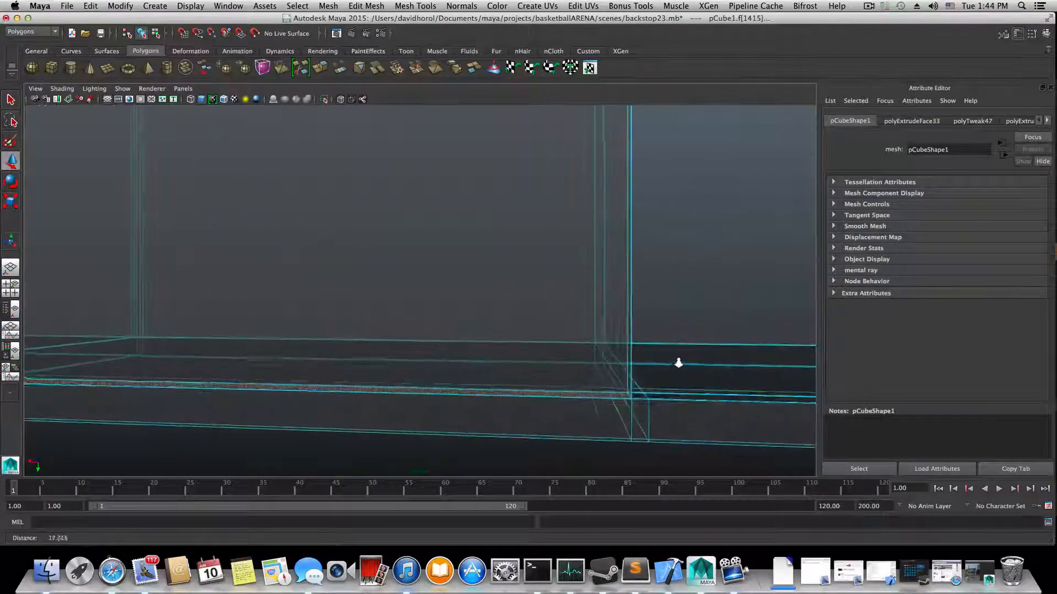
pyautogui.keyDown('alt'); pyautogui.moveTo(516, 349); pyautogui.dragTo(560, 370); pyautogui.keyUp('alt')
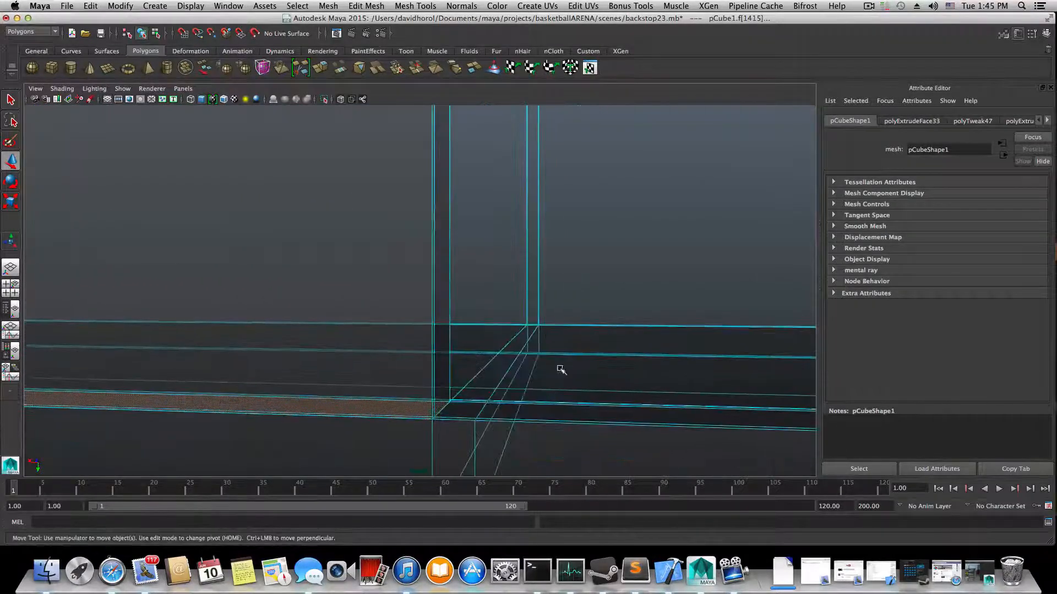
pyautogui.keyDown('alt'); pyautogui.moveTo(520, 395); pyautogui.dragTo(373, 402, button='right'); pyautogui.keyUp('alt')
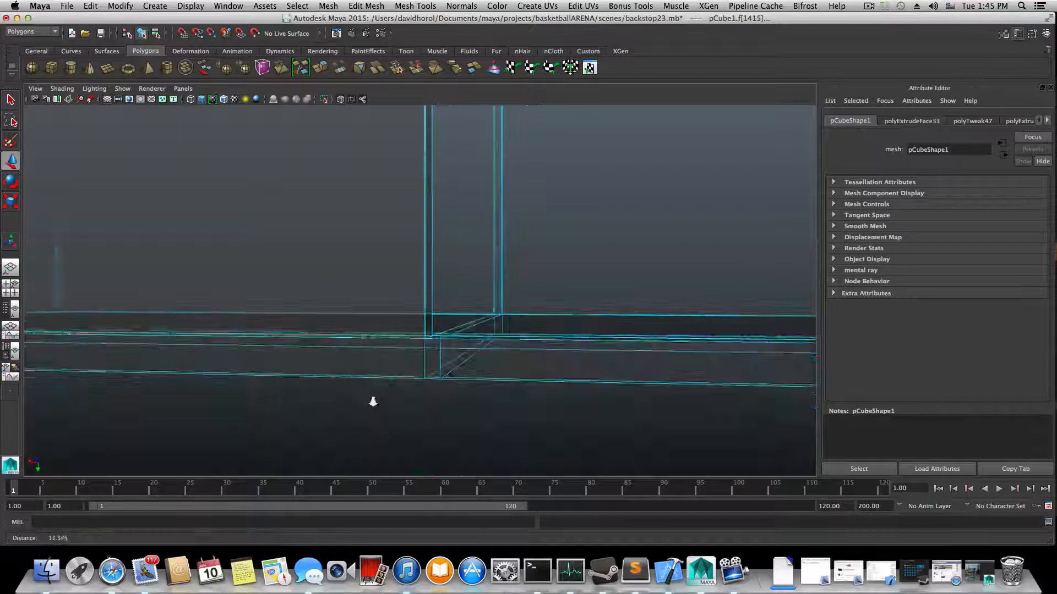
pyautogui.click(312, 391)
# - Inspect the bottom frame and its corner through the see-through mesh for leftover inner faces
pyautogui.keyDown('alt'); pyautogui.moveTo(365, 361); pyautogui.dragTo(574, 429); pyautogui.keyUp('alt')
pyautogui.keyDown('alt'); pyautogui.moveTo(604, 419); pyautogui.dragTo(527, 386, button='middle'); pyautogui.keyUp('alt')
pyautogui.keyDown('alt'); pyautogui.moveTo(527, 386); pyautogui.dragTo(504, 395, button='right'); pyautogui.keyUp('alt')
pyautogui.keyDown('alt'); pyautogui.moveTo(449, 397); pyautogui.dragTo(279, 394); pyautogui.keyUp('alt')
pyautogui.keyDown('alt'); pyautogui.moveTo(279, 394); pyautogui.dragTo(412, 403, button='middle'); pyautogui.keyUp('alt')
pyautogui.moveTo(415, 382)
pyautogui.keyDown('alt'); pyautogui.mouseDown(button='middle')
pyautogui.moveTo(425, 368)
pyautogui.moveTo(412, 381)
pyautogui.mouseUp(button='middle'); pyautogui.keyUp('alt')
pyautogui.keyDown('alt'); pyautogui.moveTo(412, 381); pyautogui.dragTo(361, 347); pyautogui.keyUp('alt')
pyautogui.keyDown('alt'); pyautogui.moveTo(361, 347); pyautogui.dragTo(381, 344, button='middle'); pyautogui.keyUp('alt')
pyautogui.keyDown('alt'); pyautogui.moveTo(382, 344); pyautogui.dragTo(352, 346, button='right'); pyautogui.keyUp('alt')
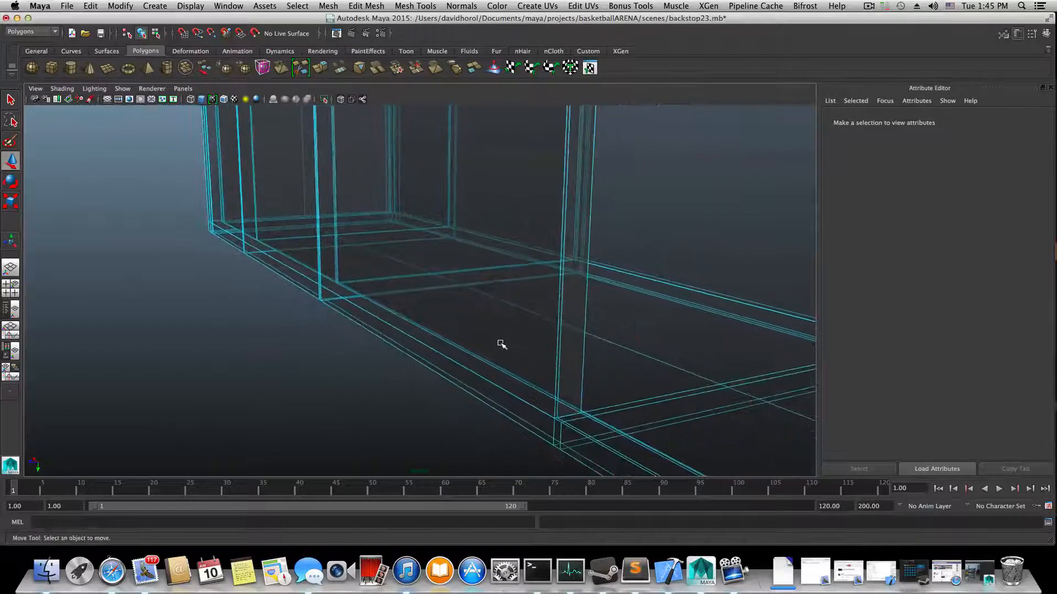
# - Turn off X-Ray shading for the viewport and switch the mesh to vertex selection
pyautogui.click(62, 88)
pyautogui.click(71, 202)
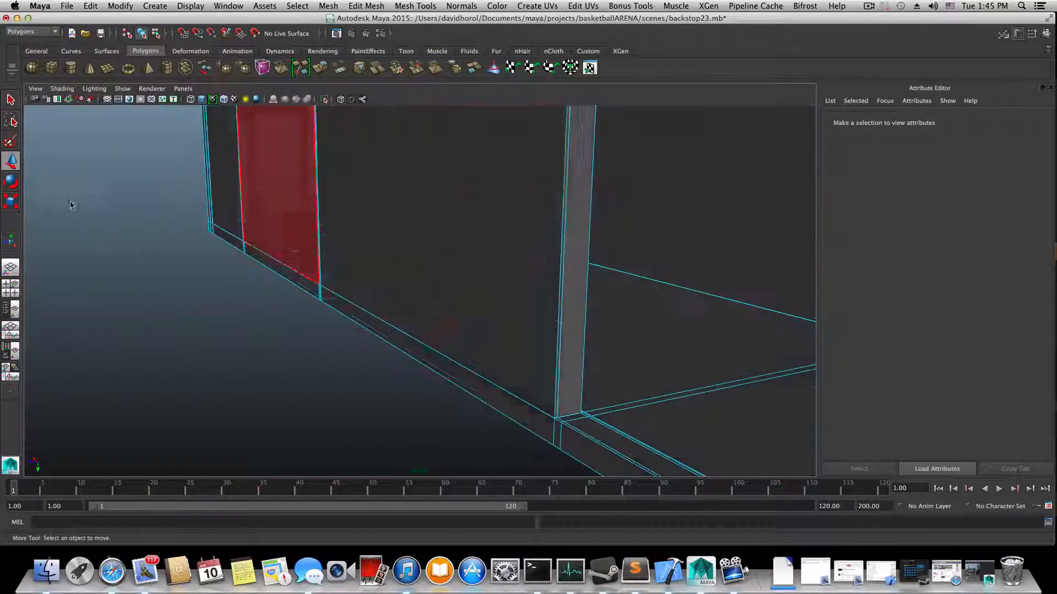
pyautogui.keyDown('alt'); pyautogui.moveTo(446, 279); pyautogui.dragTo(394, 277); pyautogui.keyUp('alt')
pyautogui.moveTo(390, 279); pyautogui.dragTo(347, 281, button='right')
pyautogui.keyDown('alt'); pyautogui.moveTo(277, 354); pyautogui.dragTo(278, 365); pyautogui.keyUp('alt')
pyautogui.keyDown('alt'); pyautogui.moveTo(279, 366); pyautogui.dragTo(385, 353, button='right'); pyautogui.keyUp('alt')
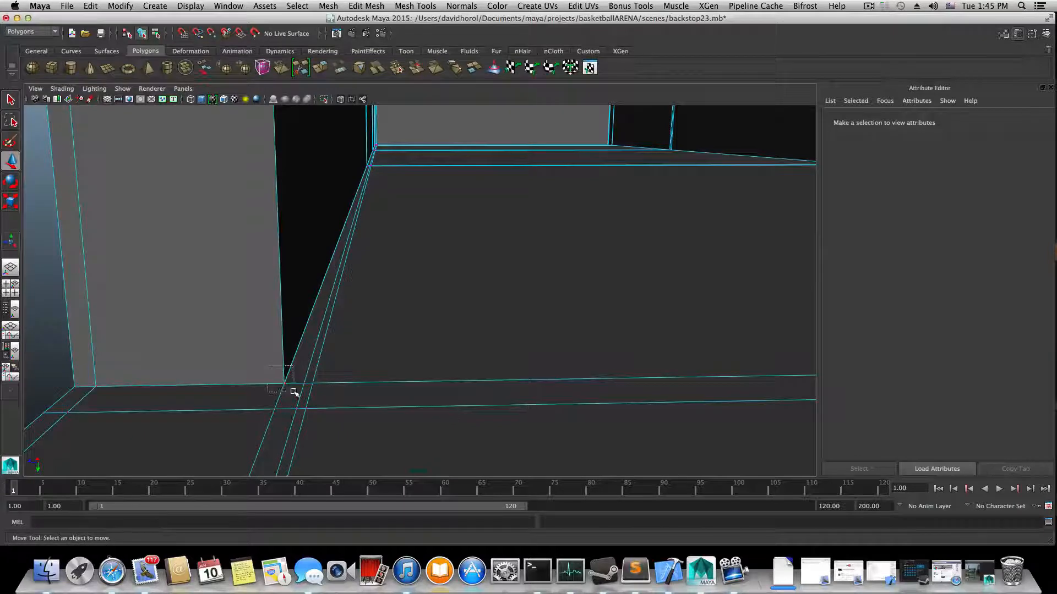
# - Select the lower inner corner vertex of the upright face, and the vertex where the vertical edge loops meet the bottom rail
pyautogui.moveTo(294, 392); pyautogui.dragTo(348, 390)
pyautogui.keyDown('alt'); pyautogui.moveTo(475, 381); pyautogui.dragTo(474, 375, button='middle'); pyautogui.keyUp('alt')
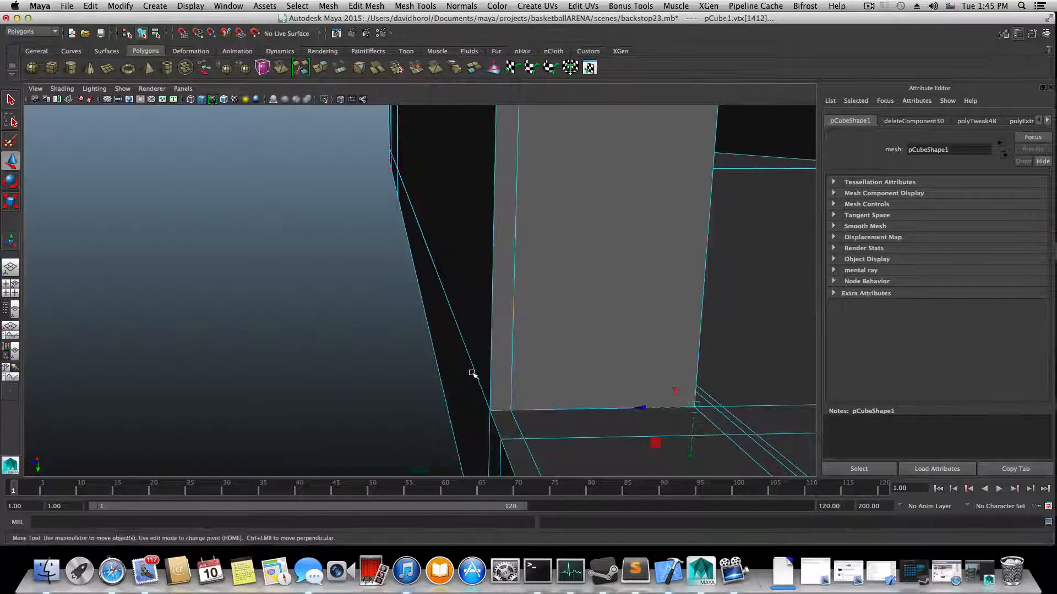
pyautogui.keyDown('alt'); pyautogui.moveTo(473, 374); pyautogui.dragTo(505, 216); pyautogui.keyUp('alt')
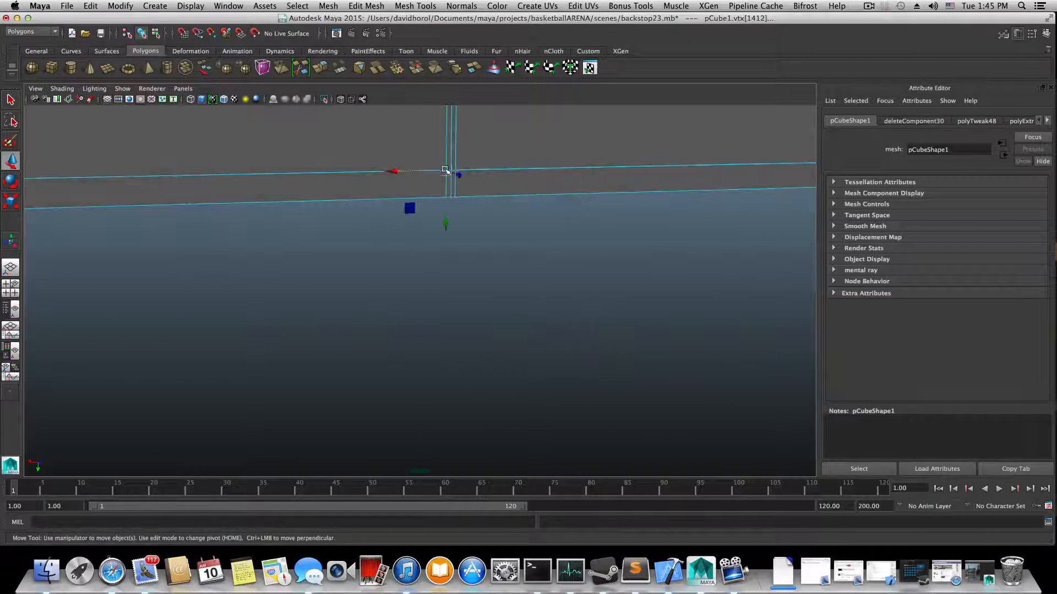
pyautogui.click(445, 170)
pyautogui.keyDown('alt'); pyautogui.moveTo(446, 170); pyautogui.dragTo(460, 318); pyautogui.keyUp('alt')
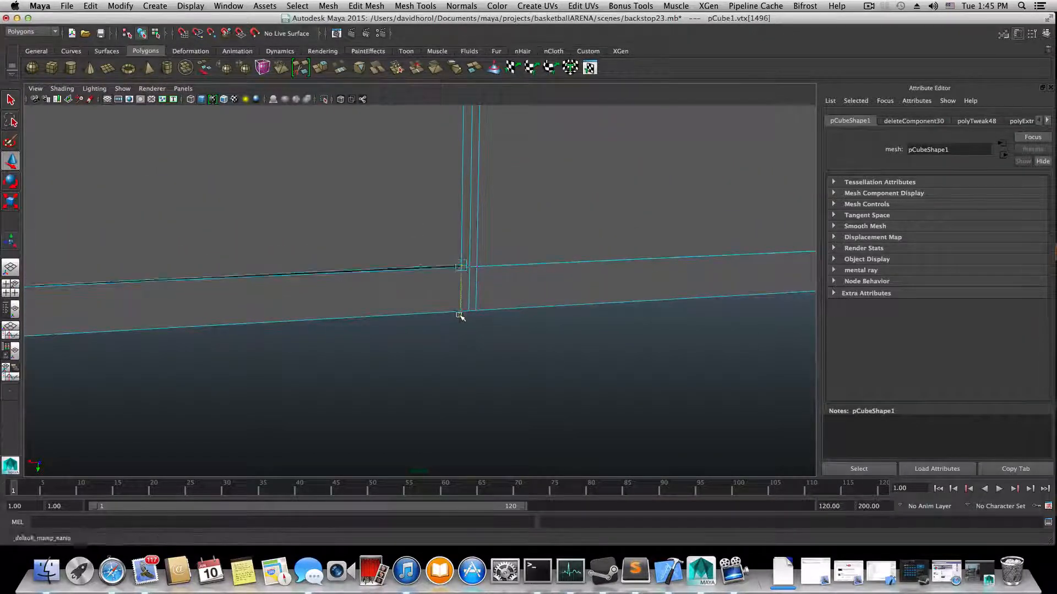
pyautogui.keyDown('alt'); pyautogui.moveTo(568, 290); pyautogui.dragTo(229, 300); pyautogui.keyUp('alt')
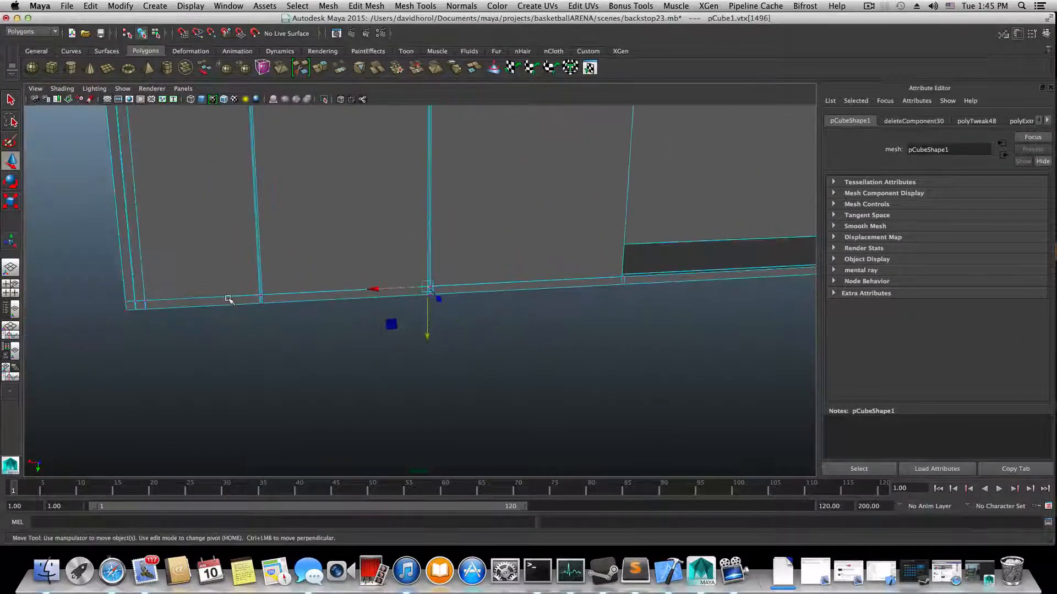
# - Select the vertex at the frame's inner corner, where the rail's edge strips meet
pyautogui.keyDown('alt'); pyautogui.moveTo(361, 313); pyautogui.dragTo(317, 312); pyautogui.keyUp('alt')
pyautogui.keyDown('alt'); pyautogui.moveTo(414, 312); pyautogui.dragTo(329, 358); pyautogui.keyUp('alt')
pyautogui.scroll(1, 315, 320)
pyautogui.keyDown('alt'); pyautogui.moveTo(350, 309); pyautogui.dragTo(349, 365); pyautogui.keyUp('alt')
pyautogui.keyDown('alt'); pyautogui.moveTo(349, 365); pyautogui.dragTo(221, 302, button='middle'); pyautogui.keyUp('alt')
pyautogui.keyDown('alt'); pyautogui.moveTo(300, 340); pyautogui.dragTo(457, 343, button='right'); pyautogui.keyUp('alt')
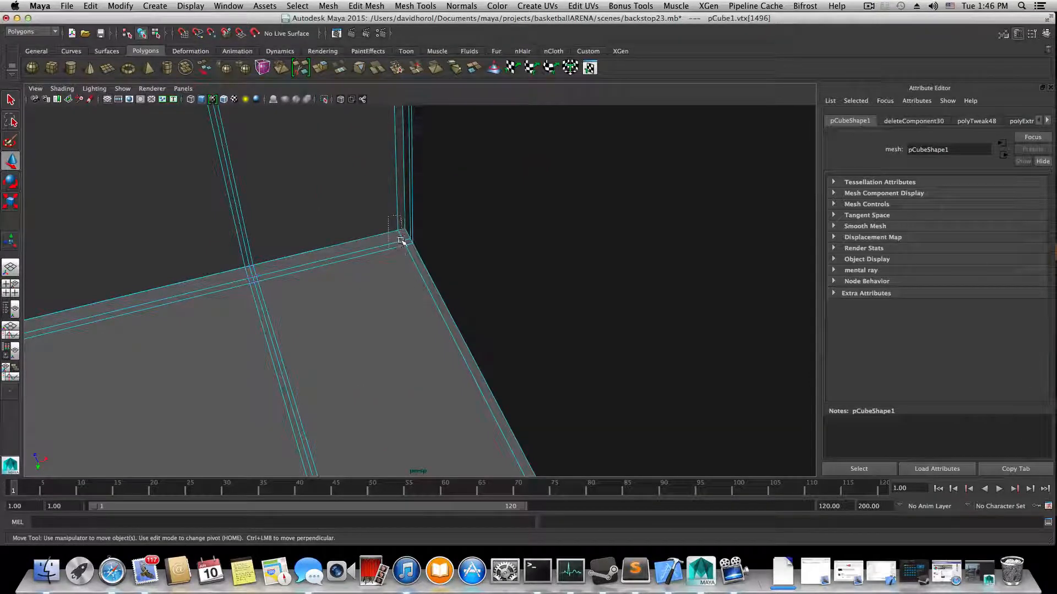
# - Examine the frame's corner and the extruded rail sections from outside and from within
pyautogui.keyDown('alt'); pyautogui.moveTo(445, 294); pyautogui.dragTo(164, 328, button='right'); pyautogui.keyUp('alt')
pyautogui.keyDown('alt'); pyautogui.moveTo(164, 328); pyautogui.dragTo(400, 312); pyautogui.keyUp('alt')
pyautogui.keyDown('alt'); pyautogui.moveTo(404, 319); pyautogui.dragTo(558, 310, button='right'); pyautogui.keyUp('alt')
pyautogui.keyDown('alt'); pyautogui.moveTo(558, 310); pyautogui.dragTo(488, 263); pyautogui.keyUp('alt')
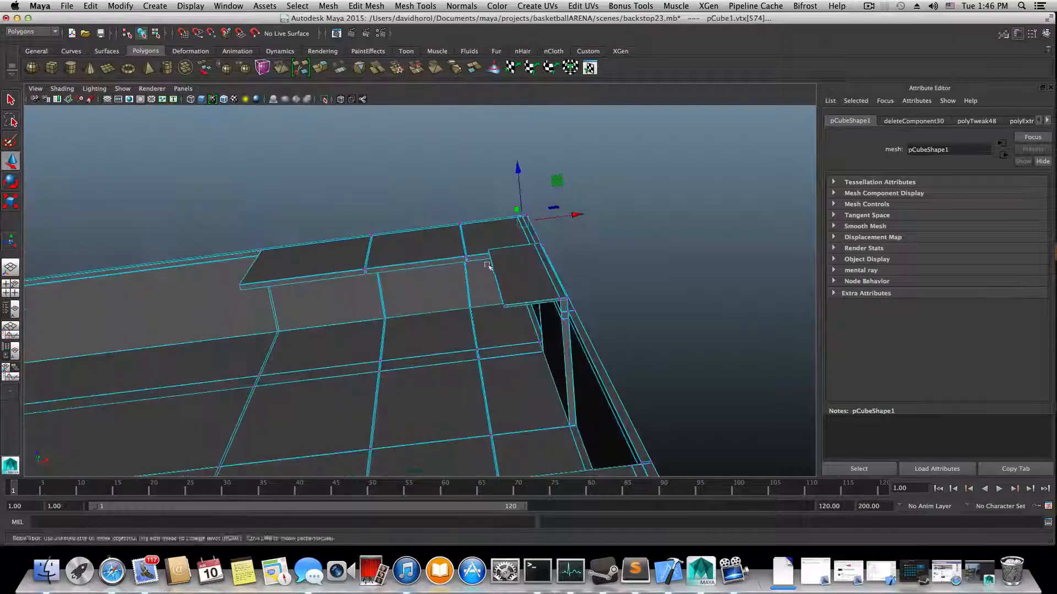
pyautogui.keyDown('alt'); pyautogui.moveTo(488, 263); pyautogui.dragTo(589, 325, button='right'); pyautogui.keyUp('alt')
pyautogui.keyDown('alt'); pyautogui.moveTo(560, 320); pyautogui.dragTo(558, 342, button='middle'); pyautogui.keyUp('alt')
pyautogui.keyDown('alt'); pyautogui.moveTo(558, 341); pyautogui.dragTo(464, 382); pyautogui.keyUp('alt')
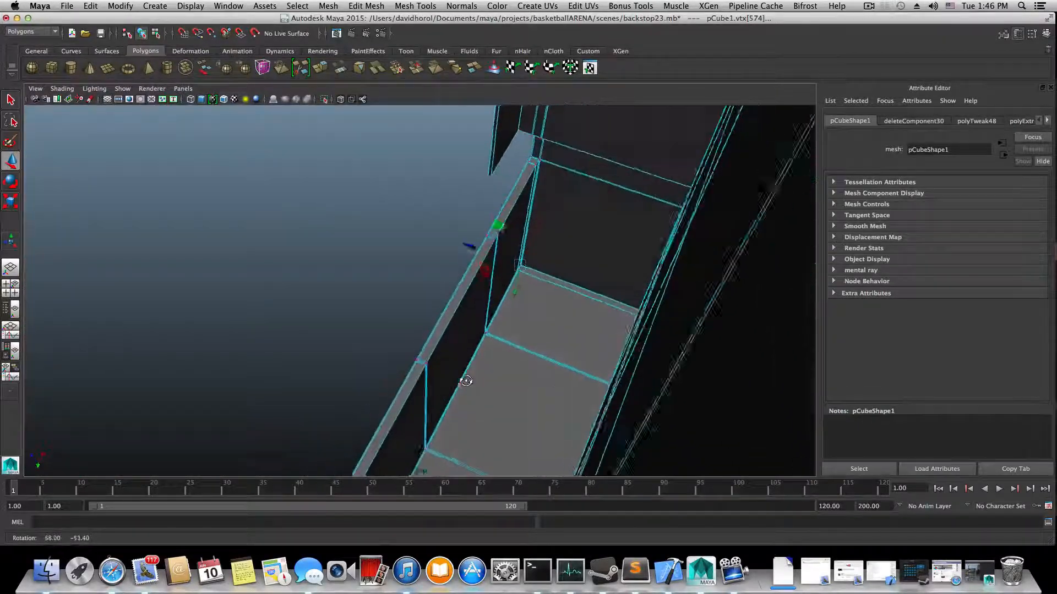
# - Add the adjoining vertex at the frame's inner corner to the vertex selection
pyautogui.keyDown('alt'); pyautogui.moveTo(464, 382); pyautogui.dragTo(540, 370, button='right'); pyautogui.keyUp('alt')
pyautogui.keyDown('alt'); pyautogui.moveTo(540, 371); pyautogui.dragTo(428, 346, button='middle'); pyautogui.keyUp('alt')
pyautogui.keyDown('alt'); pyautogui.moveTo(428, 346); pyautogui.dragTo(496, 342, button='right'); pyautogui.keyUp('alt')
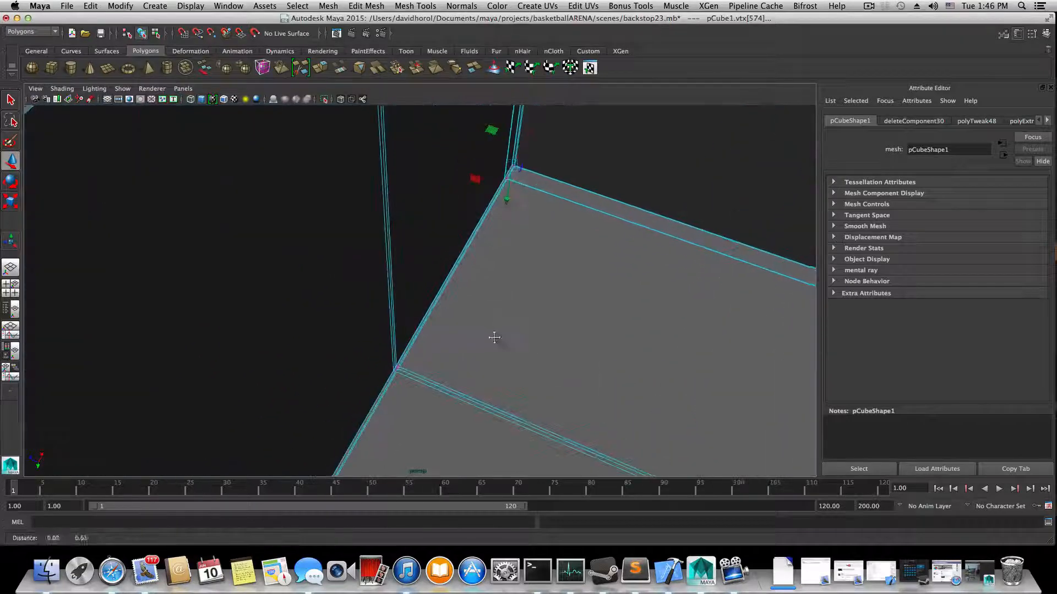
pyautogui.keyDown('alt'); pyautogui.moveTo(495, 342); pyautogui.dragTo(440, 370, button='middle'); pyautogui.keyUp('alt')
pyautogui.keyDown('alt'); pyautogui.moveTo(441, 345); pyautogui.dragTo(589, 338, button='right'); pyautogui.keyUp('alt')
pyautogui.keyDown('alt'); pyautogui.moveTo(495, 190); pyautogui.dragTo(372, 342, button='middle'); pyautogui.keyUp('alt')
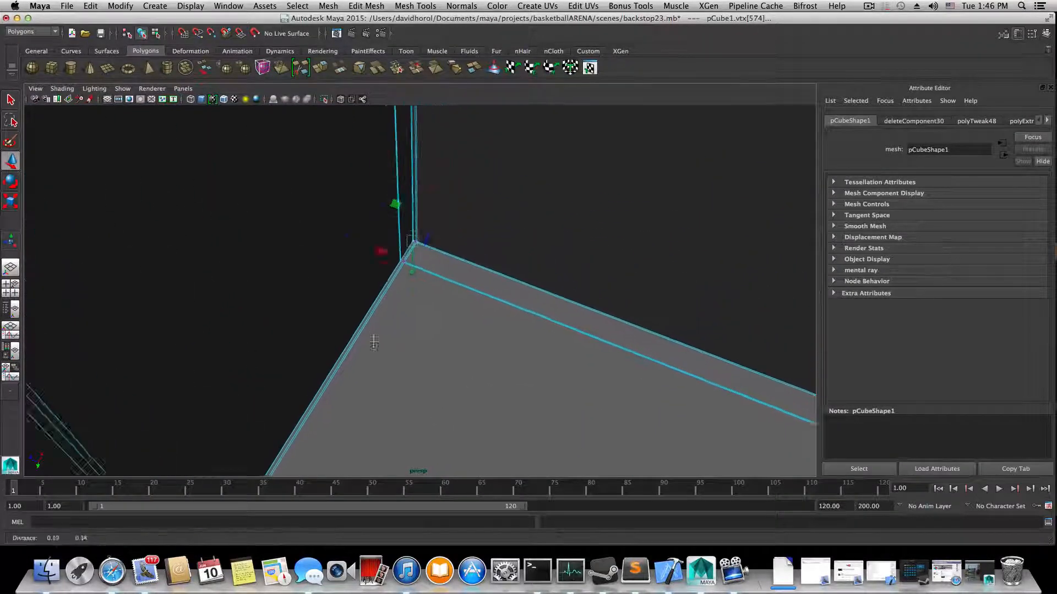
pyautogui.keyDown('alt'); pyautogui.moveTo(451, 289); pyautogui.dragTo(352, 369, button='middle'); pyautogui.keyUp('alt')
pyautogui.keyDown('alt'); pyautogui.moveTo(407, 409); pyautogui.dragTo(458, 389, button='right'); pyautogui.keyUp('alt')
pyautogui.keyDown('alt'); pyautogui.moveTo(292, 372); pyautogui.dragTo(337, 381, button='right'); pyautogui.keyUp('alt')
pyautogui.keyDown('alt'); pyautogui.moveTo(338, 381); pyautogui.dragTo(312, 340, button='middle'); pyautogui.keyUp('alt')
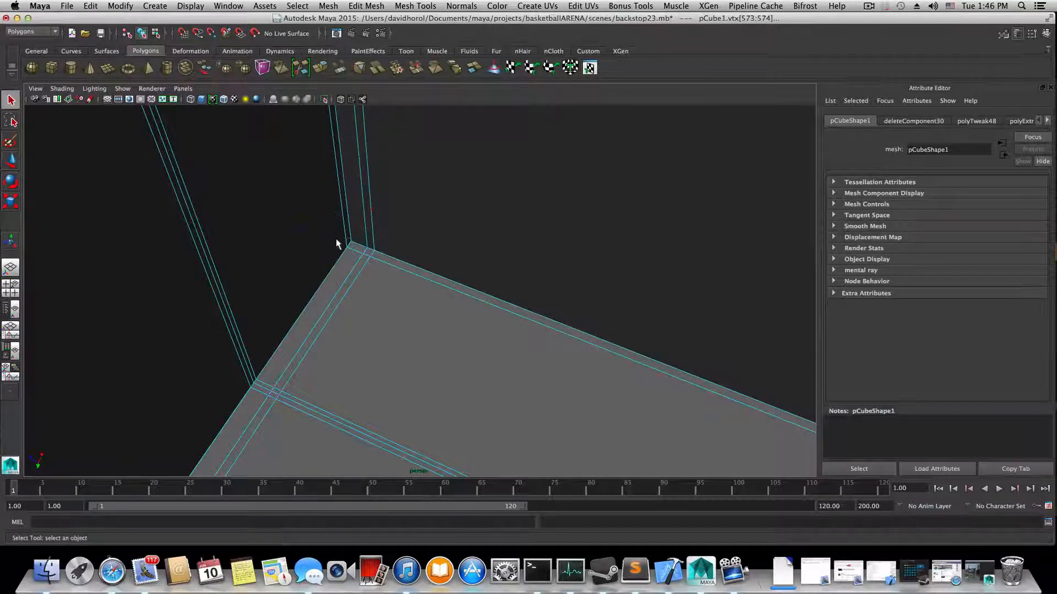
# - Add the vertex where the next edge strip meets the rail's inner edge to the vertex selection
pyautogui.moveTo(353, 259); pyautogui.dragTo(355, 265)
pyautogui.keyDown('alt'); pyautogui.moveTo(306, 341); pyautogui.dragTo(349, 291, button='middle'); pyautogui.keyUp('alt')
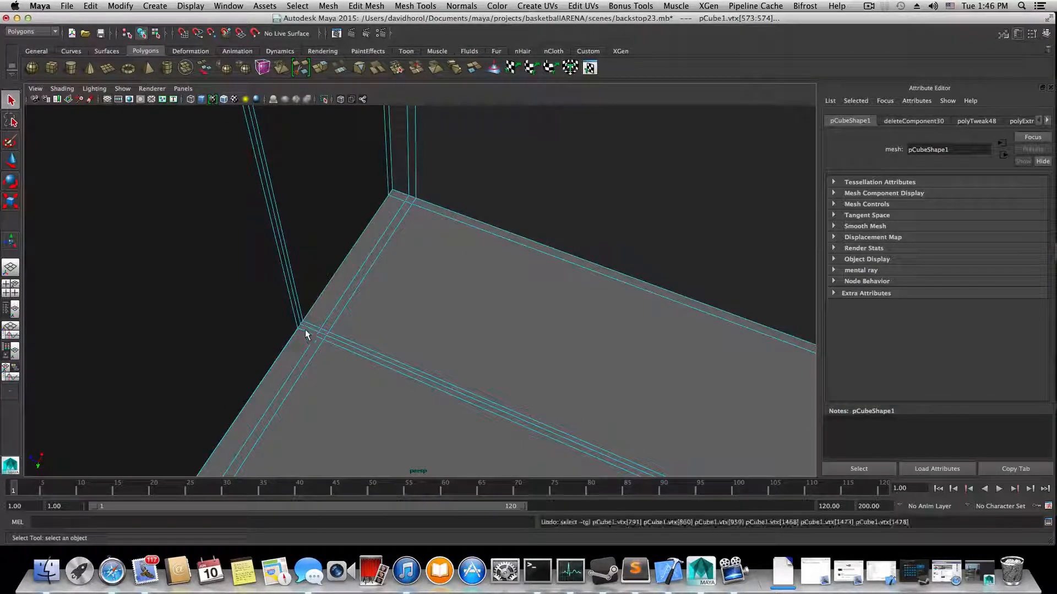
pyautogui.keyDown('shift'); pyautogui.moveTo(293, 316); pyautogui.dragTo(309, 335); pyautogui.keyUp('shift')
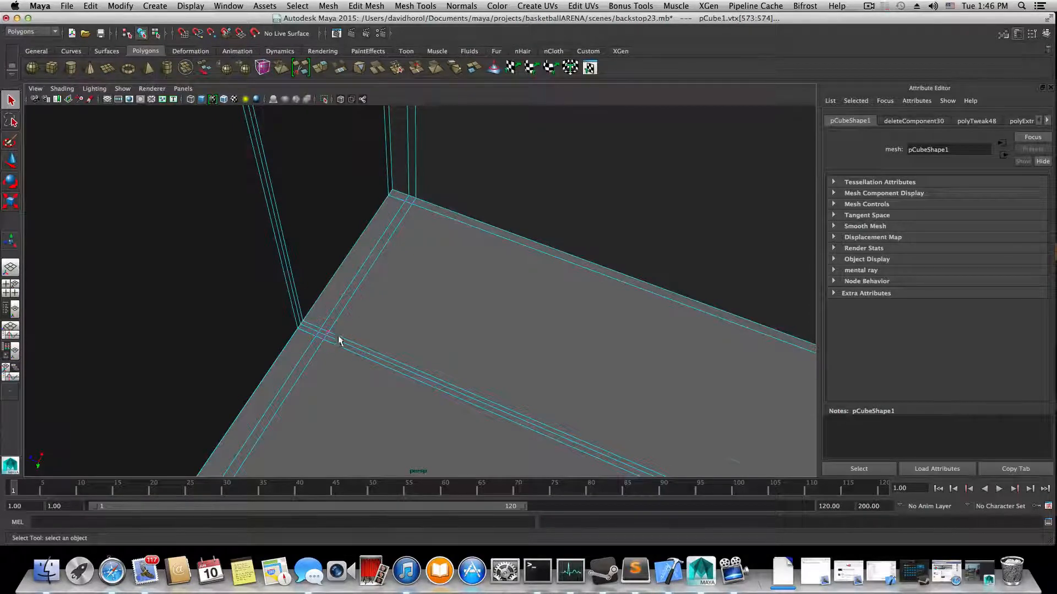
# - Extend the vertex selection with the vertices where the next three edge loops meet the rail's inner edge
pyautogui.scroll(10, 330, 352)
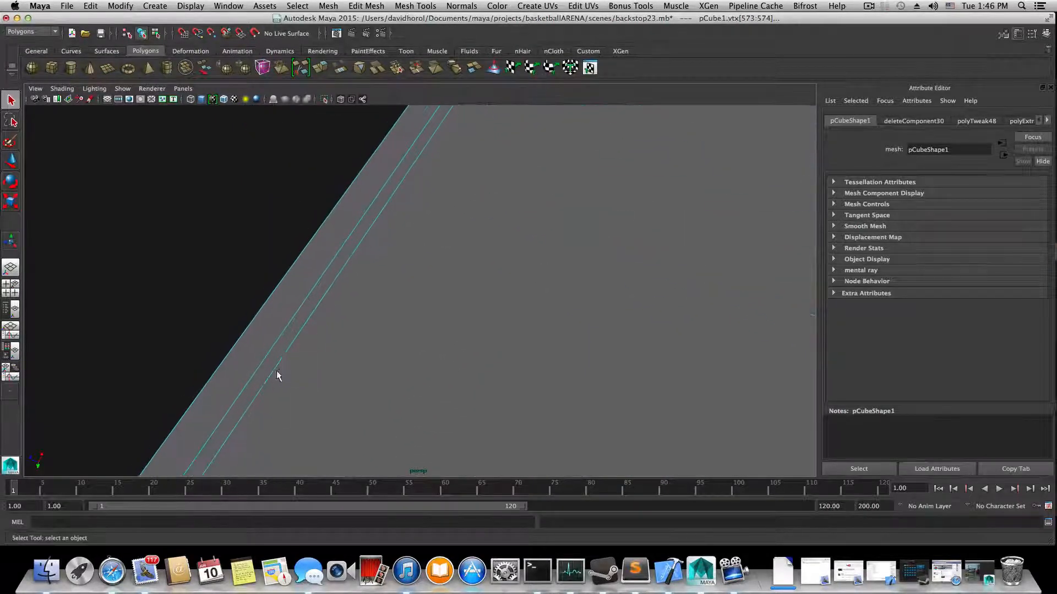
pyautogui.scroll(6, 316, 311)
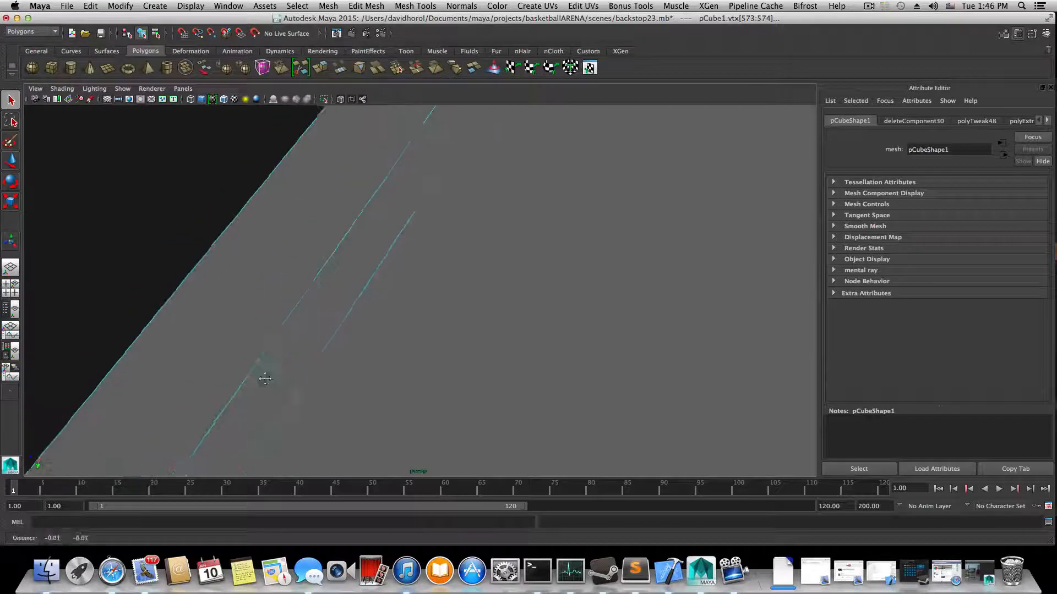
pyautogui.keyDown('alt'); pyautogui.moveTo(282, 370); pyautogui.dragTo(282, 347, button='middle'); pyautogui.keyUp('alt')
pyautogui.keyDown('alt'); pyautogui.moveTo(289, 361); pyautogui.dragTo(221, 373, button='right'); pyautogui.keyUp('alt')
pyautogui.keyDown('alt'); pyautogui.moveTo(219, 390); pyautogui.dragTo(224, 329, button='middle'); pyautogui.keyUp('alt')
pyautogui.keyDown('alt'); pyautogui.moveTo(224, 328); pyautogui.dragTo(140, 330, button='right'); pyautogui.keyUp('alt')
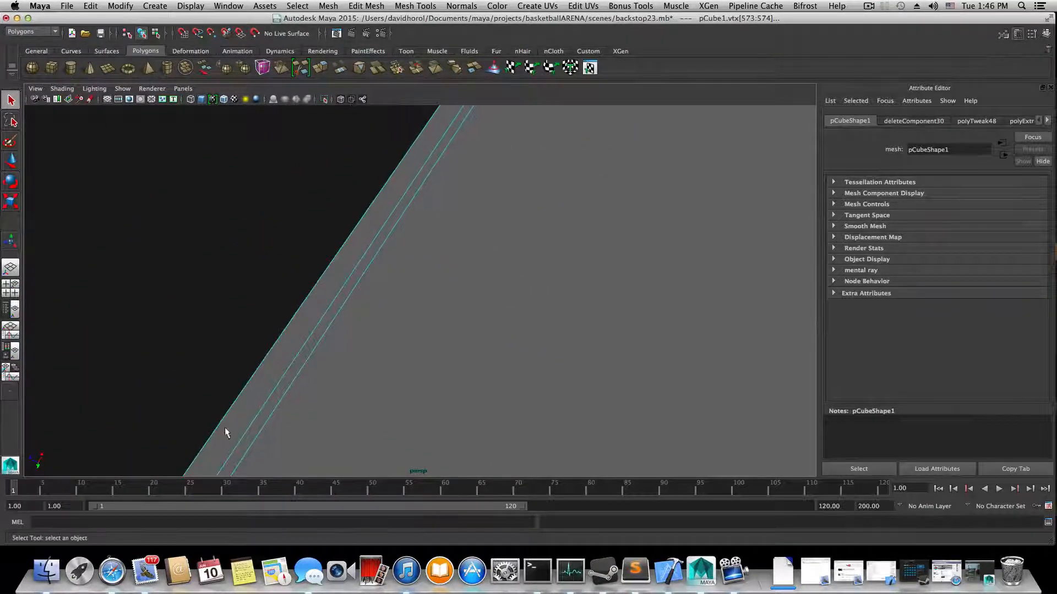
pyautogui.scroll(6, 265, 369)
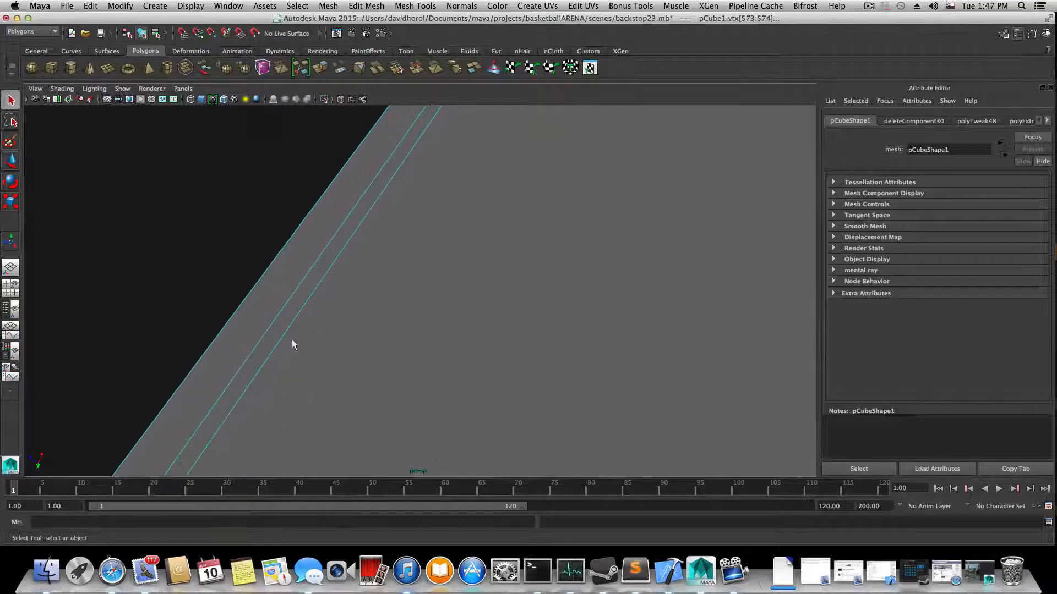
pyautogui.keyDown('alt'); pyautogui.moveTo(293, 318); pyautogui.dragTo(296, 314, button='middle'); pyautogui.keyUp('alt')
pyautogui.keyDown('alt'); pyautogui.moveTo(246, 379); pyautogui.dragTo(292, 318, button='middle'); pyautogui.keyUp('alt')
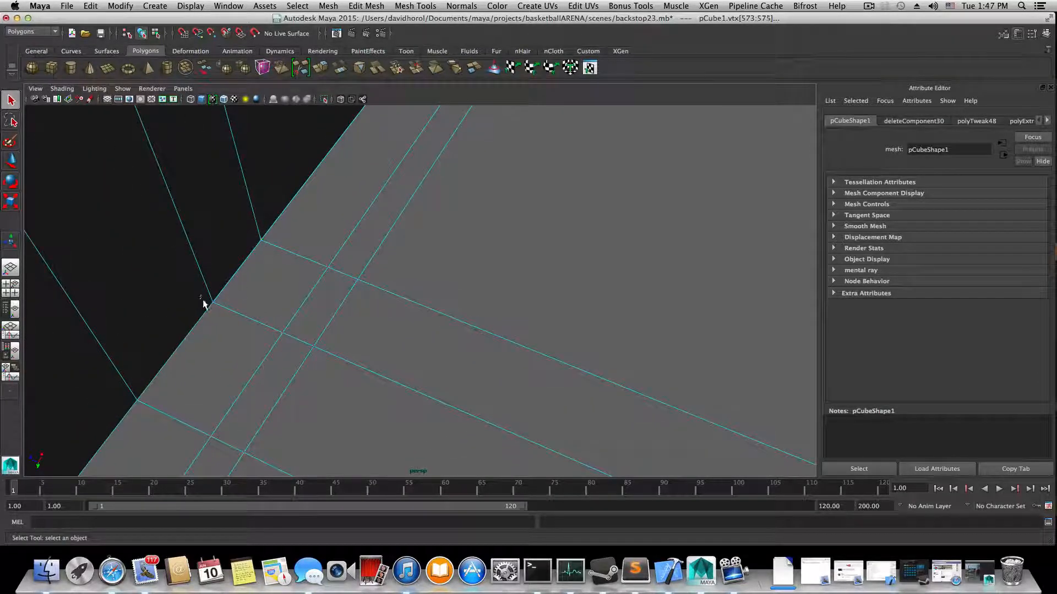
pyautogui.keyDown('alt'); pyautogui.moveTo(142, 411); pyautogui.dragTo(195, 428, button='middle'); pyautogui.keyUp('alt')
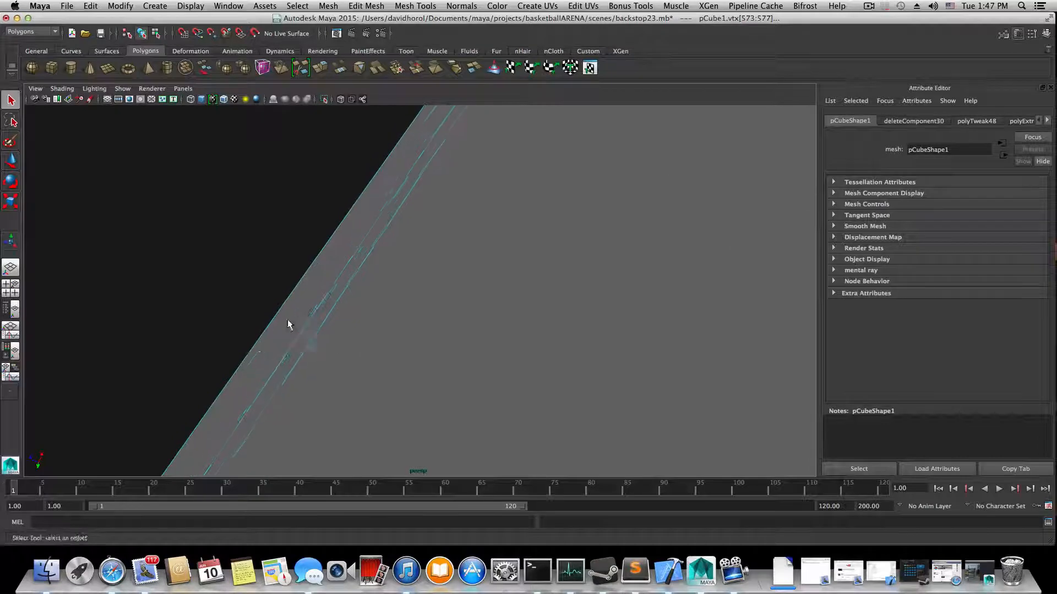
# - Add the three vertices at the following group of edge loops farther along the rail's inner edge to the selection
pyautogui.keyDown('alt'); pyautogui.moveTo(287, 325); pyautogui.dragTo(193, 375, button='middle'); pyautogui.keyUp('alt')
pyautogui.keyDown('alt'); pyautogui.moveTo(193, 375); pyautogui.dragTo(165, 380, button='right'); pyautogui.keyUp('alt')
pyautogui.keyDown('alt'); pyautogui.moveTo(331, 357); pyautogui.dragTo(259, 366, button='right'); pyautogui.keyUp('alt')
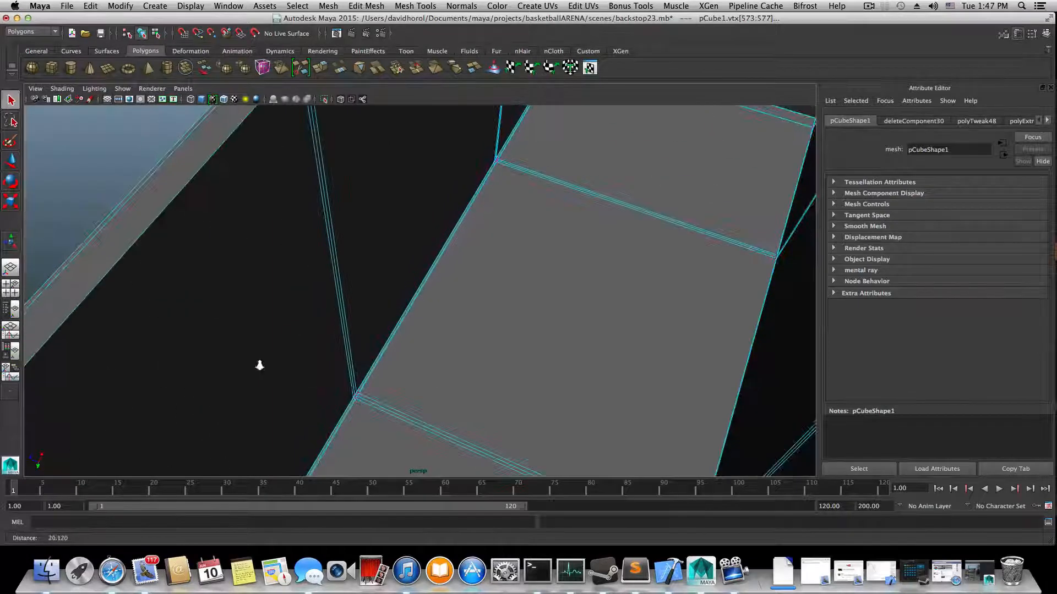
pyautogui.keyDown('alt'); pyautogui.moveTo(346, 385); pyautogui.dragTo(326, 380); pyautogui.keyUp('alt')
pyautogui.keyDown('alt'); pyautogui.moveTo(325, 380); pyautogui.dragTo(357, 386, button='right'); pyautogui.keyUp('alt')
pyautogui.keyDown('alt'); pyautogui.moveTo(307, 391); pyautogui.dragTo(405, 348, button='middle'); pyautogui.keyUp('alt')
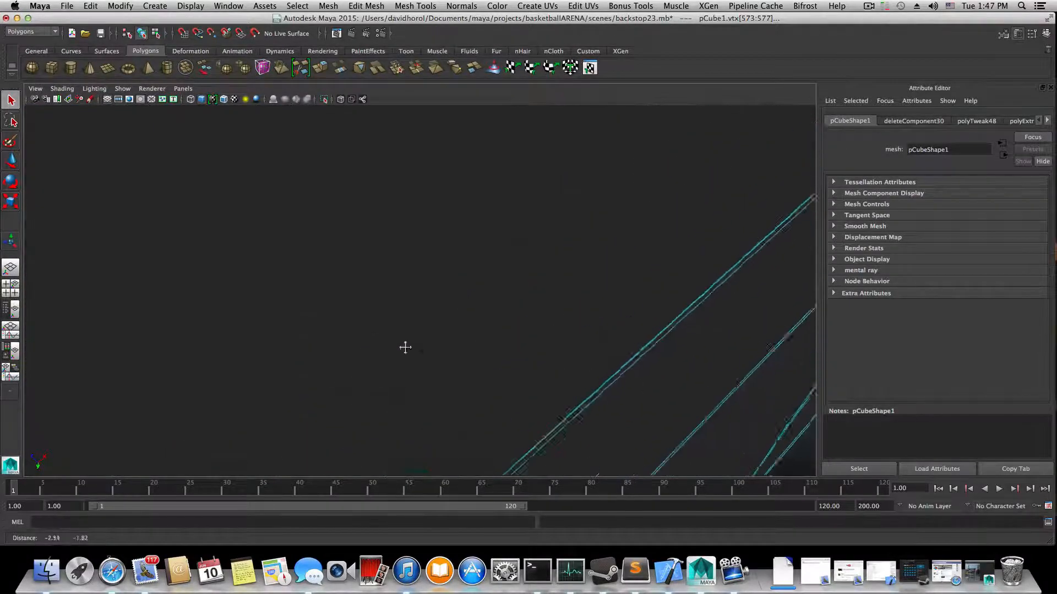
pyautogui.keyDown('alt'); pyautogui.moveTo(573, 413); pyautogui.dragTo(575, 376, button='right'); pyautogui.keyUp('alt')
pyautogui.keyDown('alt'); pyautogui.moveTo(341, 366); pyautogui.dragTo(540, 364, button='right'); pyautogui.keyUp('alt')
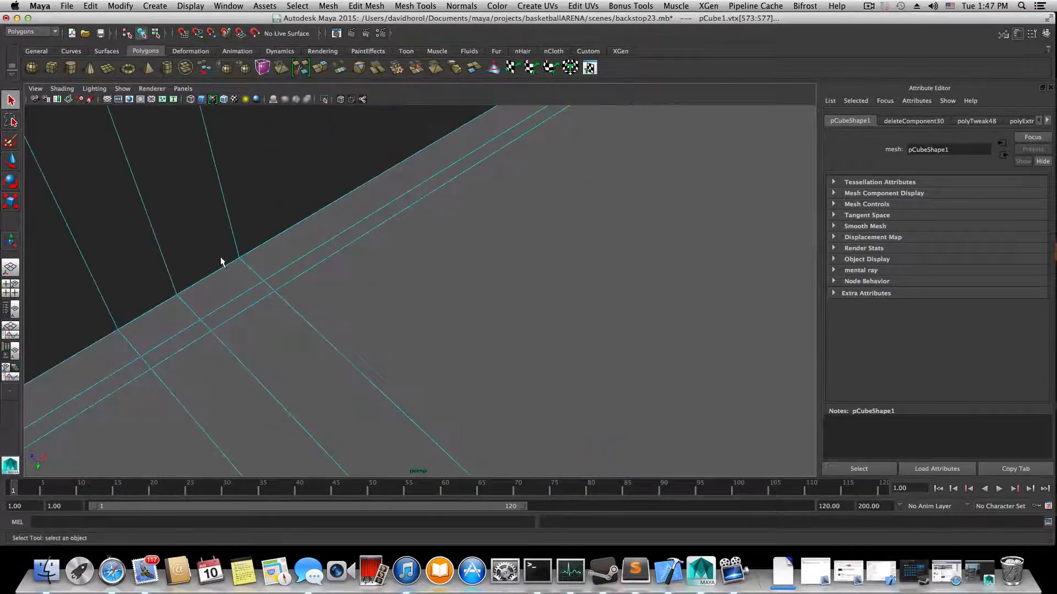
pyautogui.keyDown('shift'); pyautogui.moveTo(179, 298); pyautogui.dragTo(179, 302); pyautogui.keyUp('shift')
pyautogui.keyDown('shift'); pyautogui.moveTo(112, 322); pyautogui.dragTo(122, 332); pyautogui.keyUp('shift')
# - Add the vertices at the far inner corner of the frame, where the rail's inner edge ends, to the selection
pyautogui.scroll(-12, 279, 330)
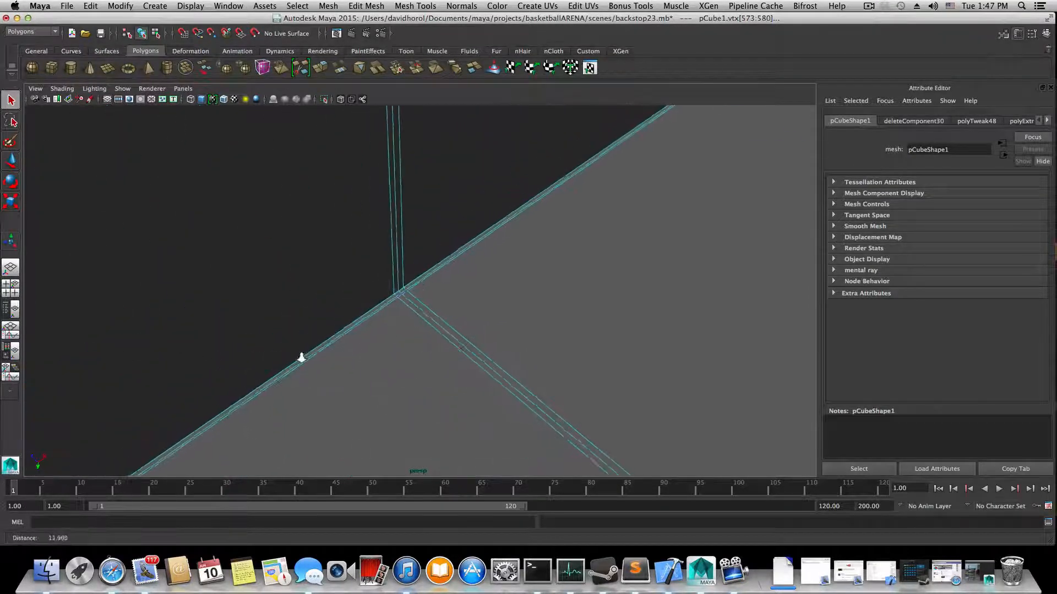
pyautogui.keyDown('alt'); pyautogui.moveTo(300, 356); pyautogui.dragTo(435, 220, button='middle'); pyautogui.keyUp('alt')
pyautogui.keyDown('alt'); pyautogui.moveTo(250, 363); pyautogui.dragTo(341, 300, button='middle'); pyautogui.keyUp('alt')
pyautogui.scroll(8, 257, 339)
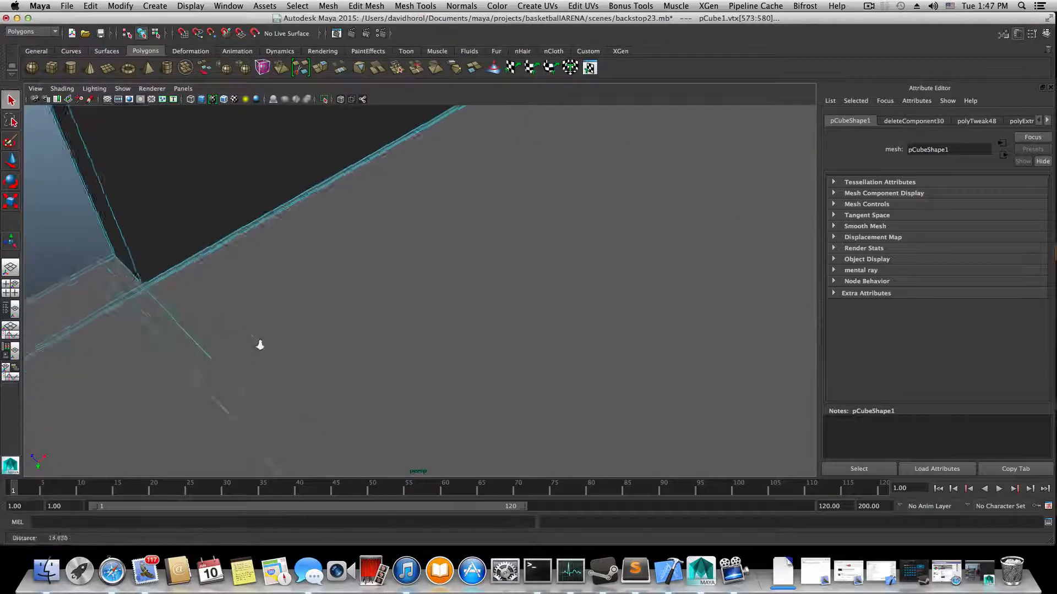
pyautogui.keyDown('alt'); pyautogui.moveTo(236, 333); pyautogui.dragTo(358, 340, button='middle'); pyautogui.keyUp('alt')
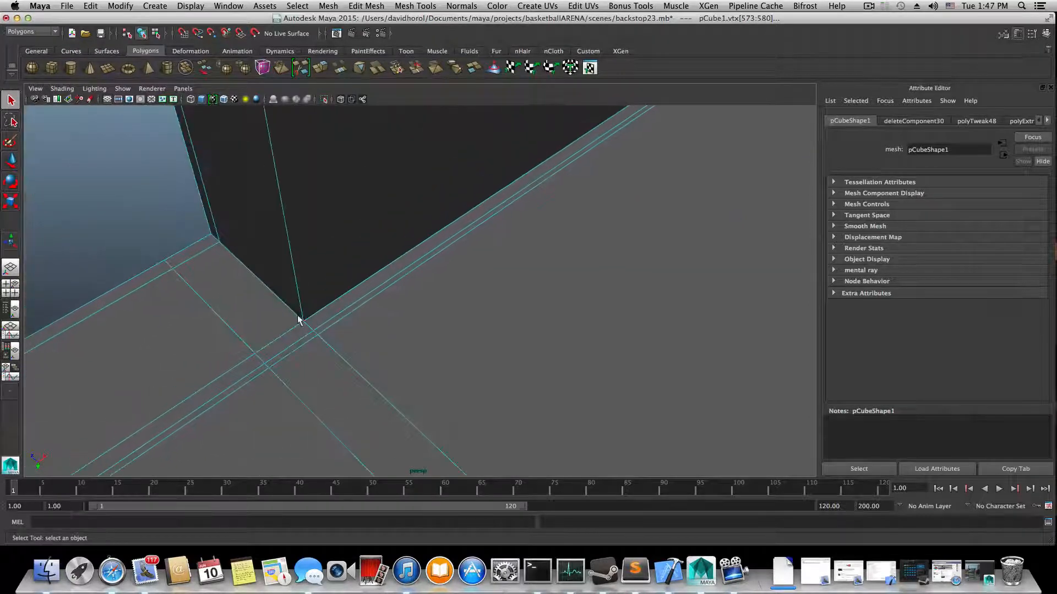
pyautogui.keyDown('alt'); pyautogui.moveTo(276, 352); pyautogui.dragTo(303, 350); pyautogui.keyUp('alt')
pyautogui.keyDown('alt'); pyautogui.moveTo(553, 310); pyautogui.dragTo(493, 325, button='middle'); pyautogui.keyUp('alt')
pyautogui.keyDown('alt'); pyautogui.moveTo(493, 326); pyautogui.dragTo(500, 311); pyautogui.keyUp('alt')
pyautogui.keyDown('alt'); pyautogui.moveTo(499, 311); pyautogui.dragTo(499, 321, button='middle'); pyautogui.keyUp('alt')
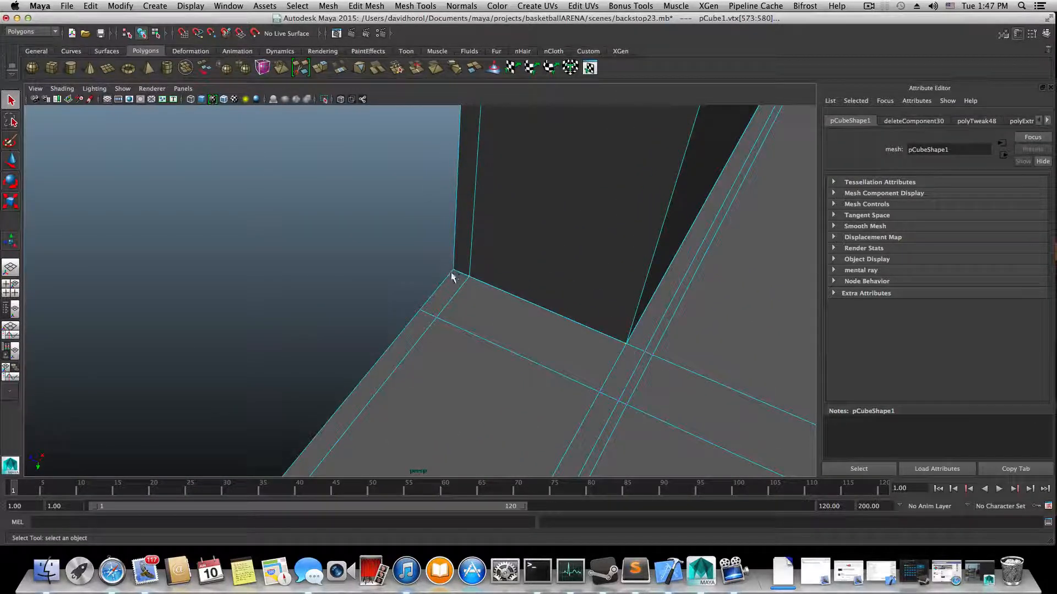
# - Add the vertices where the vertical edge loops cross the rail's horizontal edge on the outer face to the selection
pyautogui.keyDown('alt'); pyautogui.moveTo(458, 284); pyautogui.dragTo(572, 308); pyautogui.keyUp('alt')
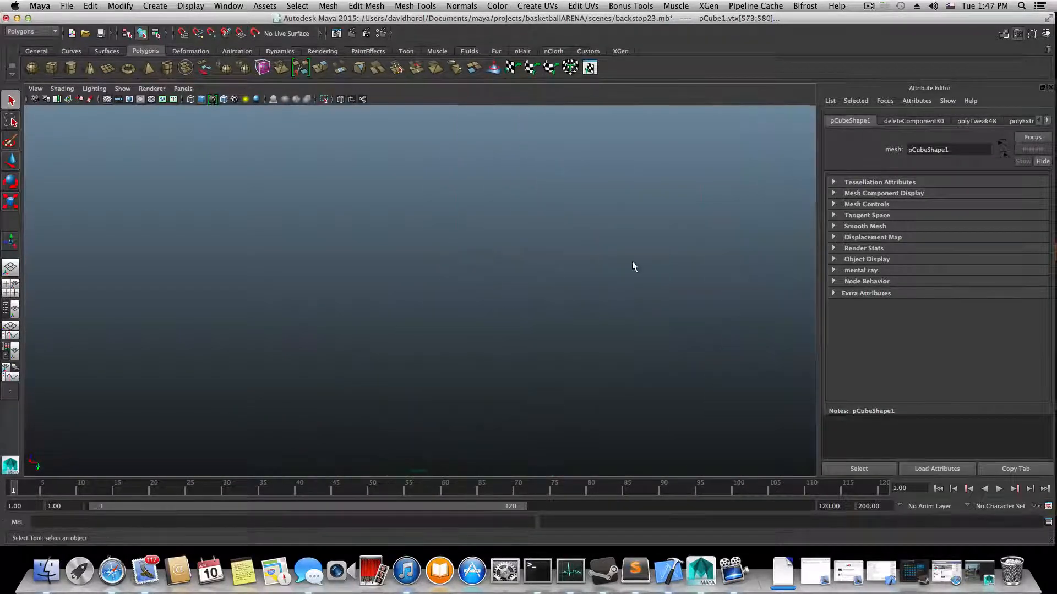
pyautogui.keyDown('alt'); pyautogui.moveTo(560, 261); pyautogui.dragTo(389, 352); pyautogui.keyUp('alt')
pyautogui.scroll(10, 388, 372)
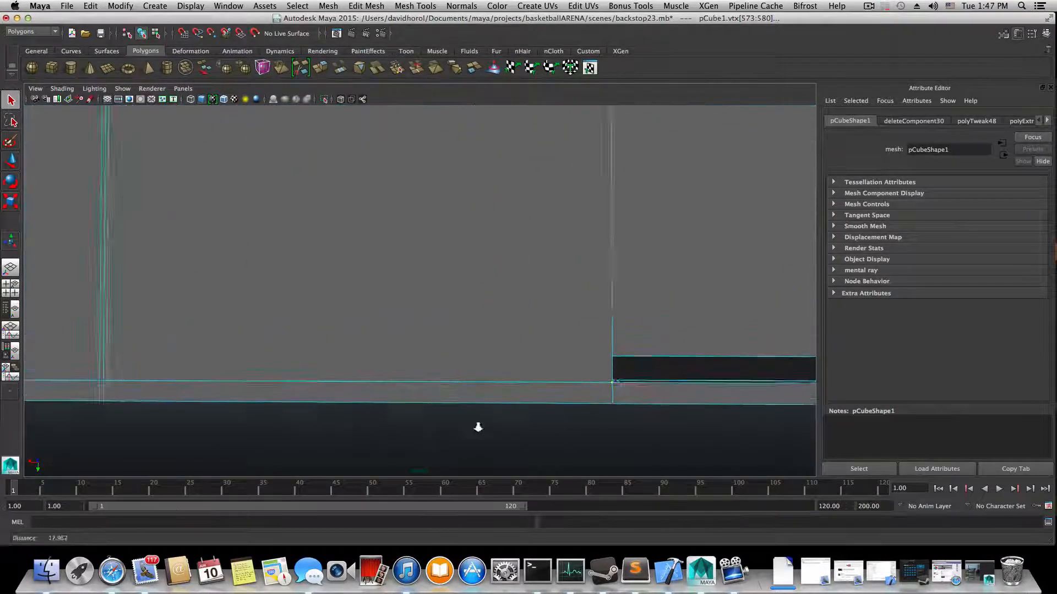
pyautogui.keyDown('alt'); pyautogui.moveTo(435, 441); pyautogui.dragTo(403, 434, button='right'); pyautogui.keyUp('alt')
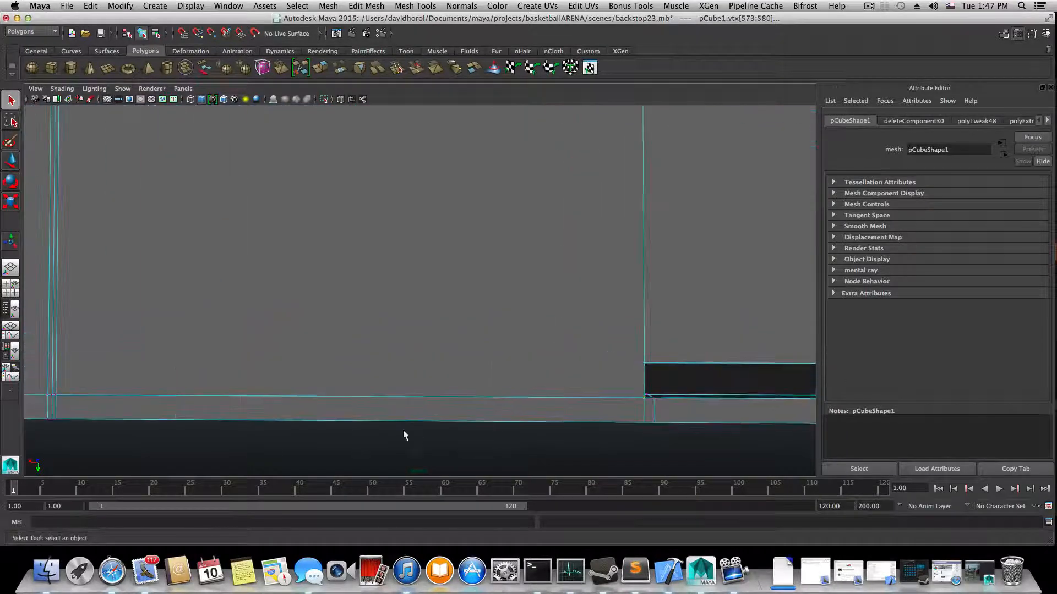
pyautogui.keyDown('alt'); pyautogui.moveTo(404, 434); pyautogui.dragTo(423, 381, button='middle'); pyautogui.keyUp('alt')
pyautogui.keyDown('alt'); pyautogui.moveTo(431, 363); pyautogui.dragTo(432, 383); pyautogui.keyUp('alt')
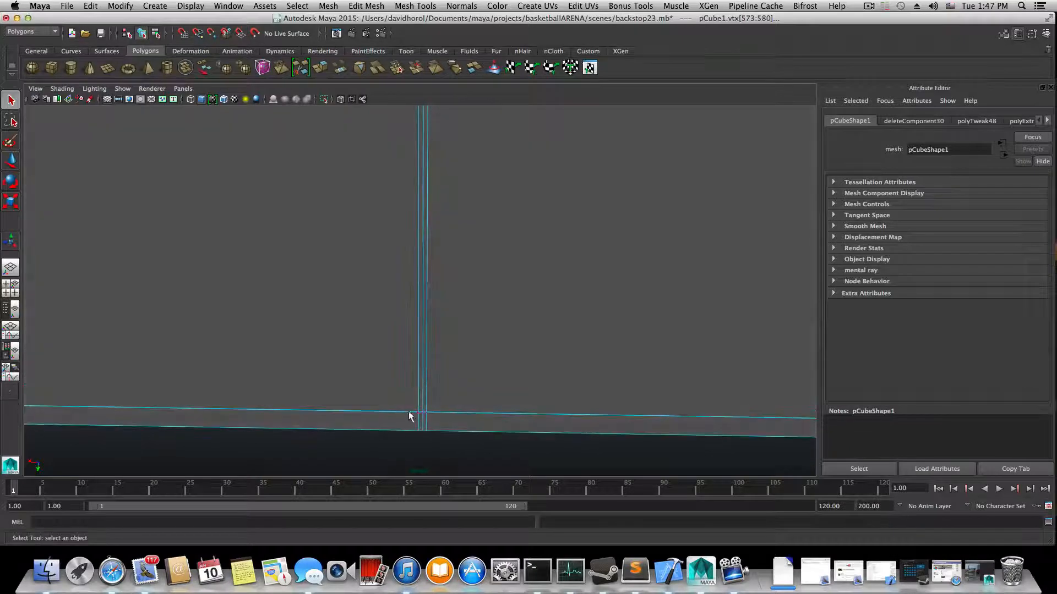
pyautogui.keyDown('alt'); pyautogui.moveTo(327, 429); pyautogui.dragTo(347, 383); pyautogui.keyUp('alt')
pyautogui.keyDown('alt'); pyautogui.moveTo(294, 406); pyautogui.dragTo(499, 409, button='middle'); pyautogui.keyUp('alt')
pyautogui.moveTo(329, 409)
pyautogui.keyDown('alt'); pyautogui.mouseDown()
pyautogui.moveTo(341, 368)
pyautogui.moveTo(420, 406)
pyautogui.moveTo(420, 424)
pyautogui.moveTo(351, 397)
pyautogui.moveTo(325, 427)
pyautogui.moveTo(317, 394)
pyautogui.mouseUp(); pyautogui.keyUp('alt')
pyautogui.keyDown('alt'); pyautogui.moveTo(308, 397); pyautogui.dragTo(468, 422, button='right'); pyautogui.keyUp('alt')
pyautogui.keyDown('alt'); pyautogui.moveTo(464, 426); pyautogui.dragTo(455, 384, button='middle'); pyautogui.keyUp('alt')
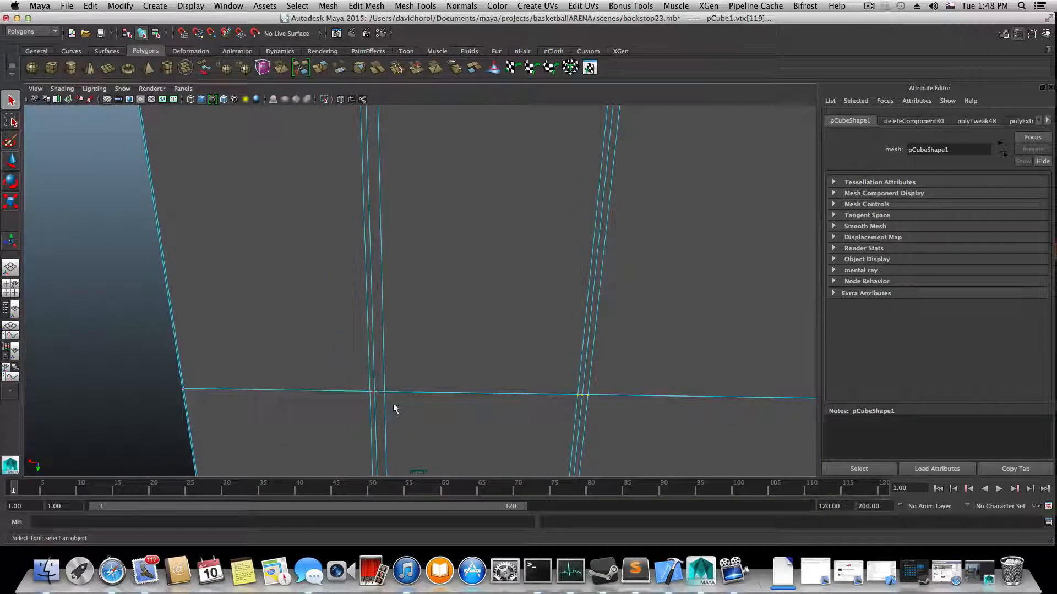
# - Include the vertex where the vertical edge loop beside the frame's corner crosses the horizontal edge in the selection
pyautogui.keyDown('alt'); pyautogui.moveTo(378, 391); pyautogui.dragTo(478, 346, button='right'); pyautogui.keyUp('alt')
pyautogui.keyDown('alt'); pyautogui.moveTo(478, 345); pyautogui.dragTo(477, 413, button='middle'); pyautogui.keyUp('alt')
pyautogui.keyDown('alt'); pyautogui.moveTo(469, 300); pyautogui.dragTo(459, 385, button='middle'); pyautogui.keyUp('alt')
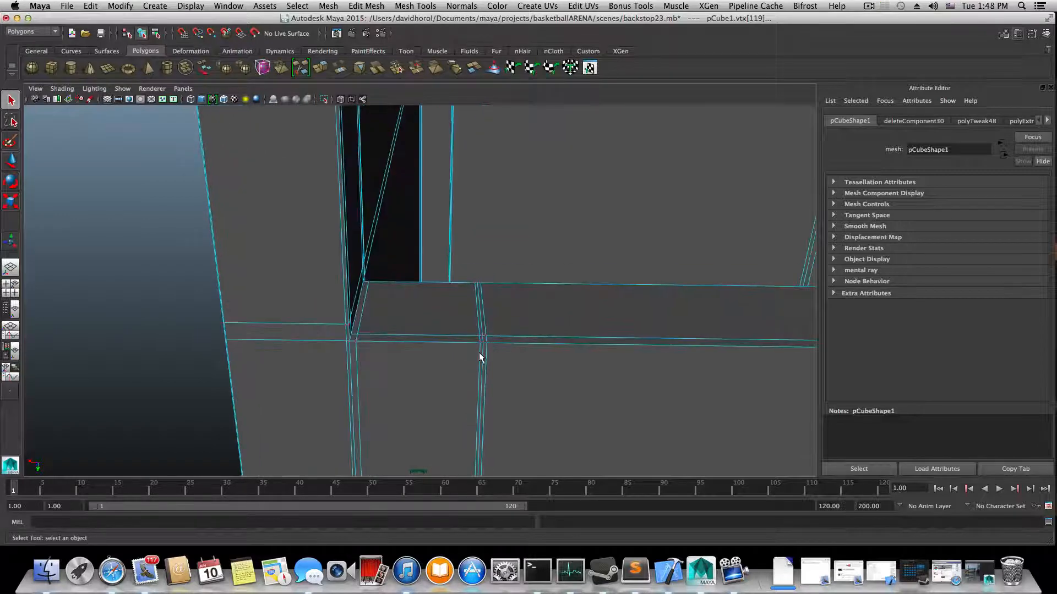
pyautogui.keyDown('alt'); pyautogui.moveTo(457, 432); pyautogui.dragTo(446, 265, button='middle'); pyautogui.keyUp('alt')
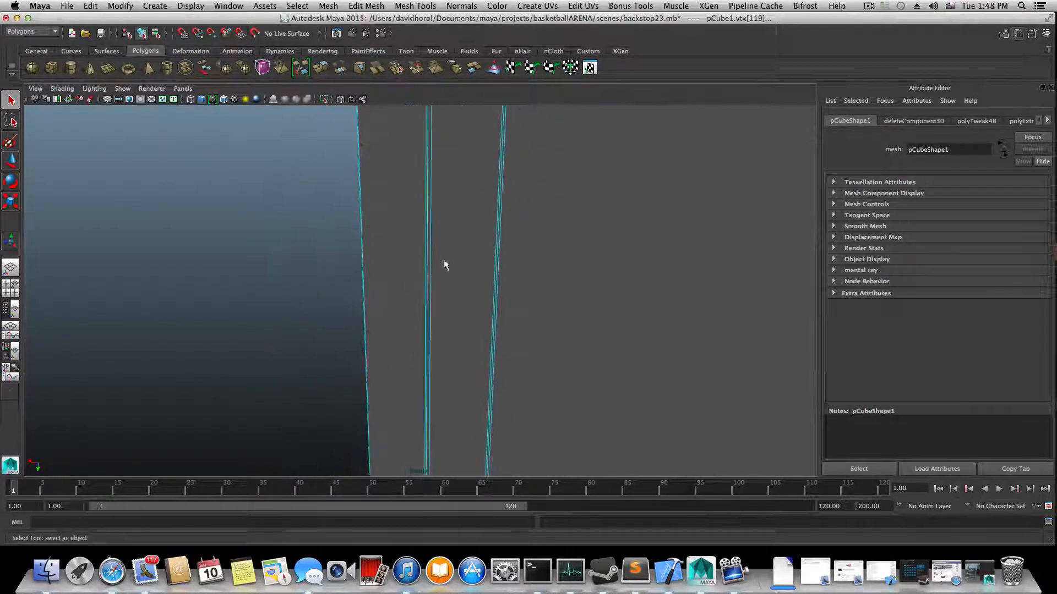
pyautogui.scroll(-2, 446, 266)
pyautogui.keyDown('alt'); pyautogui.moveTo(466, 392); pyautogui.dragTo(456, 259, button='middle'); pyautogui.keyUp('alt')
pyautogui.scroll(5, 517, 406)
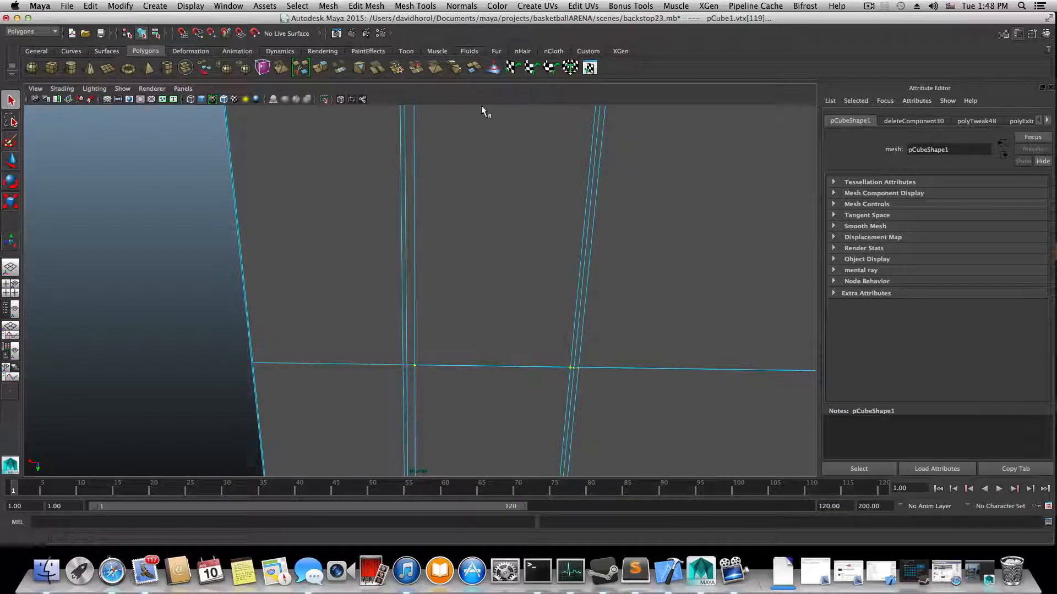
# - Merge the selected vertices through the Merge Vertices options with a threshold of 0.0050
pyautogui.click(418, 6)
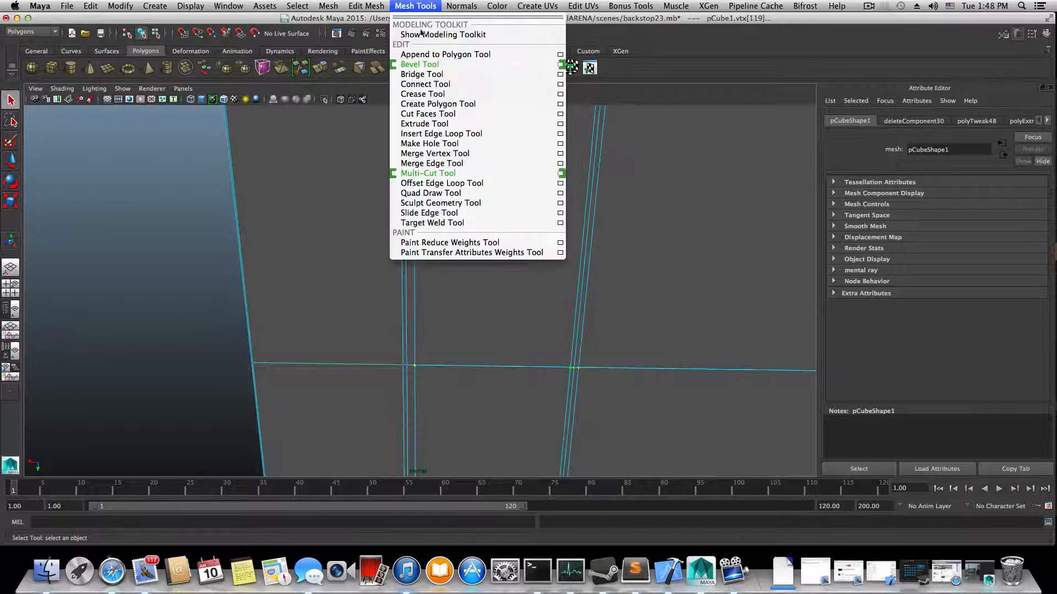
pyautogui.moveTo(370, 5)
pyautogui.click(376, 35)
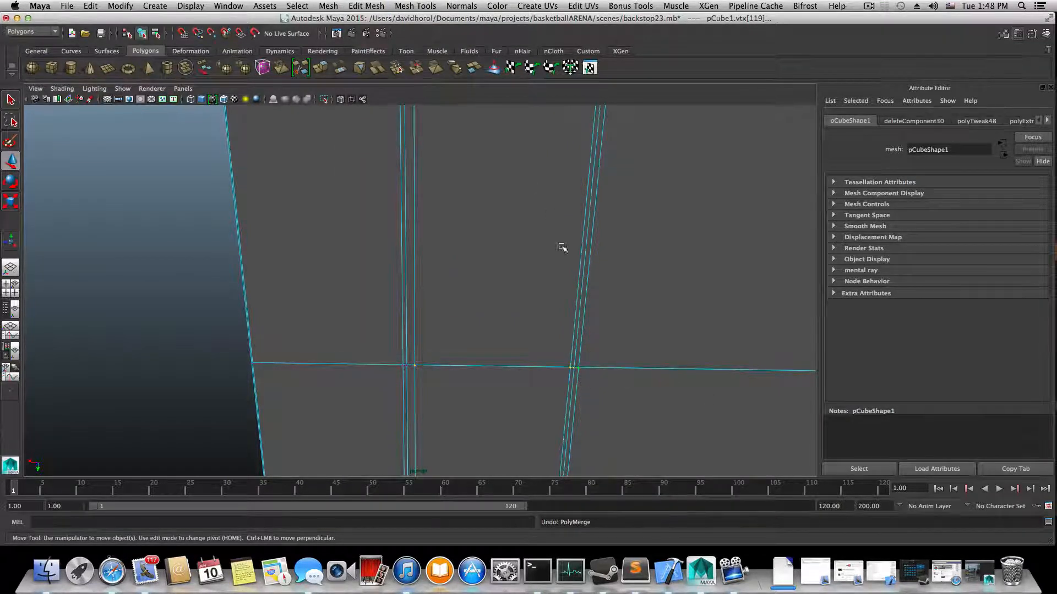
pyautogui.click(372, 6)
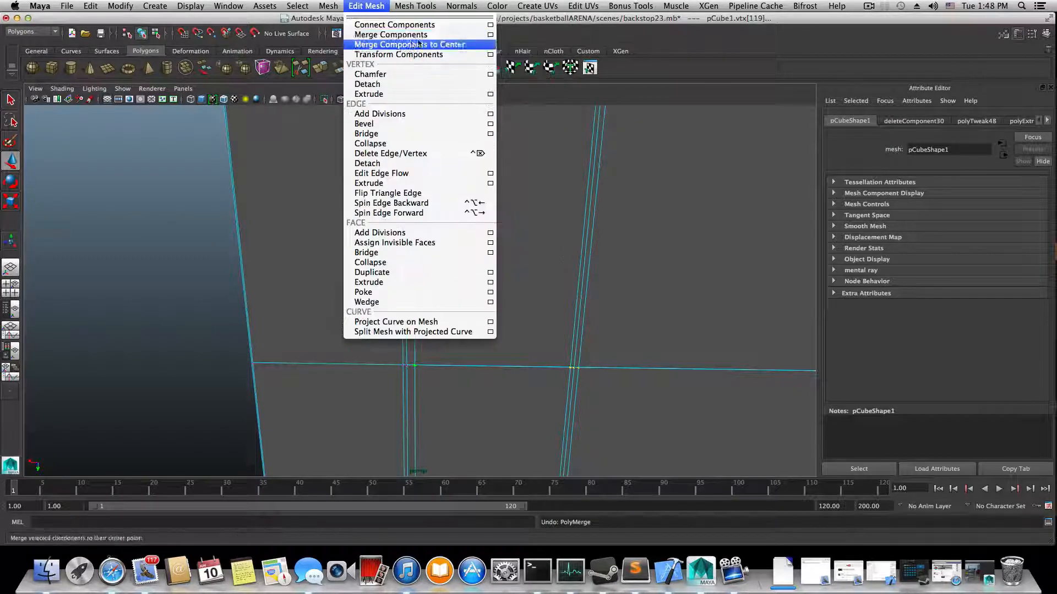
pyautogui.click(490, 35)
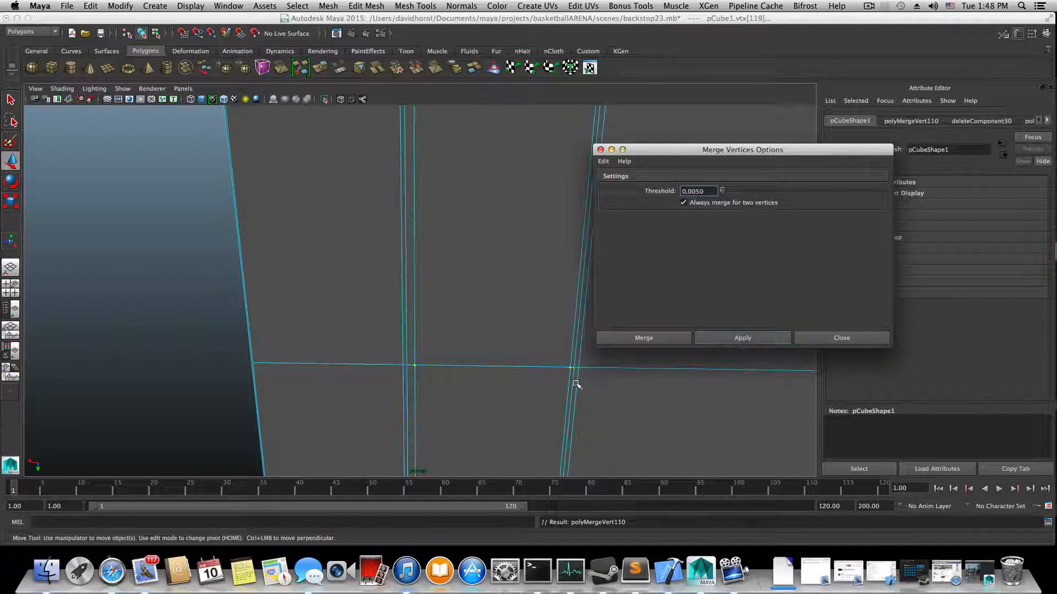
# - Test the merge by moving one vertex where the vertical edge loops meet the rail, and undo the move
pyautogui.keyDown('alt'); pyautogui.moveTo(576, 384); pyautogui.dragTo(511, 362, button='middle'); pyautogui.keyUp('alt')
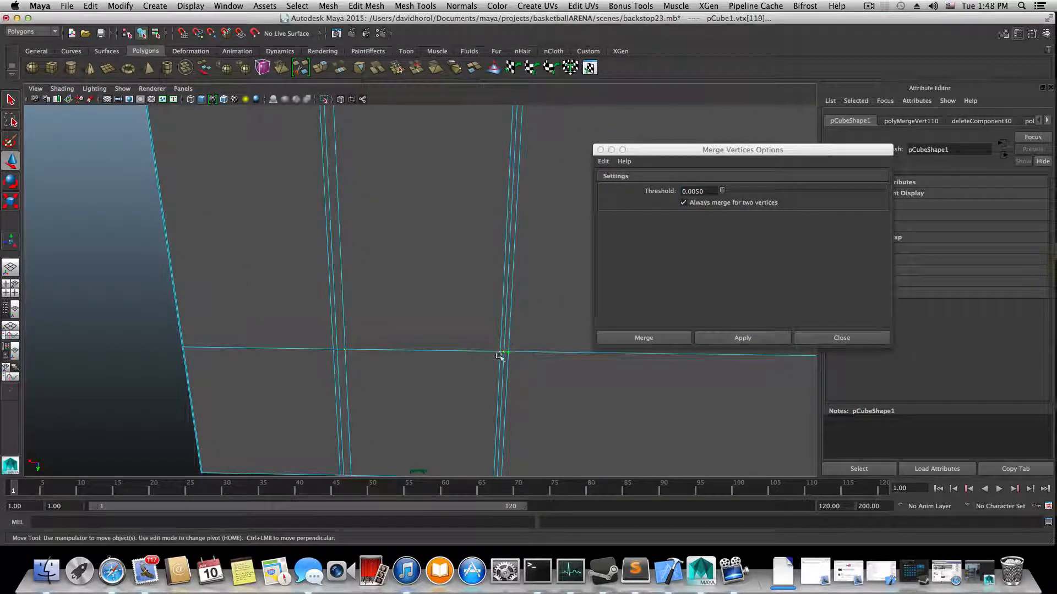
pyautogui.moveTo(746, 155); pyautogui.dragTo(912, 215)
pyautogui.keyDown('alt'); pyautogui.moveTo(523, 259); pyautogui.dragTo(373, 254, button='right'); pyautogui.keyUp('alt')
pyautogui.keyDown('alt'); pyautogui.moveTo(610, 246); pyautogui.dragTo(470, 252, button='middle'); pyautogui.keyUp('alt')
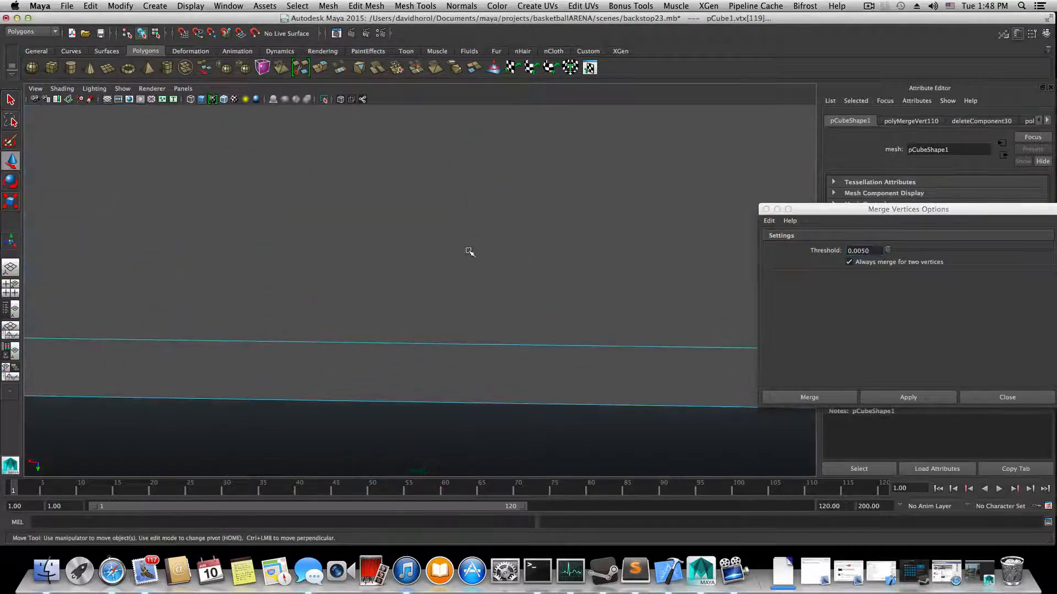
pyautogui.keyDown('alt'); pyautogui.moveTo(710, 226); pyautogui.dragTo(473, 245, button='middle'); pyautogui.keyUp('alt')
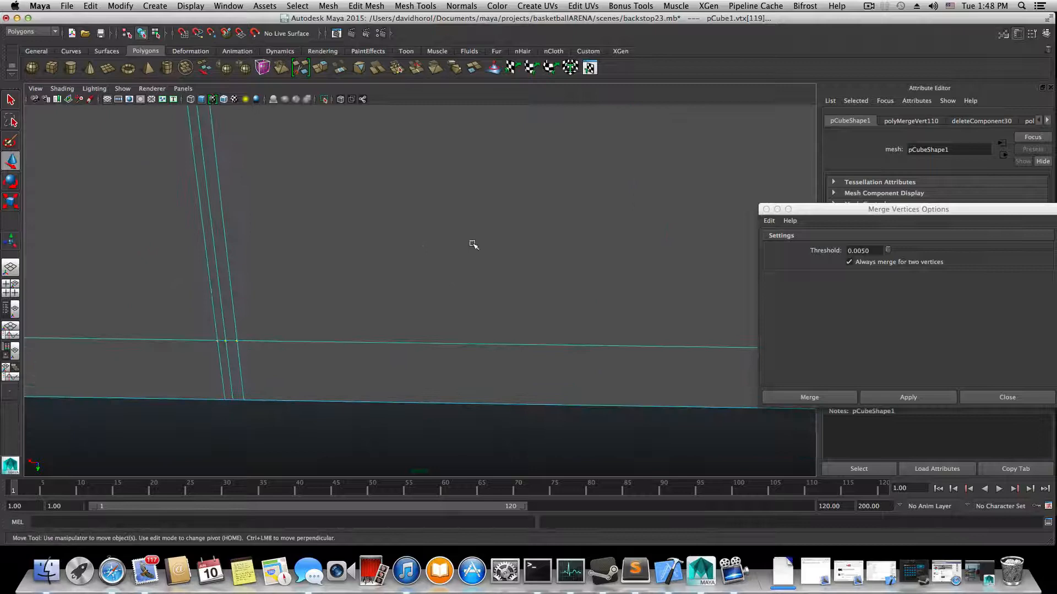
pyautogui.click(235, 342)
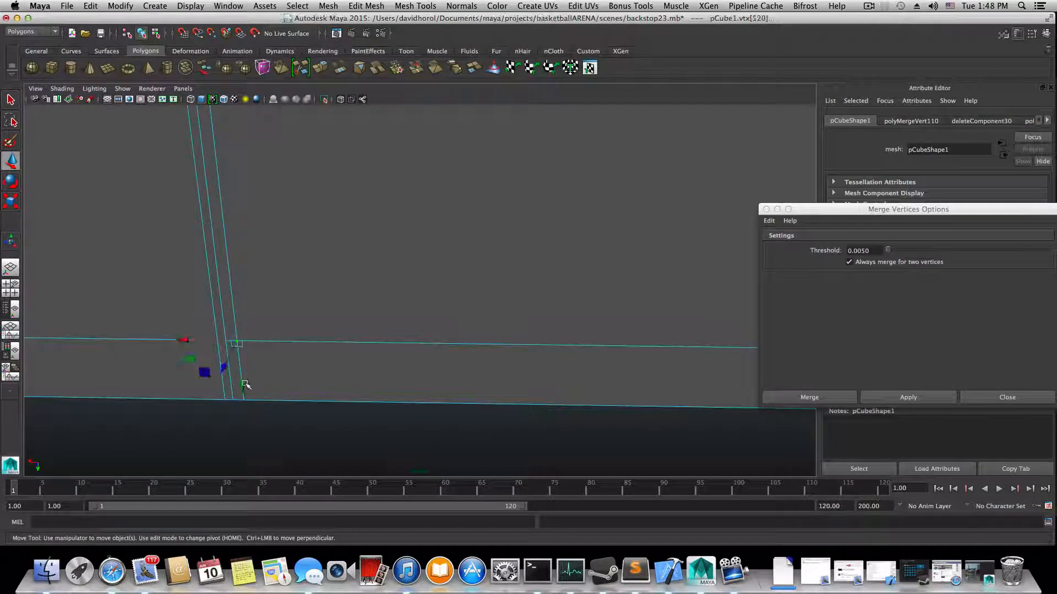
pyautogui.moveTo(244, 384); pyautogui.dragTo(239, 372)
pyautogui.press('super+z')
# - Check the merged vertices at the next group of edge loops and at the frame's inner corner
pyautogui.keyDown('alt'); pyautogui.moveTo(506, 313); pyautogui.dragTo(231, 313, button='right'); pyautogui.keyUp('alt')
pyautogui.keyDown('alt'); pyautogui.moveTo(702, 243); pyautogui.dragTo(254, 290, button='middle'); pyautogui.keyUp('alt')
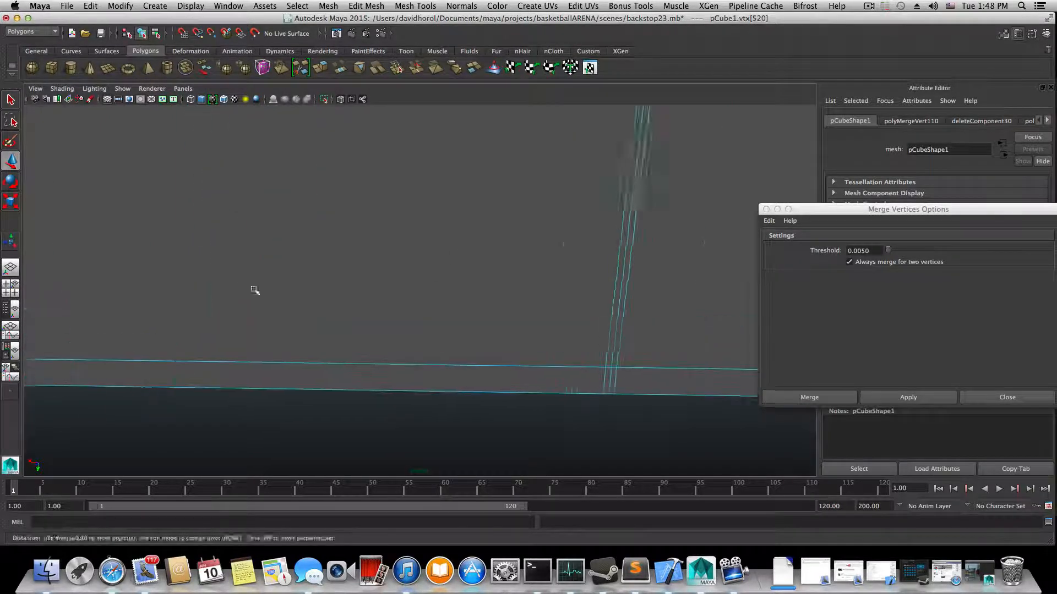
pyautogui.keyDown('alt'); pyautogui.moveTo(630, 359); pyautogui.dragTo(464, 347, button='middle'); pyautogui.keyUp('alt')
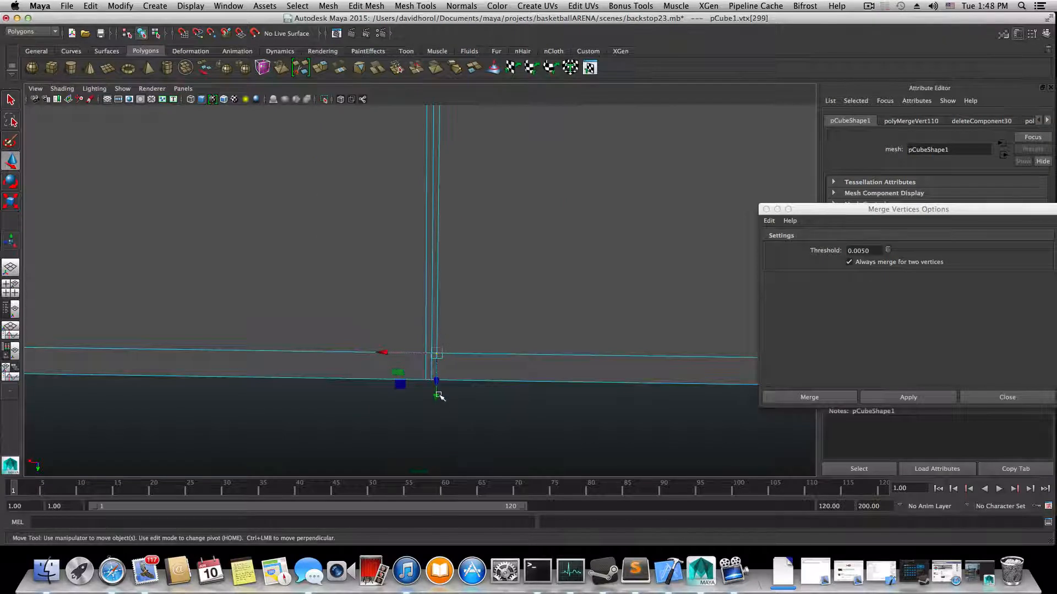
pyautogui.keyDown('alt'); pyautogui.moveTo(567, 312); pyautogui.dragTo(408, 395); pyautogui.keyUp('alt')
pyautogui.click(401, 389)
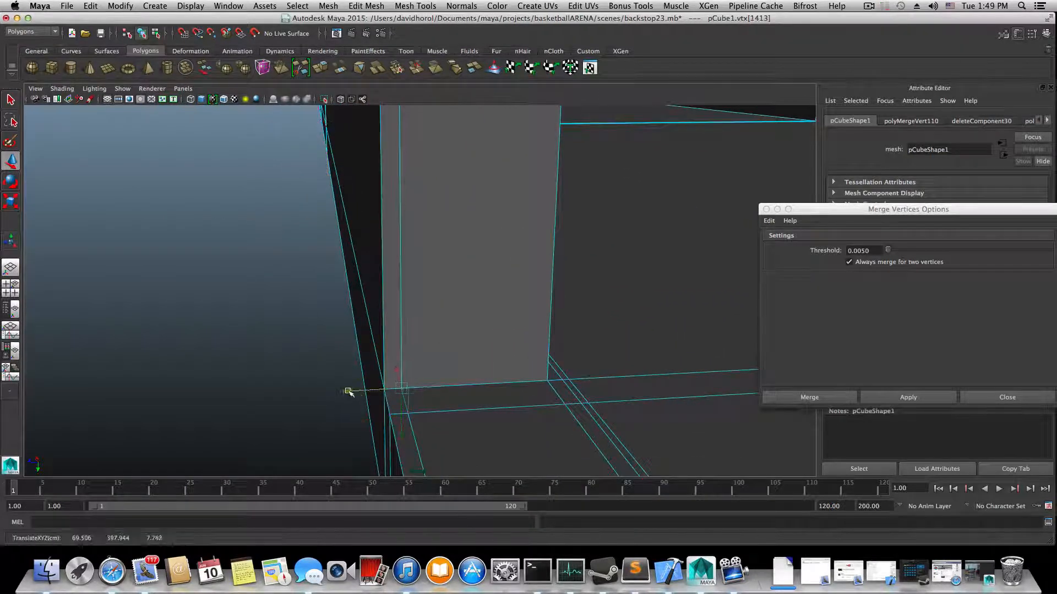
pyautogui.keyDown('alt'); pyautogui.moveTo(515, 403); pyautogui.dragTo(543, 283); pyautogui.keyUp('alt')
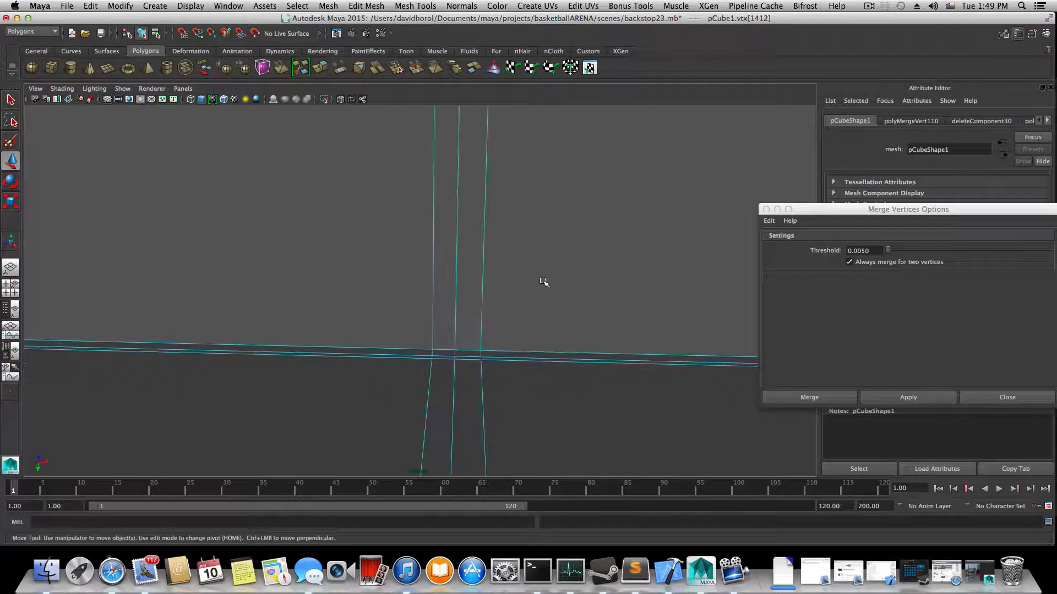
# - Select the vertices where the vertical edge loops cross the horizontal rail edge and test the merge by moving one of them sideways
pyautogui.click(478, 352)
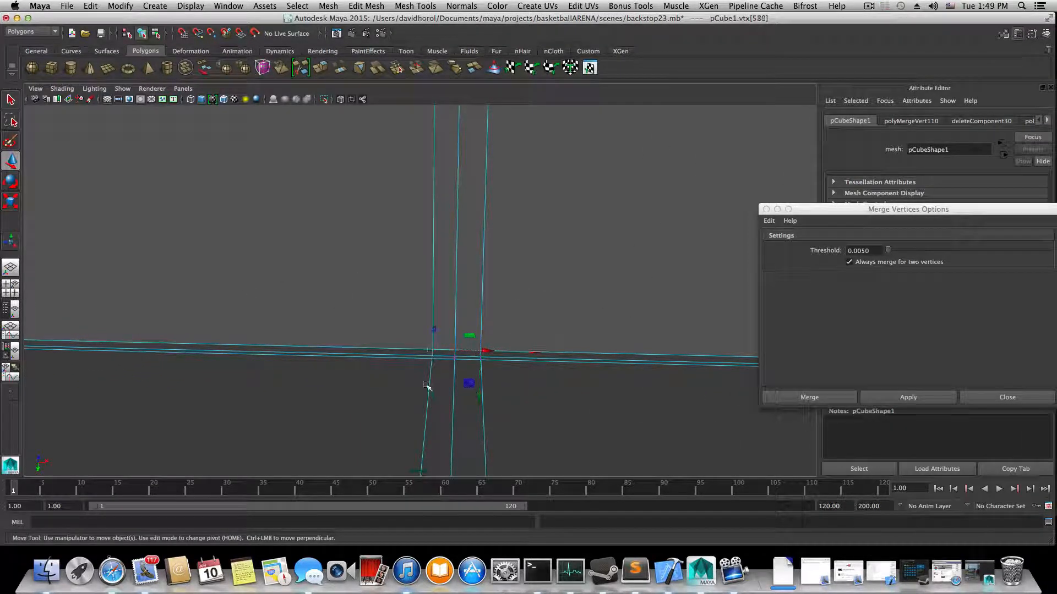
pyautogui.click(483, 352)
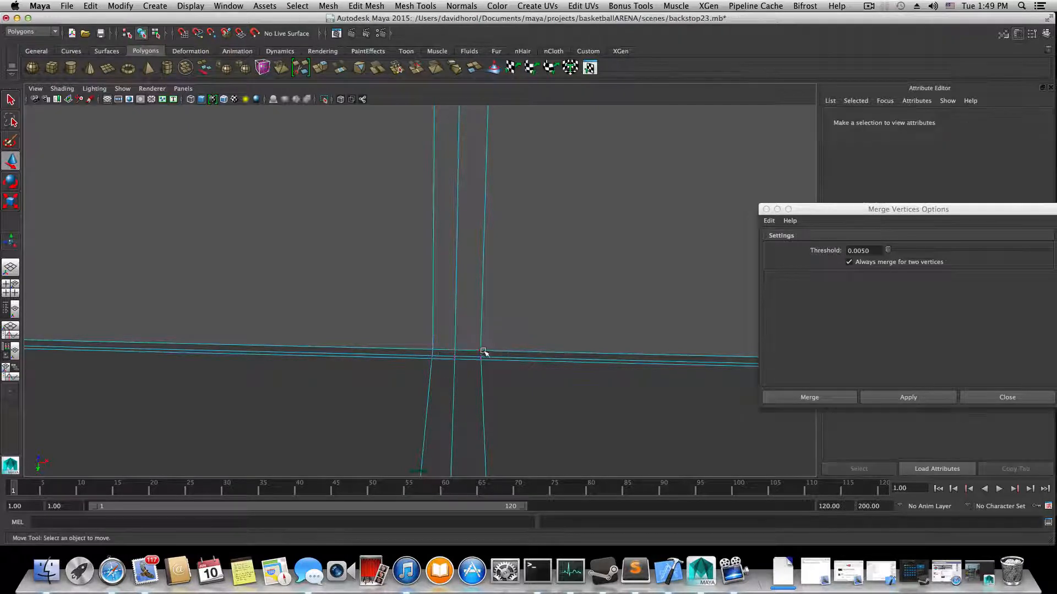
pyautogui.click(467, 352)
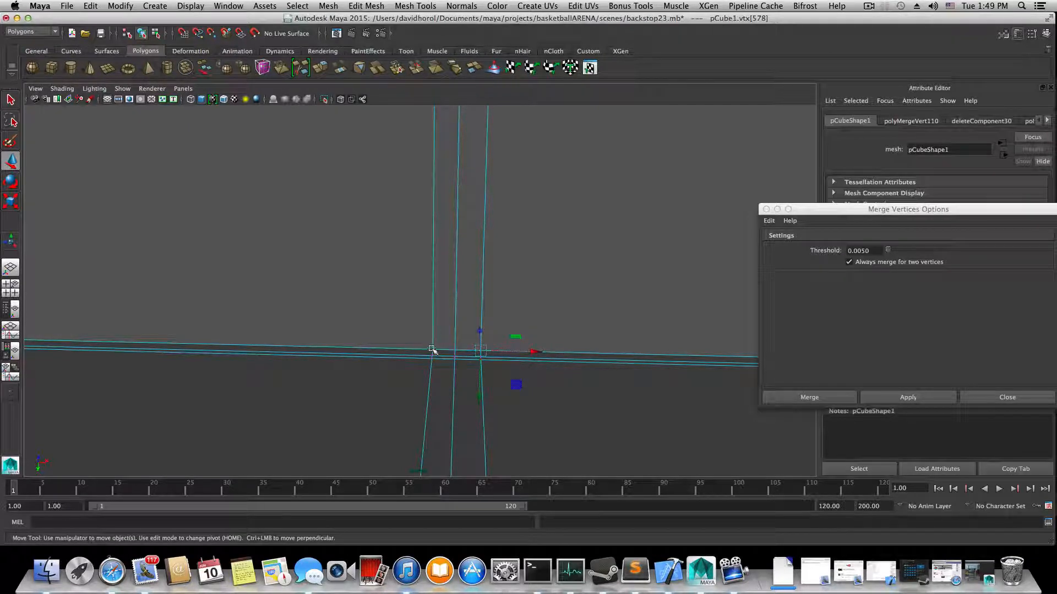
pyautogui.click(431, 350)
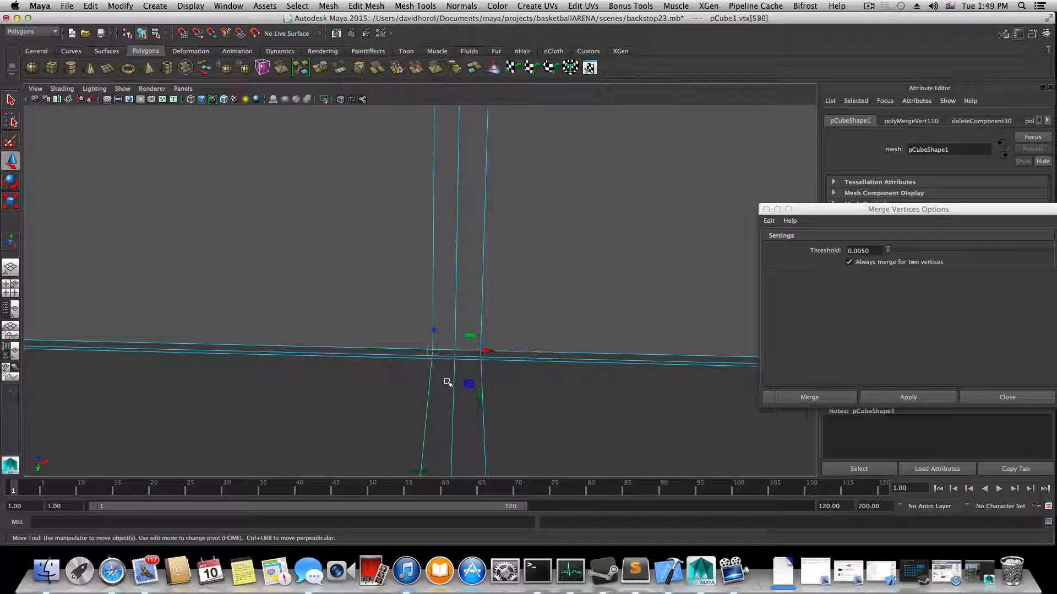
pyautogui.moveTo(489, 351); pyautogui.dragTo(483, 351)
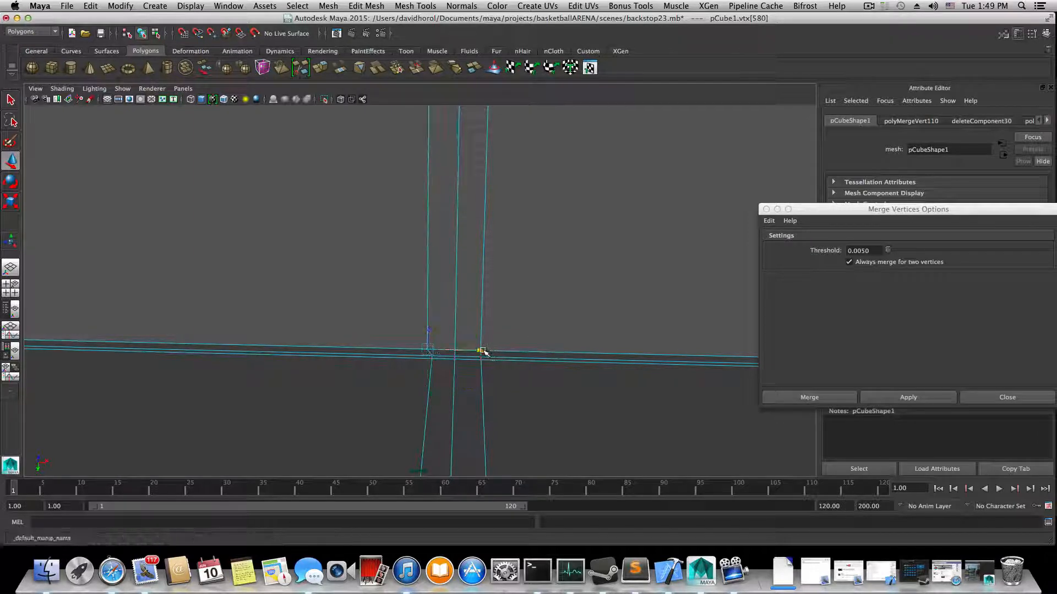
# - Examine the frame's inner corner and adjoining rail edges with smooth preview switched on and off
pyautogui.keyDown('alt'); pyautogui.moveTo(587, 356); pyautogui.dragTo(487, 306); pyautogui.keyUp('alt')
pyautogui.keyDown('alt'); pyautogui.moveTo(487, 305); pyautogui.dragTo(586, 322, button='right'); pyautogui.keyUp('alt')
pyautogui.scroll(-8, 586, 321)
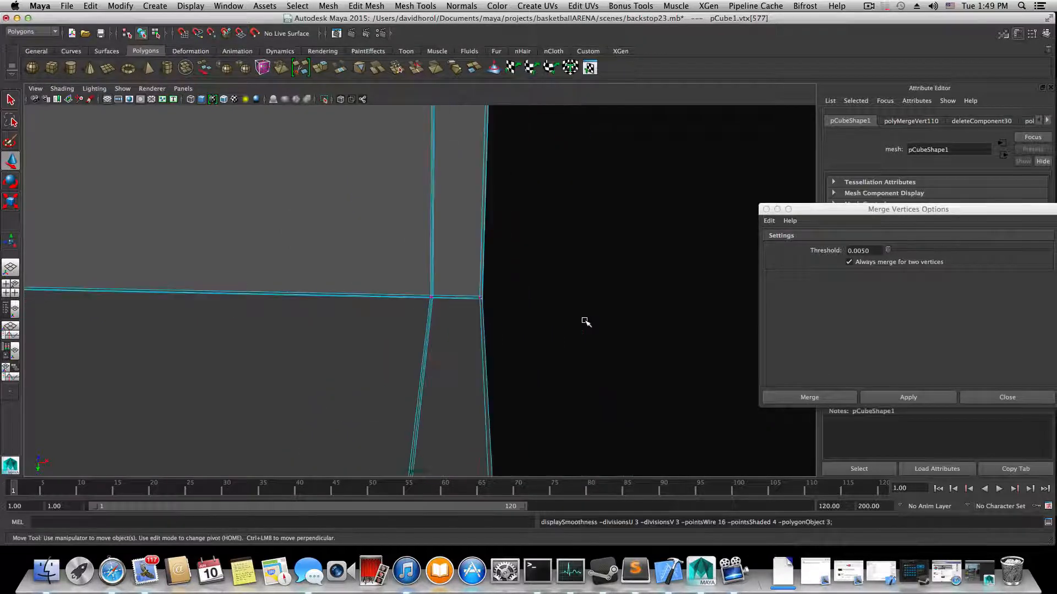
pyautogui.keyDown('alt'); pyautogui.moveTo(495, 323); pyautogui.dragTo(373, 346); pyautogui.keyUp('alt')
pyautogui.press('1')
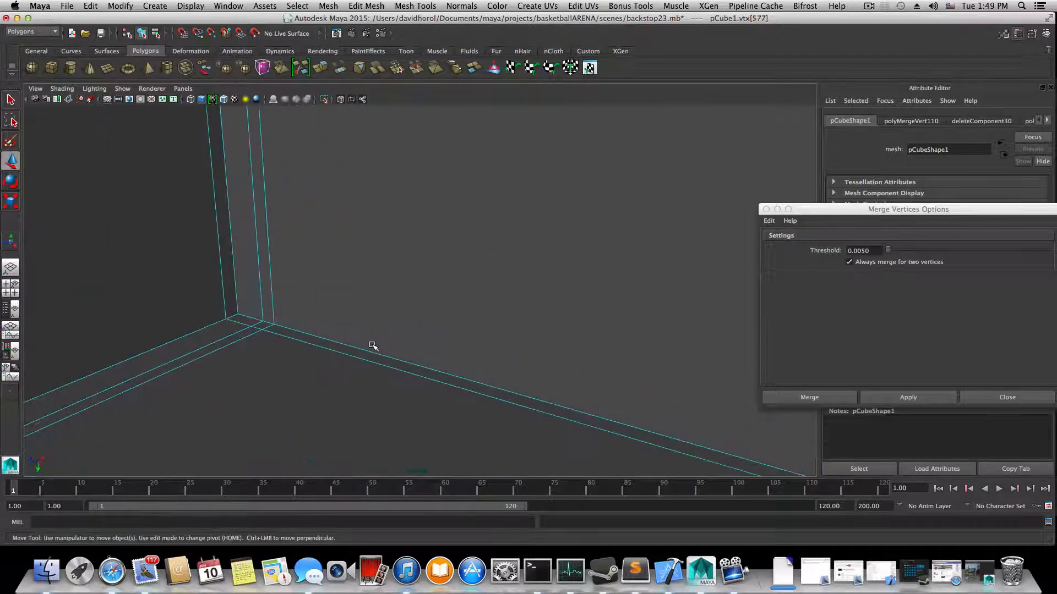
pyautogui.scroll(-10, 370, 346)
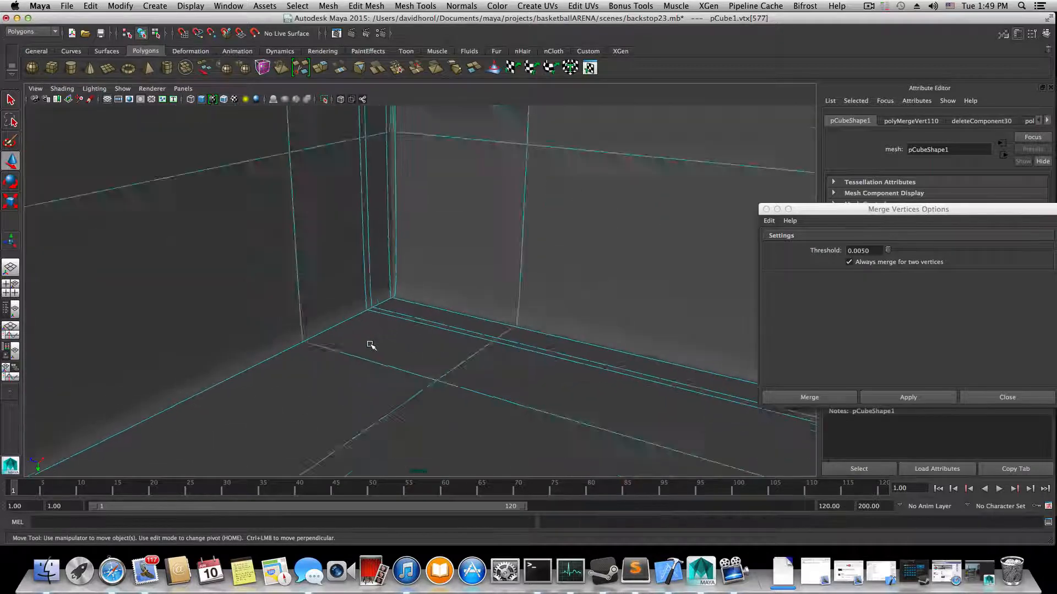
pyautogui.scroll(-10, 371, 346)
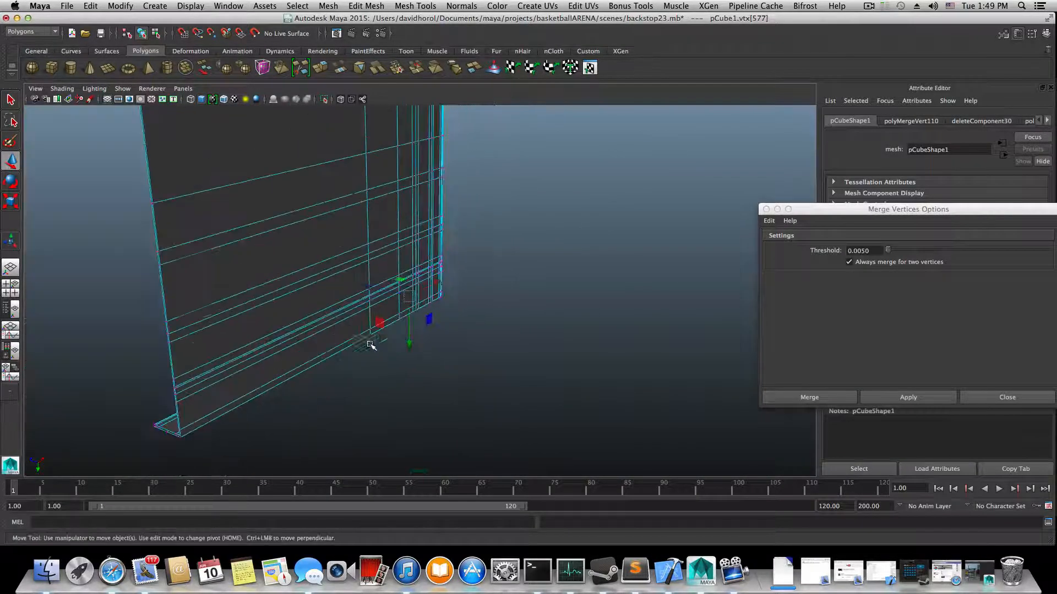
# - Leave vertex editing, close the Merge Vertices options and insert an edge loop close beside the corner panel's vertical end edge at the recess
pyautogui.keyDown('alt'); pyautogui.moveTo(363, 345); pyautogui.dragTo(428, 344); pyautogui.keyUp('alt')
pyautogui.press('1')
pyautogui.scroll(5, 550, 361)
pyautogui.keyDown('alt'); pyautogui.moveTo(554, 363); pyautogui.dragTo(440, 324, button='middle'); pyautogui.keyUp('alt')
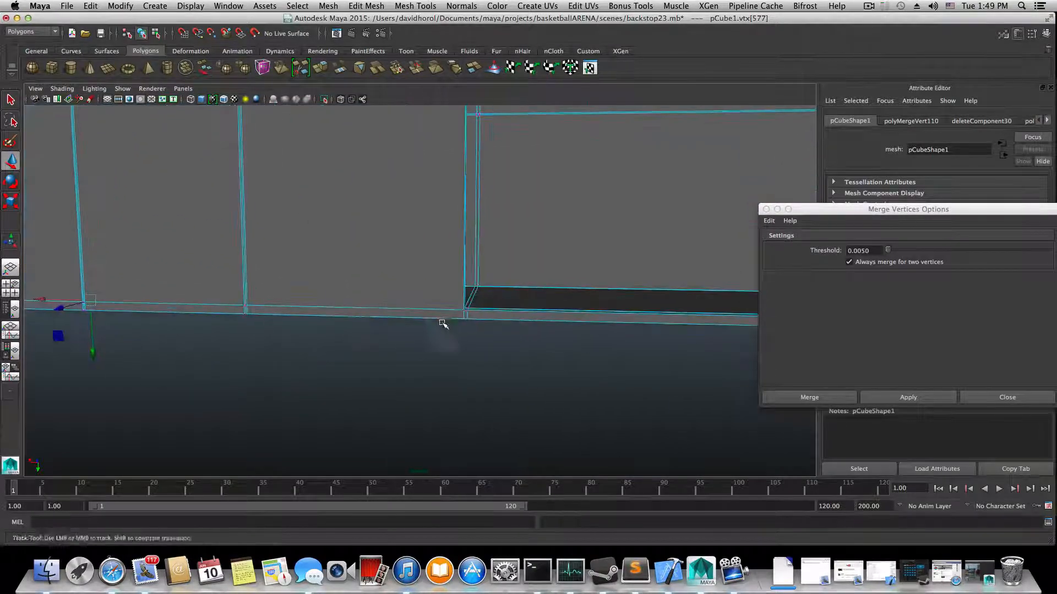
pyautogui.scroll(5, 553, 352)
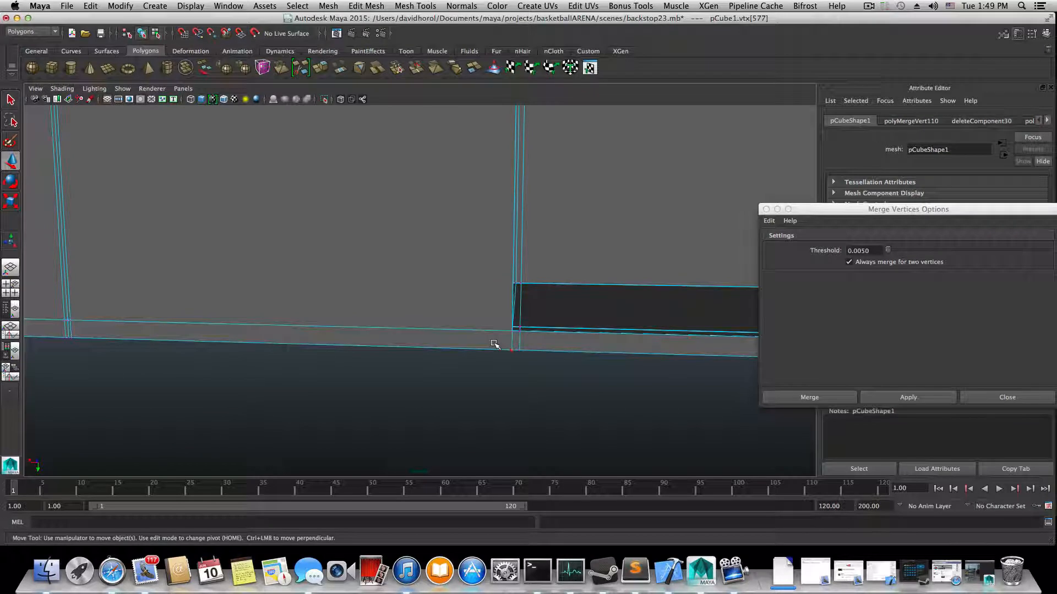
pyautogui.press('F8')
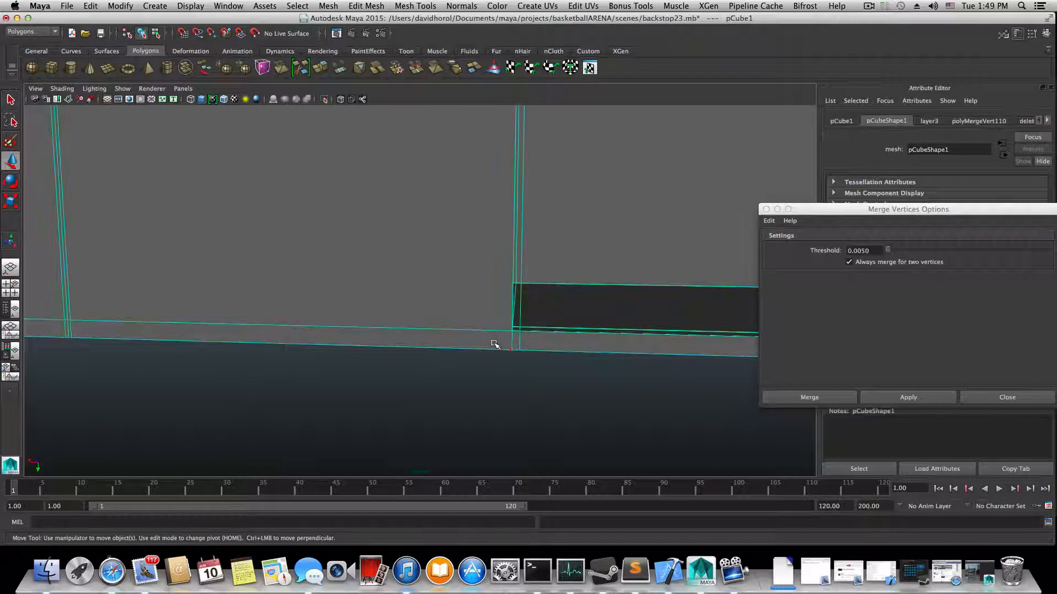
pyautogui.click(766, 210)
pyautogui.keyDown('shift'); pyautogui.moveTo(517, 317); pyautogui.dragTo(448, 333, button='right'); pyautogui.keyUp('shift')
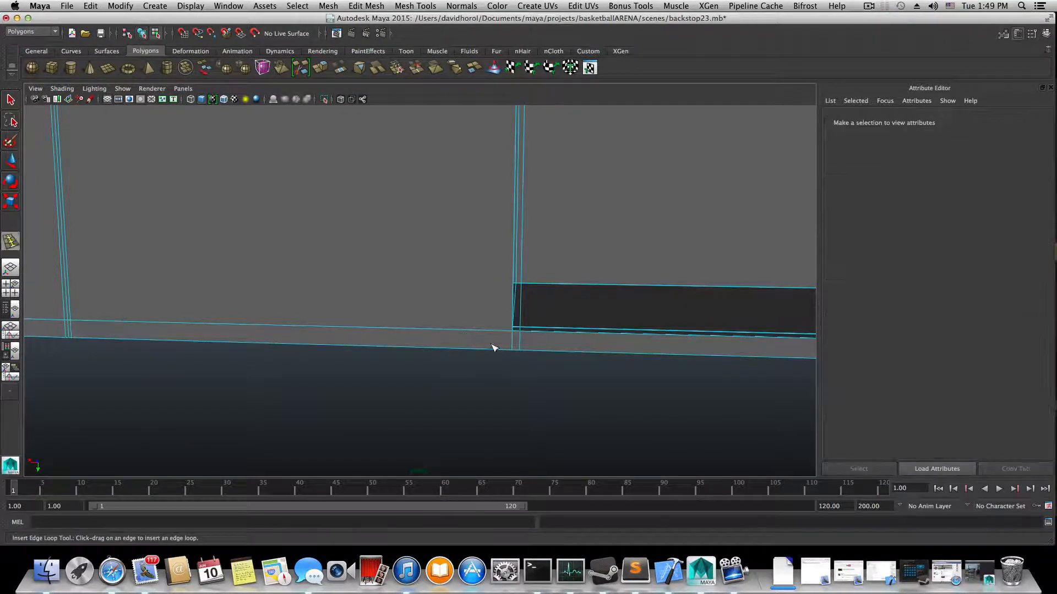
pyautogui.scroll(4, 493, 348)
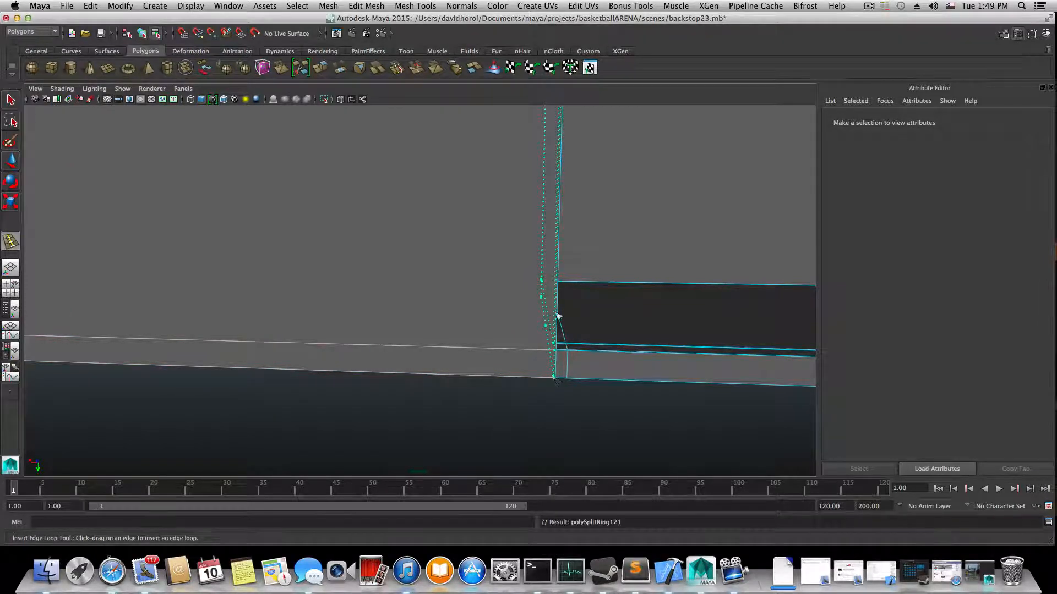
pyautogui.moveTo(557, 316); pyautogui.dragTo(557, 317)
# - Examine the new vertical edge loop along the corner panel and across the whole backboard side
pyautogui.keyDown('alt'); pyautogui.moveTo(550, 207); pyautogui.dragTo(459, 337); pyautogui.keyUp('alt')
pyautogui.keyDown('alt'); pyautogui.moveTo(497, 389); pyautogui.dragTo(453, 270); pyautogui.keyUp('alt')
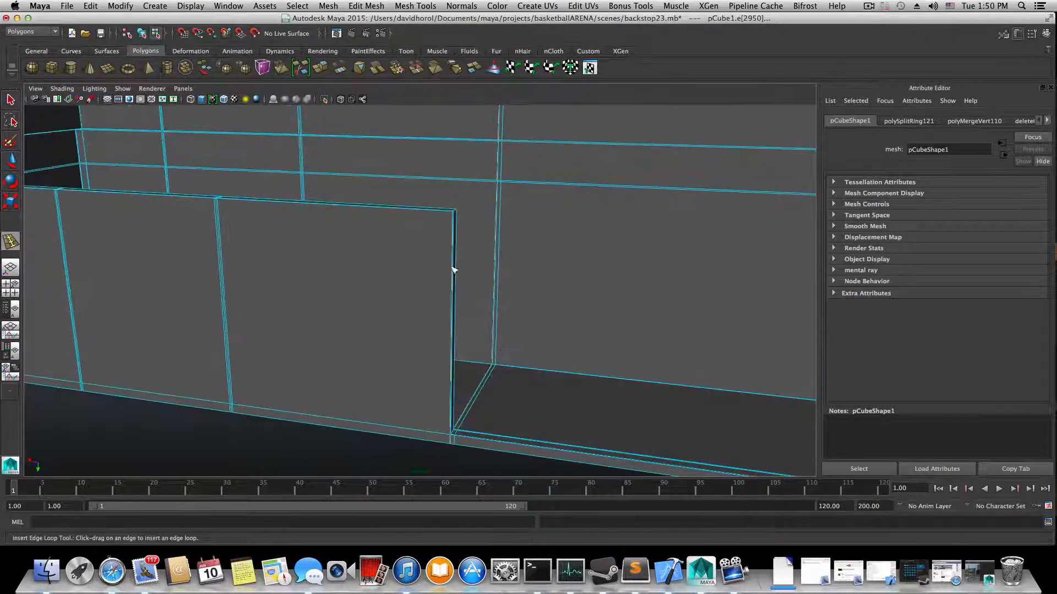
pyautogui.moveTo(517, 219)
pyautogui.keyDown('alt'); pyautogui.mouseDown()
pyautogui.moveTo(517, 394)
pyautogui.moveTo(481, 293)
pyautogui.moveTo(501, 231)
pyautogui.mouseUp(); pyautogui.keyUp('alt')
pyautogui.keyDown('alt'); pyautogui.moveTo(488, 137); pyautogui.dragTo(483, 241, button='middle'); pyautogui.keyUp('alt')
pyautogui.keyDown('alt'); pyautogui.moveTo(483, 241); pyautogui.dragTo(465, 332); pyautogui.keyUp('alt')
pyautogui.keyDown('alt'); pyautogui.moveTo(465, 332); pyautogui.dragTo(464, 281, button='middle'); pyautogui.keyUp('alt')
pyautogui.keyDown('alt'); pyautogui.moveTo(465, 281); pyautogui.dragTo(566, 385, button='right'); pyautogui.keyUp('alt')
pyautogui.keyDown('alt'); pyautogui.moveTo(474, 275); pyautogui.dragTo(512, 389, button='middle'); pyautogui.keyUp('alt')
pyautogui.keyDown('alt'); pyautogui.moveTo(512, 389); pyautogui.dragTo(588, 392, button='right'); pyautogui.keyUp('alt')
pyautogui.keyDown('alt'); pyautogui.moveTo(588, 393); pyautogui.dragTo(556, 372); pyautogui.keyUp('alt')
pyautogui.keyDown('alt'); pyautogui.moveTo(553, 310); pyautogui.dragTo(356, 286, button='right'); pyautogui.keyUp('alt')
pyautogui.keyDown('alt'); pyautogui.moveTo(356, 285); pyautogui.dragTo(364, 385, button='middle'); pyautogui.keyUp('alt')
pyautogui.keyDown('alt'); pyautogui.moveTo(418, 356); pyautogui.dragTo(409, 281, button='right'); pyautogui.keyUp('alt')
pyautogui.keyDown('alt'); pyautogui.moveTo(410, 281); pyautogui.dragTo(420, 324, button='middle'); pyautogui.keyUp('alt')
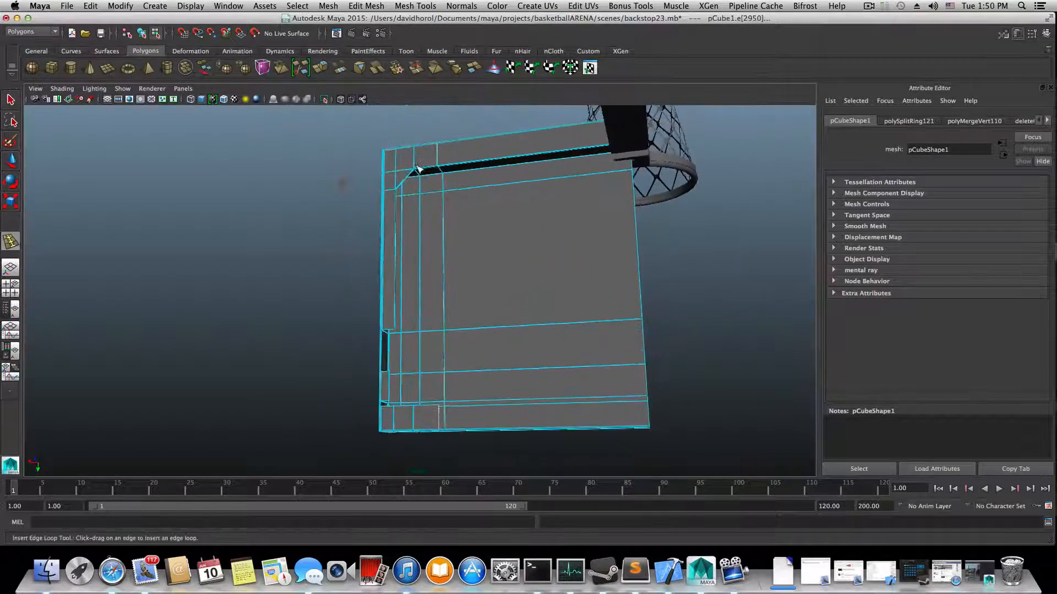
# - Insert a horizontal edge loop just inside the corner panel's long edge, close to its outer corner
pyautogui.keyDown('alt'); pyautogui.moveTo(446, 342); pyautogui.dragTo(512, 408, button='right'); pyautogui.keyUp('alt')
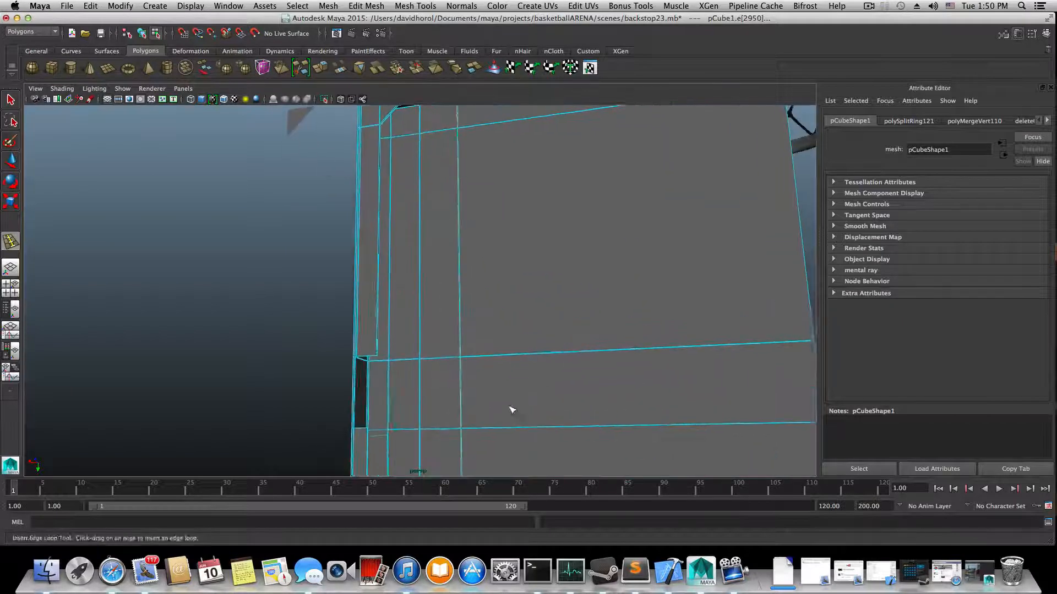
pyautogui.keyDown('alt'); pyautogui.moveTo(510, 412); pyautogui.dragTo(501, 308, button='middle'); pyautogui.keyUp('alt')
pyautogui.keyDown('alt'); pyautogui.moveTo(481, 335); pyautogui.dragTo(630, 396, button='right'); pyautogui.keyUp('alt')
pyautogui.keyDown('alt'); pyautogui.moveTo(610, 402); pyautogui.dragTo(588, 279, button='middle'); pyautogui.keyUp('alt')
pyautogui.keyDown('alt'); pyautogui.moveTo(572, 354); pyautogui.dragTo(545, 368); pyautogui.keyUp('alt')
pyautogui.keyDown('alt'); pyautogui.moveTo(545, 368); pyautogui.dragTo(599, 378, button='right'); pyautogui.keyUp('alt')
pyautogui.keyDown('alt'); pyautogui.moveTo(599, 378); pyautogui.dragTo(549, 401, button='middle'); pyautogui.keyUp('alt')
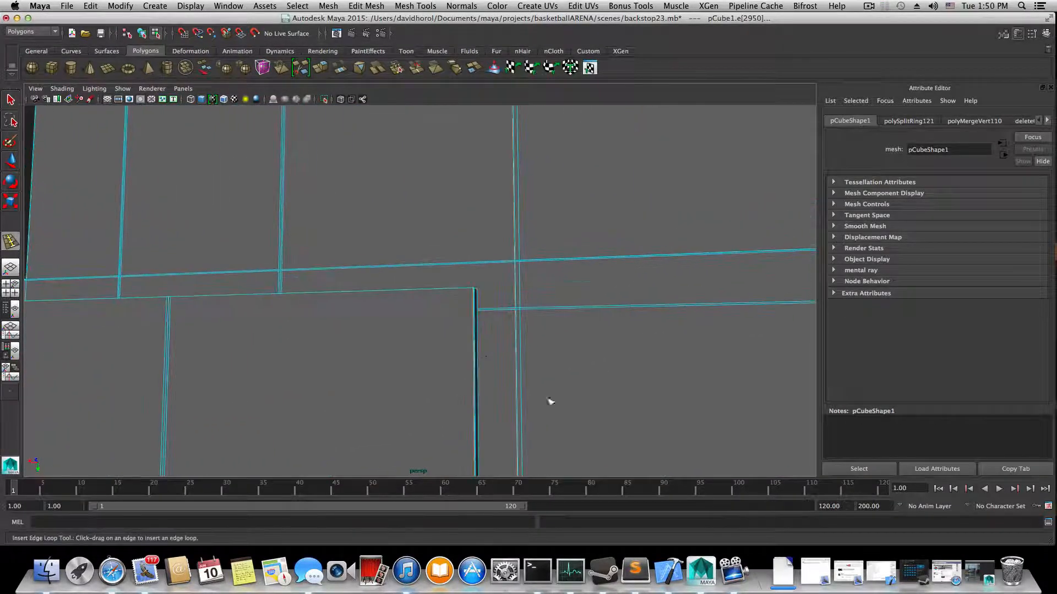
pyautogui.keyDown('alt'); pyautogui.moveTo(465, 342); pyautogui.dragTo(538, 315, button='right'); pyautogui.keyUp('alt')
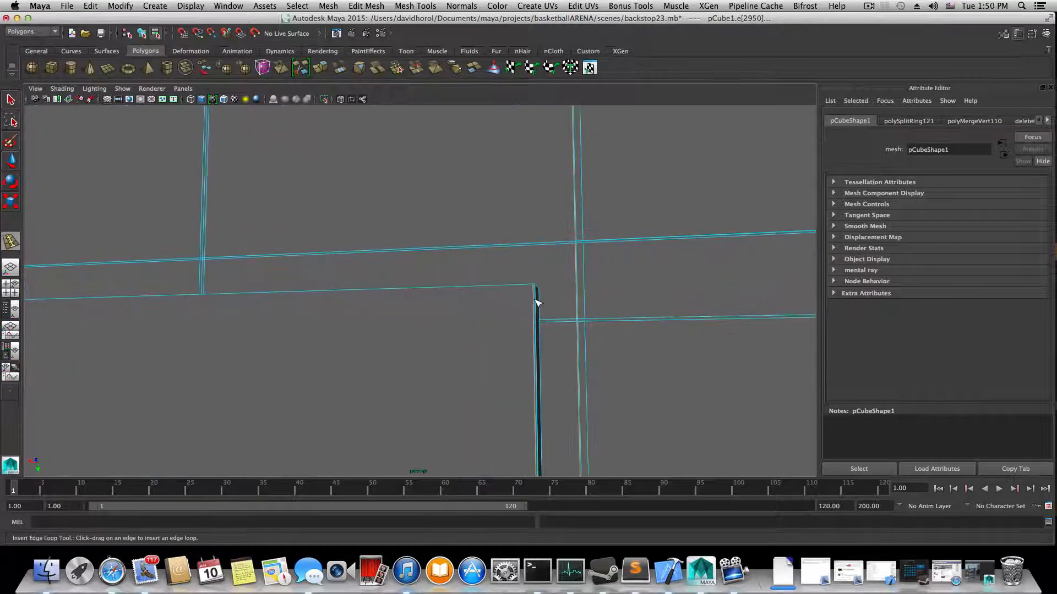
pyautogui.moveTo(537, 292); pyautogui.dragTo(537, 289)
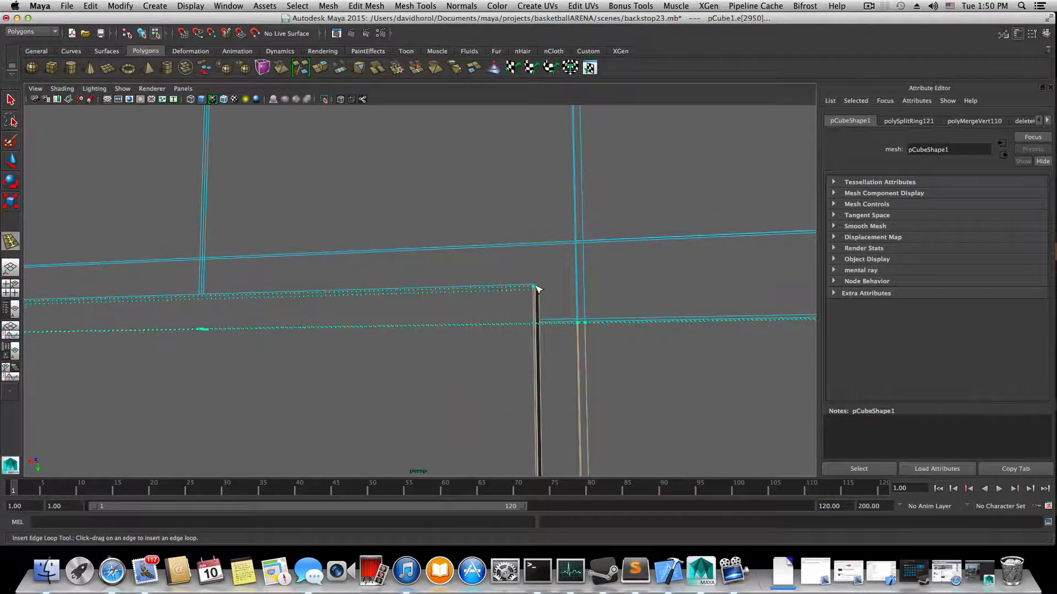
# - Examine how the new horizontal edge loop runs along the corner panel and around the dark notch
pyautogui.scroll(-10, 558, 332)
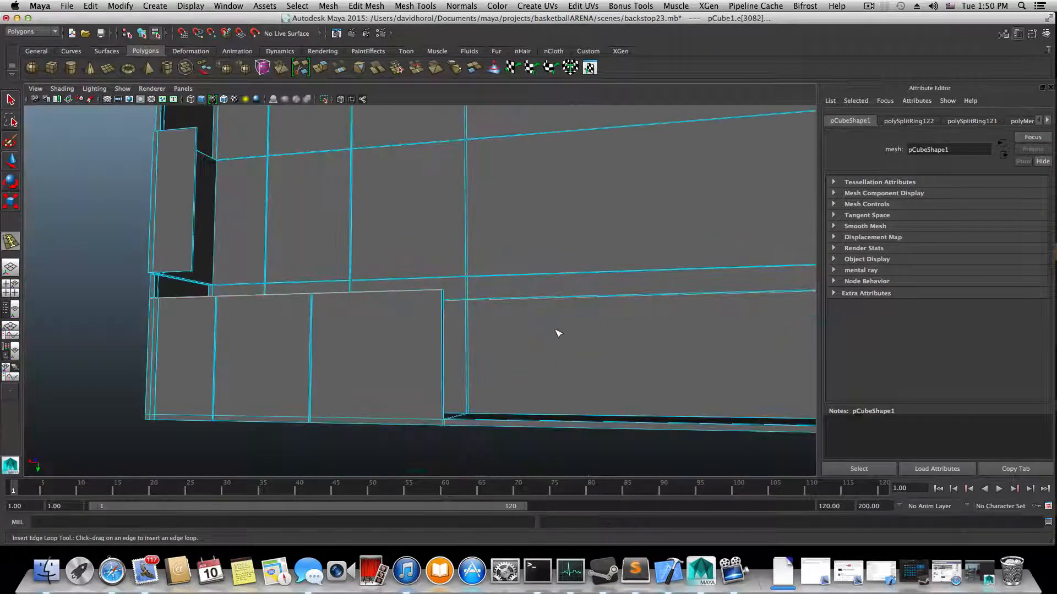
pyautogui.keyDown('alt'); pyautogui.moveTo(522, 343); pyautogui.dragTo(497, 321); pyautogui.keyUp('alt')
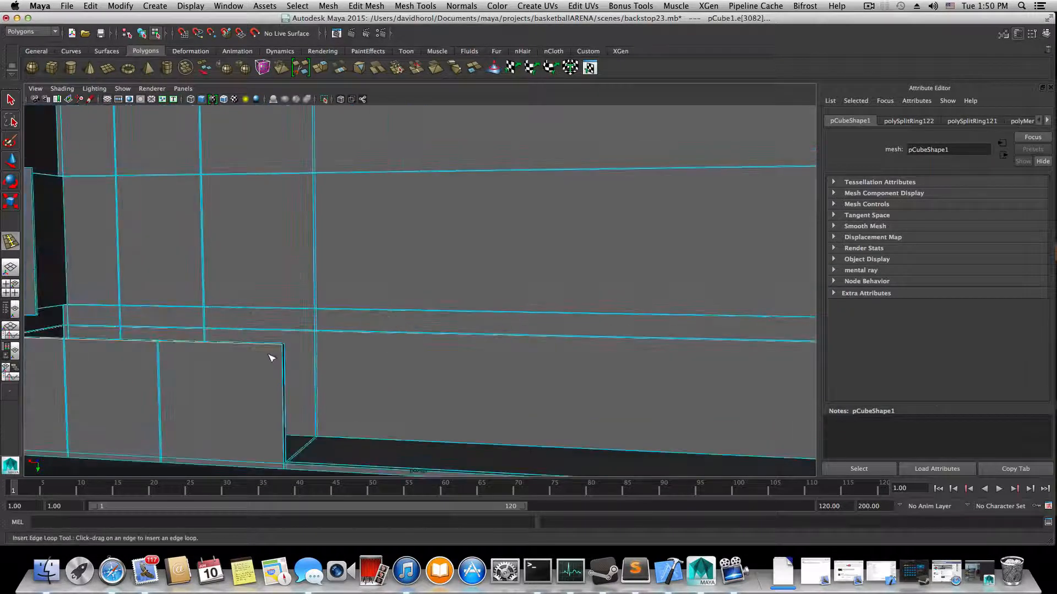
pyautogui.keyDown('alt'); pyautogui.moveTo(271, 359); pyautogui.dragTo(360, 339); pyautogui.keyUp('alt')
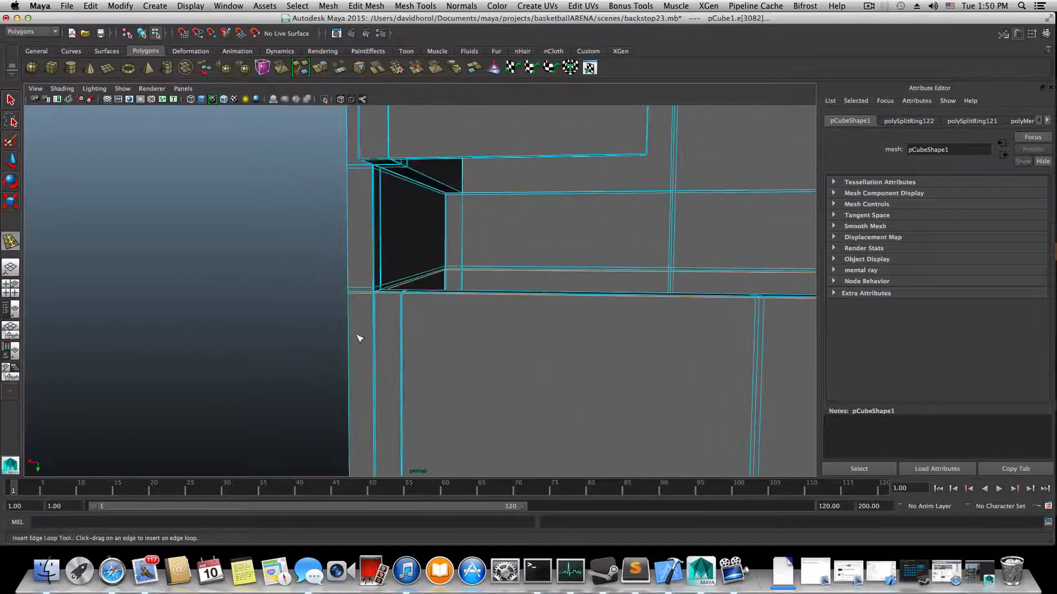
pyautogui.keyDown('alt'); pyautogui.moveTo(367, 338); pyautogui.dragTo(343, 250, button='middle'); pyautogui.keyUp('alt')
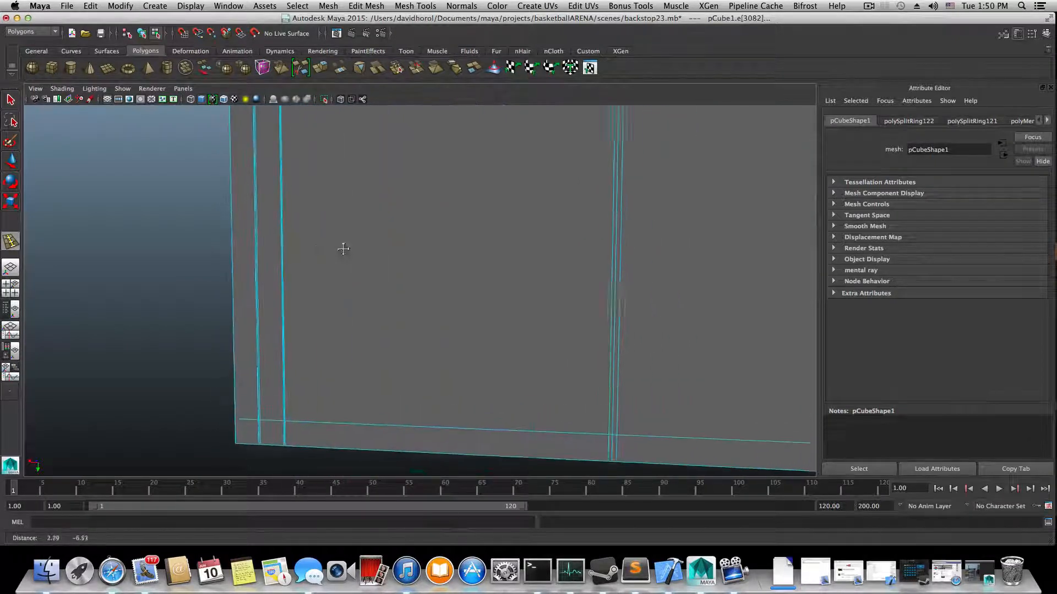
pyautogui.keyDown('alt'); pyautogui.moveTo(344, 250); pyautogui.dragTo(334, 273); pyautogui.keyUp('alt')
pyautogui.keyDown('alt'); pyautogui.moveTo(334, 273); pyautogui.dragTo(369, 286, button='right'); pyautogui.keyUp('alt')
pyautogui.keyDown('alt'); pyautogui.moveTo(369, 286); pyautogui.dragTo(391, 291, button='middle'); pyautogui.keyUp('alt')
pyautogui.keyDown('alt'); pyautogui.moveTo(391, 291); pyautogui.dragTo(404, 297, button='right'); pyautogui.keyUp('alt')
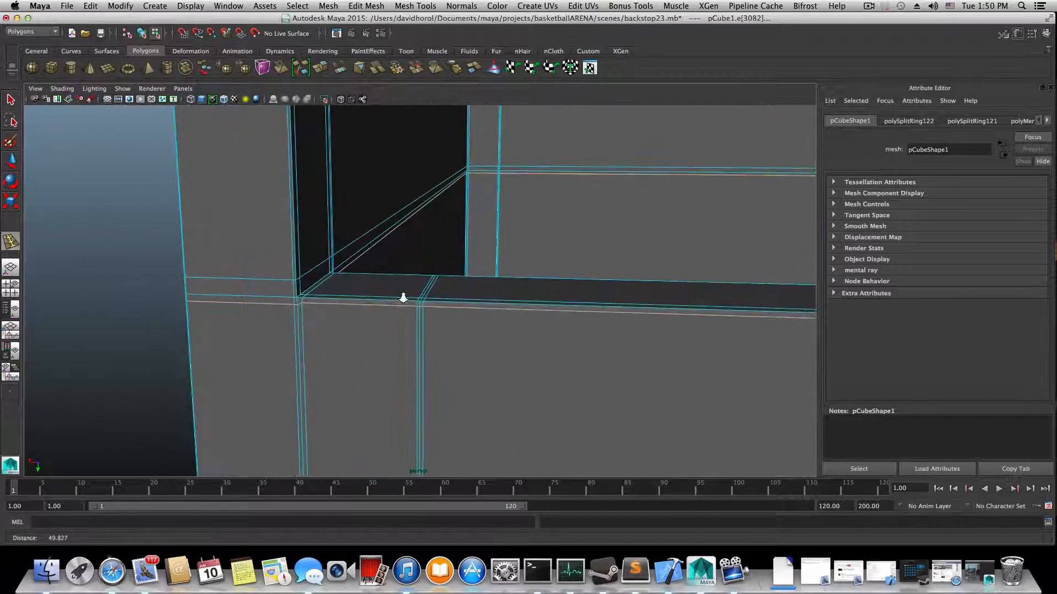
# - Compare the notch and corner panel edges in smooth preview and in unsmoothed display
pyautogui.moveTo(307, 309); pyautogui.dragTo(311, 312)
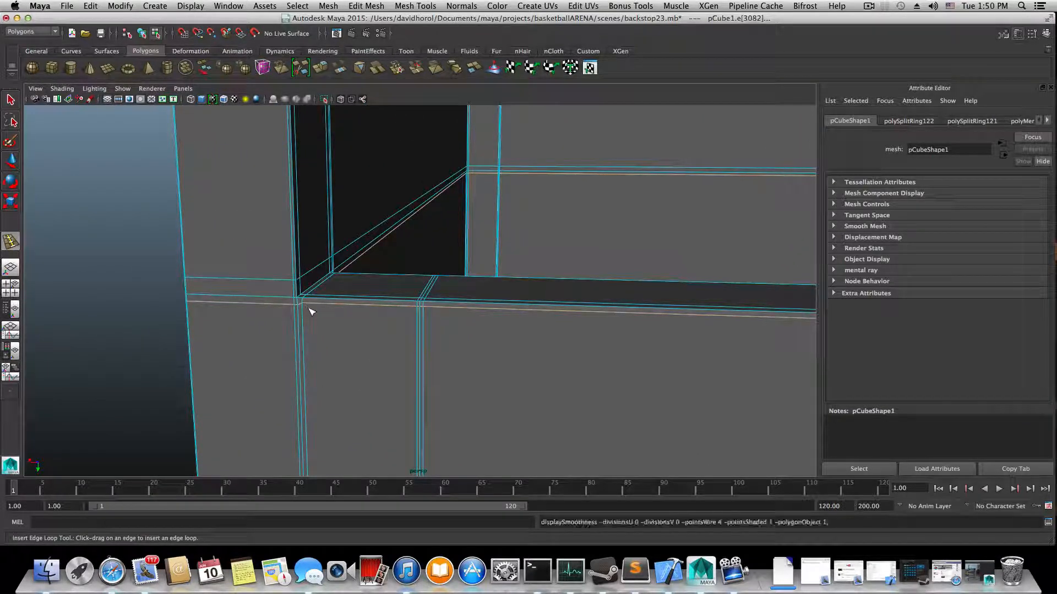
pyautogui.keyDown('alt'); pyautogui.moveTo(304, 311); pyautogui.dragTo(292, 308, button='right'); pyautogui.keyUp('alt')
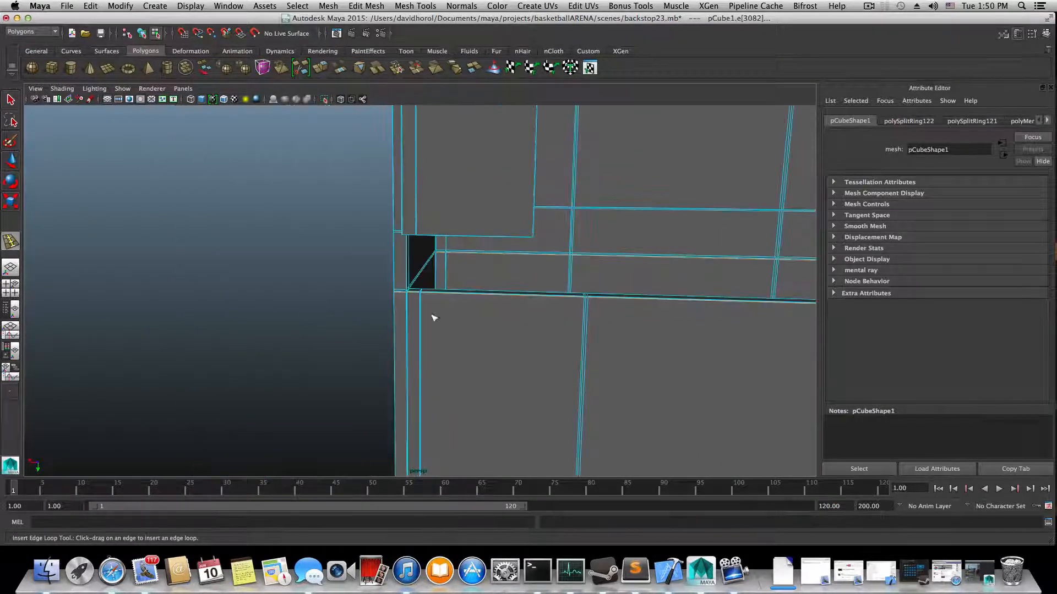
pyautogui.keyDown('alt'); pyautogui.moveTo(434, 318); pyautogui.dragTo(358, 320, button='middle'); pyautogui.keyUp('alt')
pyautogui.keyDown('alt'); pyautogui.moveTo(540, 332); pyautogui.dragTo(443, 312); pyautogui.keyUp('alt')
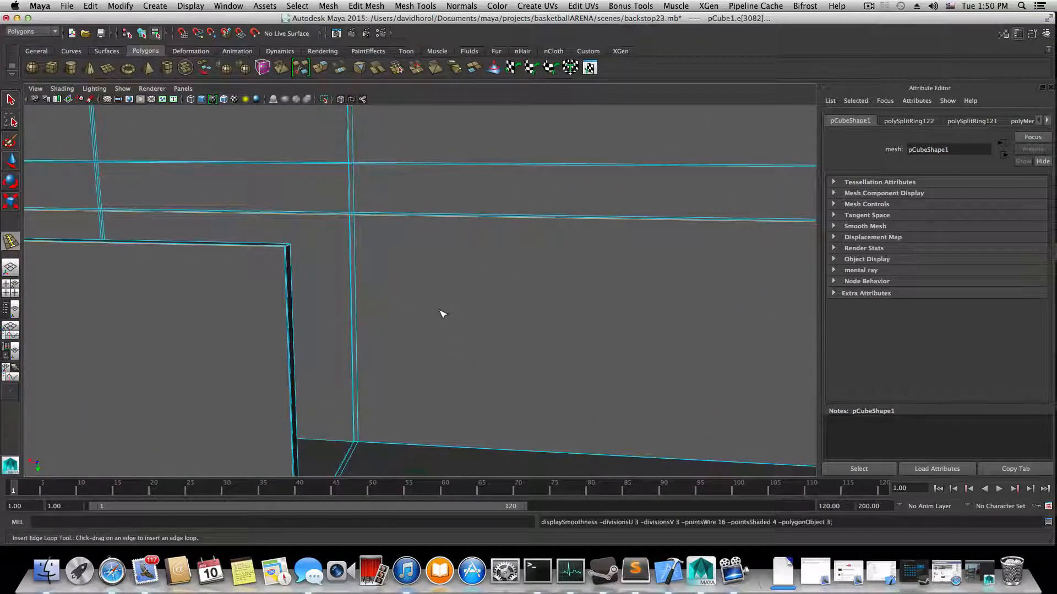
pyautogui.press('1')
pyautogui.keyDown('alt'); pyautogui.moveTo(427, 322); pyautogui.dragTo(199, 331, button='right'); pyautogui.keyUp('alt')
pyautogui.keyDown('alt'); pyautogui.moveTo(316, 335); pyautogui.dragTo(393, 348); pyautogui.keyUp('alt')
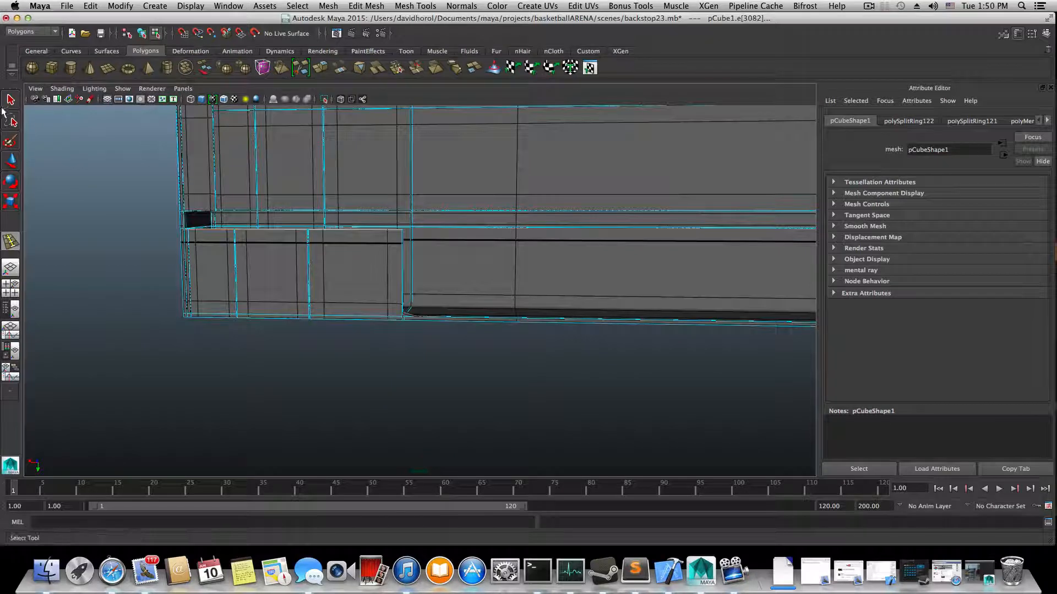
# - Reselect the backboard mesh and insert a horizontal edge loop in the narrow outer strip, close to the recess's edge
pyautogui.click(25, 110)
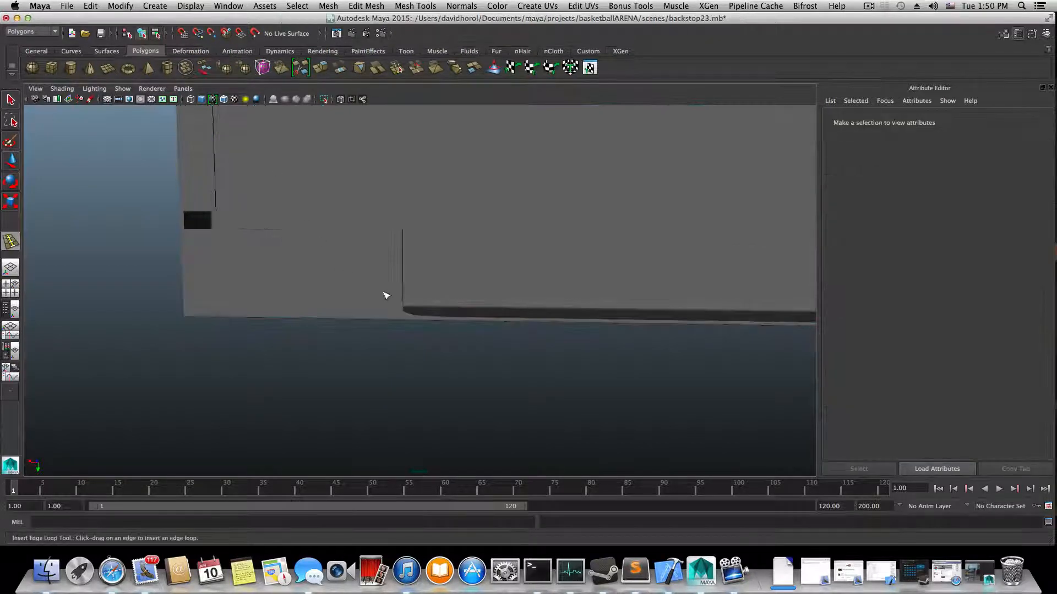
pyautogui.click(7, 102)
pyautogui.click(395, 300)
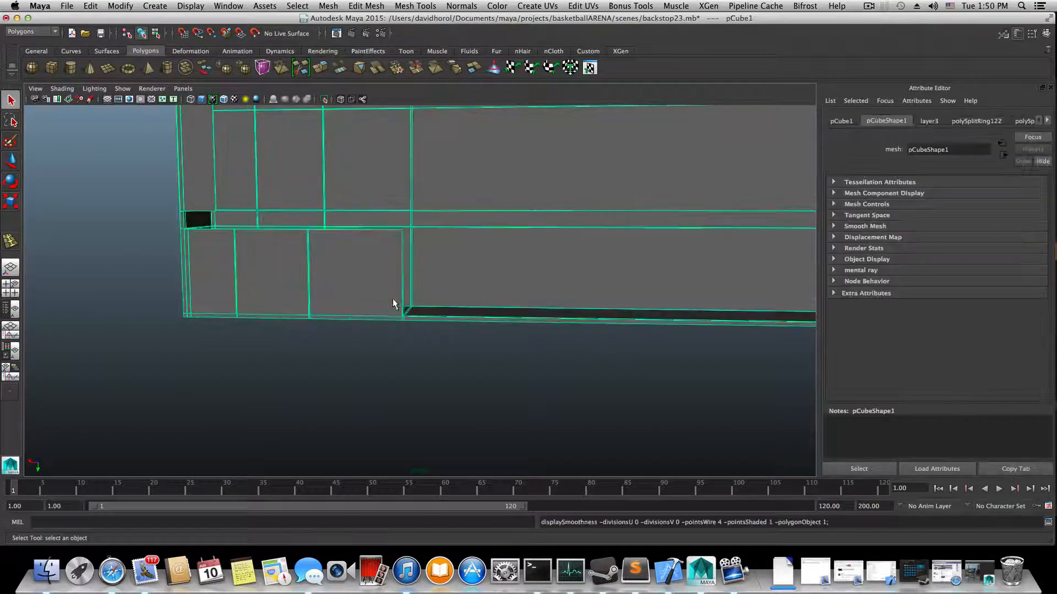
pyautogui.keyDown('alt'); pyautogui.moveTo(394, 303); pyautogui.dragTo(423, 351, button='right'); pyautogui.keyUp('alt')
pyautogui.keyDown('alt'); pyautogui.moveTo(424, 352); pyautogui.dragTo(444, 316, button='middle'); pyautogui.keyUp('alt')
pyautogui.keyDown('alt'); pyautogui.moveTo(444, 316); pyautogui.dragTo(500, 332, button='right'); pyautogui.keyUp('alt')
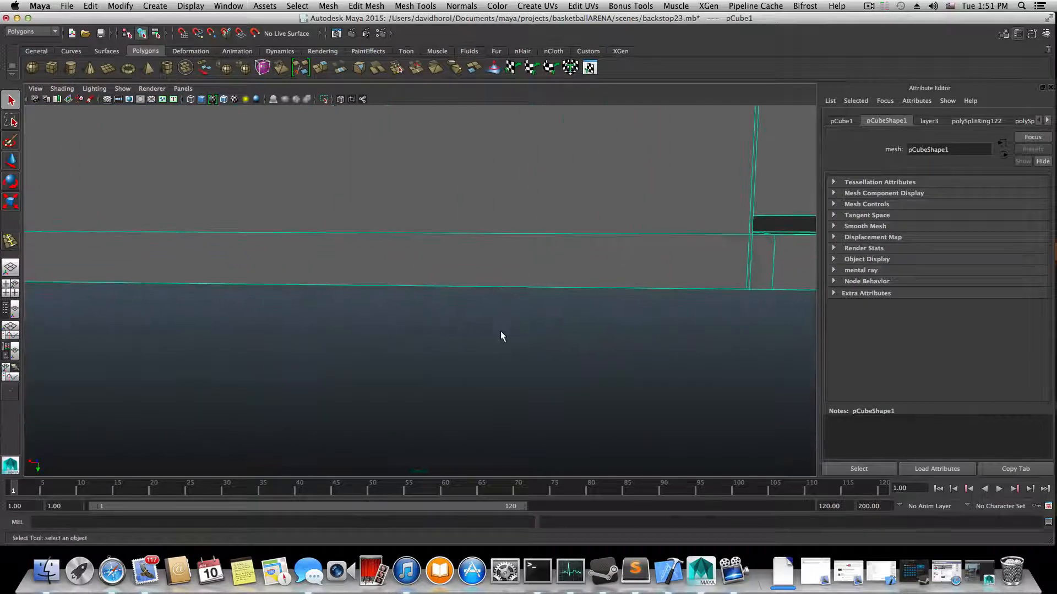
pyautogui.keyDown('alt'); pyautogui.moveTo(501, 332); pyautogui.dragTo(463, 337, button='middle'); pyautogui.keyUp('alt')
pyautogui.keyDown('alt'); pyautogui.moveTo(463, 337); pyautogui.dragTo(479, 342, button='right'); pyautogui.keyUp('alt')
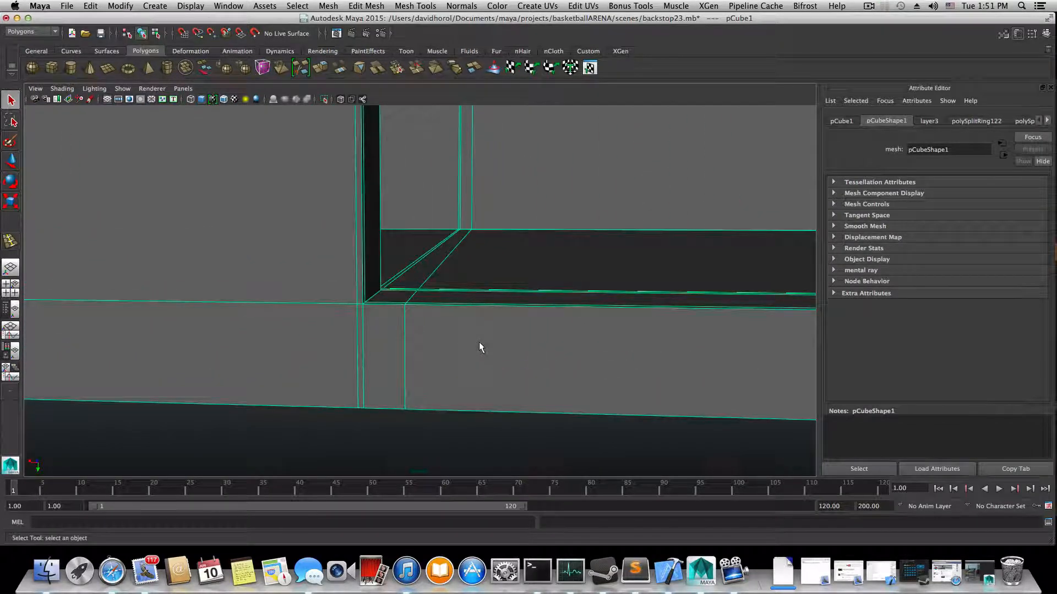
pyautogui.keyDown('shift'); pyautogui.moveTo(453, 339); pyautogui.dragTo(388, 326, button='right'); pyautogui.keyUp('shift')
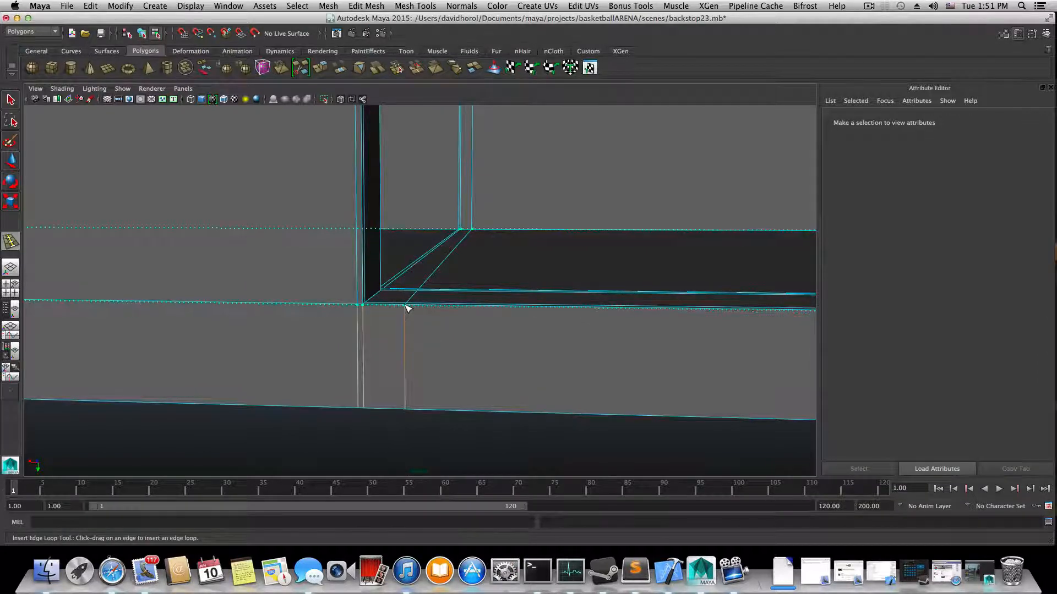
pyautogui.click(408, 310)
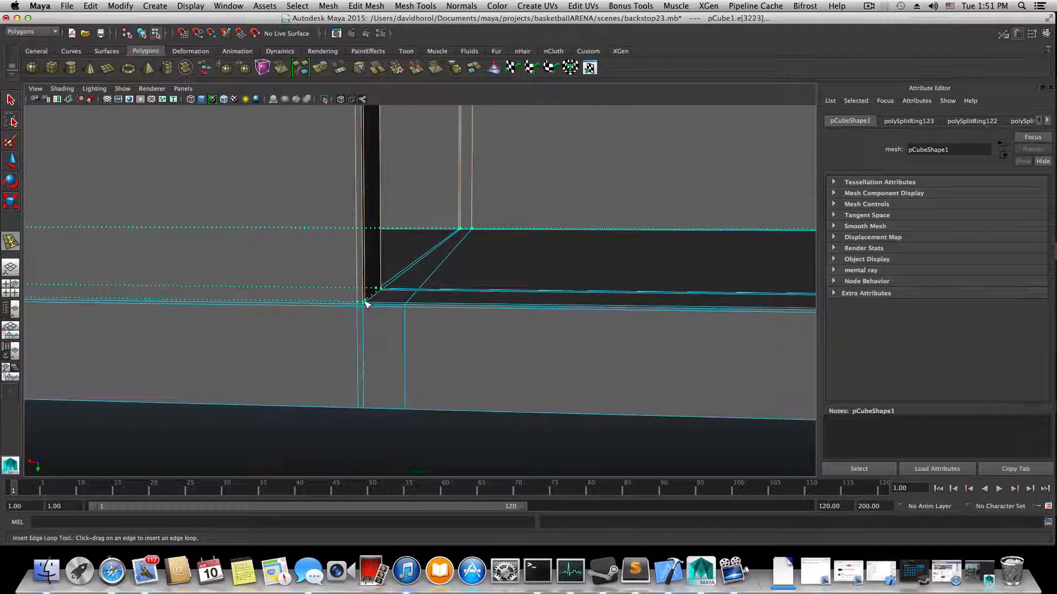
# - Insert another horizontal edge loop along the recess's lower edge, then reselect the backboard mesh and display it in smooth preview
pyautogui.click(433, 334)
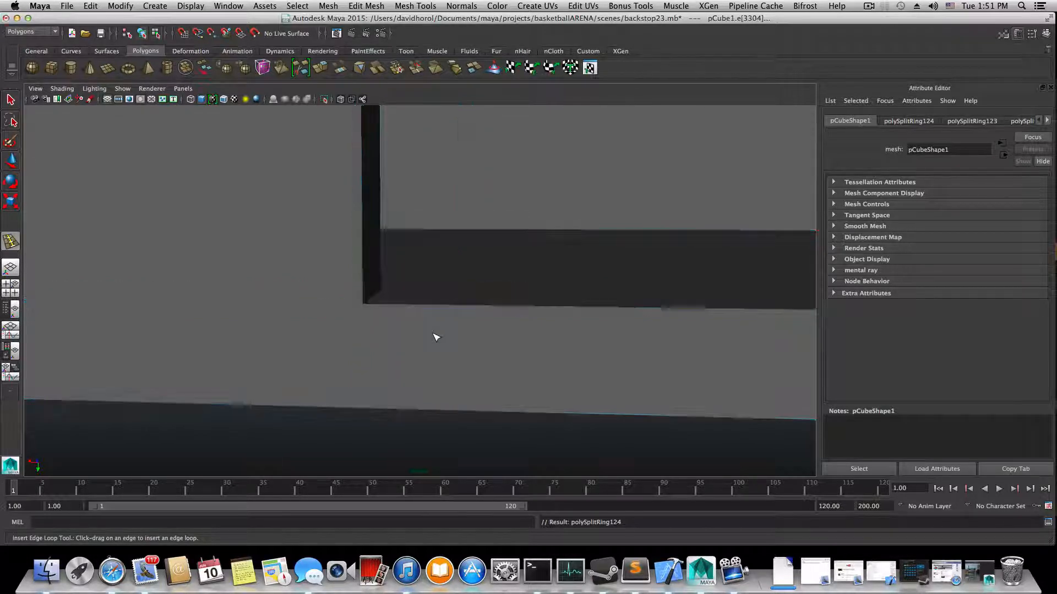
pyautogui.click(369, 289)
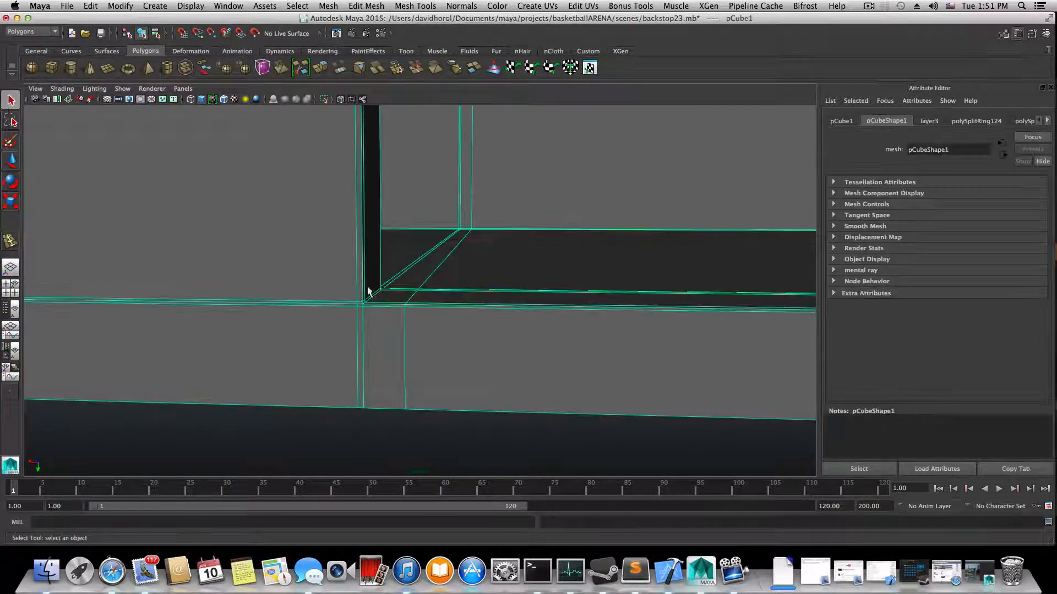
pyautogui.scroll(-12, 371, 289)
pyautogui.press('3')
pyautogui.scroll(10, 372, 289)
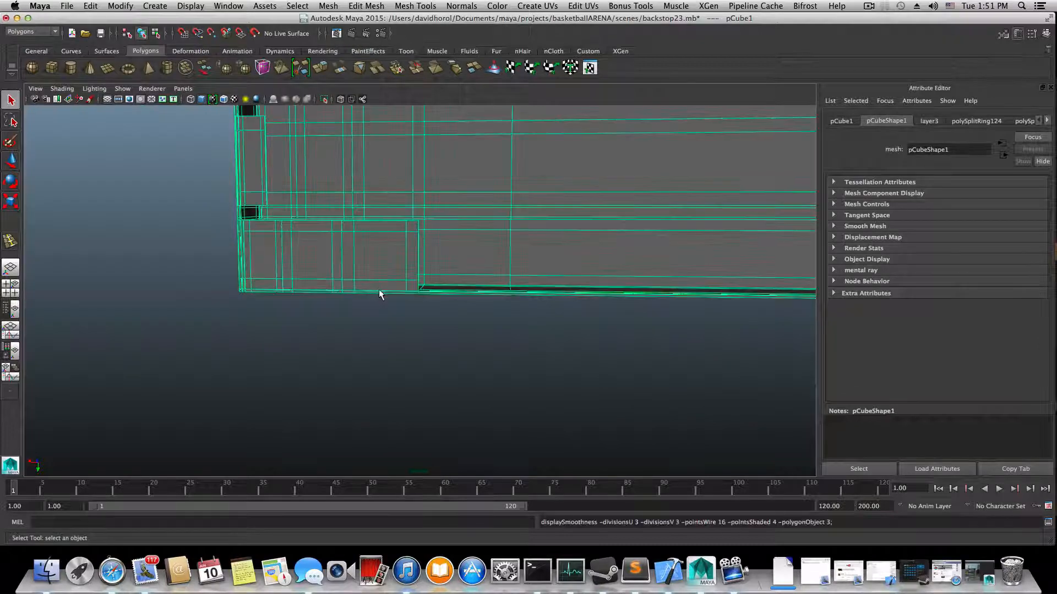
# - Examine the smoothed corner panel, its thin rim and the channel behind it for uneven edge flow
pyautogui.keyDown('alt'); pyautogui.moveTo(311, 349); pyautogui.dragTo(307, 341, button='right'); pyautogui.keyUp('alt')
pyautogui.keyDown('alt'); pyautogui.moveTo(265, 330); pyautogui.dragTo(298, 319, button='middle'); pyautogui.keyUp('alt')
pyautogui.keyDown('alt'); pyautogui.moveTo(298, 318); pyautogui.dragTo(335, 320, button='right'); pyautogui.keyUp('alt')
pyautogui.keyDown('alt'); pyautogui.moveTo(336, 321); pyautogui.dragTo(349, 347, button='middle'); pyautogui.keyUp('alt')
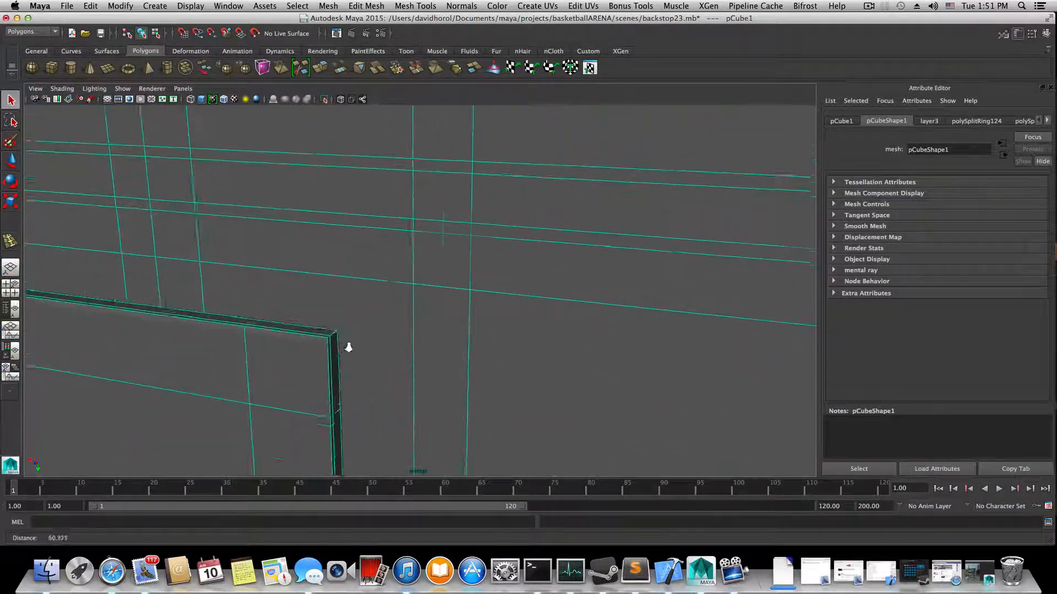
pyautogui.keyDown('alt'); pyautogui.moveTo(349, 347); pyautogui.dragTo(379, 353, button='right'); pyautogui.keyUp('alt')
pyautogui.keyDown('alt'); pyautogui.moveTo(203, 407); pyautogui.dragTo(131, 413); pyautogui.keyUp('alt')
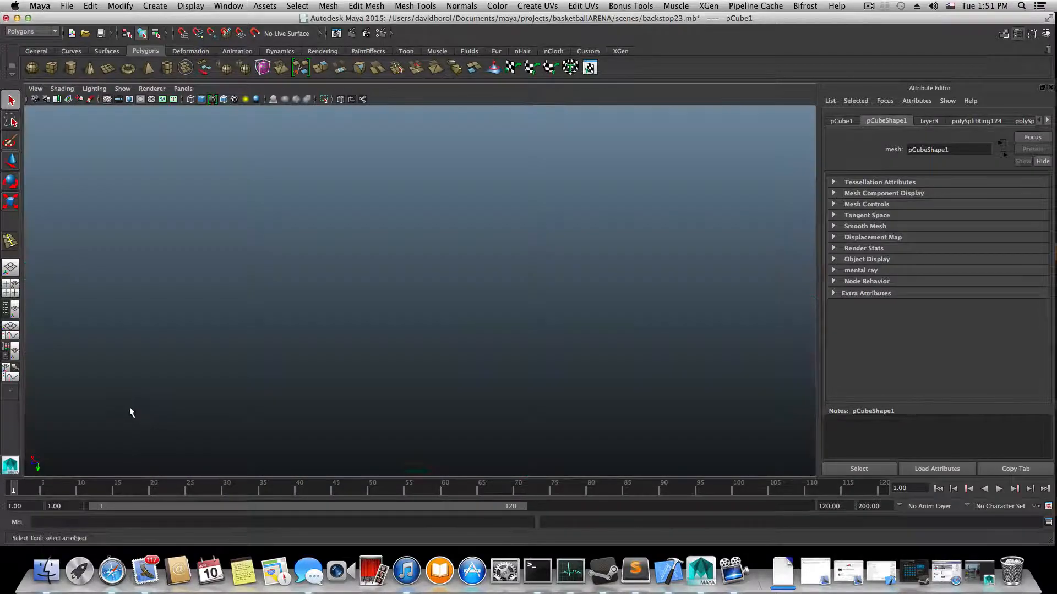
pyautogui.keyDown('alt'); pyautogui.moveTo(131, 412); pyautogui.dragTo(258, 317, button='middle'); pyautogui.keyUp('alt')
pyautogui.keyDown('alt'); pyautogui.moveTo(177, 306); pyautogui.dragTo(188, 358, button='middle'); pyautogui.keyUp('alt')
pyautogui.keyDown('alt'); pyautogui.moveTo(189, 358); pyautogui.dragTo(208, 365, button='right'); pyautogui.keyUp('alt')
pyautogui.keyDown('alt'); pyautogui.moveTo(208, 364); pyautogui.dragTo(208, 335, button='middle'); pyautogui.keyUp('alt')
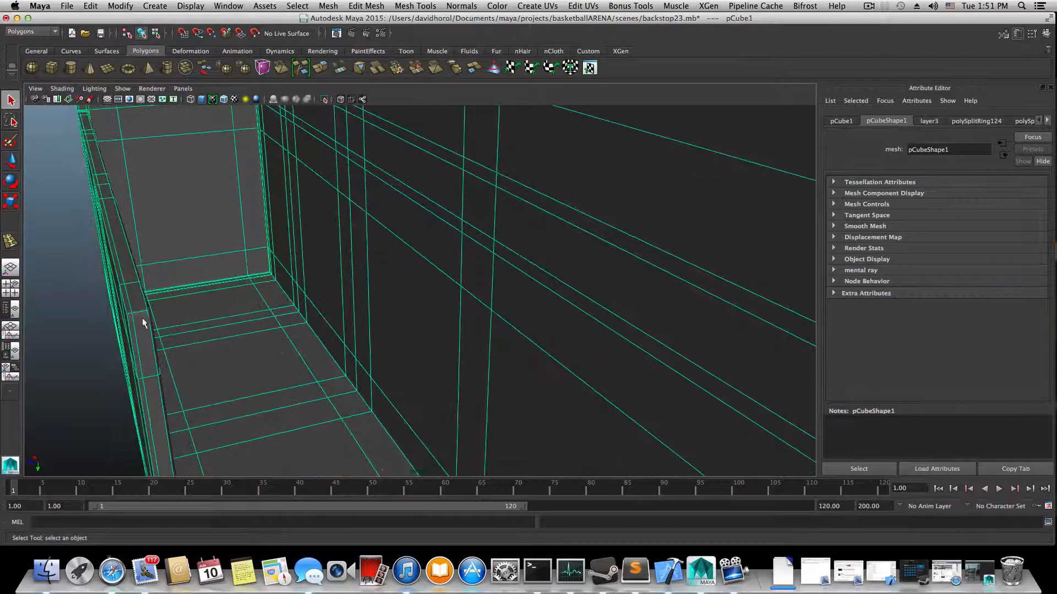
# - Compare the corner panel's inner upper corner in unsmoothed display and smooth preview, checking its supporting loops
pyautogui.press('1')
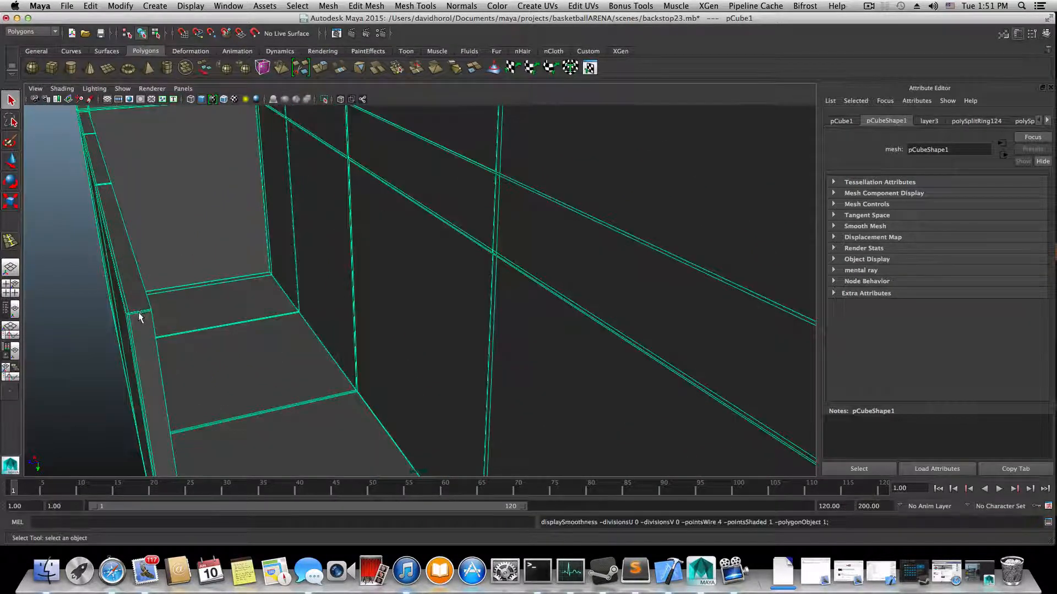
pyautogui.keyDown('alt'); pyautogui.moveTo(138, 312); pyautogui.dragTo(156, 316, button='right'); pyautogui.keyUp('alt')
pyautogui.keyDown('alt'); pyautogui.moveTo(157, 316); pyautogui.dragTo(183, 322, button='middle'); pyautogui.keyUp('alt')
pyautogui.keyDown('alt'); pyautogui.moveTo(169, 323); pyautogui.dragTo(188, 325, button='right'); pyautogui.keyUp('alt')
pyautogui.keyDown('alt'); pyautogui.moveTo(165, 323); pyautogui.dragTo(200, 322, button='middle'); pyautogui.keyUp('alt')
pyautogui.keyDown('alt'); pyautogui.moveTo(189, 326); pyautogui.dragTo(209, 324, button='right'); pyautogui.keyUp('alt')
pyautogui.keyDown('alt'); pyautogui.moveTo(209, 324); pyautogui.dragTo(454, 272); pyautogui.keyUp('alt')
pyautogui.keyDown('alt'); pyautogui.moveTo(454, 272); pyautogui.dragTo(289, 263, button='middle'); pyautogui.keyUp('alt')
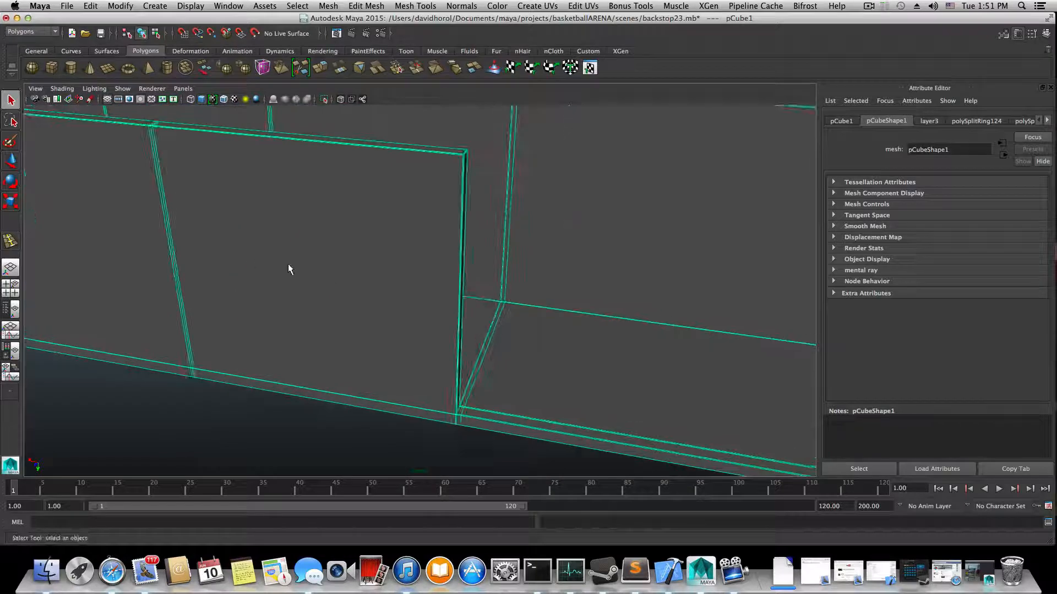
pyautogui.keyDown('alt'); pyautogui.moveTo(288, 263); pyautogui.dragTo(362, 270, button='right'); pyautogui.keyUp('alt')
pyautogui.keyDown('alt'); pyautogui.moveTo(362, 270); pyautogui.dragTo(346, 321, button='middle'); pyautogui.keyUp('alt')
pyautogui.keyDown('alt'); pyautogui.moveTo(296, 316); pyautogui.dragTo(354, 328, button='right'); pyautogui.keyUp('alt')
pyautogui.keyDown('alt'); pyautogui.moveTo(354, 328); pyautogui.dragTo(356, 325, button='middle'); pyautogui.keyUp('alt')
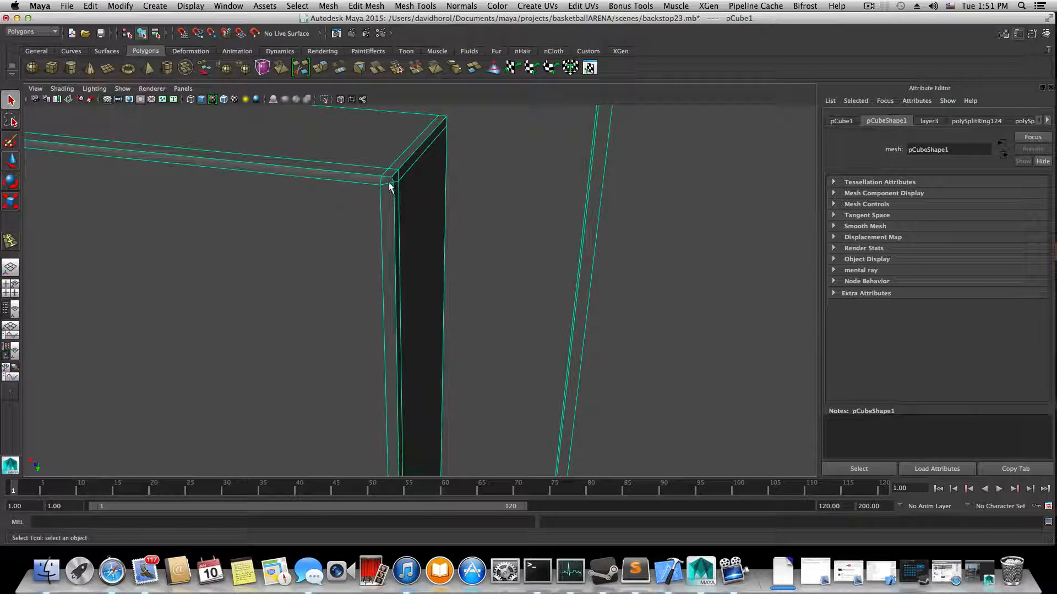
pyautogui.press('3')
pyautogui.press('1')
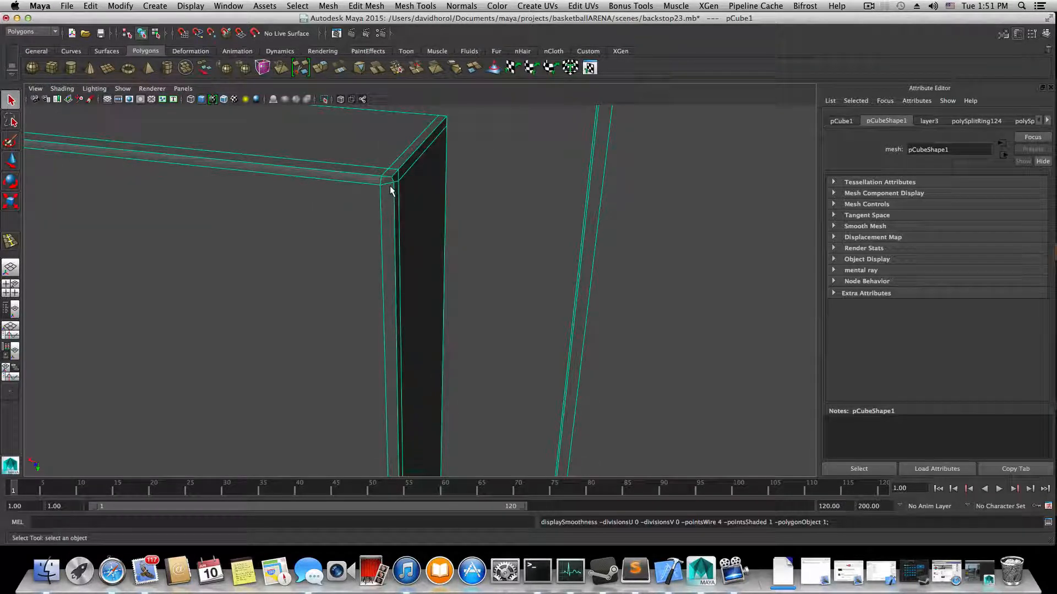
# - Switch to edge selection and select the horizontal edge loop just below the corner panel's upper edge
pyautogui.keyDown('alt'); pyautogui.moveTo(399, 185); pyautogui.dragTo(405, 189); pyautogui.keyUp('alt')
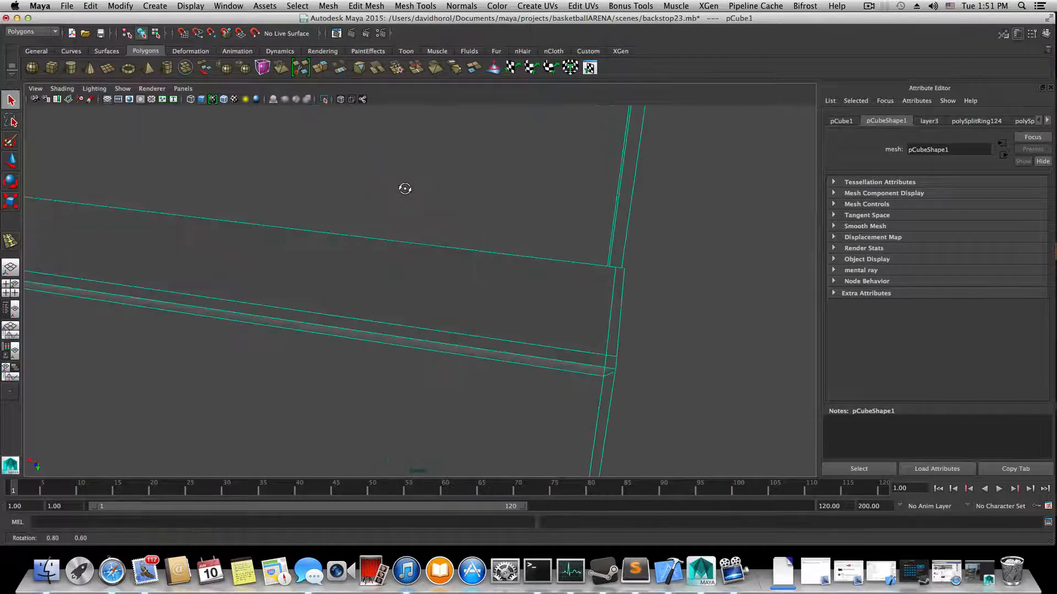
pyautogui.moveTo(589, 328); pyautogui.dragTo(580, 292, button='right')
pyautogui.click(586, 371)
# - Follow the selected edge loop across the corner panel to the dark notch and inspect where it bends
pyautogui.keyDown('alt'); pyautogui.moveTo(586, 371); pyautogui.dragTo(580, 377); pyautogui.keyUp('alt')
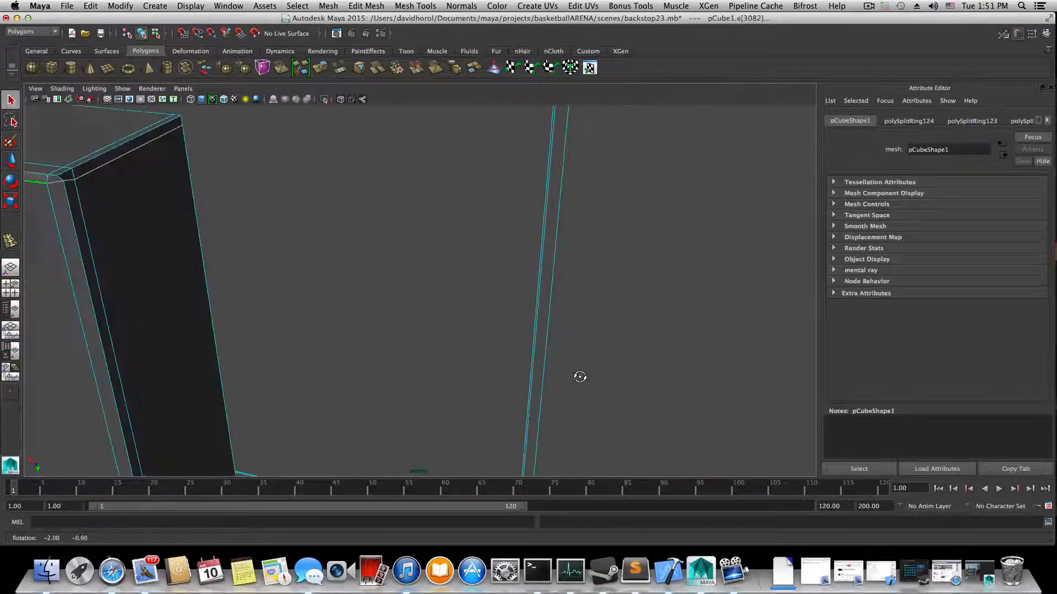
pyautogui.keyDown('alt'); pyautogui.moveTo(247, 320); pyautogui.dragTo(374, 321); pyautogui.keyUp('alt')
pyautogui.keyDown('alt'); pyautogui.moveTo(308, 276); pyautogui.dragTo(351, 271, button='right'); pyautogui.keyUp('alt')
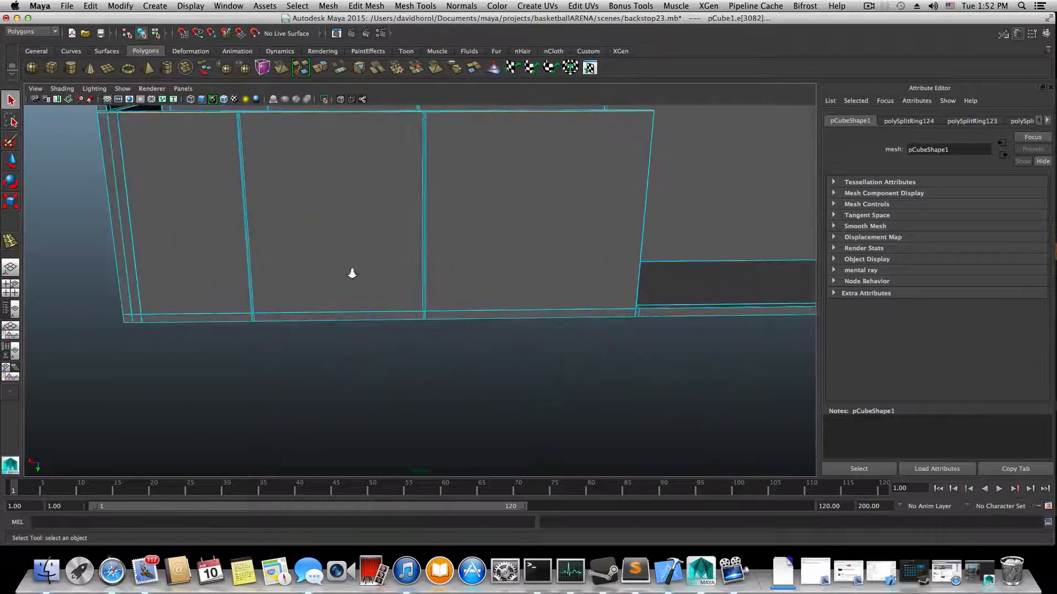
pyautogui.keyDown('alt'); pyautogui.moveTo(330, 275); pyautogui.dragTo(379, 329, button='middle'); pyautogui.keyUp('alt')
pyautogui.keyDown('alt'); pyautogui.moveTo(379, 329); pyautogui.dragTo(528, 349, button='right'); pyautogui.keyUp('alt')
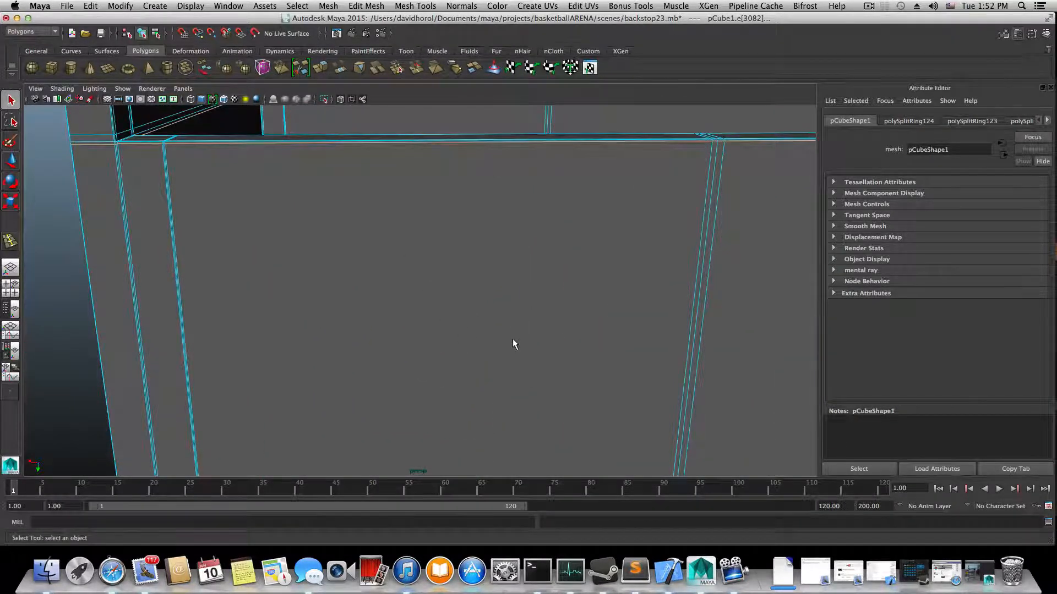
pyautogui.keyDown('alt'); pyautogui.moveTo(278, 283); pyautogui.dragTo(378, 309, button='middle'); pyautogui.keyUp('alt')
pyautogui.keyDown('alt'); pyautogui.moveTo(316, 297); pyautogui.dragTo(427, 317, button='right'); pyautogui.keyUp('alt')
pyautogui.keyDown('alt'); pyautogui.moveTo(308, 270); pyautogui.dragTo(371, 299, button='middle'); pyautogui.keyUp('alt')
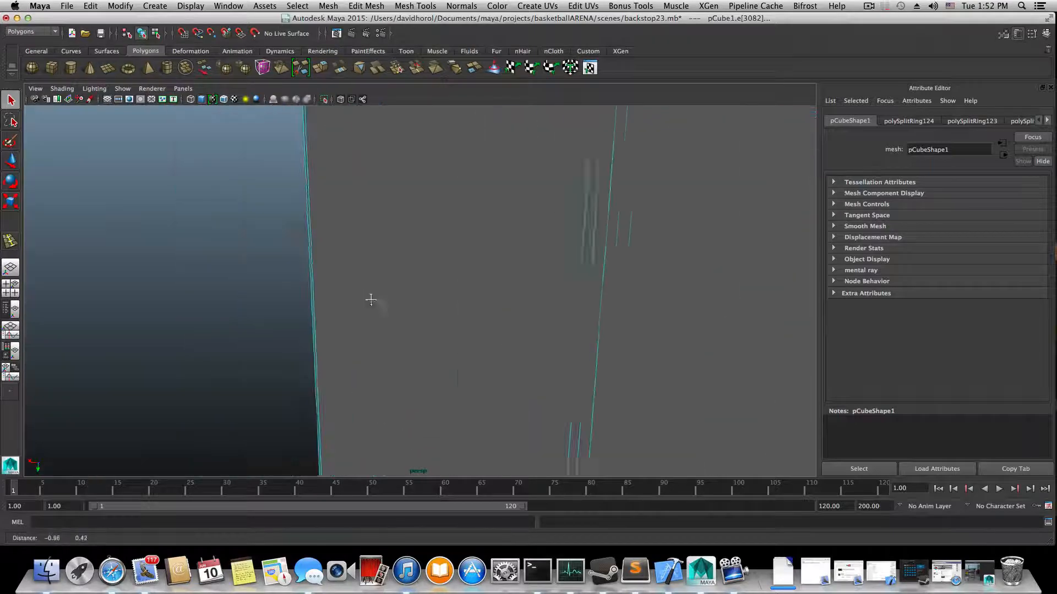
pyautogui.scroll(-5, 369, 298)
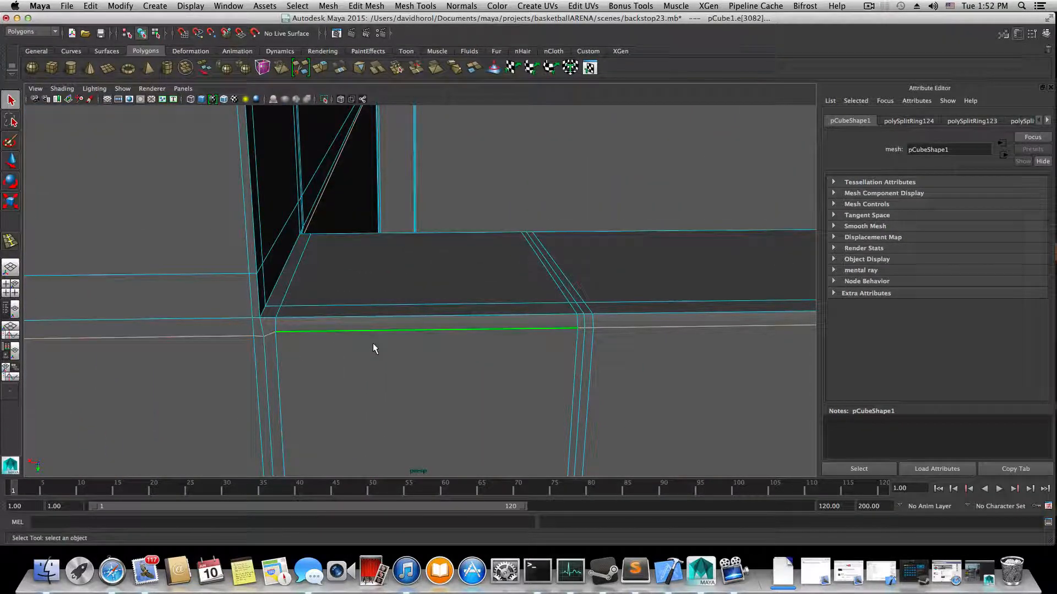
# - Scale the selected edge loop vertically to flatten it along the corner panel's upper edge
pyautogui.keyDown('alt'); pyautogui.moveTo(380, 344); pyautogui.dragTo(484, 315, button='middle'); pyautogui.keyUp('alt')
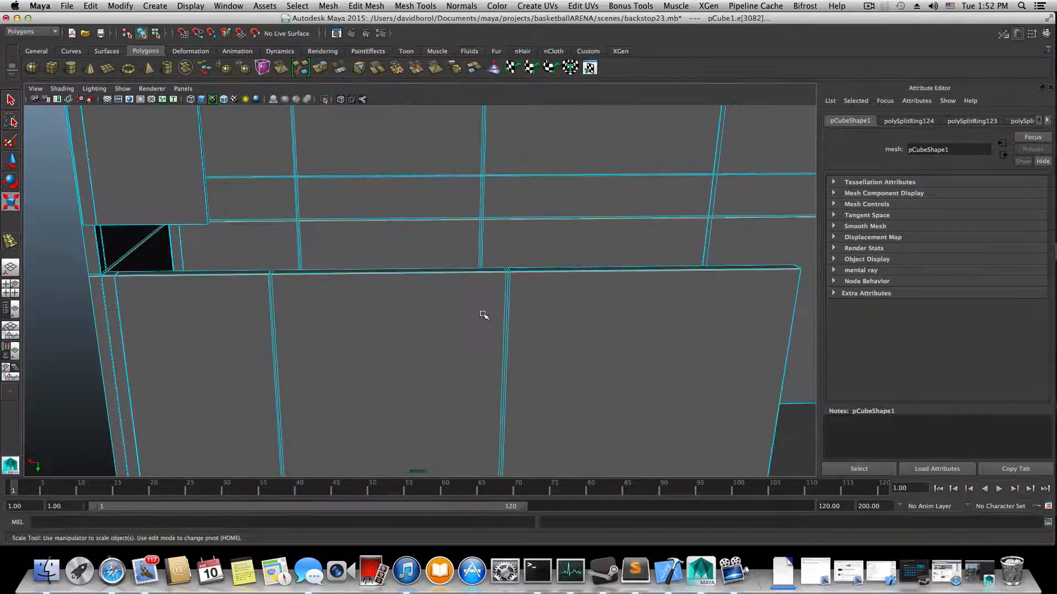
pyautogui.keyDown('alt'); pyautogui.moveTo(484, 315); pyautogui.dragTo(444, 299, button='right'); pyautogui.keyUp('alt')
pyautogui.keyDown('alt'); pyautogui.moveTo(443, 300); pyautogui.dragTo(242, 330, button='middle'); pyautogui.keyUp('alt')
pyautogui.keyDown('alt'); pyautogui.moveTo(313, 331); pyautogui.dragTo(332, 317); pyautogui.keyUp('alt')
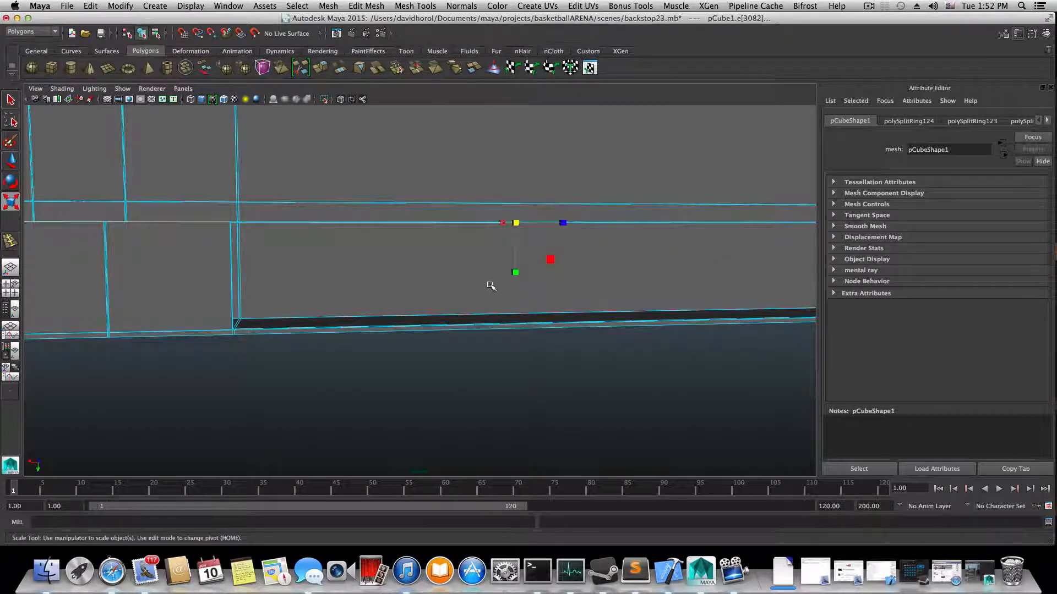
pyautogui.moveTo(514, 270); pyautogui.dragTo(516, 222)
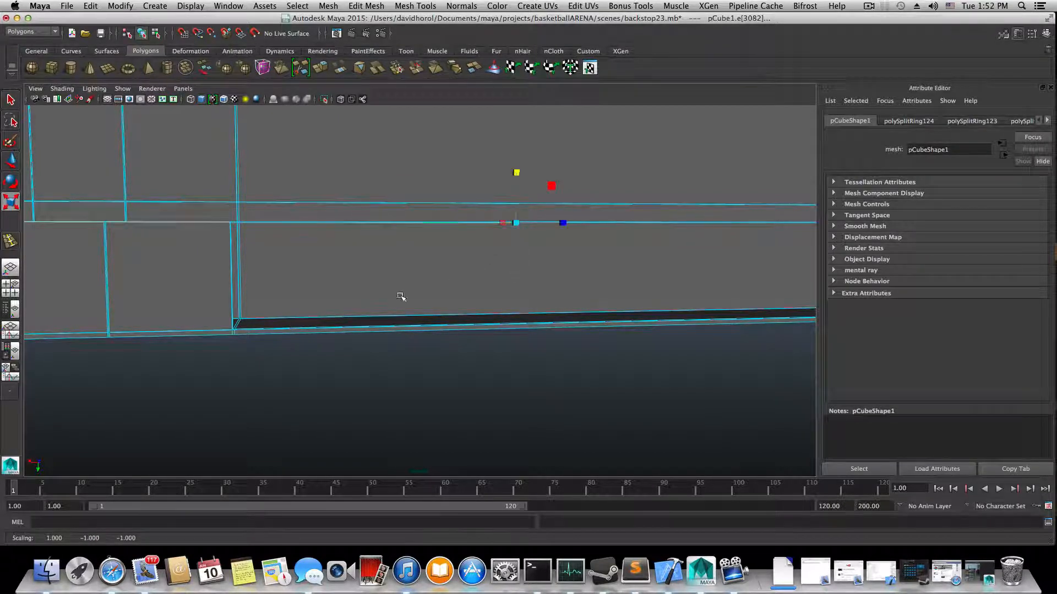
# - Examine the scaled edge loop at the panel corner, around the dark notch and along the channel behind the panel
pyautogui.keyDown('alt'); pyautogui.moveTo(337, 310); pyautogui.dragTo(448, 332, button='middle'); pyautogui.keyUp('alt')
pyautogui.keyDown('alt'); pyautogui.moveTo(231, 336); pyautogui.dragTo(325, 337, button='right'); pyautogui.keyUp('alt')
pyautogui.keyDown('alt'); pyautogui.moveTo(159, 326); pyautogui.dragTo(222, 341, button='middle'); pyautogui.keyUp('alt')
pyautogui.keyDown('alt'); pyautogui.moveTo(222, 341); pyautogui.dragTo(360, 384, button='right'); pyautogui.keyUp('alt')
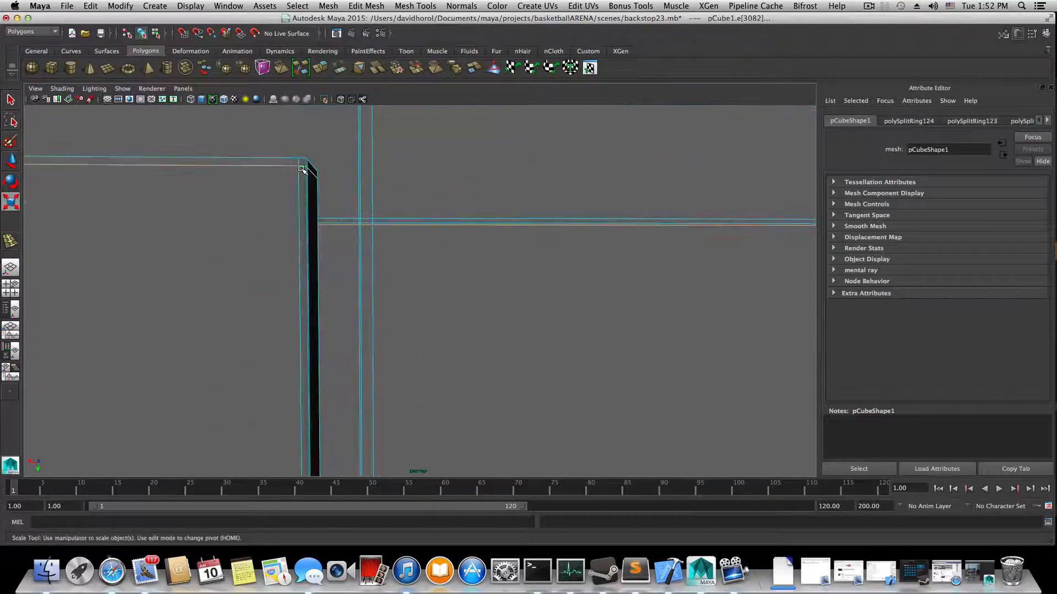
pyautogui.press('f')
pyautogui.keyDown('alt'); pyautogui.moveTo(349, 328); pyautogui.dragTo(415, 324, button='right'); pyautogui.keyUp('alt')
pyautogui.keyDown('alt'); pyautogui.moveTo(415, 325); pyautogui.dragTo(452, 328, button='middle'); pyautogui.keyUp('alt')
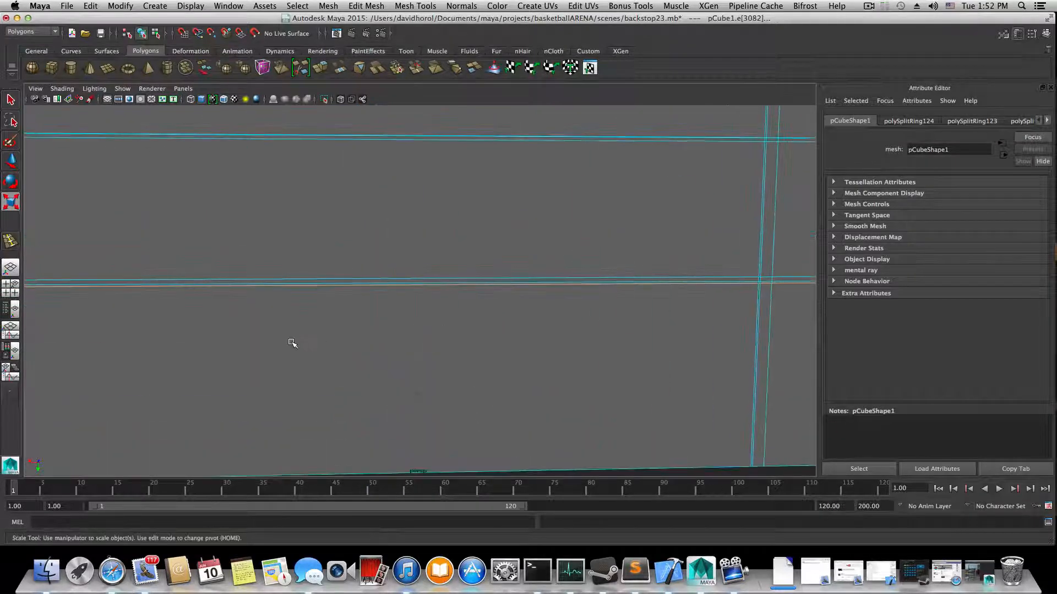
pyautogui.moveTo(293, 342)
pyautogui.keyDown('alt'); pyautogui.mouseDown(button='middle')
pyautogui.moveTo(309, 321)
pyautogui.moveTo(438, 322)
pyautogui.mouseUp(button='middle'); pyautogui.keyUp('alt')
pyautogui.keyDown('alt'); pyautogui.moveTo(330, 319); pyautogui.dragTo(348, 332, button='right'); pyautogui.keyUp('alt')
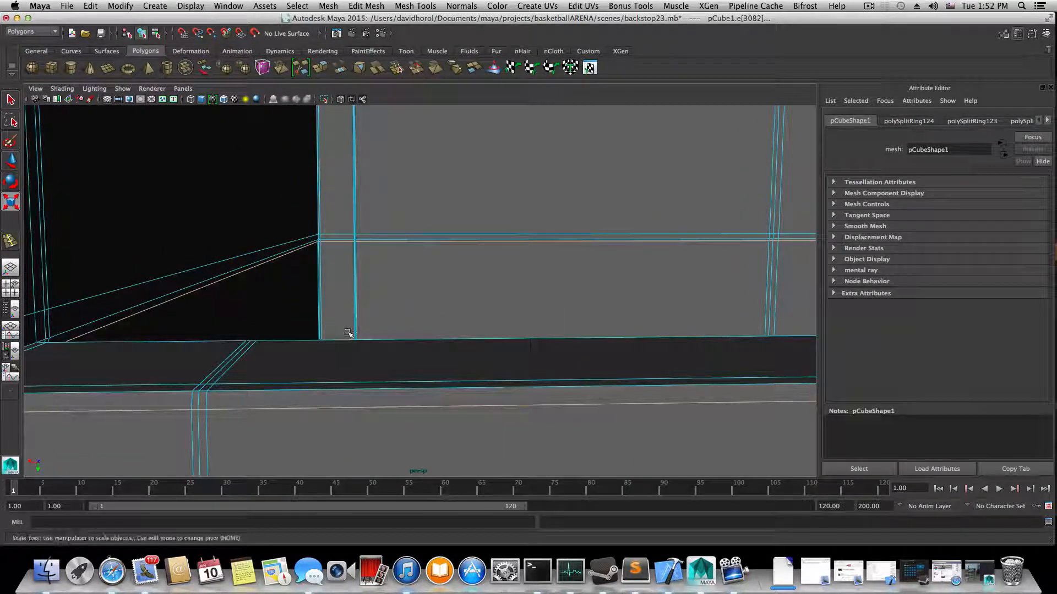
pyautogui.keyDown('alt'); pyautogui.moveTo(298, 344); pyautogui.dragTo(336, 361); pyautogui.keyUp('alt')
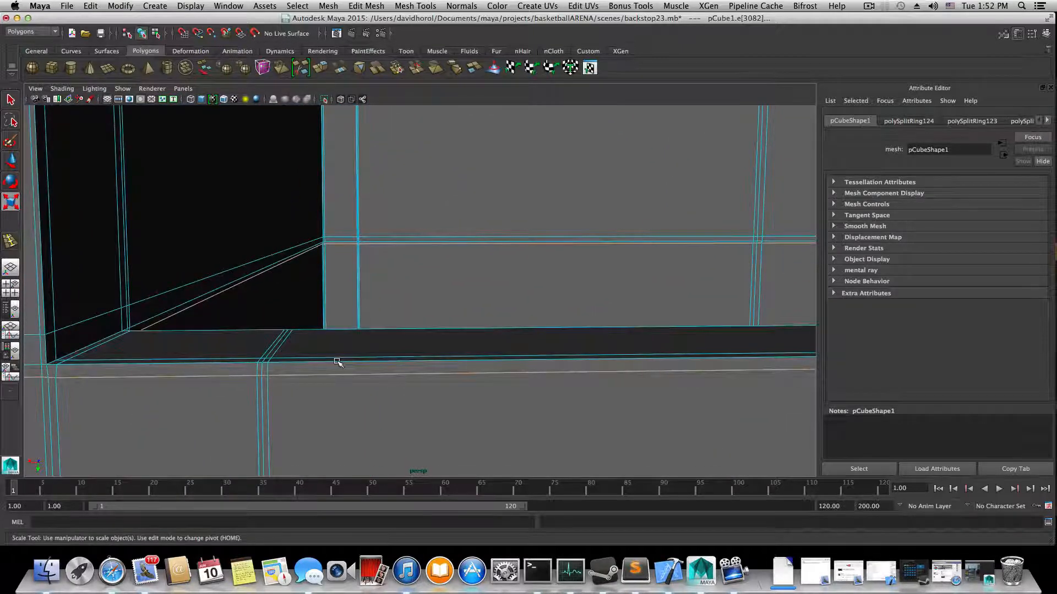
pyautogui.keyDown('alt'); pyautogui.moveTo(336, 362); pyautogui.dragTo(177, 354, button='right'); pyautogui.keyUp('alt')
pyautogui.keyDown('alt'); pyautogui.moveTo(177, 354); pyautogui.dragTo(333, 262); pyautogui.keyUp('alt')
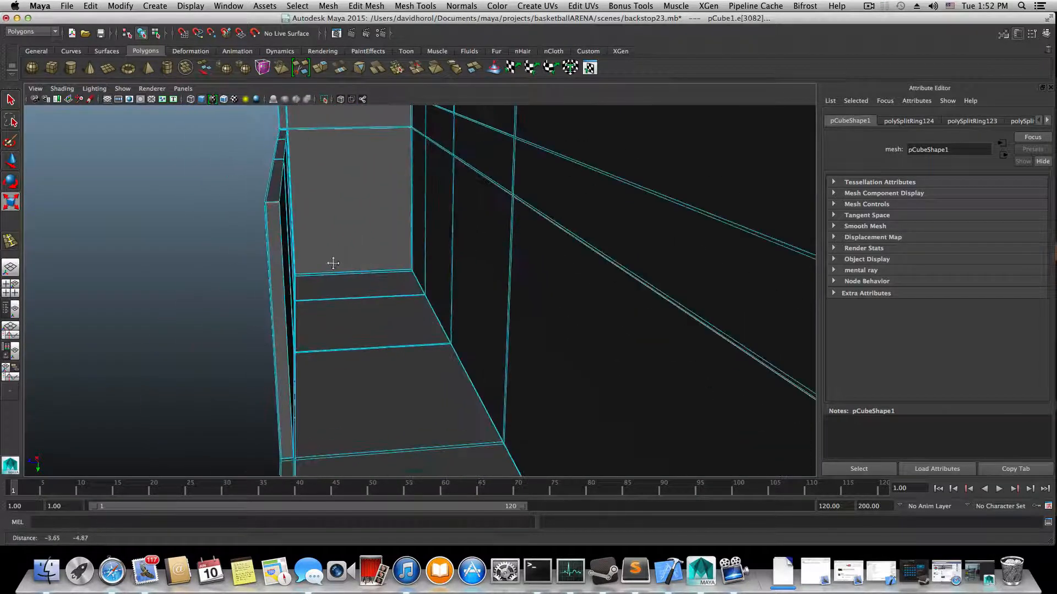
# - Insert an edge loop along the top of the corner panel's thin rim, close to its inner edge
pyautogui.keyDown('alt'); pyautogui.moveTo(246, 304); pyautogui.dragTo(436, 338, button='right'); pyautogui.keyUp('alt')
pyautogui.keyDown('alt'); pyautogui.moveTo(435, 338); pyautogui.dragTo(246, 306); pyautogui.keyUp('alt')
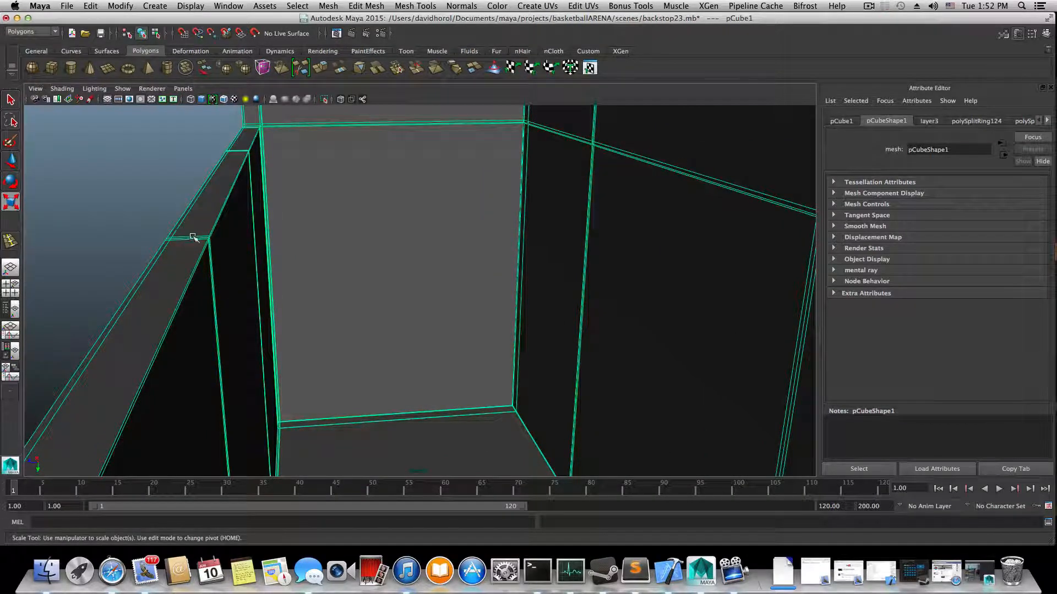
pyautogui.keyDown('shift'); pyautogui.moveTo(196, 237); pyautogui.dragTo(189, 293, button='right'); pyautogui.keyUp('shift')
pyautogui.keyDown('alt'); pyautogui.moveTo(189, 293); pyautogui.dragTo(365, 306); pyautogui.keyUp('alt')
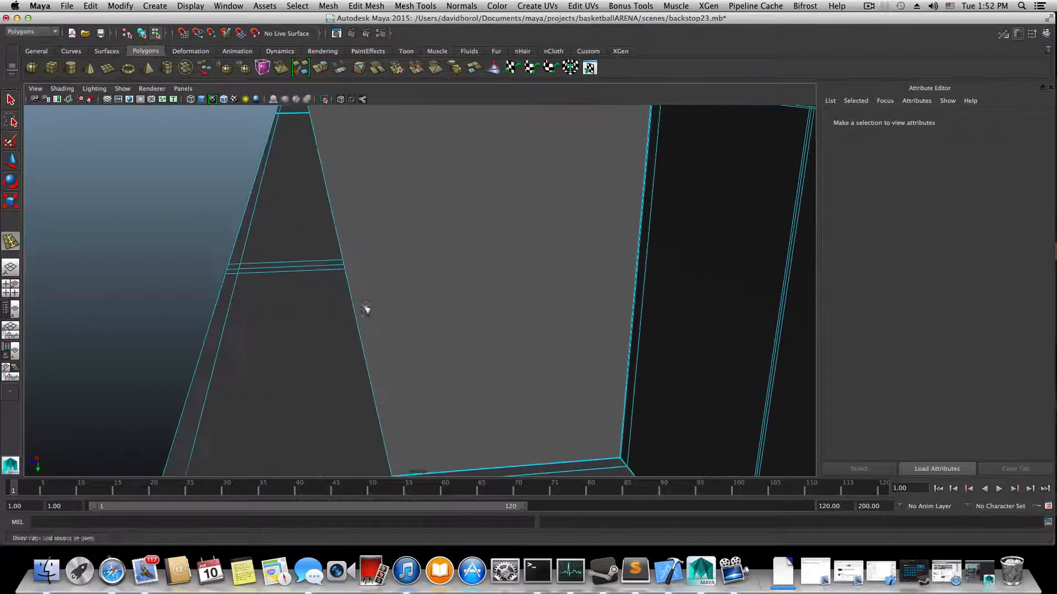
pyautogui.click(335, 276)
pyautogui.keyDown('alt'); pyautogui.moveTo(335, 276); pyautogui.dragTo(374, 222); pyautogui.keyUp('alt')
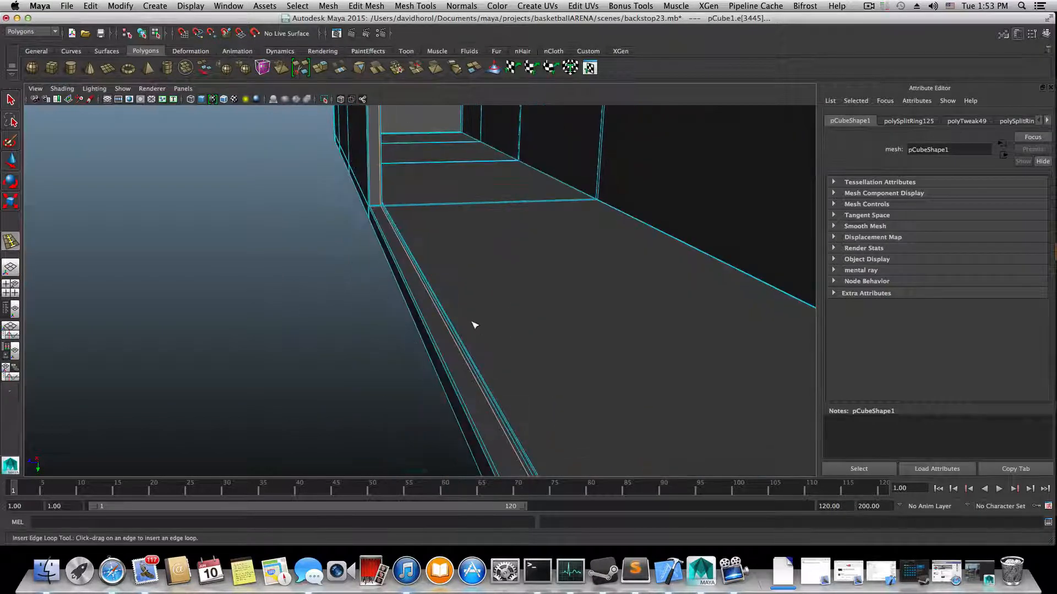
# - Show the backboard in smooth preview and inspect the thin rim and the corner panel's front edges
pyautogui.keyDown('alt'); pyautogui.moveTo(424, 255); pyautogui.dragTo(390, 313); pyautogui.keyUp('alt')
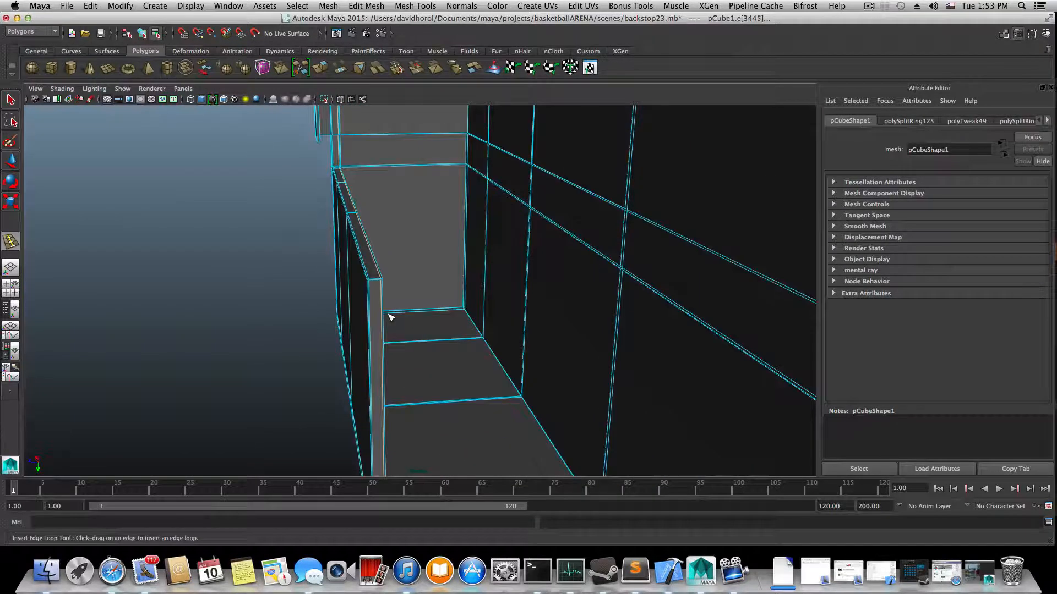
pyautogui.press('3')
pyautogui.click(389, 310)
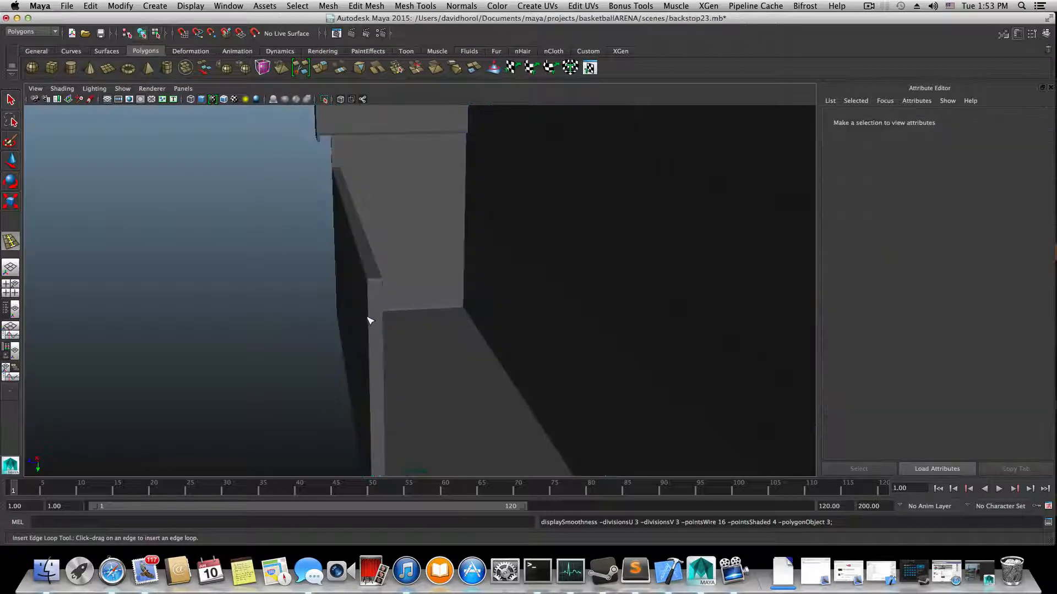
pyautogui.keyDown('alt'); pyautogui.moveTo(368, 320); pyautogui.dragTo(424, 312); pyautogui.keyUp('alt')
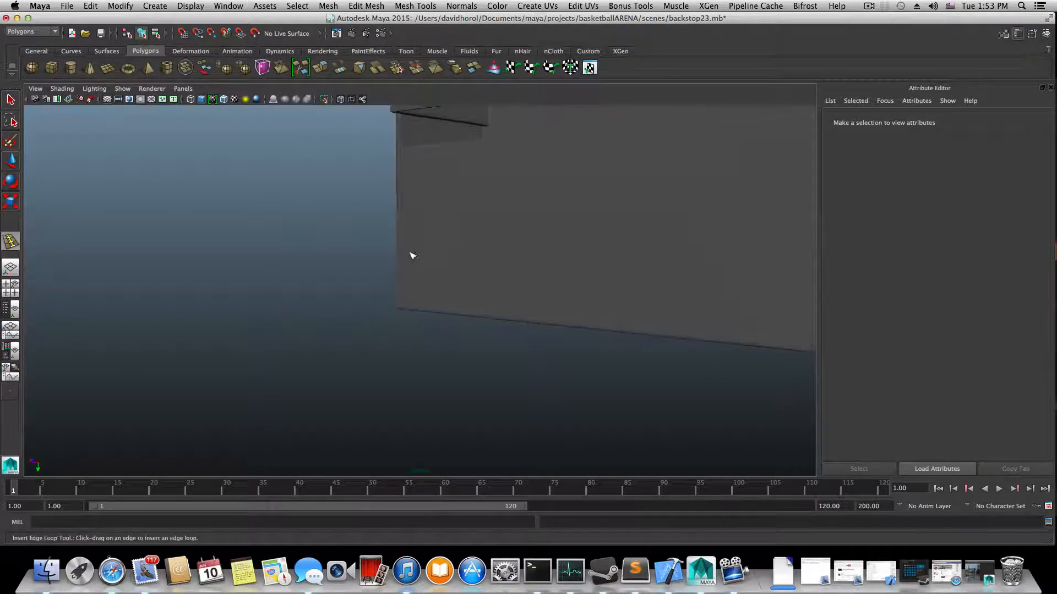
pyautogui.keyDown('alt'); pyautogui.moveTo(418, 252); pyautogui.dragTo(325, 287); pyautogui.keyUp('alt')
pyautogui.press('q')
pyautogui.click(325, 296)
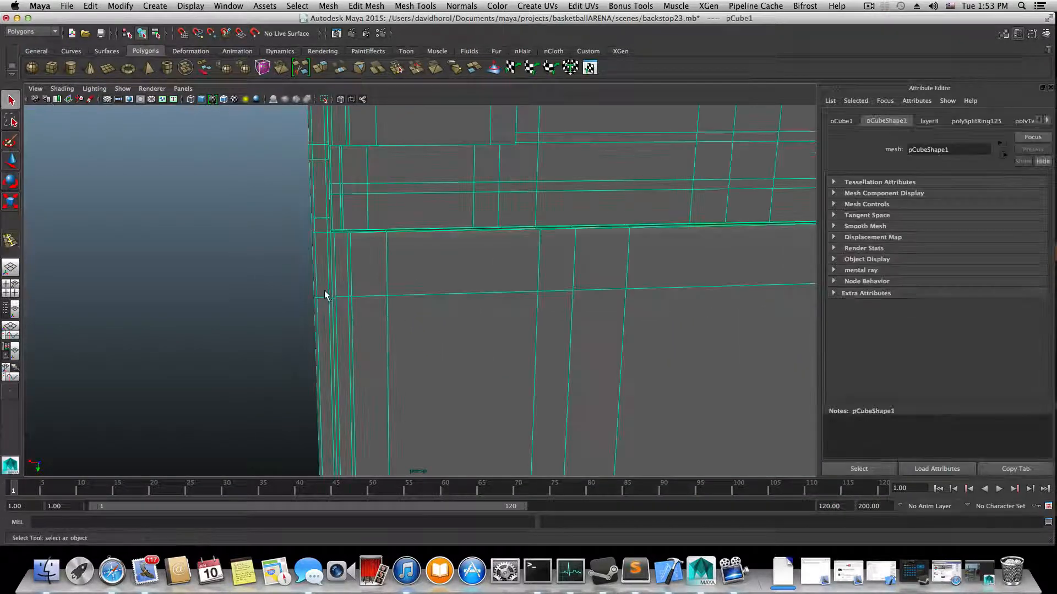
pyautogui.keyDown('alt'); pyautogui.moveTo(324, 295); pyautogui.dragTo(443, 317, button='right'); pyautogui.keyUp('alt')
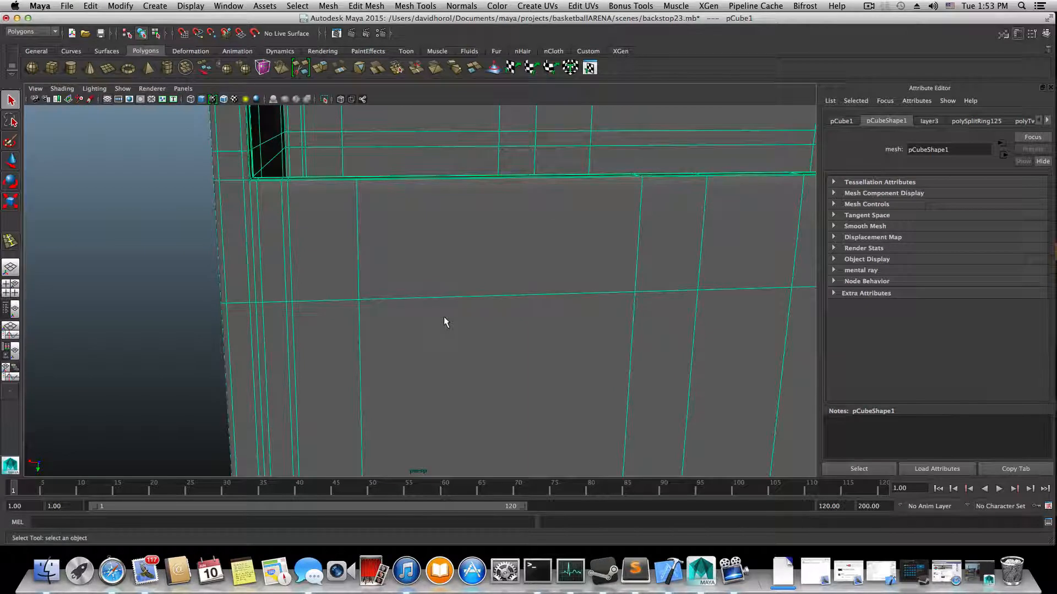
# - Return the mesh to unsmoothed display and examine the edge loops beside the dark notch and corner panel
pyautogui.press('1')
pyautogui.keyDown('alt'); pyautogui.moveTo(301, 290); pyautogui.dragTo(341, 312, button='right'); pyautogui.keyUp('alt')
pyautogui.keyDown('alt'); pyautogui.moveTo(340, 311); pyautogui.dragTo(387, 366, button='middle'); pyautogui.keyUp('alt')
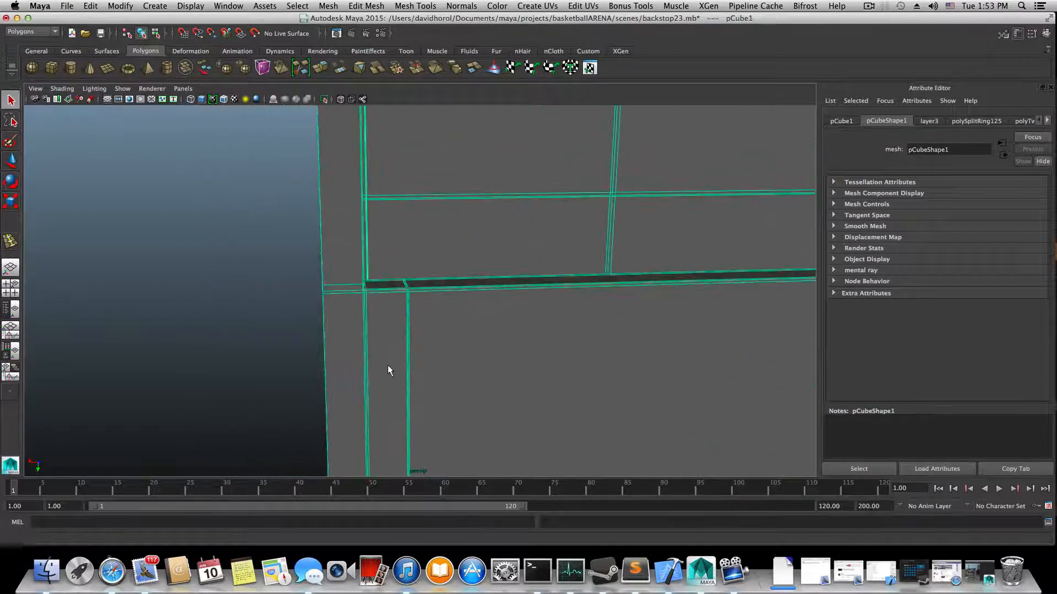
pyautogui.keyDown('alt'); pyautogui.moveTo(388, 366); pyautogui.dragTo(489, 376, button='right'); pyautogui.keyUp('alt')
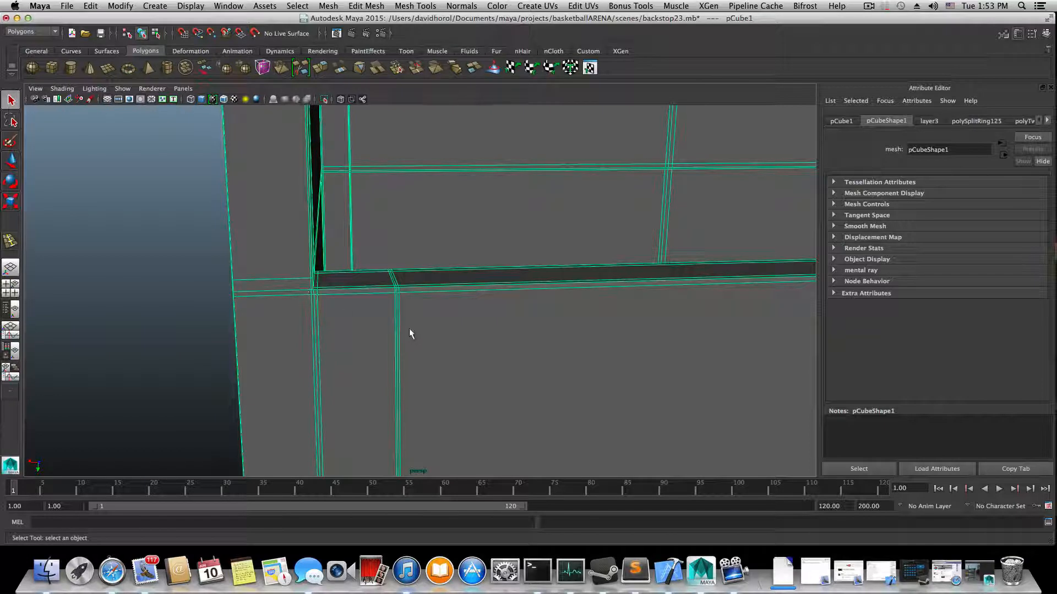
pyautogui.keyDown('alt'); pyautogui.moveTo(400, 323); pyautogui.dragTo(390, 319); pyautogui.keyUp('alt')
pyautogui.keyDown('alt'); pyautogui.moveTo(371, 290); pyautogui.dragTo(330, 258, button='right'); pyautogui.keyUp('alt')
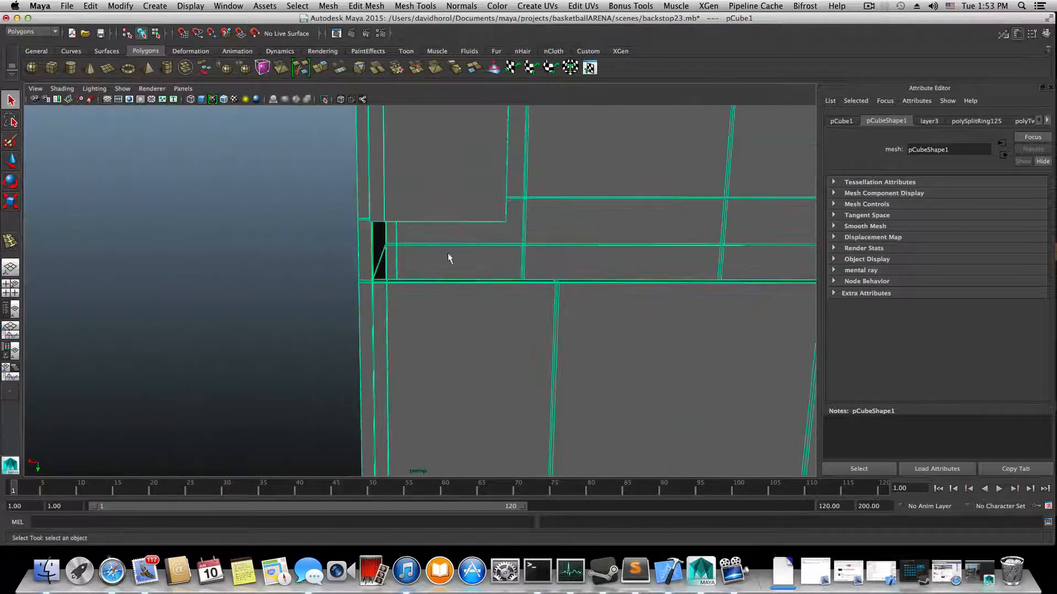
# - Slide the edge loop at the recess corner beside the lower panel closer to the panel's side edge
pyautogui.keyDown('alt'); pyautogui.moveTo(511, 266); pyautogui.dragTo(223, 226, button='middle'); pyautogui.keyUp('alt')
pyautogui.keyDown('alt'); pyautogui.moveTo(512, 256); pyautogui.dragTo(394, 196, button='middle'); pyautogui.keyUp('alt')
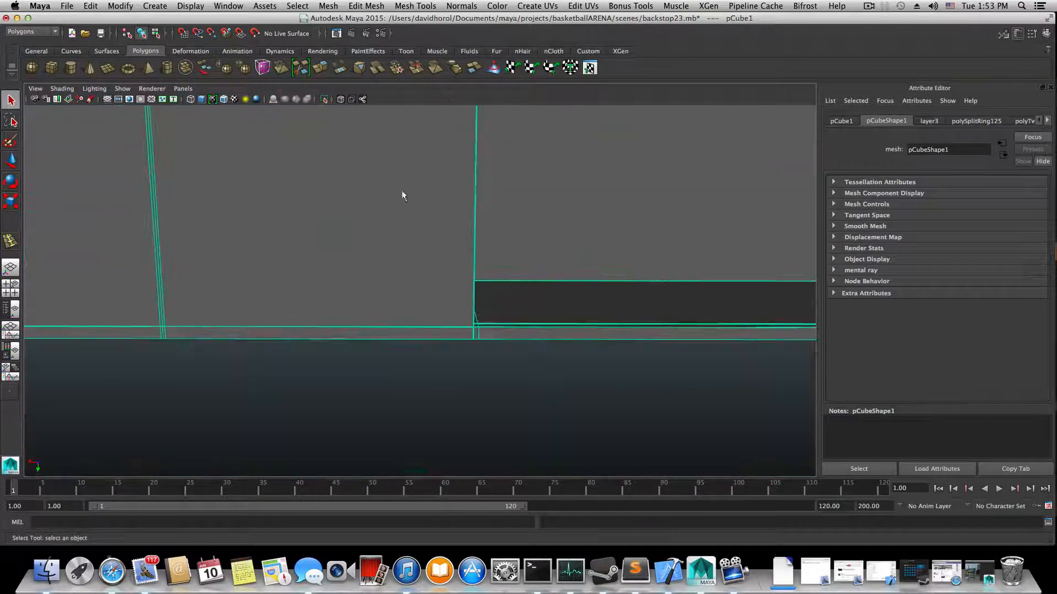
pyautogui.keyDown('alt'); pyautogui.moveTo(392, 258); pyautogui.dragTo(373, 250, button='middle'); pyautogui.keyUp('alt')
pyautogui.keyDown('alt'); pyautogui.moveTo(380, 259); pyautogui.dragTo(562, 314, button='right'); pyautogui.keyUp('alt')
pyautogui.keyDown('alt'); pyautogui.moveTo(426, 352); pyautogui.dragTo(544, 338, button='right'); pyautogui.keyUp('alt')
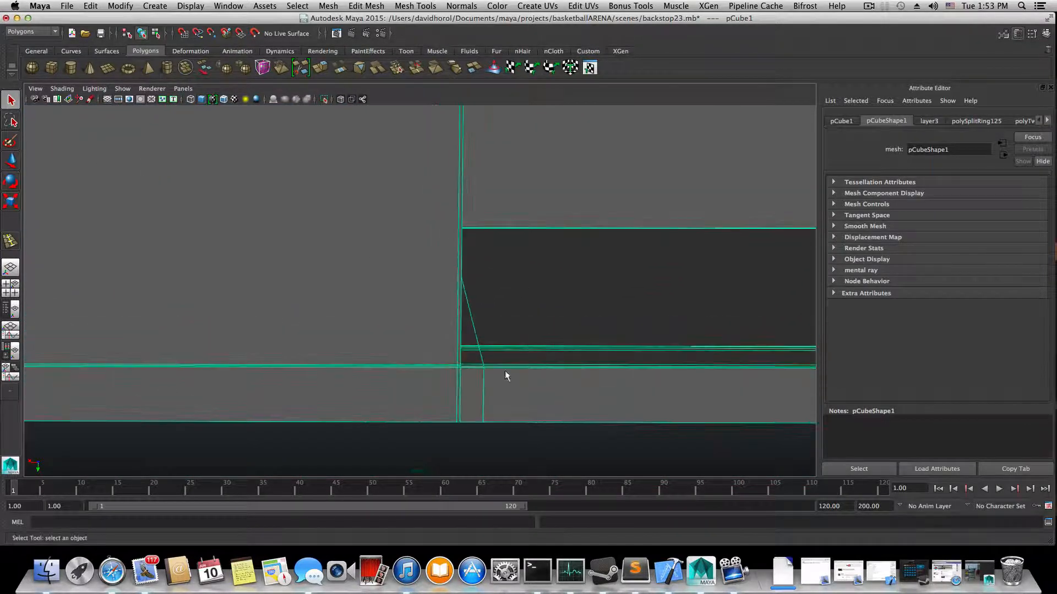
pyautogui.keyDown('alt'); pyautogui.moveTo(499, 378); pyautogui.dragTo(403, 312); pyautogui.keyUp('alt')
pyautogui.moveTo(403, 313); pyautogui.dragTo(409, 282, button='right')
pyautogui.click(383, 349)
pyautogui.press('f')
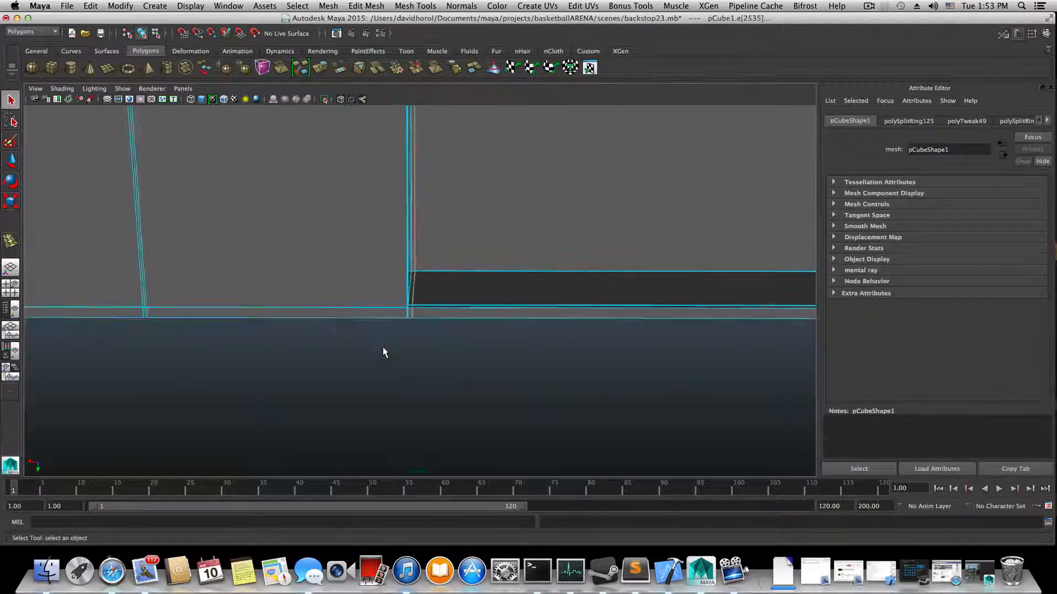
pyautogui.scroll(5, 407, 322)
pyautogui.keyDown('shift'); pyautogui.moveTo(406, 313); pyautogui.dragTo(396, 391, button='right'); pyautogui.keyUp('shift')
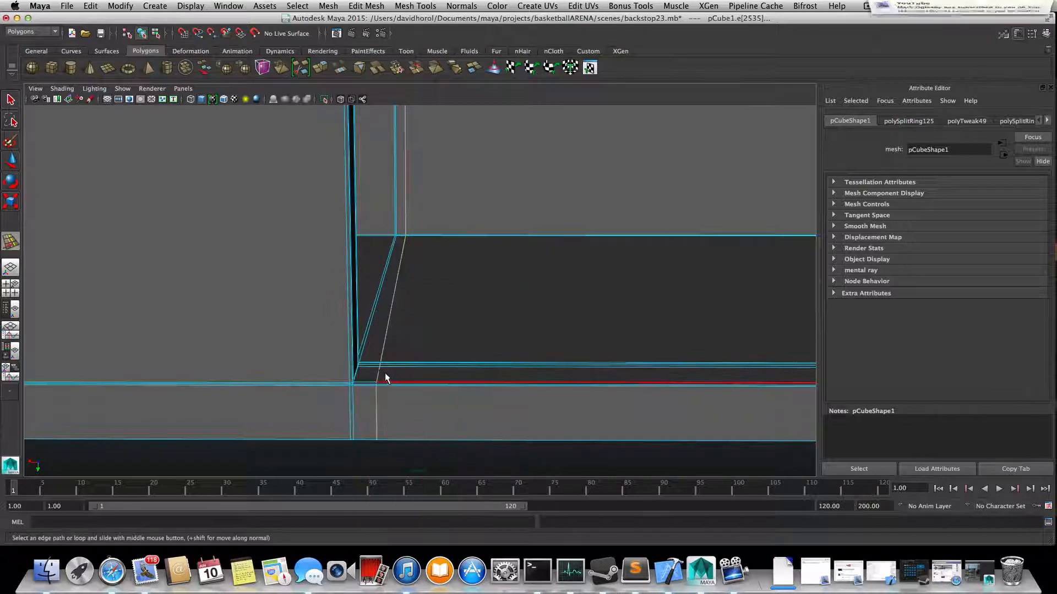
pyautogui.moveTo(385, 372); pyautogui.dragTo(379, 427, button='middle')
pyautogui.click(329, 402)
pyautogui.scroll(-5, 328, 401)
pyautogui.keyDown('alt'); pyautogui.moveTo(312, 348); pyautogui.dragTo(400, 404, button='middle'); pyautogui.keyUp('alt')
pyautogui.keyDown('alt'); pyautogui.moveTo(400, 403); pyautogui.dragTo(420, 321); pyautogui.keyUp('alt')
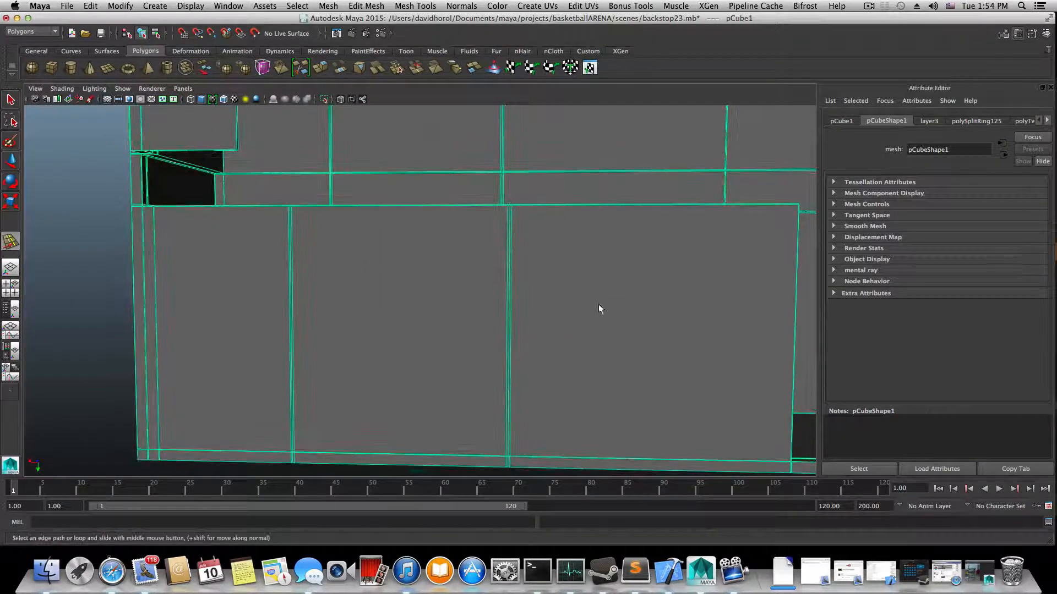
# - Open the basketball hoop reference photo in the Render View and examine the backboard frame's corner bracket above the warning sign
pyautogui.keyDown('alt'); pyautogui.moveTo(574, 314); pyautogui.dragTo(541, 238); pyautogui.keyUp('alt')
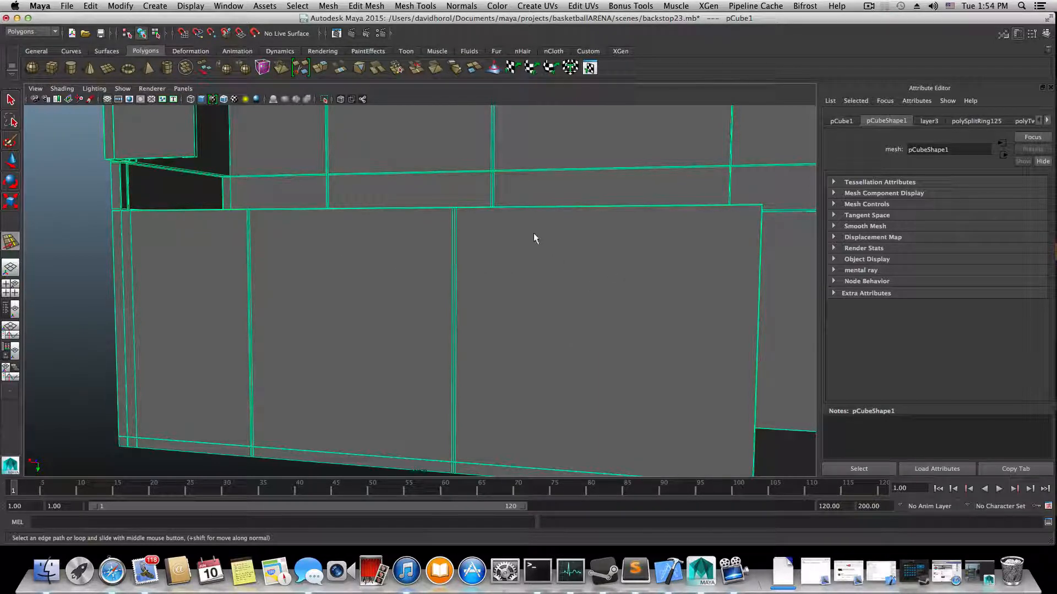
pyautogui.scroll(-2, 649, 301)
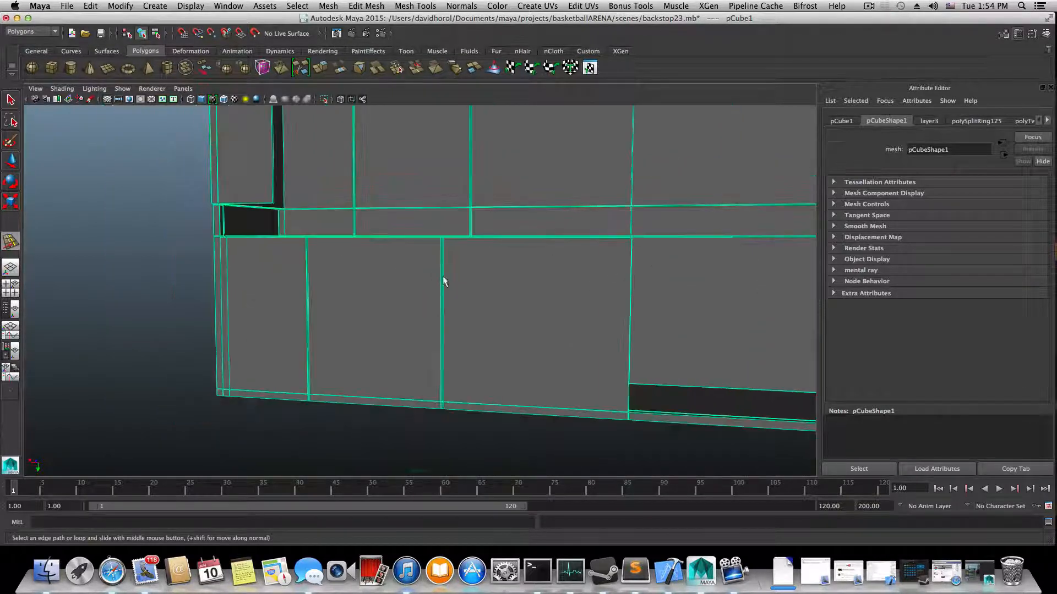
pyautogui.scroll(-2, 445, 292)
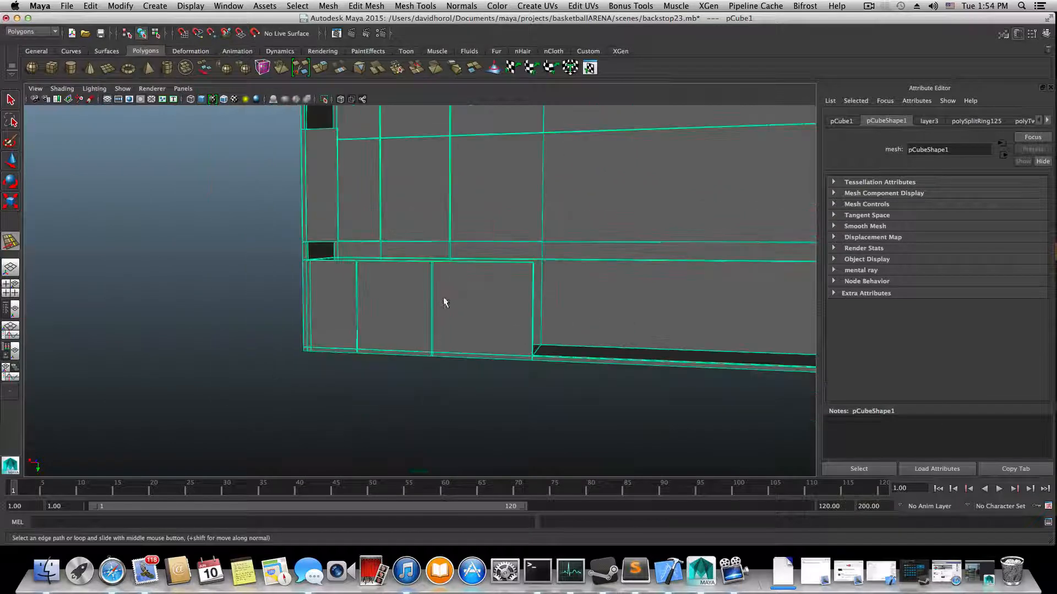
pyautogui.click(336, 33)
pyautogui.scroll(1, 679, 293)
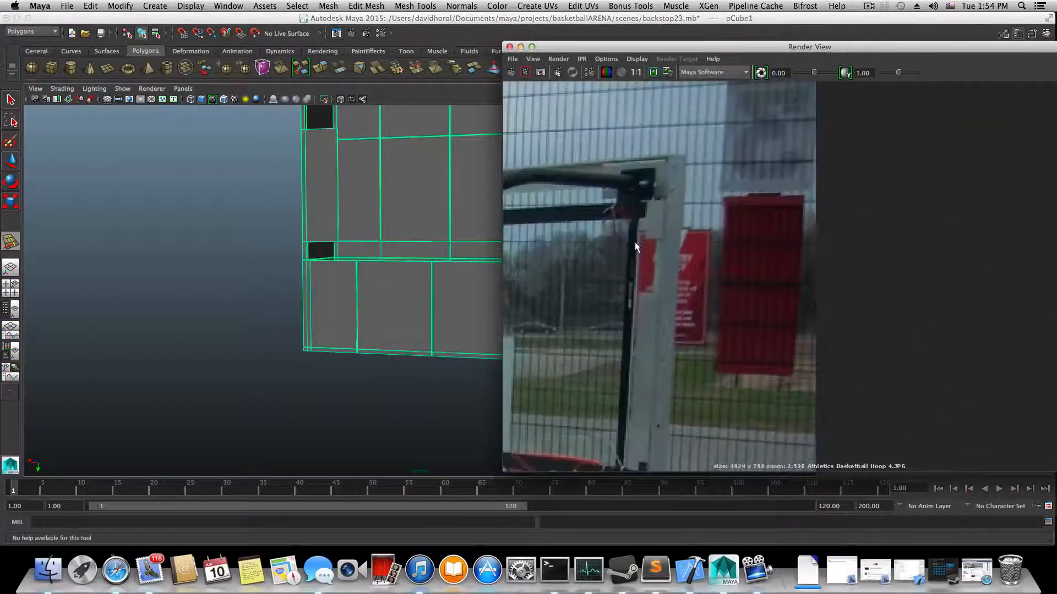
pyautogui.scroll(1, 635, 242)
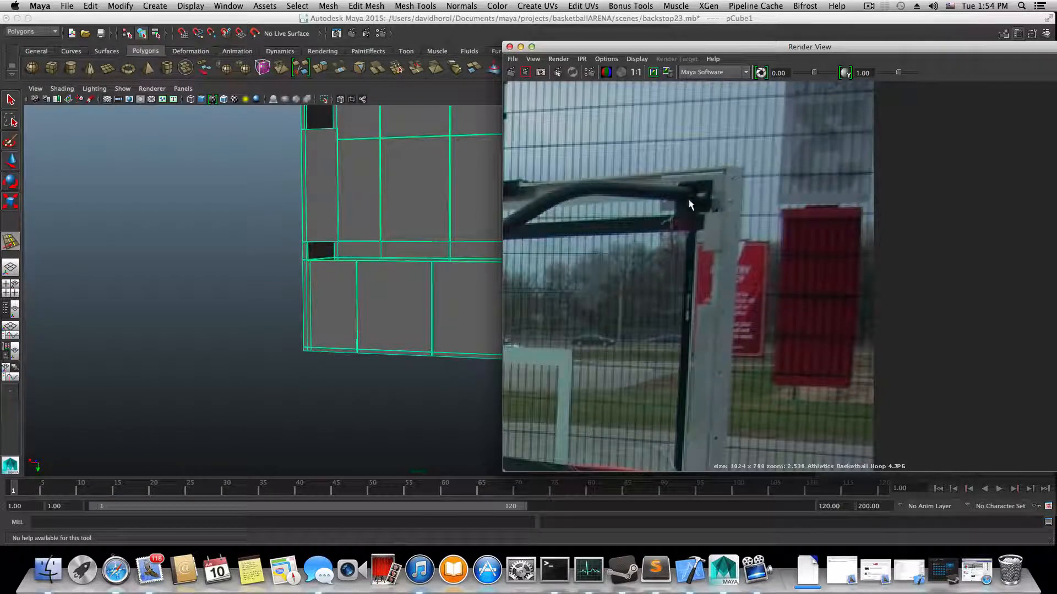
pyautogui.scroll(-4, 713, 270)
pyautogui.scroll(4, 715, 282)
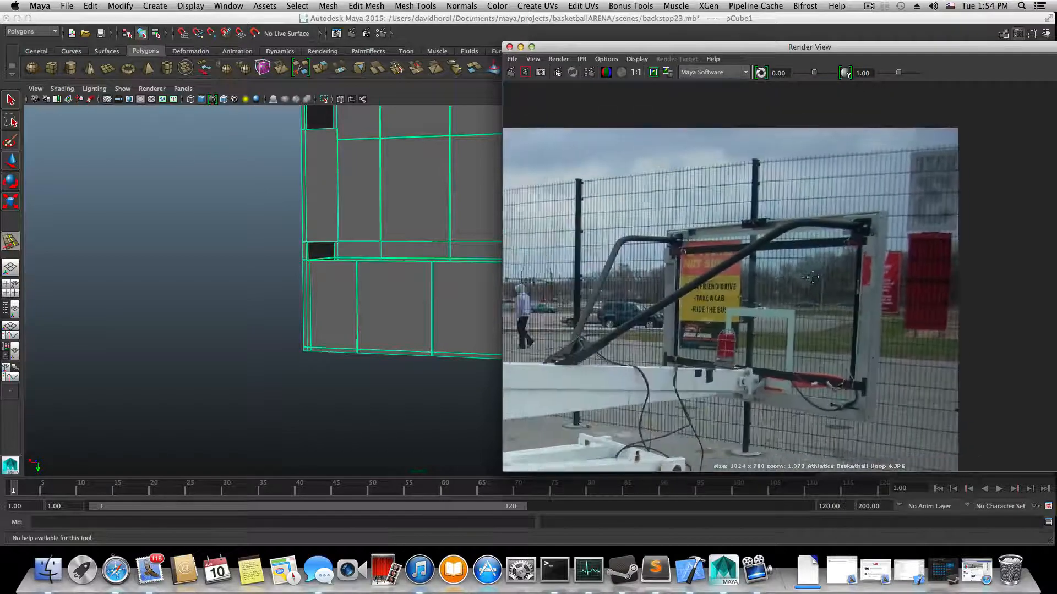
pyautogui.scroll(6, 751, 299)
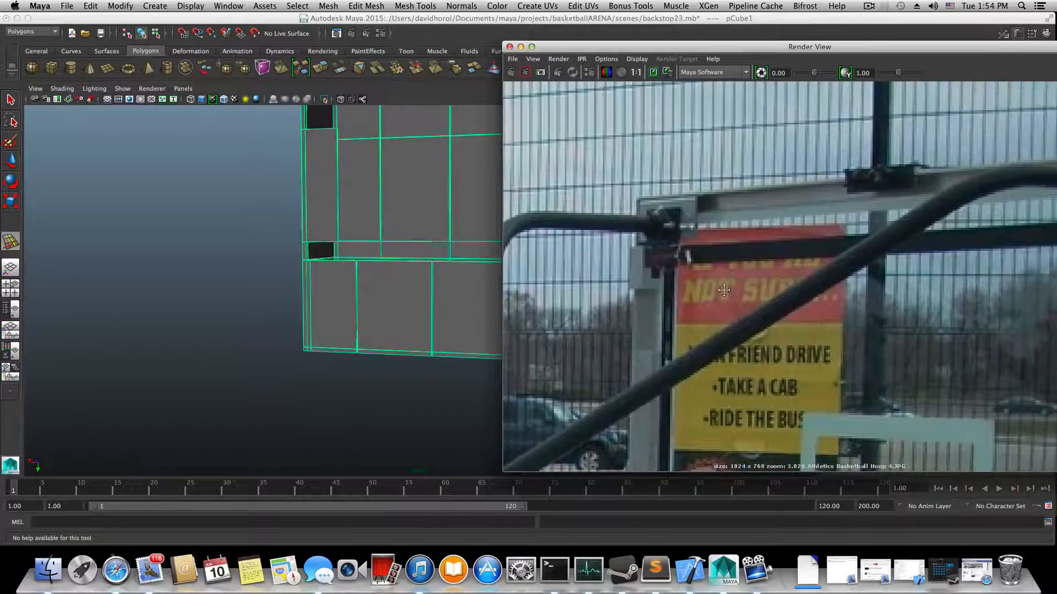
pyautogui.keyDown('alt'); pyautogui.moveTo(691, 253); pyautogui.dragTo(715, 282, button='middle'); pyautogui.keyUp('alt')
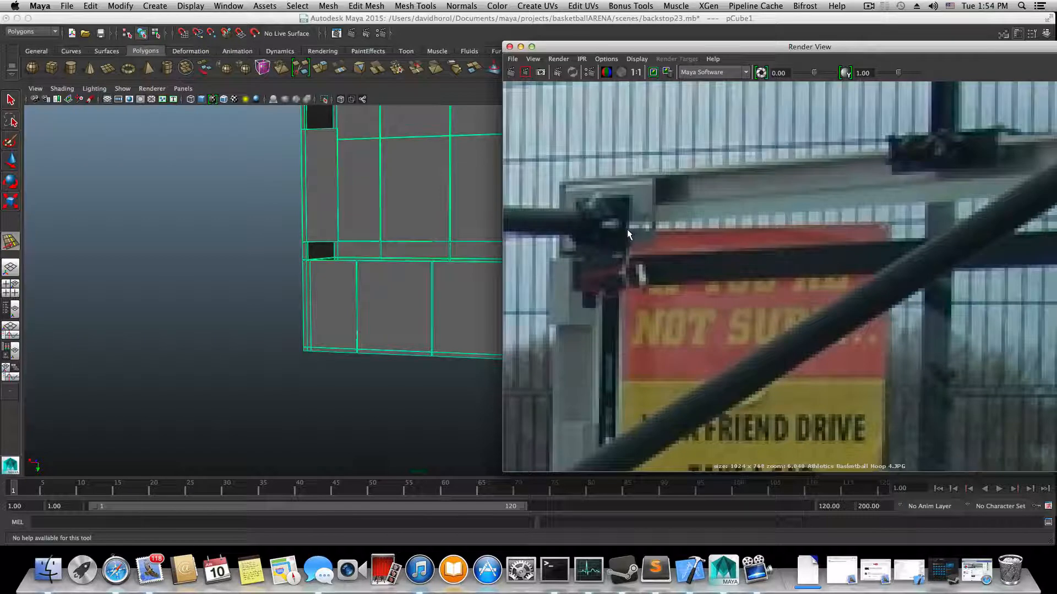
pyautogui.scroll(-2, 643, 245)
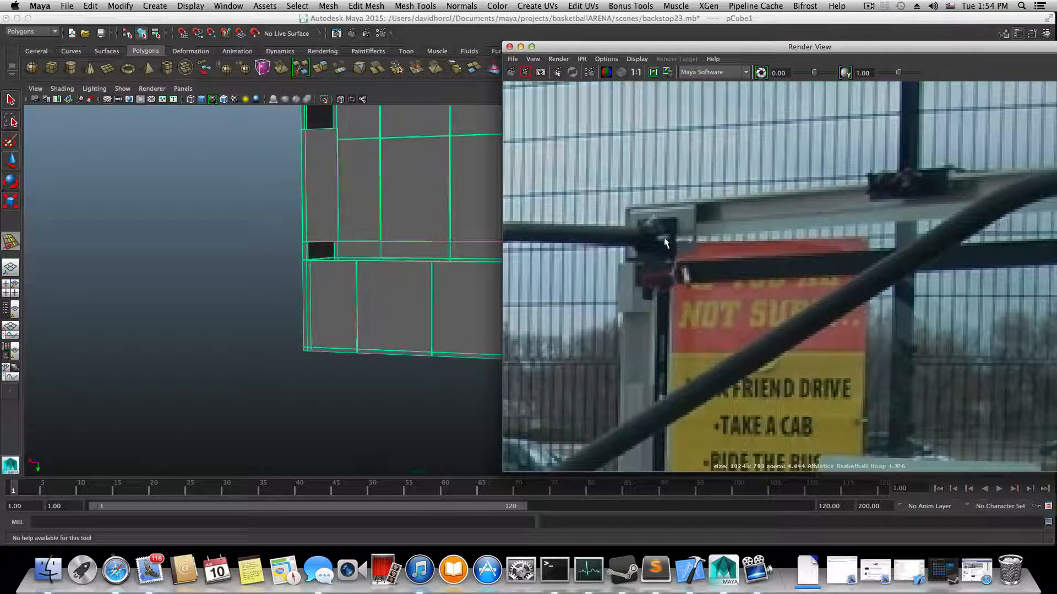
pyautogui.keyDown('alt'); pyautogui.moveTo(695, 260); pyautogui.dragTo(679, 260, button='middle'); pyautogui.keyUp('alt')
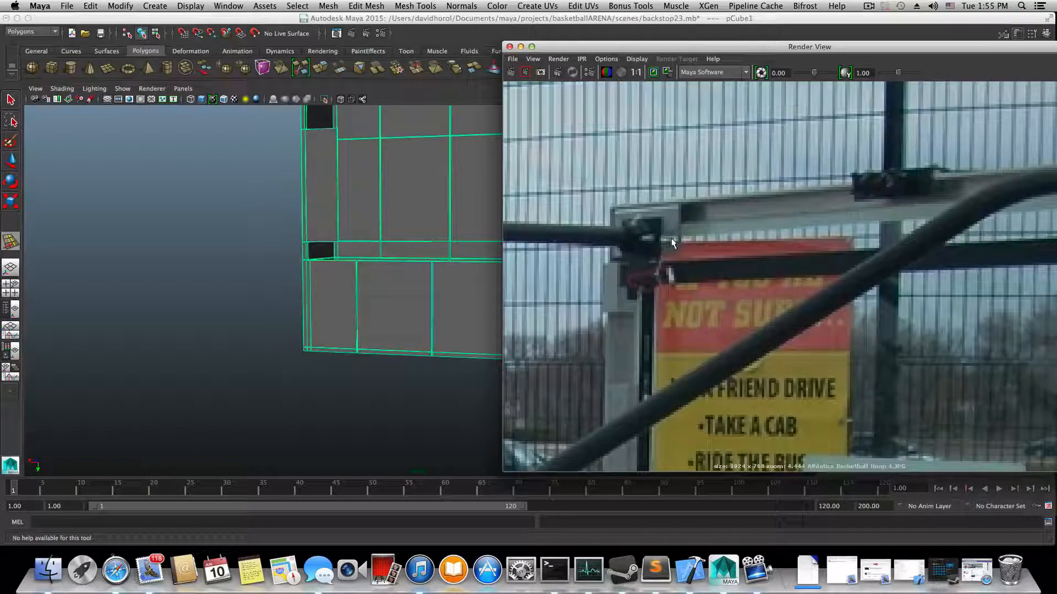
# - Examine the bracket and post at the backboard frame's opposite upper corner in the reference photo, and put the Render View away
pyautogui.scroll(-4, 673, 253)
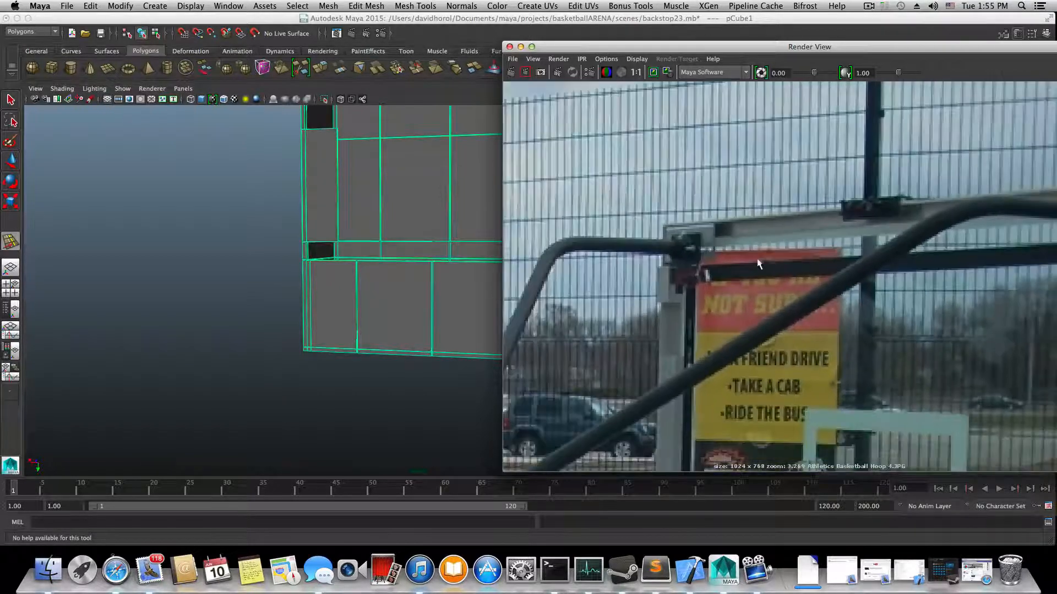
pyautogui.keyDown('alt'); pyautogui.moveTo(935, 256); pyautogui.dragTo(743, 253, button='middle'); pyautogui.keyUp('alt')
pyautogui.keyDown('alt'); pyautogui.moveTo(930, 237); pyautogui.dragTo(772, 238, button='middle'); pyautogui.keyUp('alt')
pyautogui.scroll(2, 831, 259)
pyautogui.scroll(4, 826, 259)
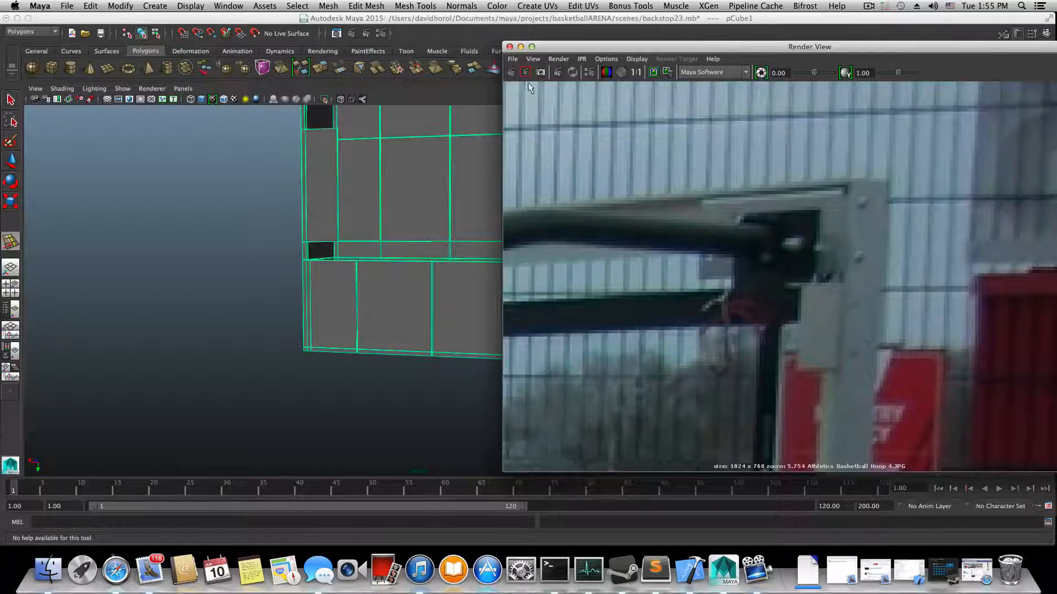
pyautogui.moveTo(815, 47); pyautogui.dragTo(670, 32)
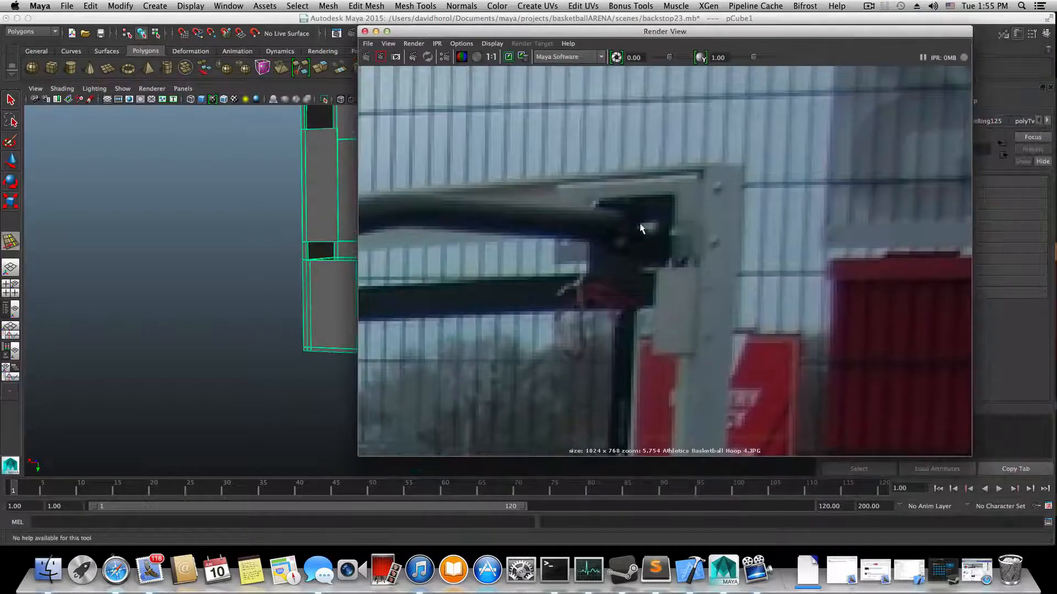
pyautogui.scroll(-4, 671, 275)
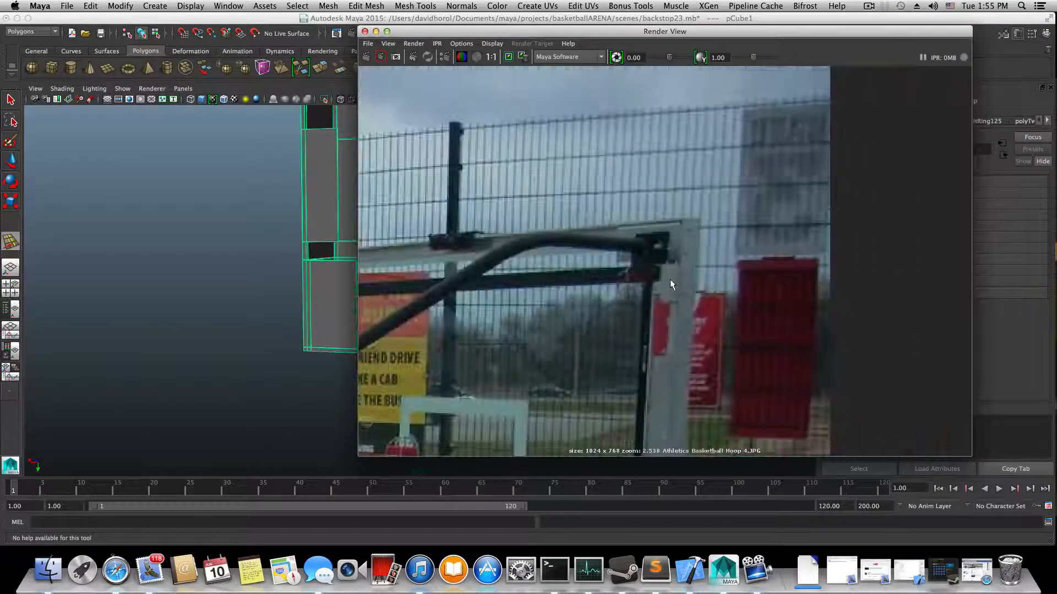
pyautogui.keyDown('alt'); pyautogui.moveTo(675, 275); pyautogui.dragTo(733, 287, button='middle'); pyautogui.keyUp('alt')
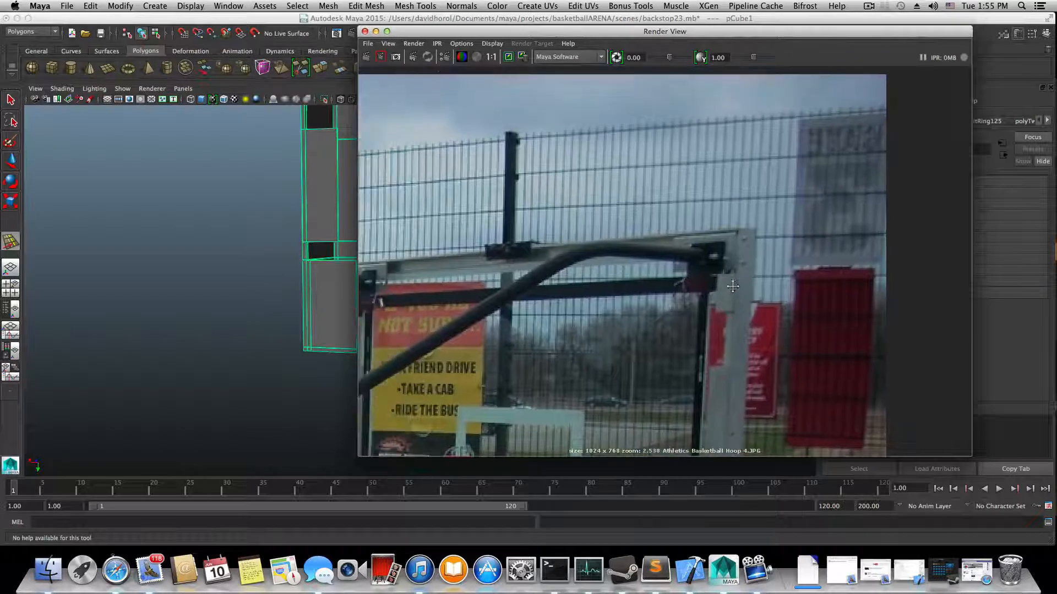
pyautogui.click(870, 5)
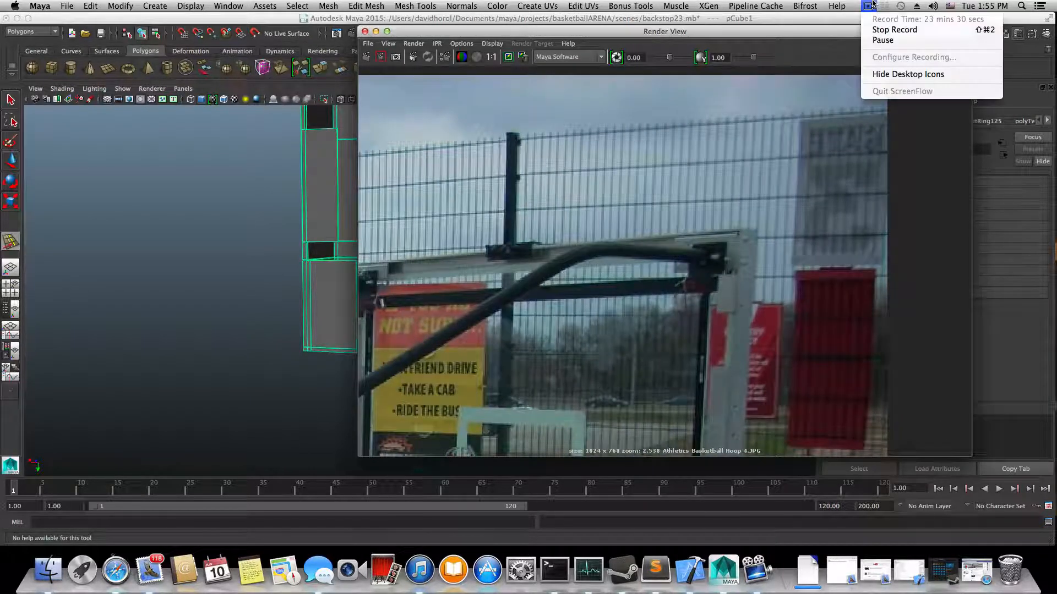
pyautogui.click(873, 3)
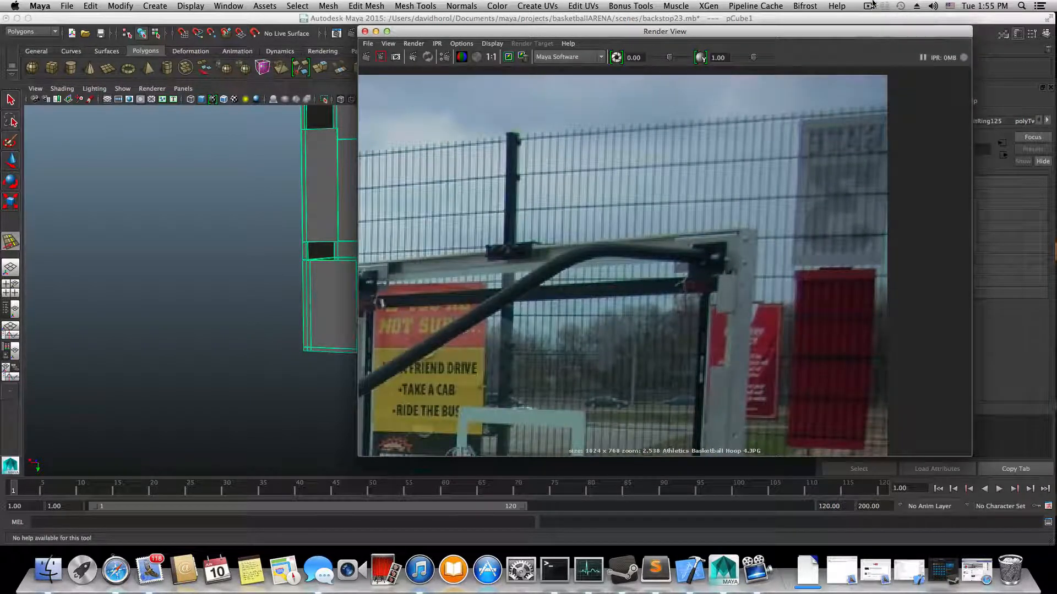
pyautogui.click(376, 31)
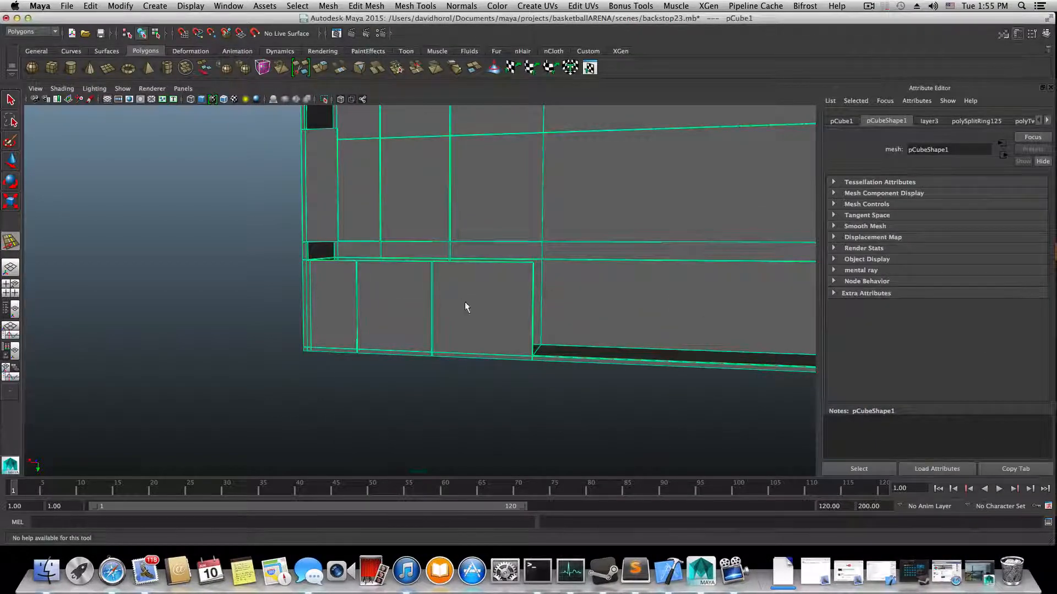
# - Save the scene under the new name backstop24.mb in the basketballARENA scenes folder
pyautogui.keyDown('alt'); pyautogui.moveTo(432, 276); pyautogui.dragTo(399, 284); pyautogui.keyUp('alt')
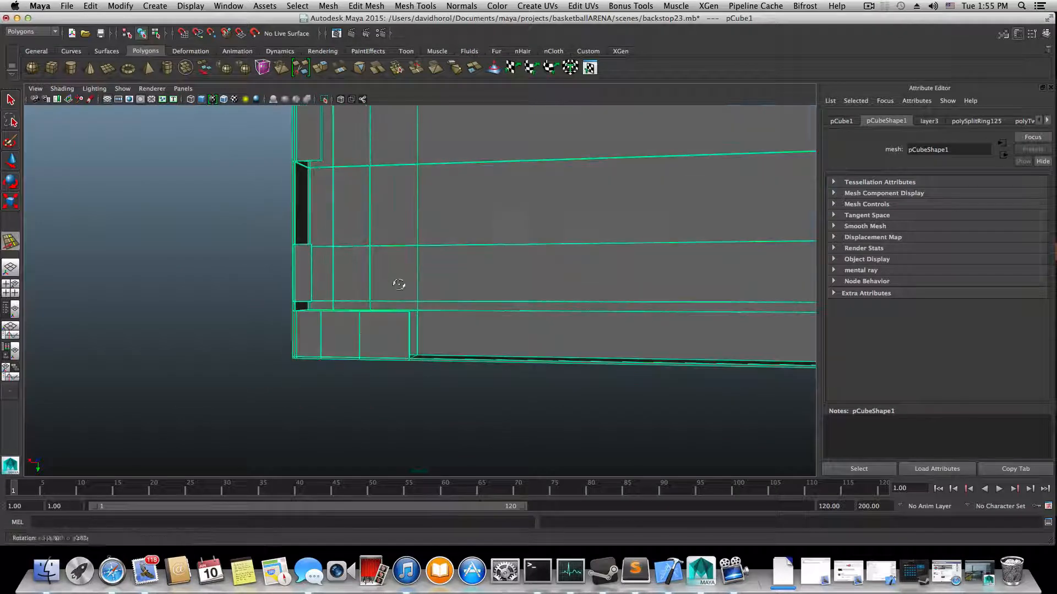
pyautogui.keyDown('alt'); pyautogui.moveTo(512, 237); pyautogui.dragTo(406, 304, button='middle'); pyautogui.keyUp('alt')
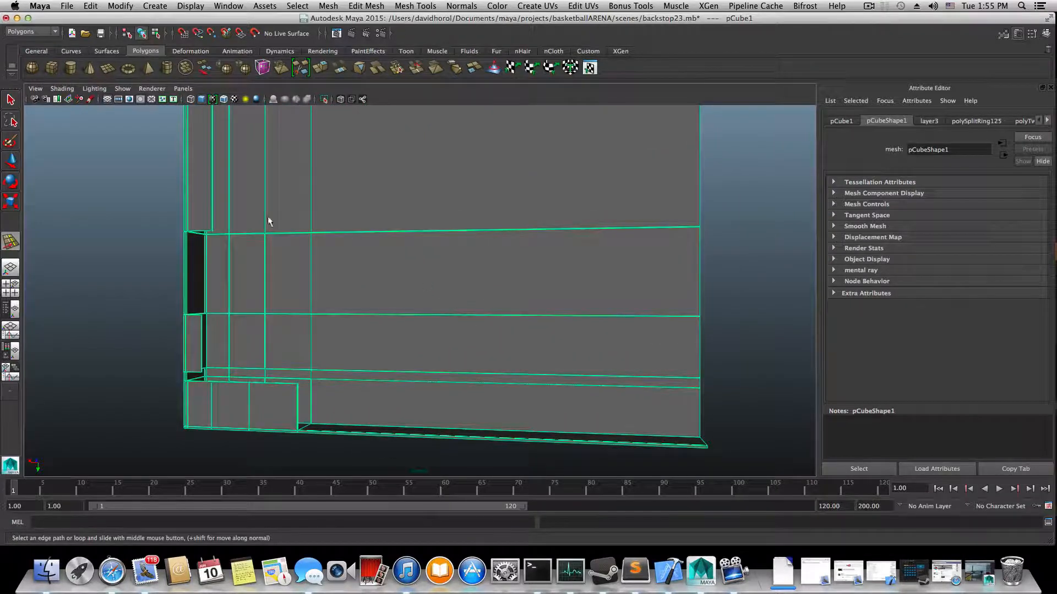
pyautogui.click(65, 7)
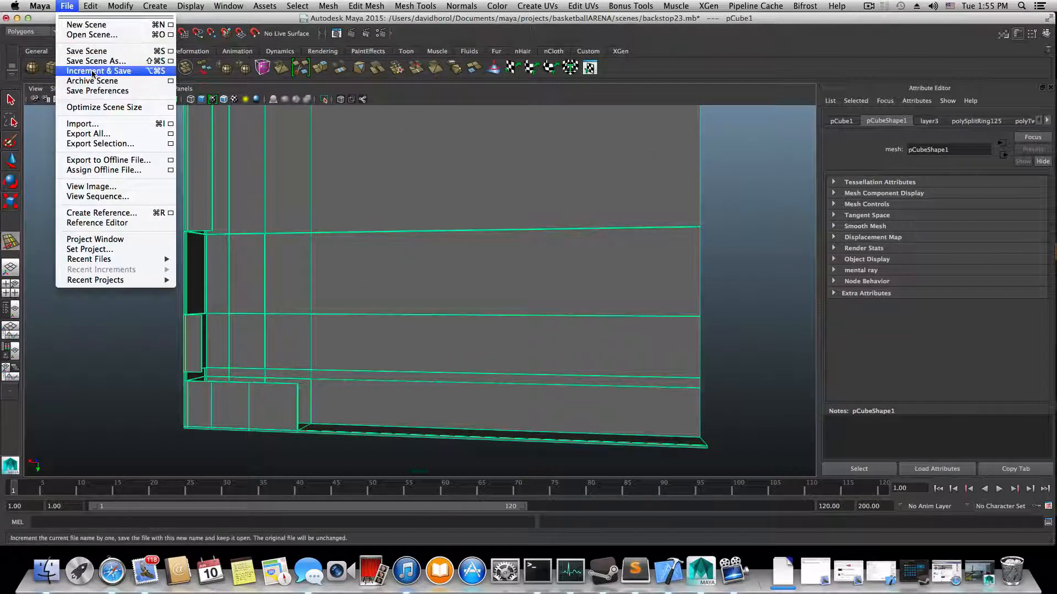
pyautogui.click(109, 66)
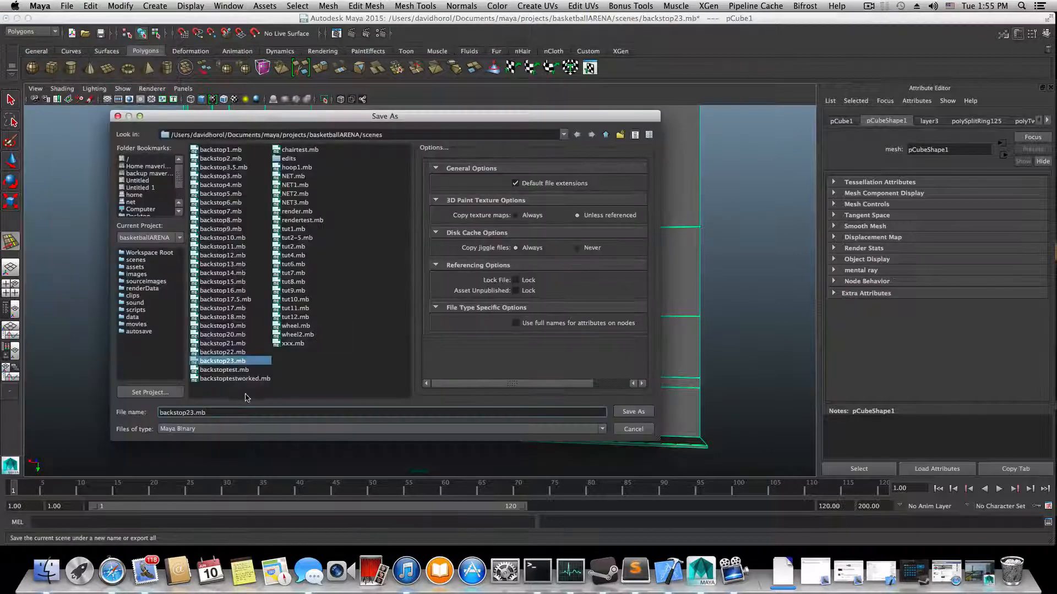
pyautogui.click(192, 412)
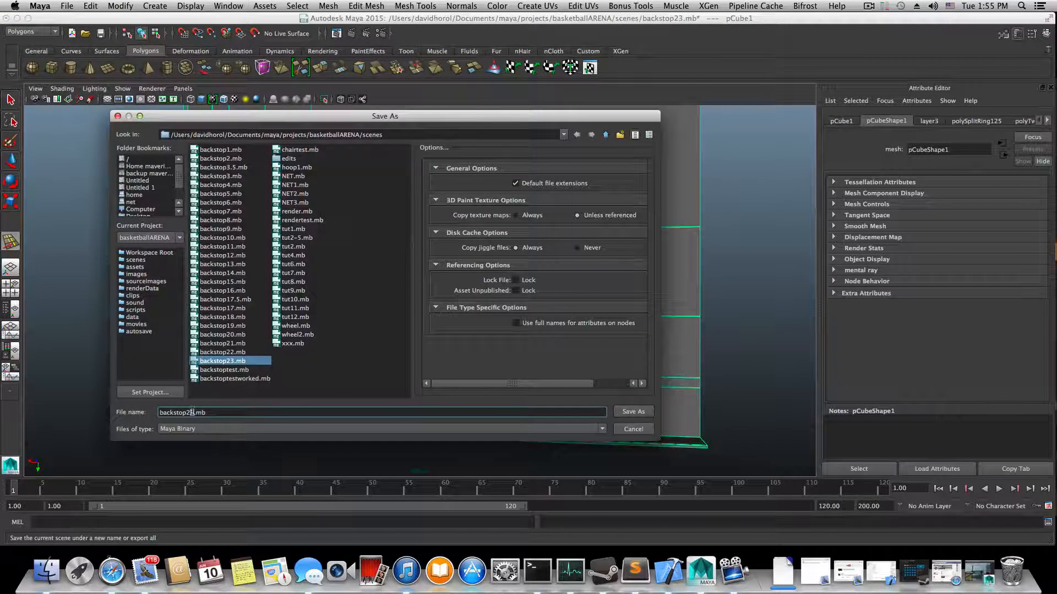
pyautogui.press('BackSpace')
pyautogui.write('4')
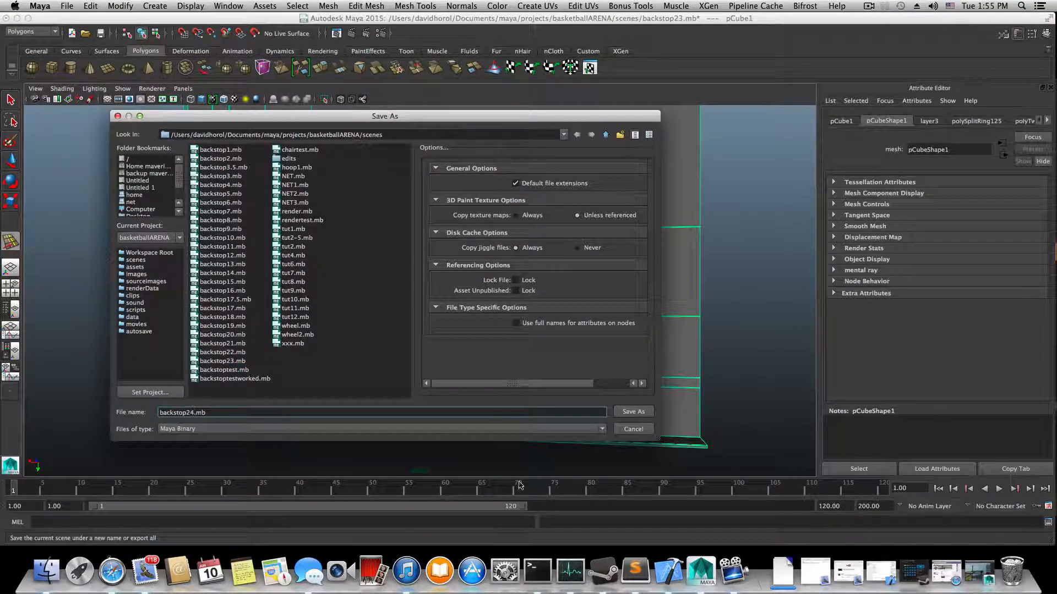
pyautogui.click(633, 412)
# - Delete the backboard mesh's construction history and save the scene again under its current name
pyautogui.scroll(-3, 601, 331)
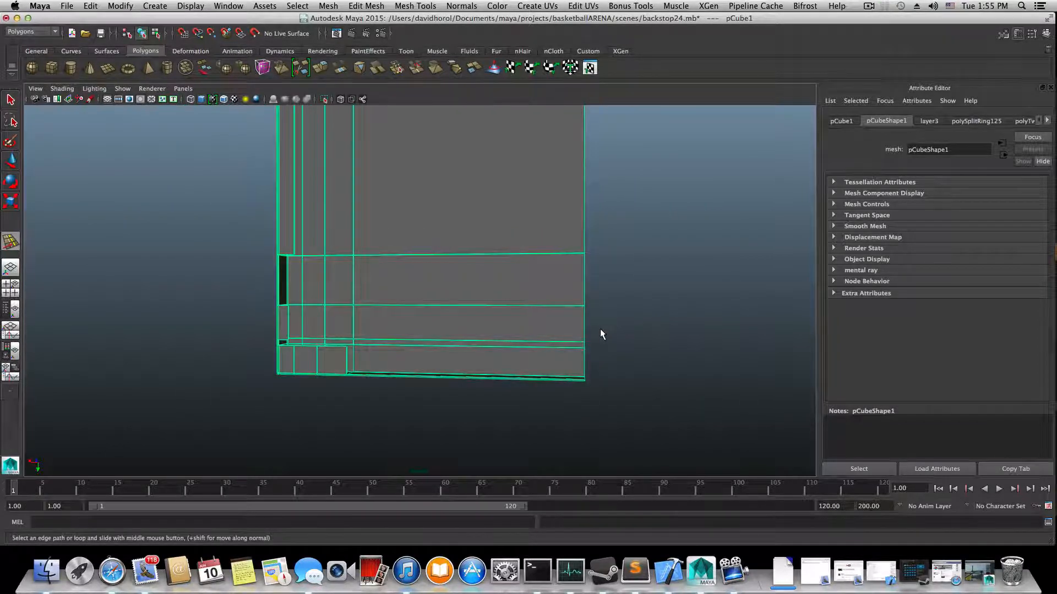
pyautogui.click(91, 6)
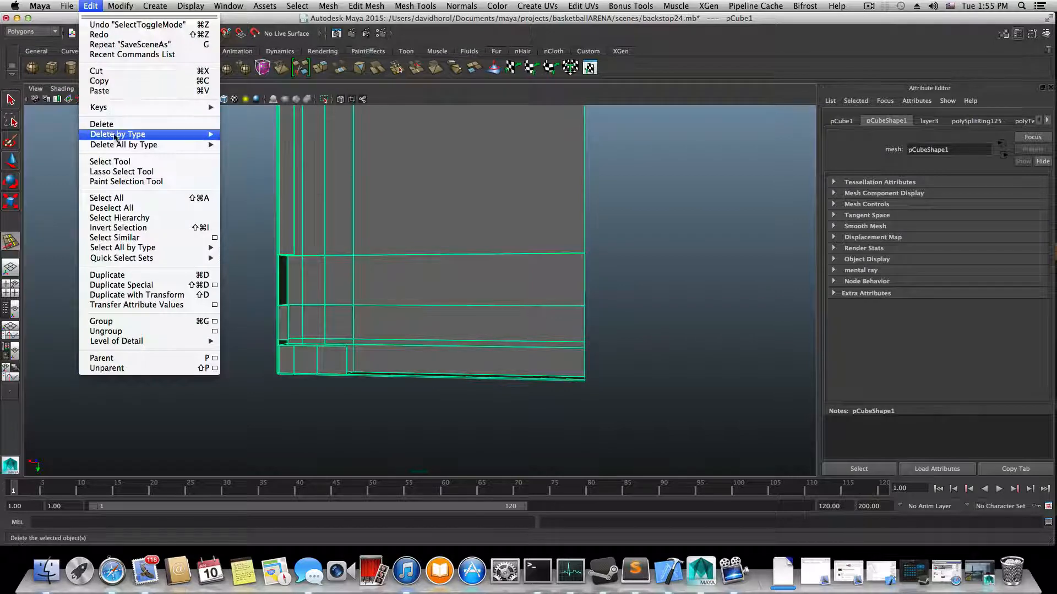
pyautogui.moveTo(124, 134)
pyautogui.click(237, 134)
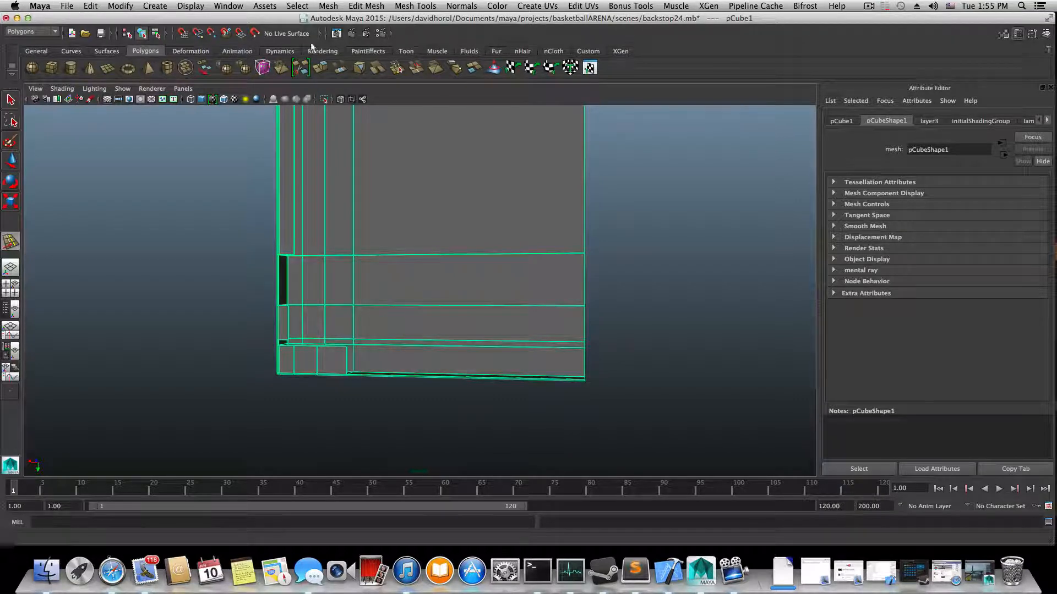
pyautogui.click(69, 7)
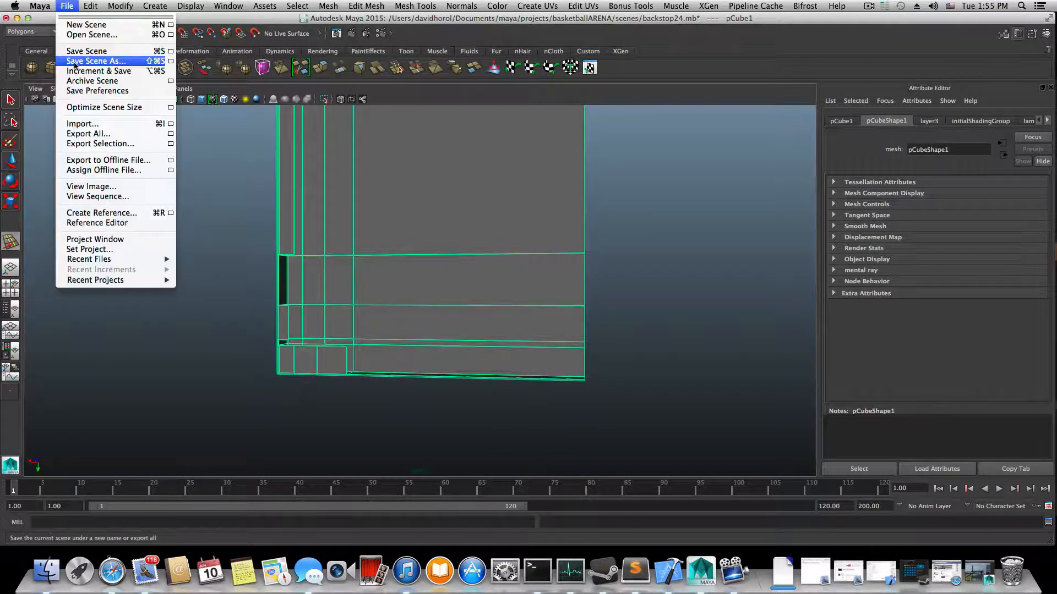
pyautogui.click(86, 51)
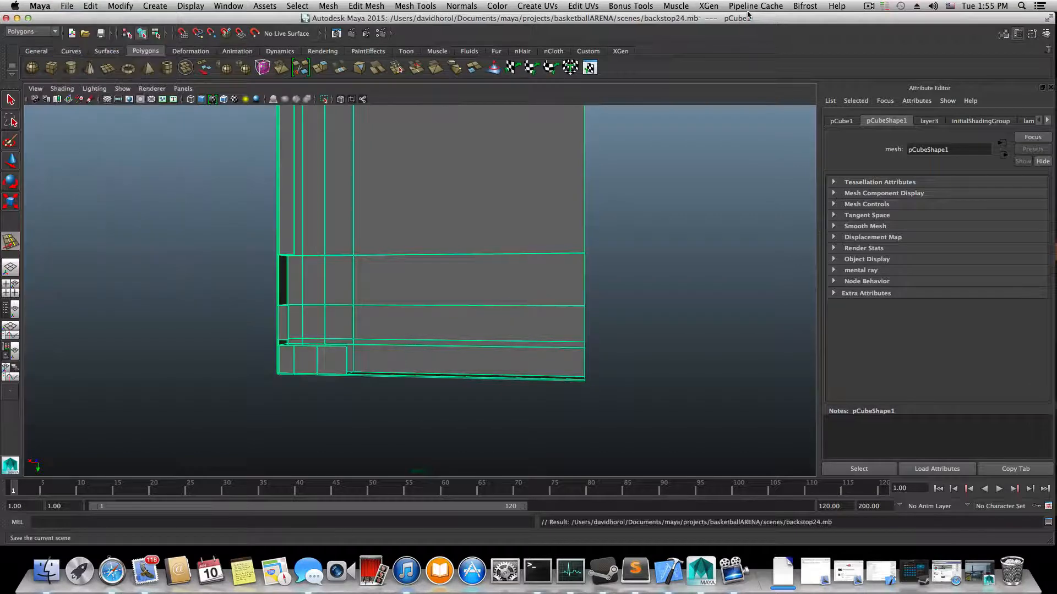
pyautogui.click(868, 7)
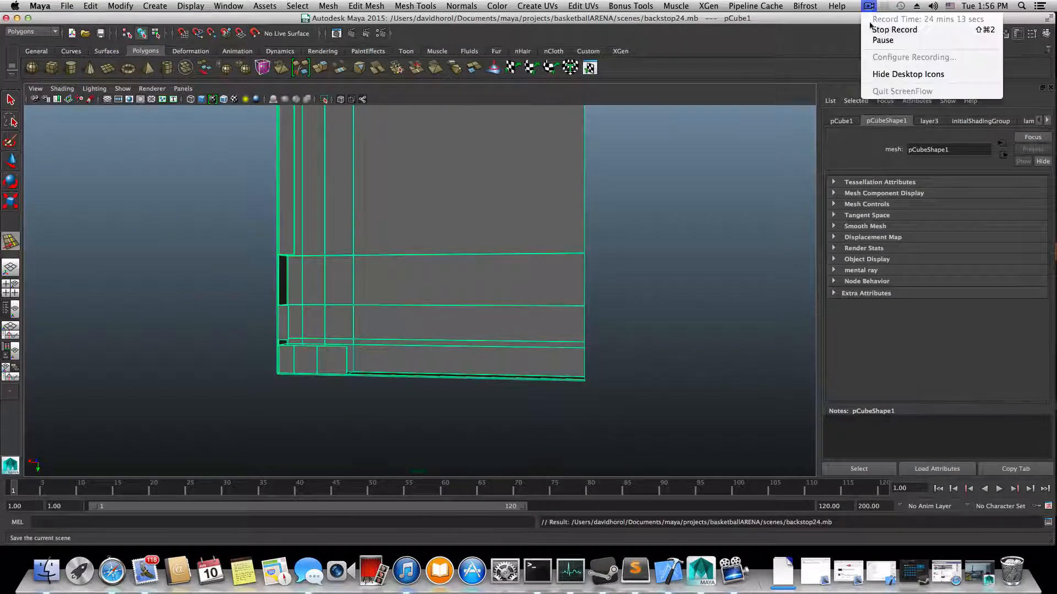